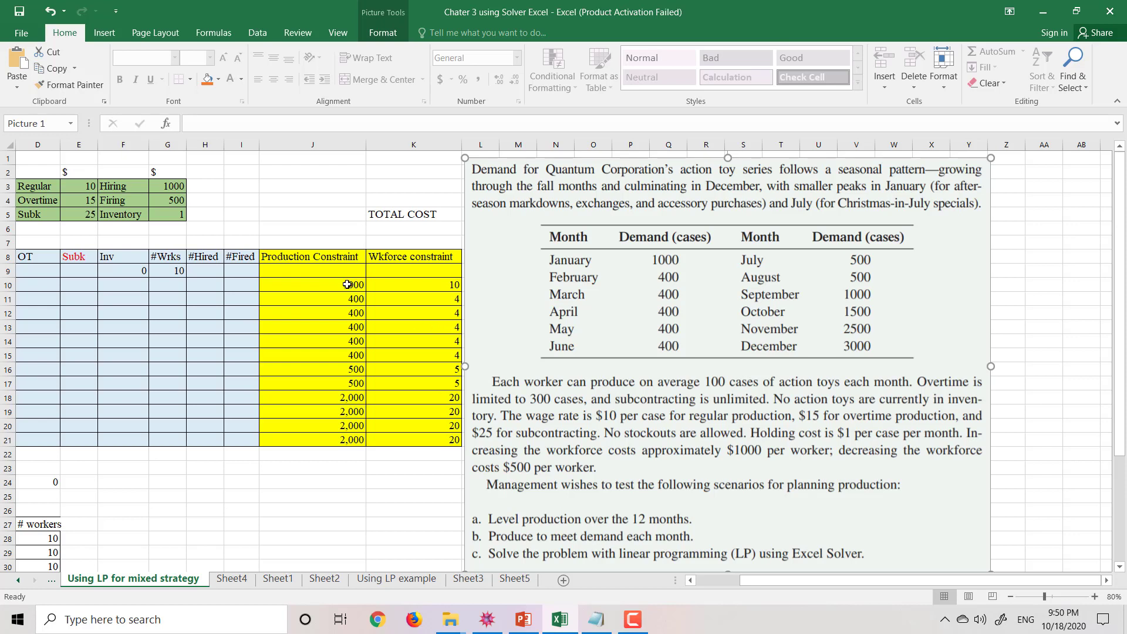
# - Examine the monthly values and formulas in the Production Constraint and Wkforce constraint columns, rows 10 to 21
pyautogui.moveTo(336, 287); pyautogui.dragTo(340, 439)
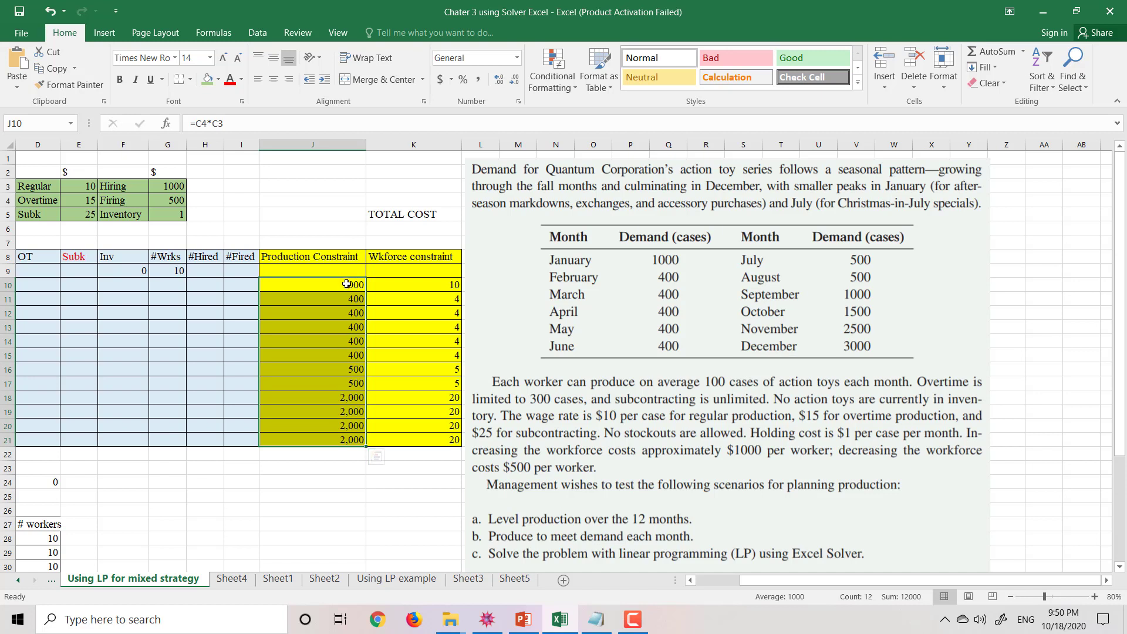
pyautogui.click(347, 284)
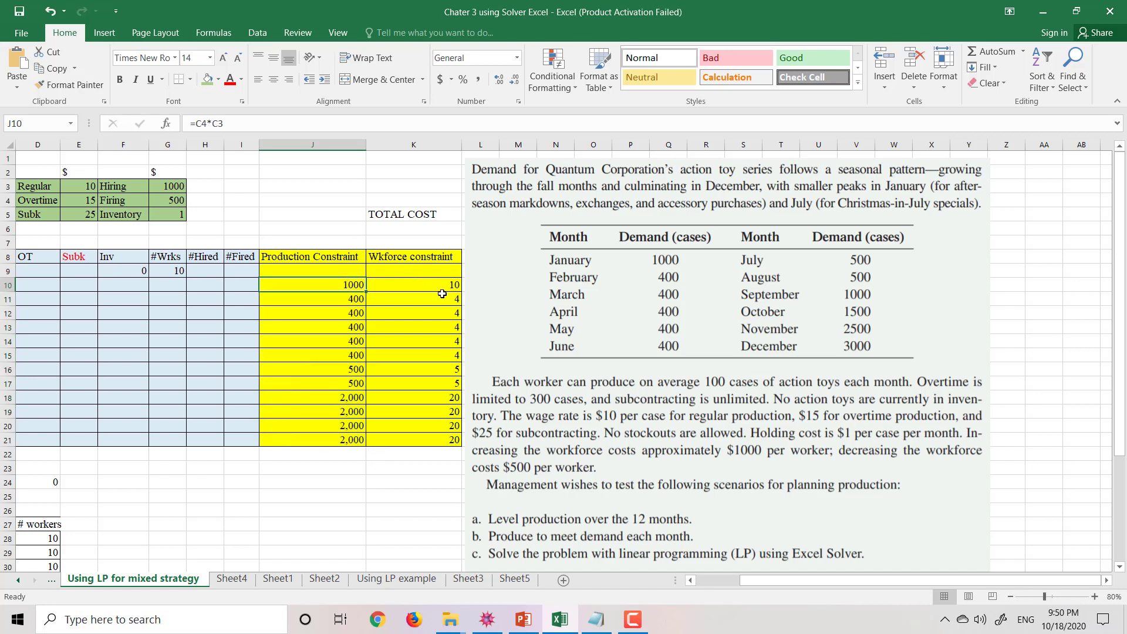
pyautogui.moveTo(435, 286); pyautogui.dragTo(425, 443)
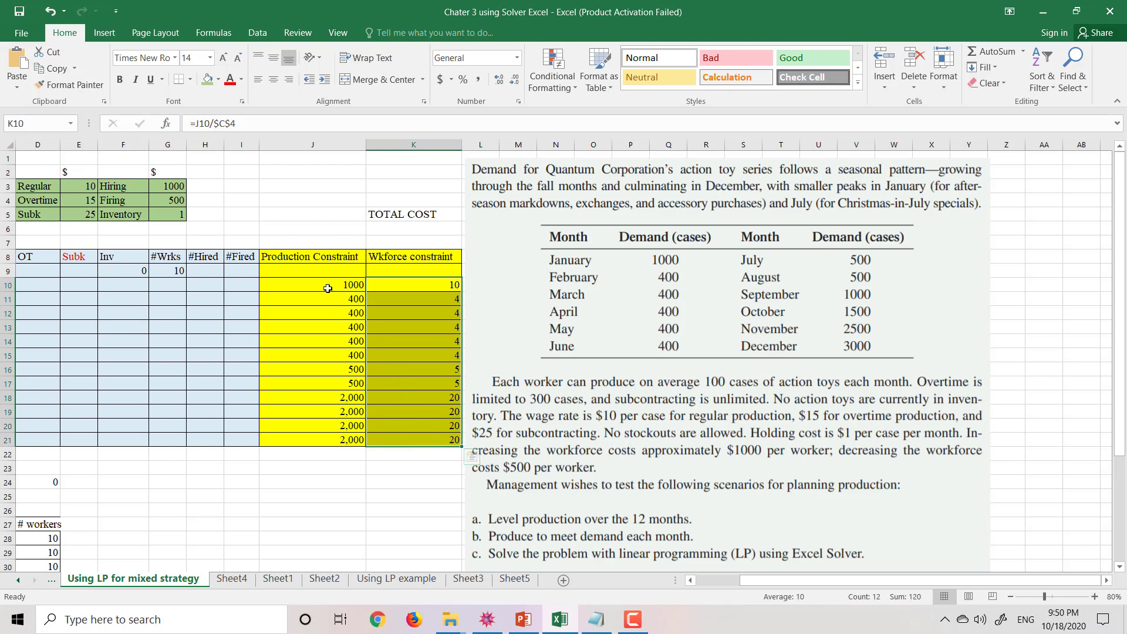
pyautogui.moveTo(327, 287); pyautogui.dragTo(324, 436)
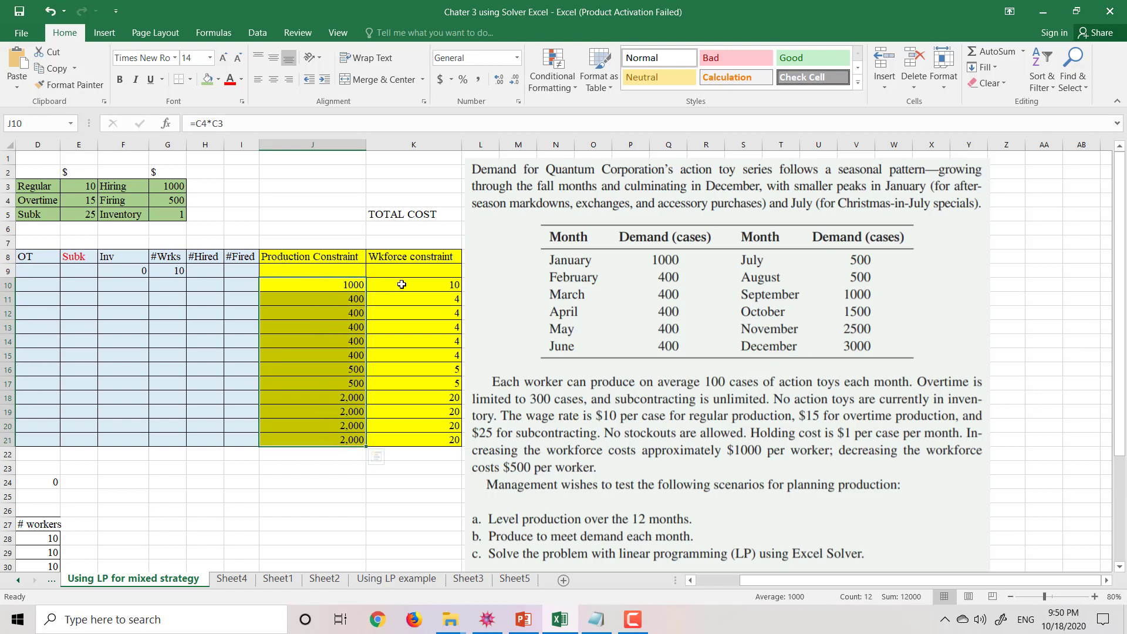
pyautogui.moveTo(402, 285); pyautogui.dragTo(408, 450)
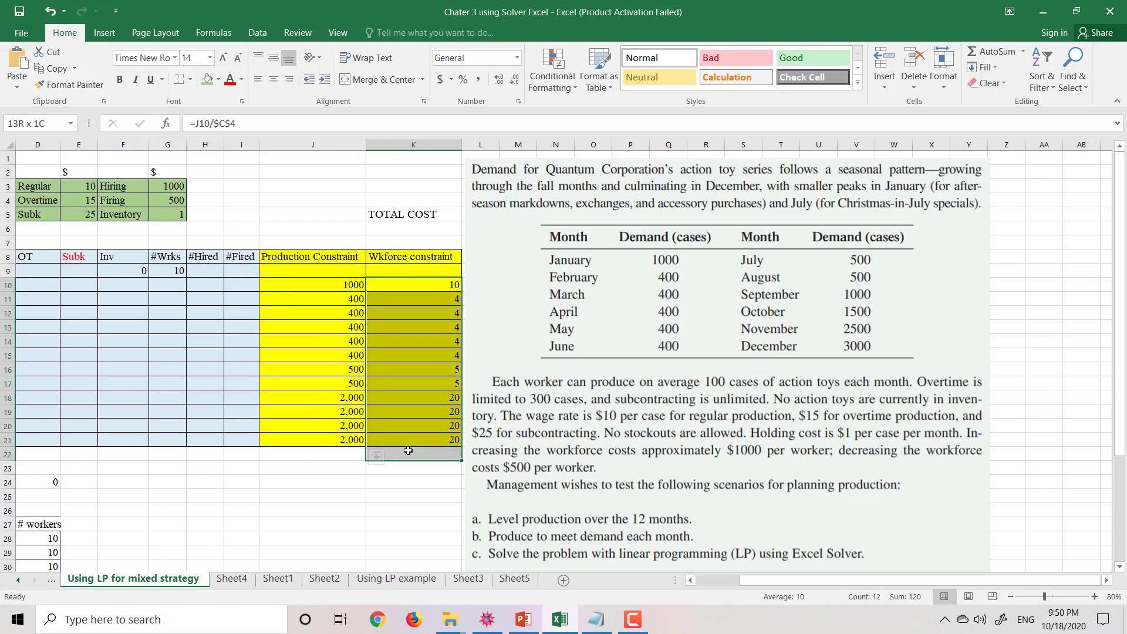
pyautogui.click(402, 285)
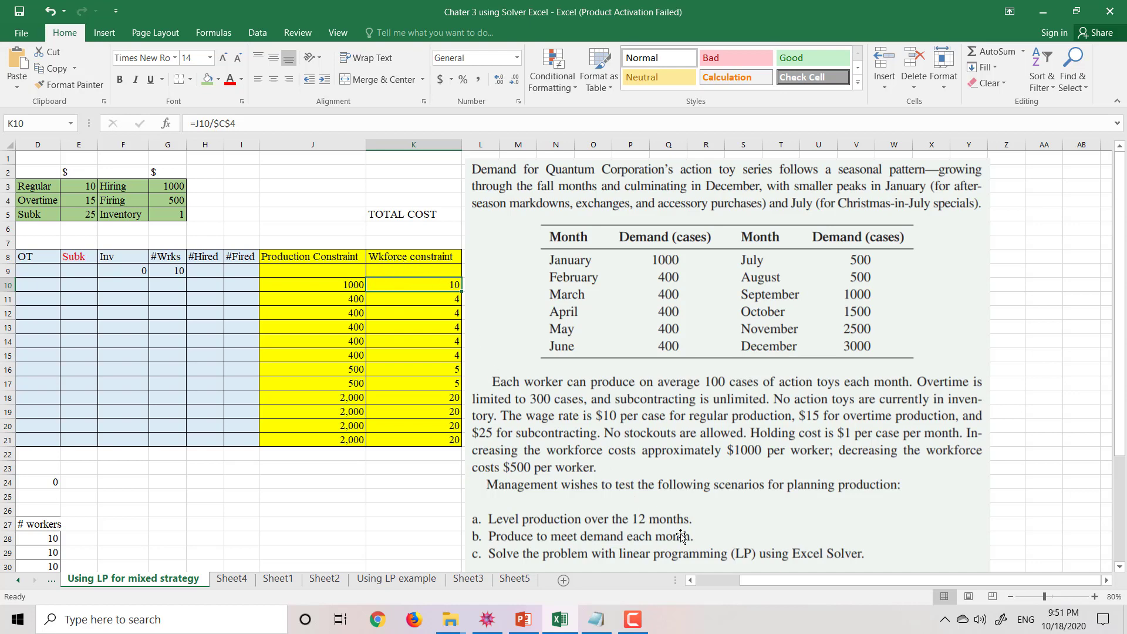
# - Switch to the empty Notepad document and begin the first line with "1. Determine Decision Variable:"
pyautogui.click(597, 620)
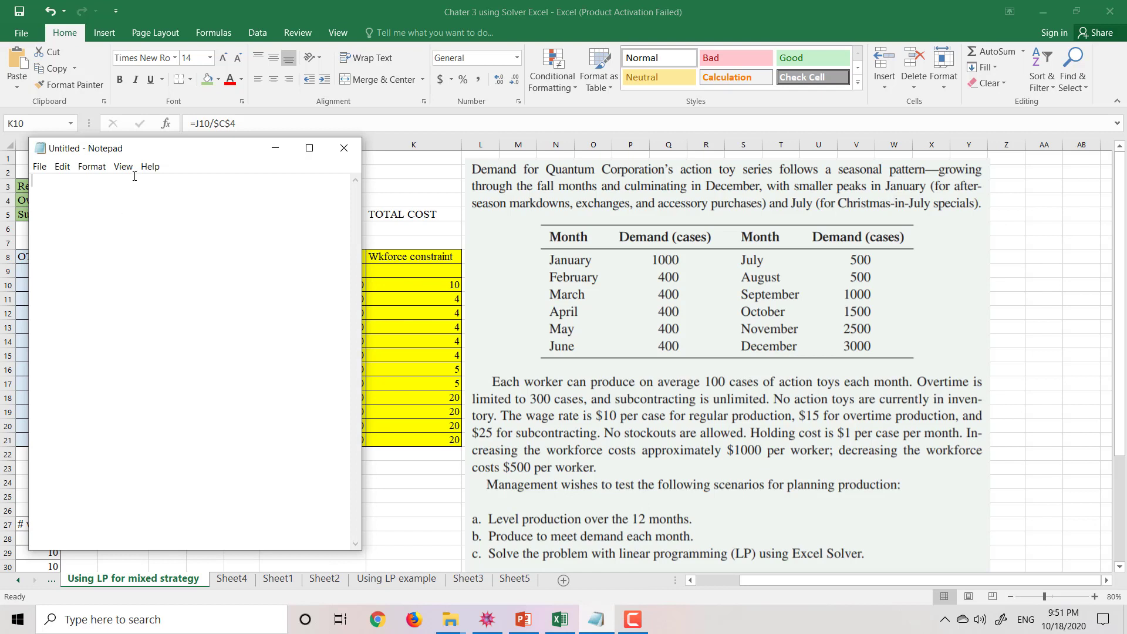
pyautogui.write('1. dETERMINE')
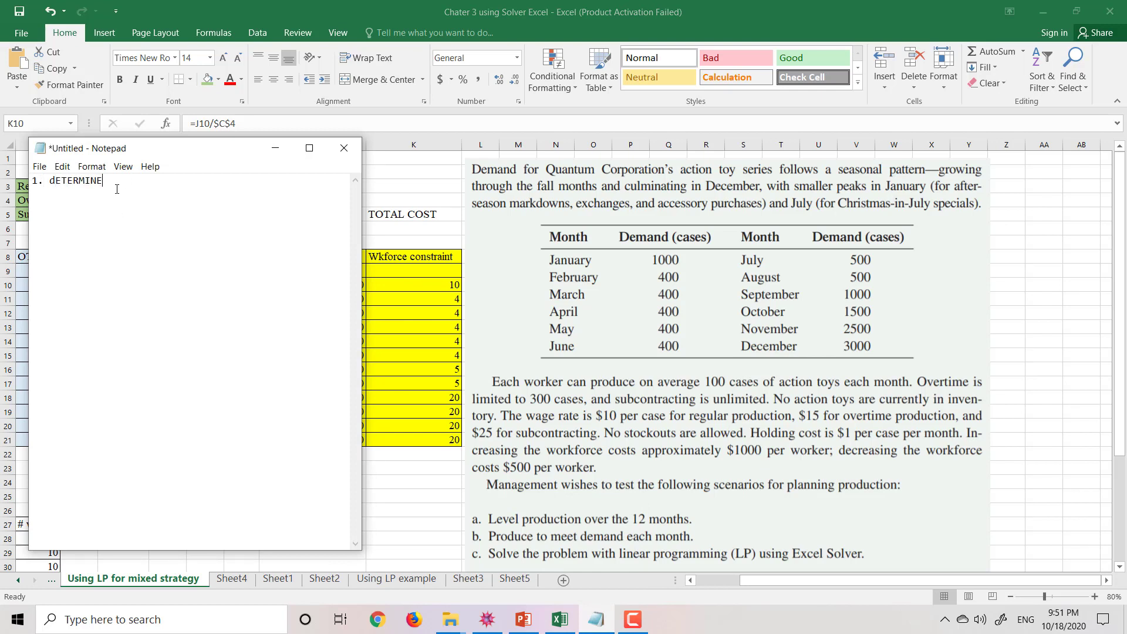
pyautogui.press('BackSpace')
pyautogui.press('BackSpace')
pyautogui.press('BackSpace')
pyautogui.press('BackSpace')
pyautogui.press('BackSpace')
pyautogui.press('BackSpace')
pyautogui.press('BackSpace')
pyautogui.write('Determine Decision Varibl')
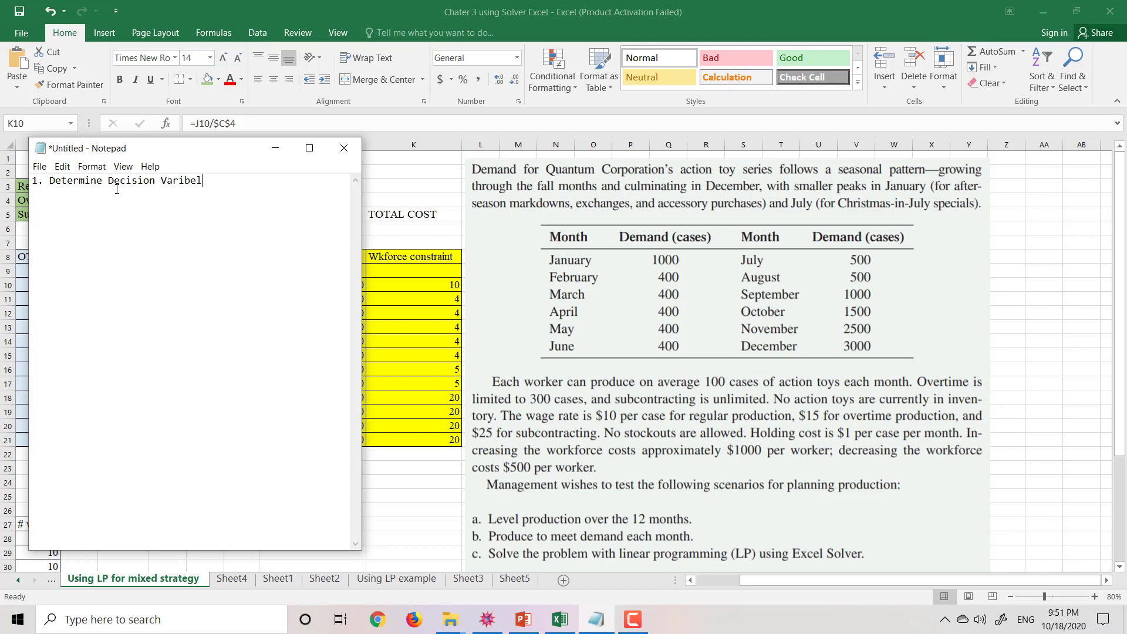
pyautogui.press('BackSpace')
pyautogui.press('BackSpace')
pyautogui.write('able:')
# - Complete the decision variable line with "Production Quantity each month"
pyautogui.write('Produt')
pyautogui.press('BackSpace')
pyautogui.write('ction Quant')
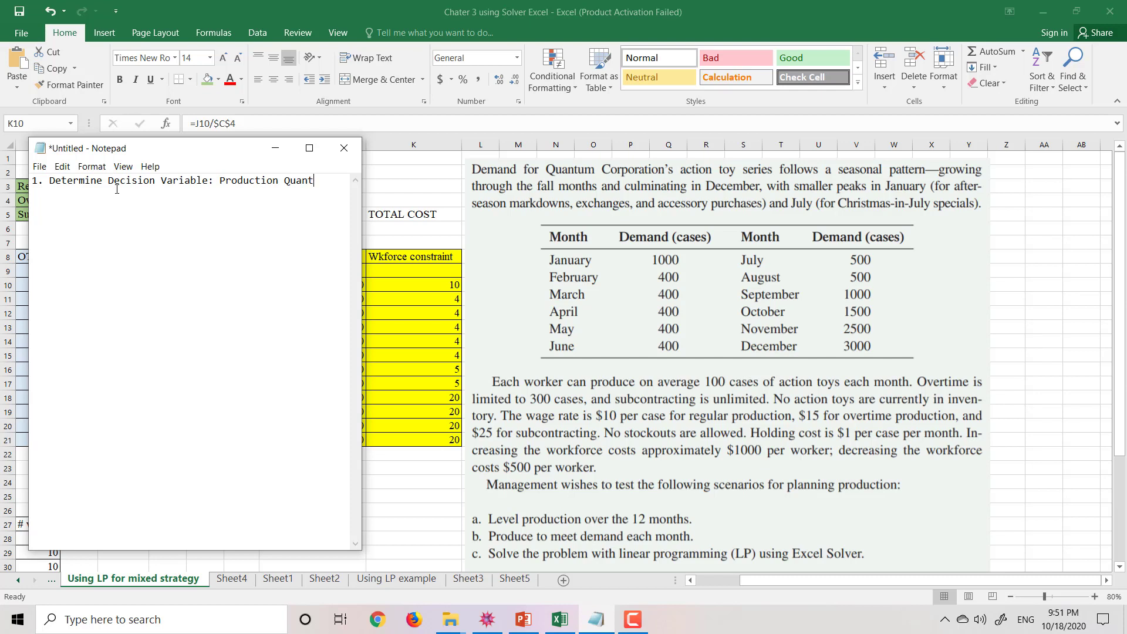
pyautogui.write('ity each month')
pyautogui.press('Return')
# - Add the line "2. Objective: Minimize Total Cost:" to the notes
pyautogui.write('2. Objective')
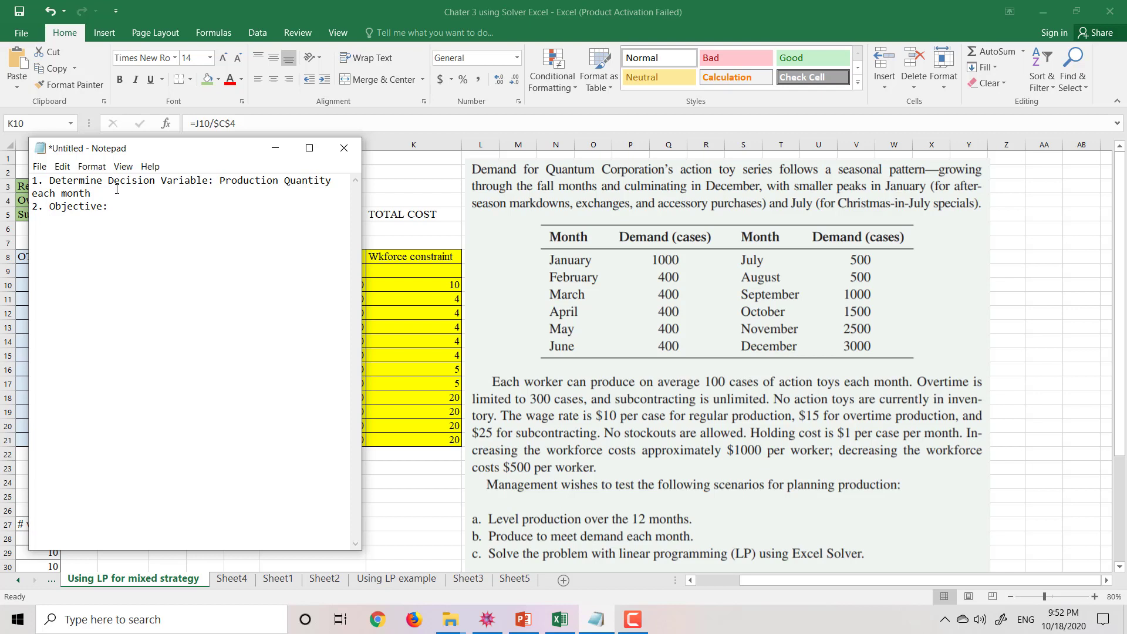
pyautogui.write(': Minimix')
pyautogui.press('BackSpace')
pyautogui.write('ze Total ')
pyautogui.write('Cost')
# - List under the objective "(6 costs: regular production cost + OT cost + Subcontracting cost + Inventory cost + Hiring cost + Firing cost)"
pyautogui.write('(6 cost')
pyautogui.write('s')
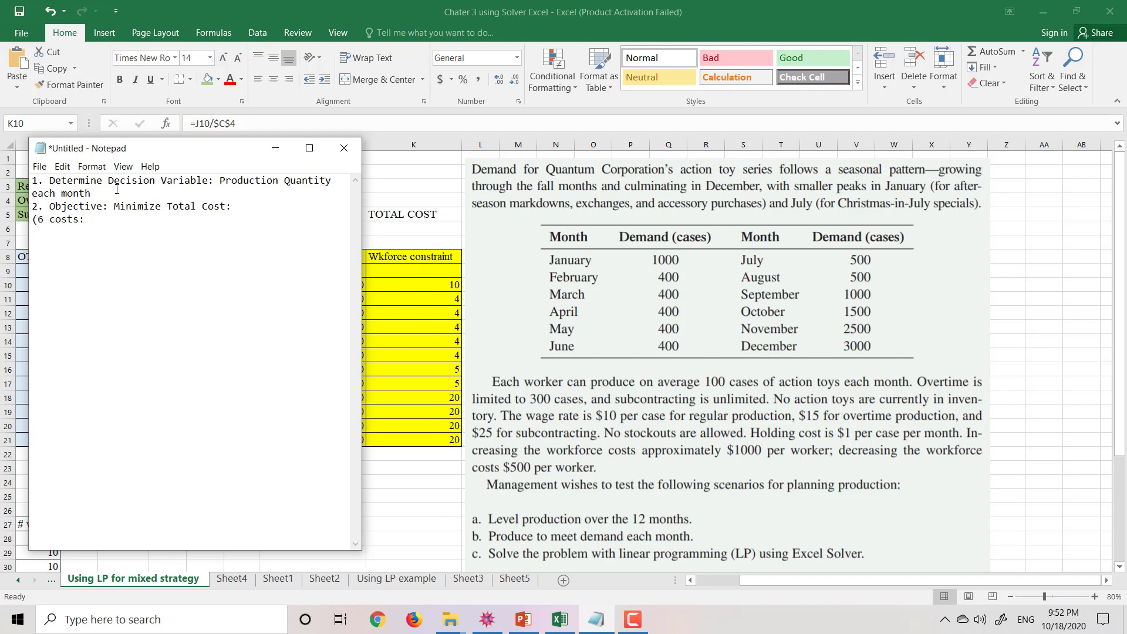
pyautogui.write(': regular production cost')
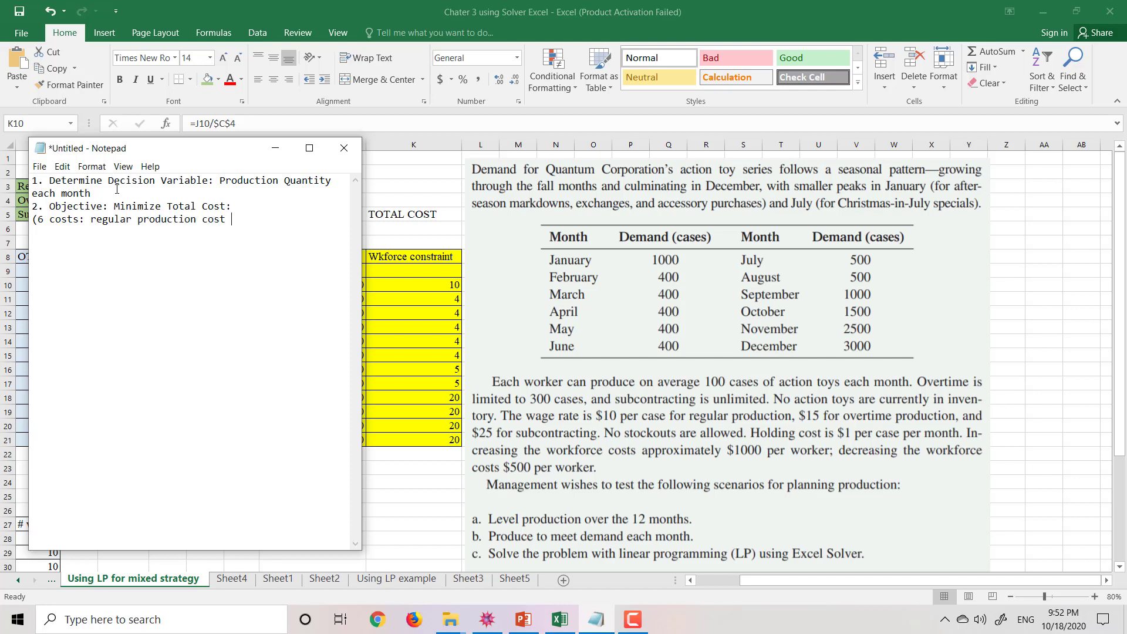
pyautogui.write(' + OT cost + Subcontracti')
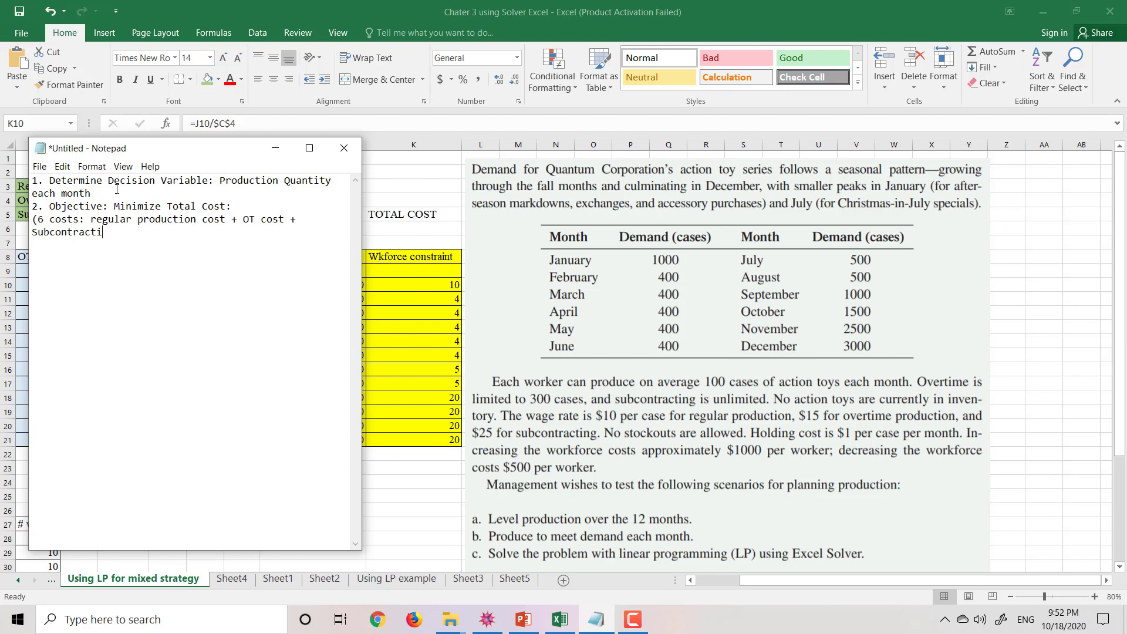
pyautogui.write('ng cost + Inventory cost + Hiring cos')
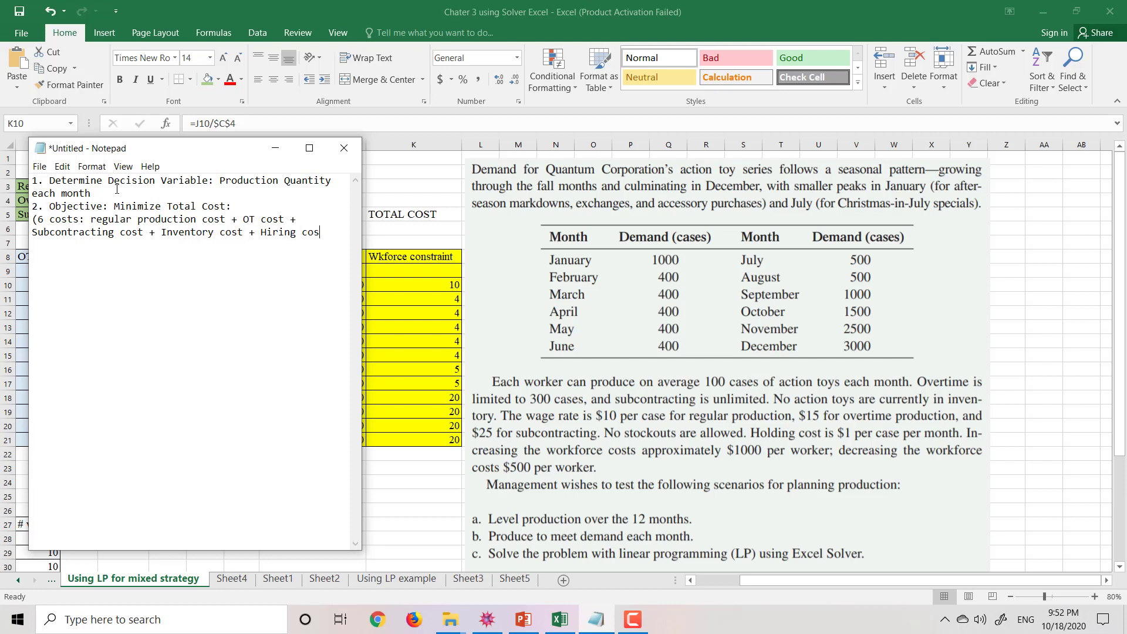
pyautogui.write('t + Firing ')
pyautogui.write('cost)')
# - Add the heading "3. Constraints:" with the first item "- Total overtime <= 300 hours"
pyautogui.write('3.')
pyautogui.write('Constrai')
pyautogui.write('nts:')
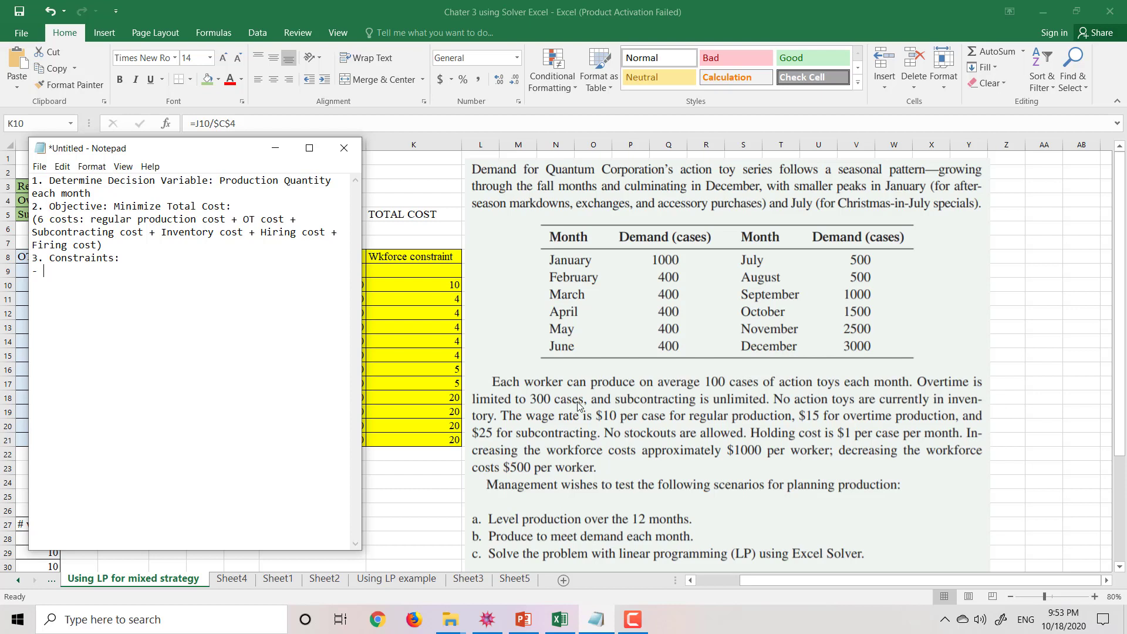
pyautogui.write('Total overtime <= 300 hours')
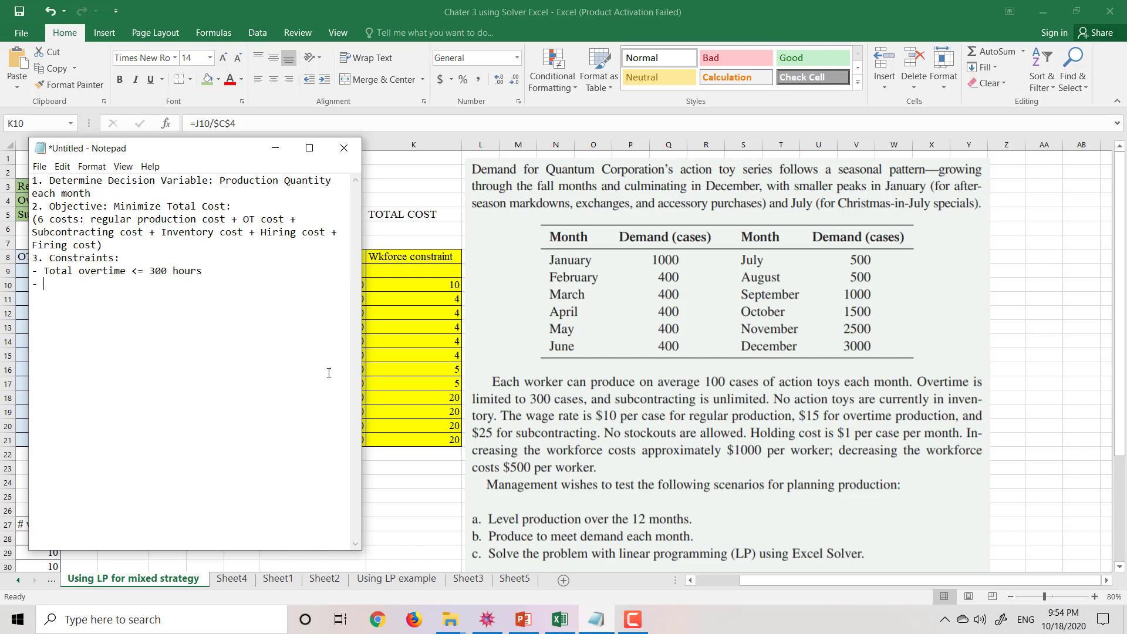
# - Add the constraint "- What we have >= Demand (What we have = Invt(t-1) + Reg (t) + OT (t) + Sub (t))"
pyautogui.write('What we hav')
pyautogui.press('BackSpace')
pyautogui.write('ve >= Demad')
pyautogui.press('BackSpace')
pyautogui.write('nd (What we have =')
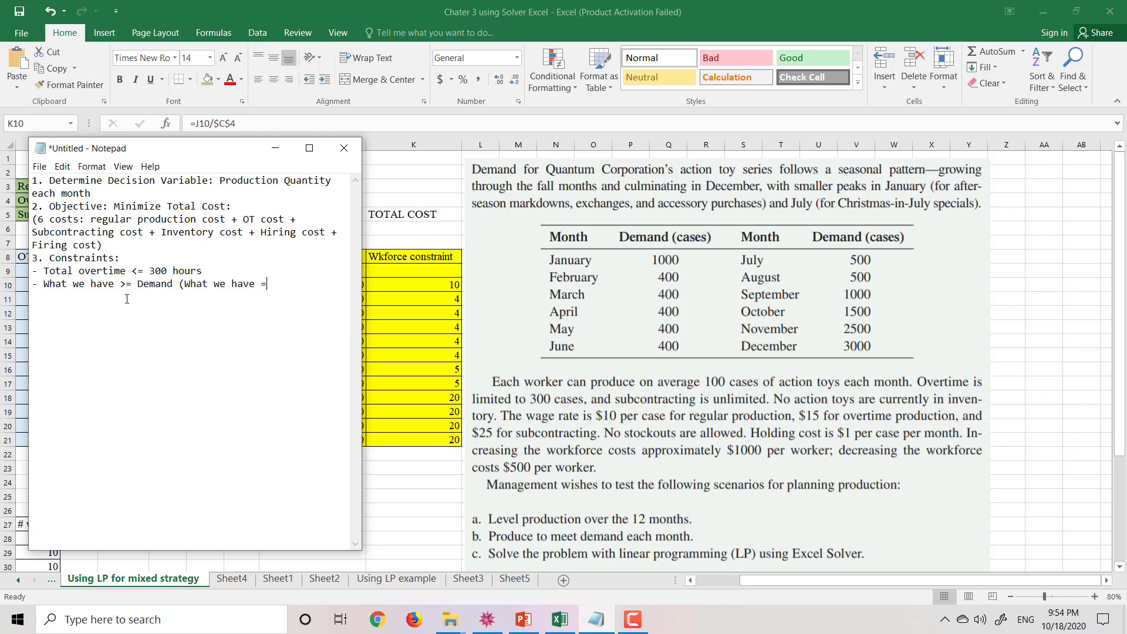
pyautogui.write(' Ine')
pyautogui.press('BackSpace')
pyautogui.write('ve >= Demand (What we have = Invt(t-1) + Reg (t) + OT (t) + Sub (t))')
pyautogui.moveTo(274, 285); pyautogui.dragTo(186, 298)
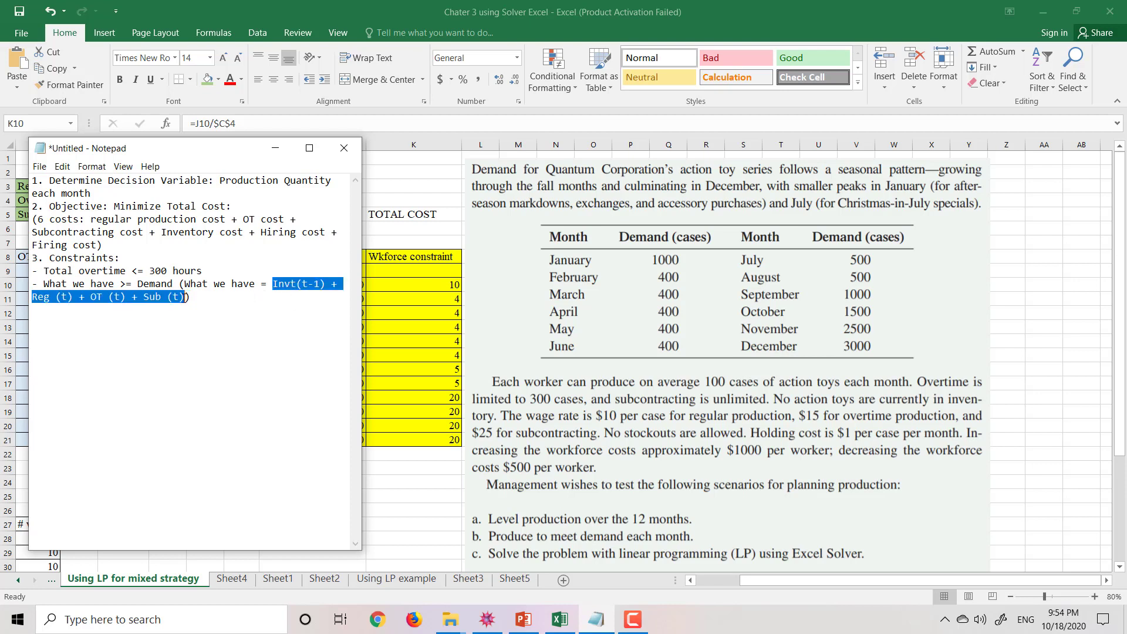
pyautogui.click(203, 301)
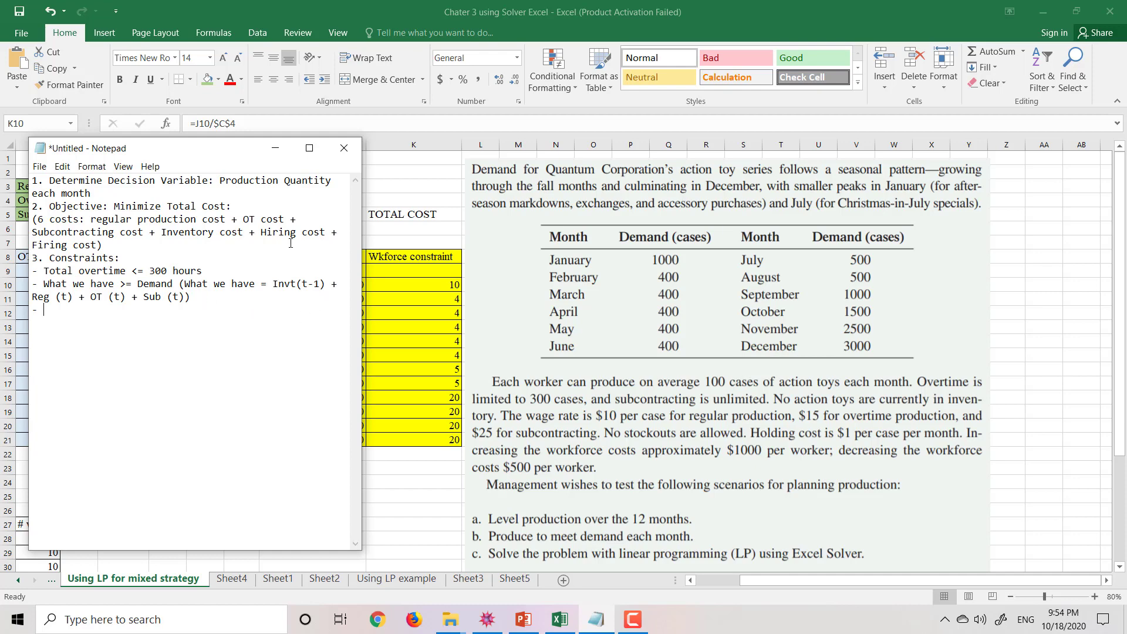
# - Move the notes off the planning table and add "- Production constraint: Reg production (t) <= Production constraint (t)"
pyautogui.moveTo(199, 152); pyautogui.dragTo(676, 153)
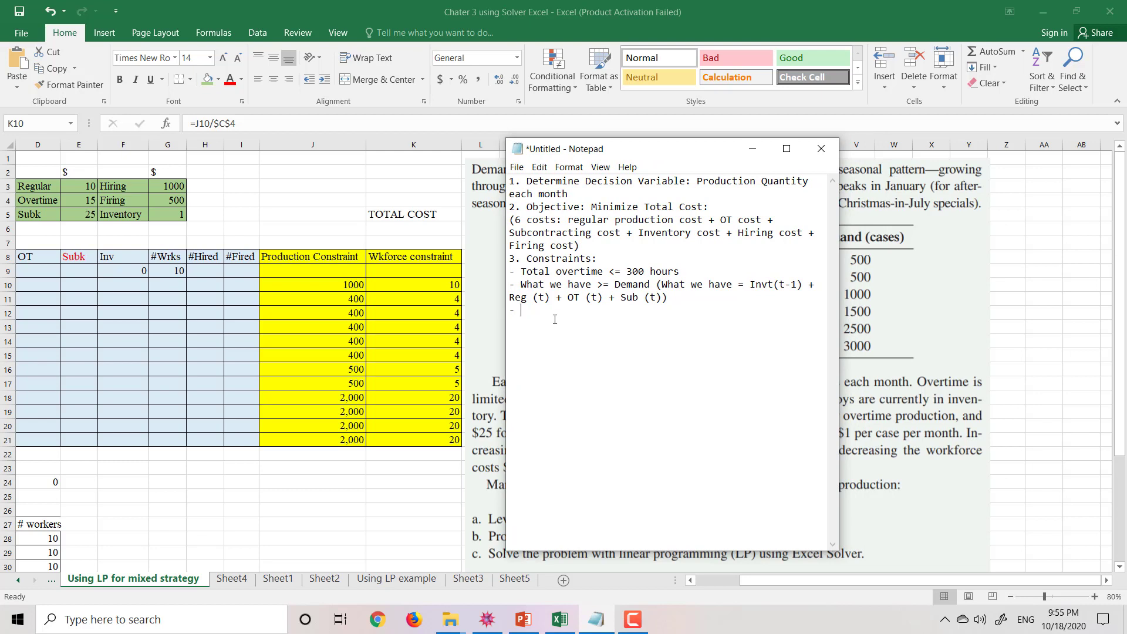
pyautogui.write('Production constraint')
pyautogui.write(': Reg product')
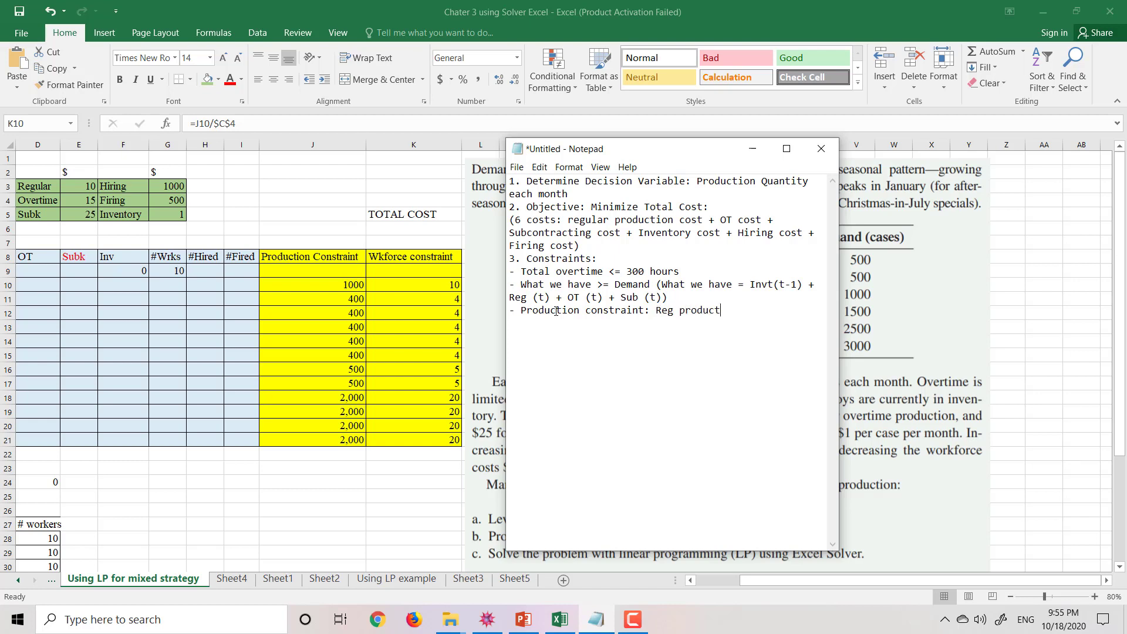
pyautogui.write('ion (t) <= Production const')
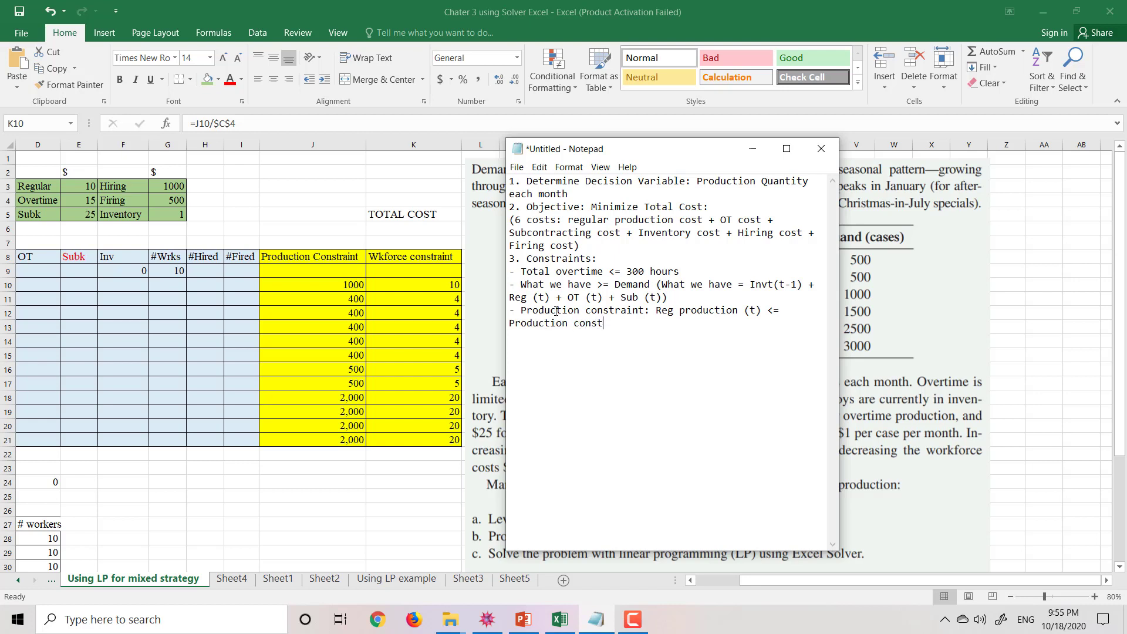
pyautogui.write('raint (')
pyautogui.write('t) ')
# - Add the item "- Workforce constraint: NUmber worker needed (t) <= Workforce constraint (t)"
pyautogui.write('- Workfr')
pyautogui.press('BackSpace')
pyautogui.write('orce constraint')
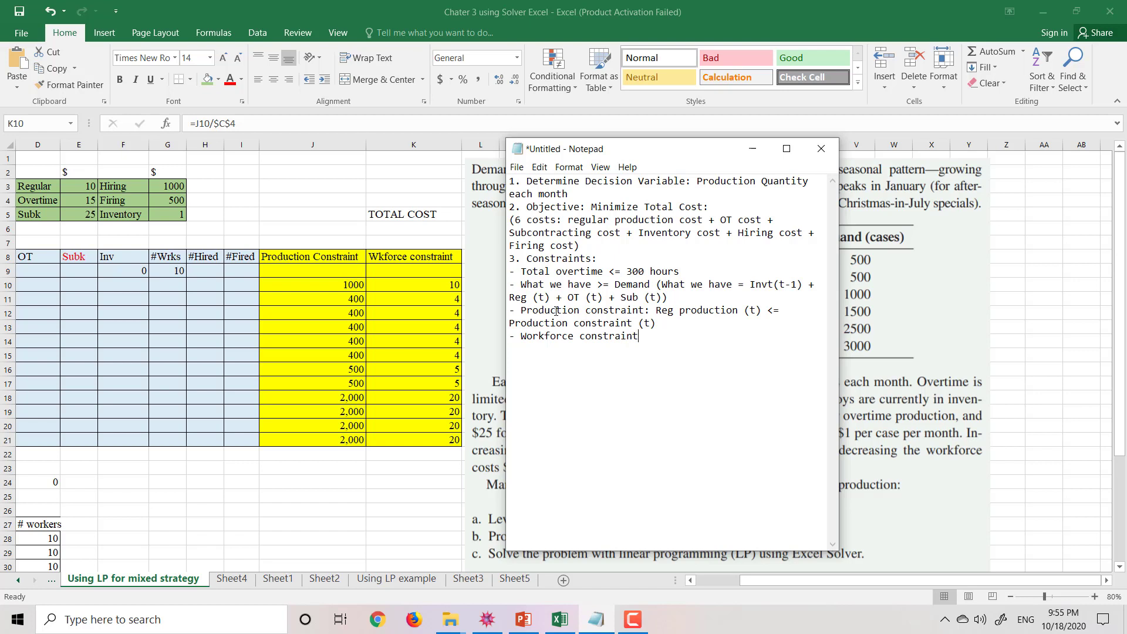
pyautogui.write('L')
pyautogui.press('BackSpace')
pyautogui.write(': NUmber worker needed ')
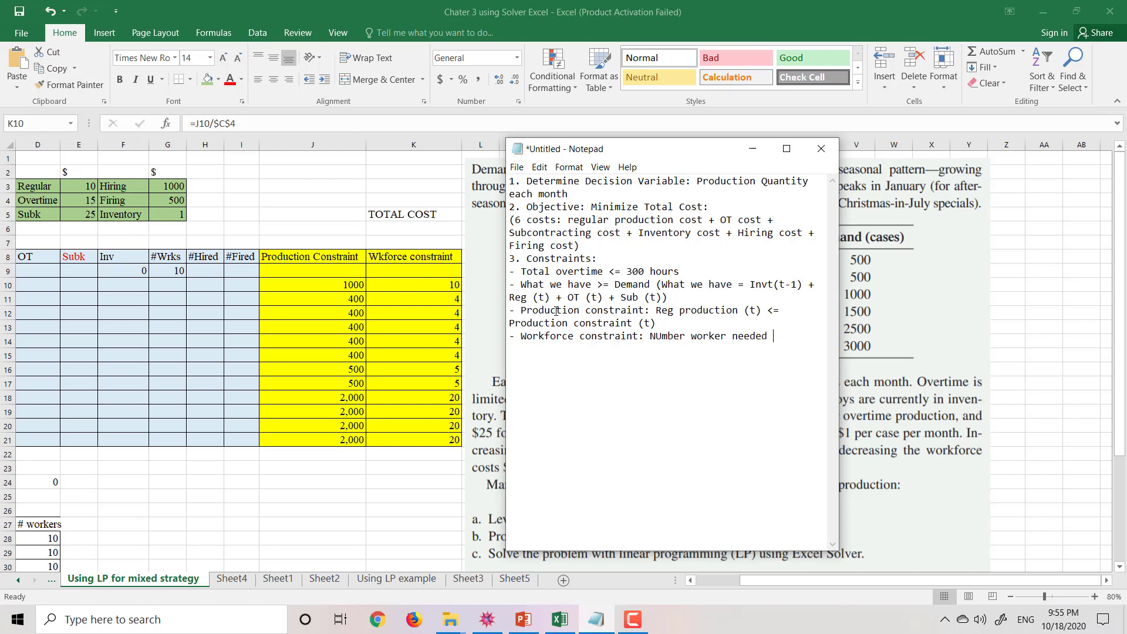
pyautogui.write('(t) <= Workforce cona')
pyautogui.write('traint (t)')
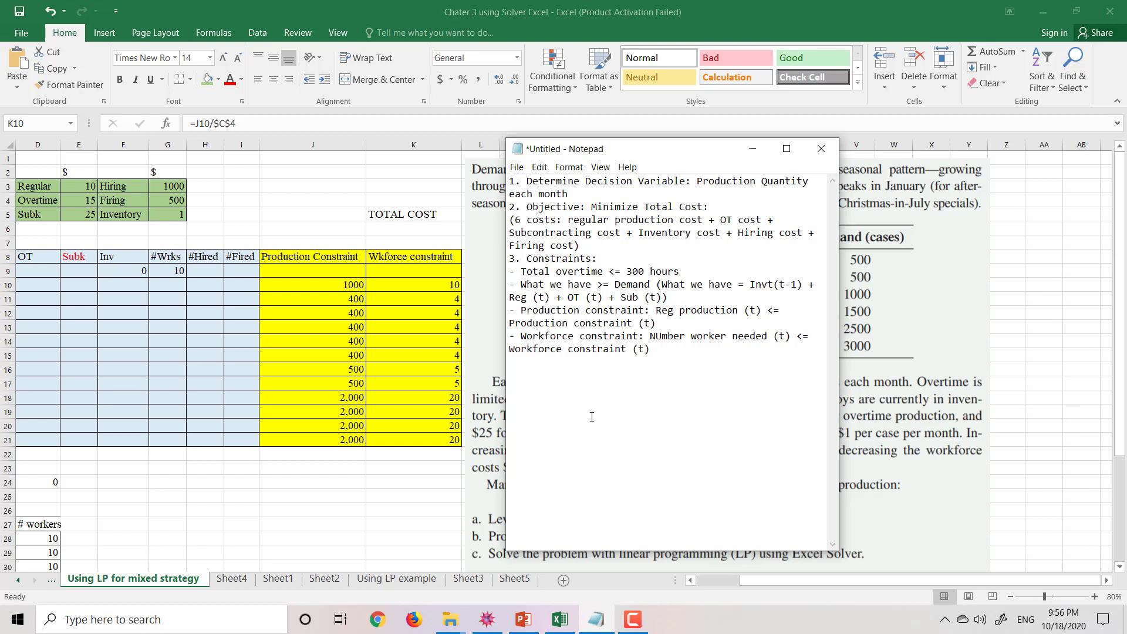
# - Add the final constraint "- Reg production has to be integer."
pyautogui.write('- Reg prodct')
pyautogui.press('BackSpace')
pyautogui.press('BackSpace')
pyautogui.write('ut')
pyautogui.write('tion ')
pyautogui.write('has to ')
pyautogui.write('be inter')
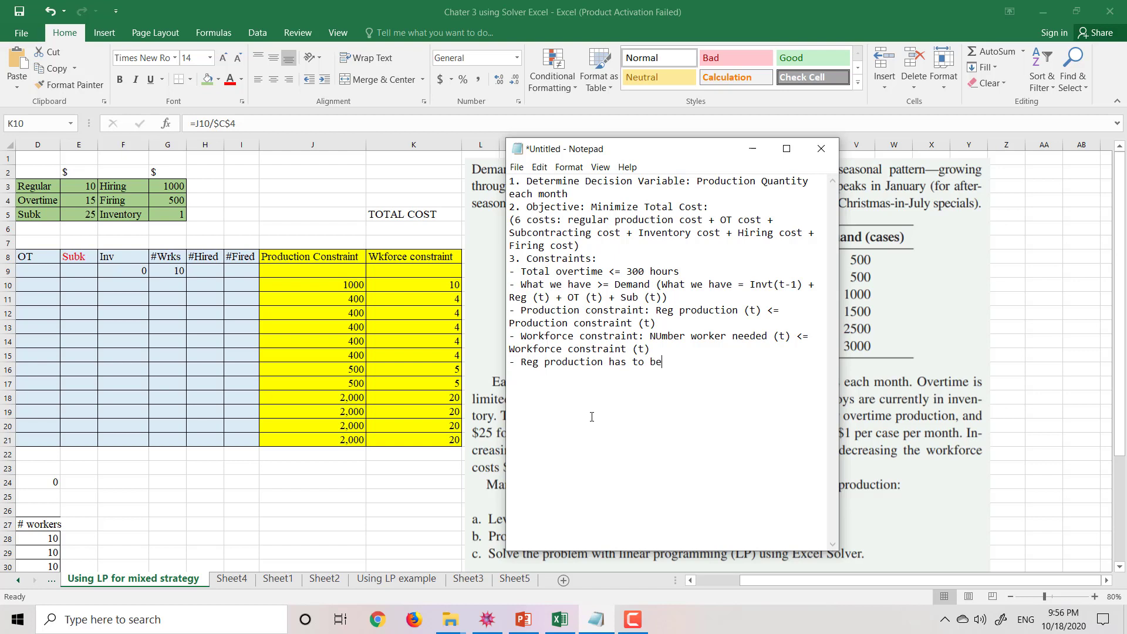
pyautogui.write('ger')
pyautogui.press('BackSpace')
pyautogui.press('BackSpace')
pyautogui.press('BackSpace')
pyautogui.press('BackSpace')
pyautogui.write('ger')
# - Review the decision variable, objective and constraints sections of the notes
pyautogui.moveTo(521, 271); pyautogui.dragTo(716, 363)
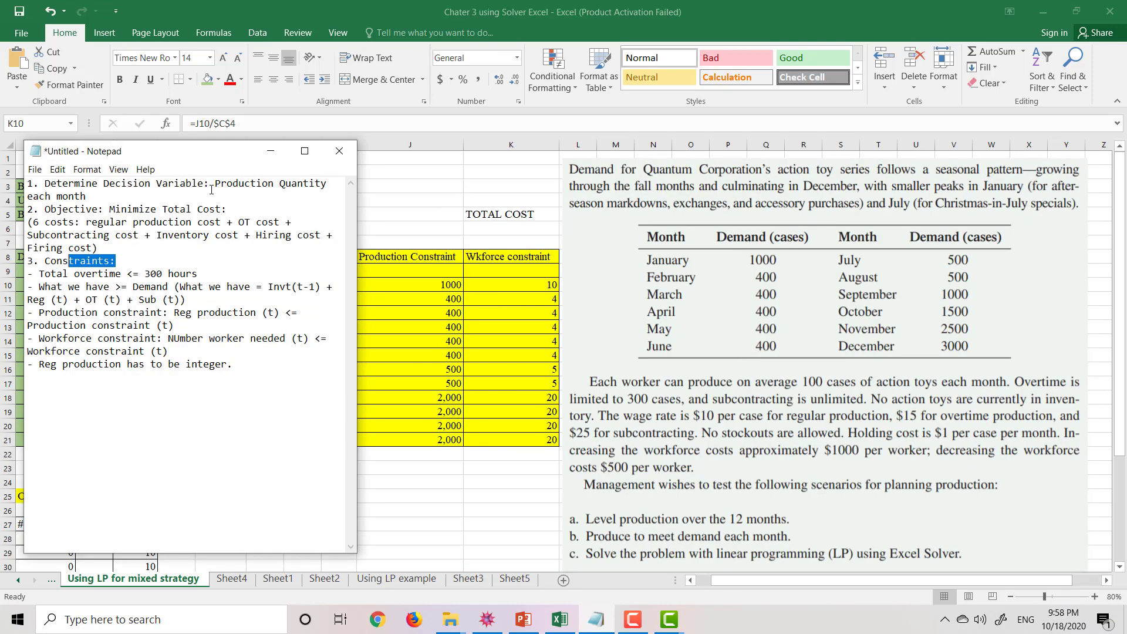
pyautogui.moveTo(211, 189); pyautogui.dragTo(46, 210)
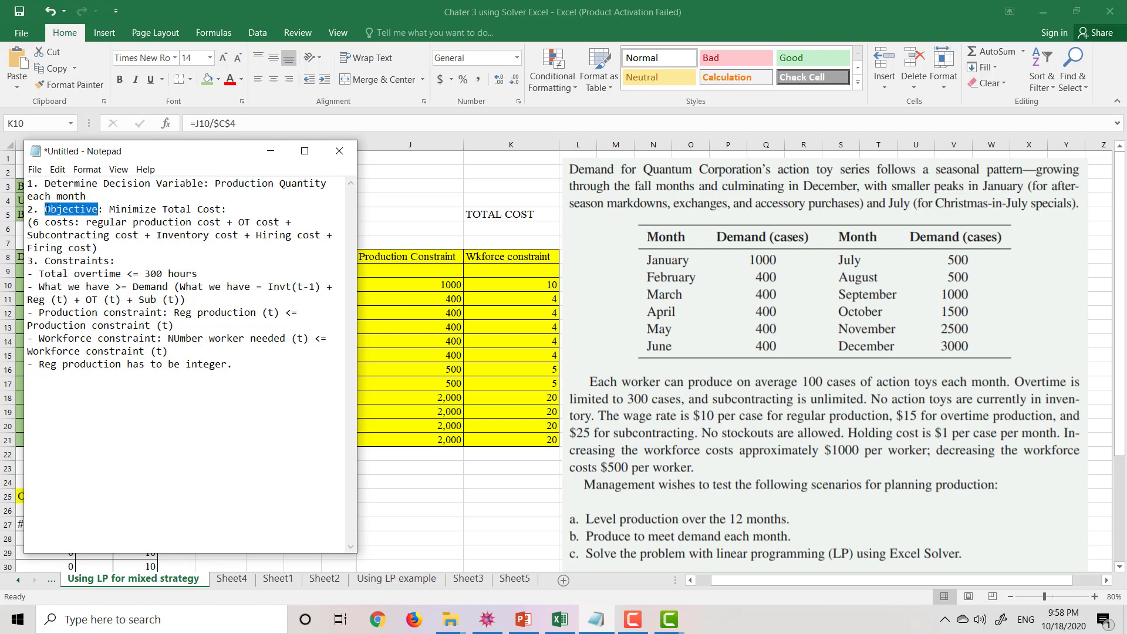
pyautogui.moveTo(116, 261); pyautogui.dragTo(43, 259)
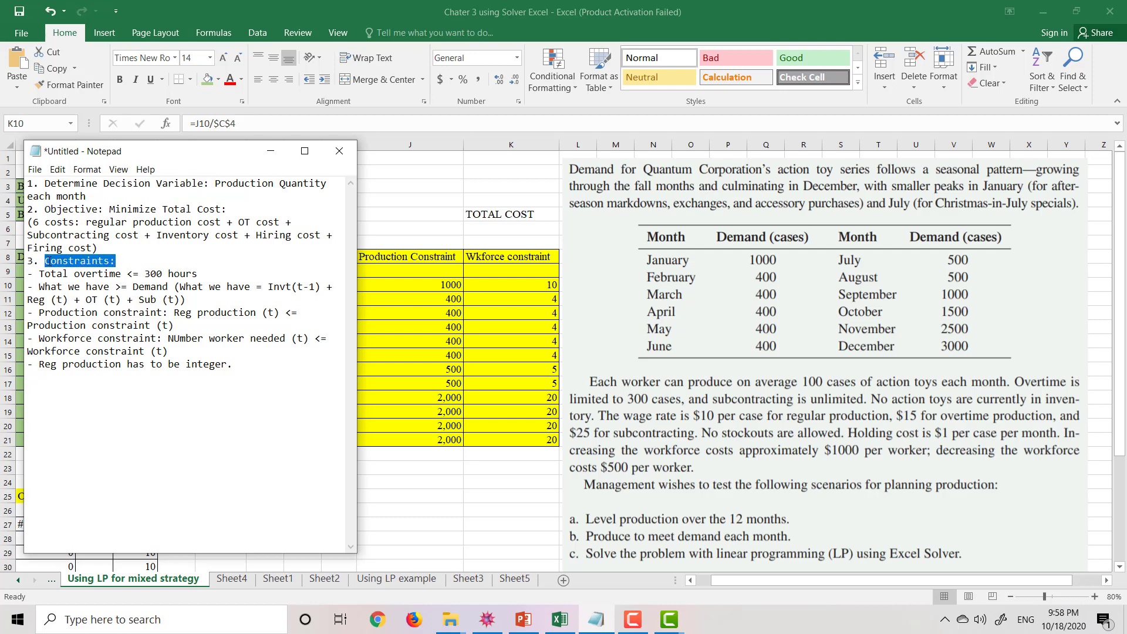
# - Add the line "4. Input the formula into Excel" below the constraints
pyautogui.click(265, 358)
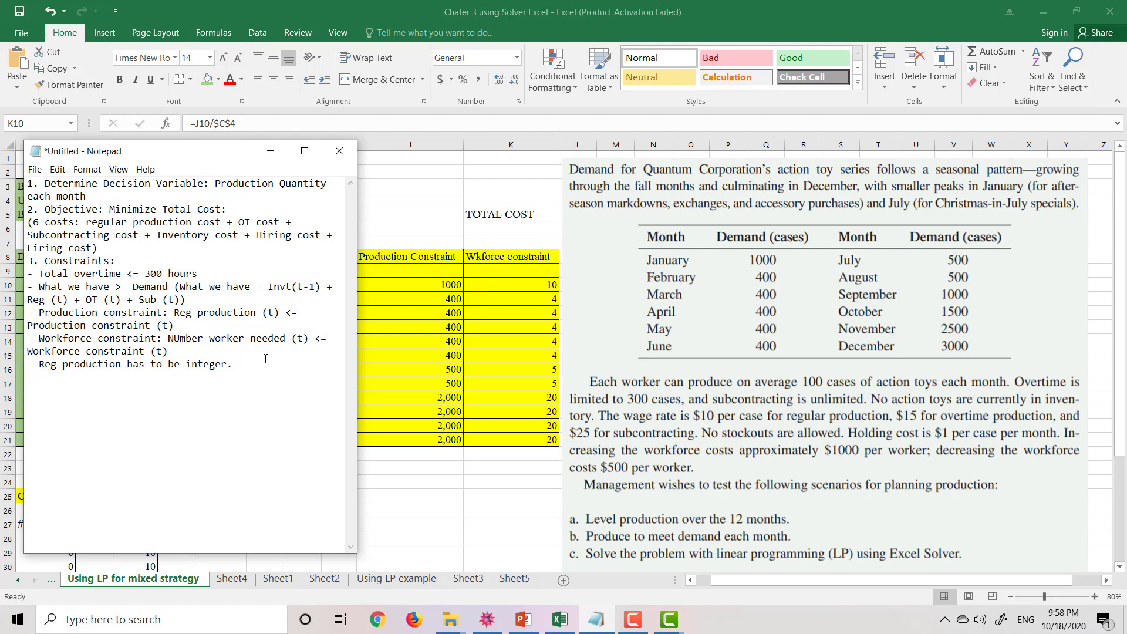
pyautogui.write('4. Input the formula')
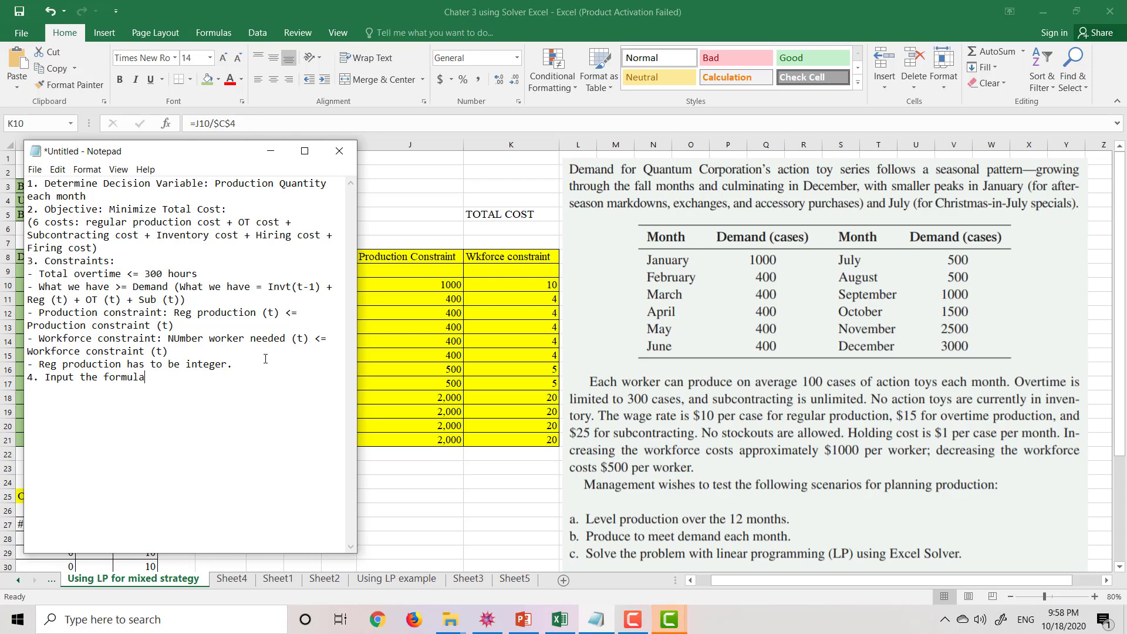
pyautogui.write(' into Excel')
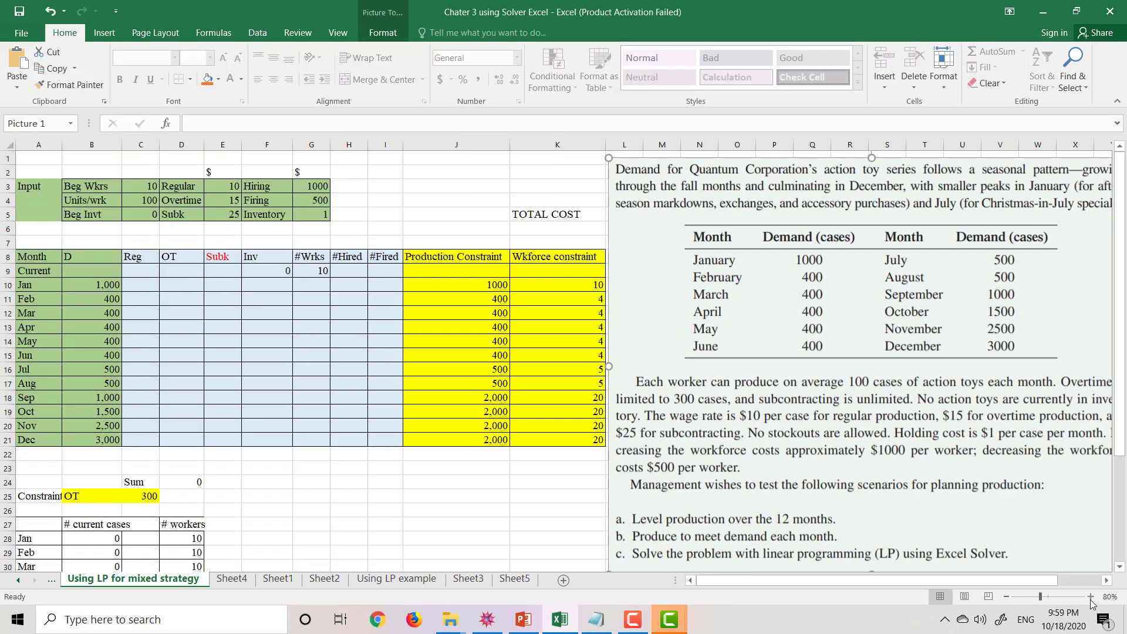
# - Review the input block's workforce, output per worker, beginning inventory, production, hiring, firing and inventory cost parameters
pyautogui.click(1091, 597)
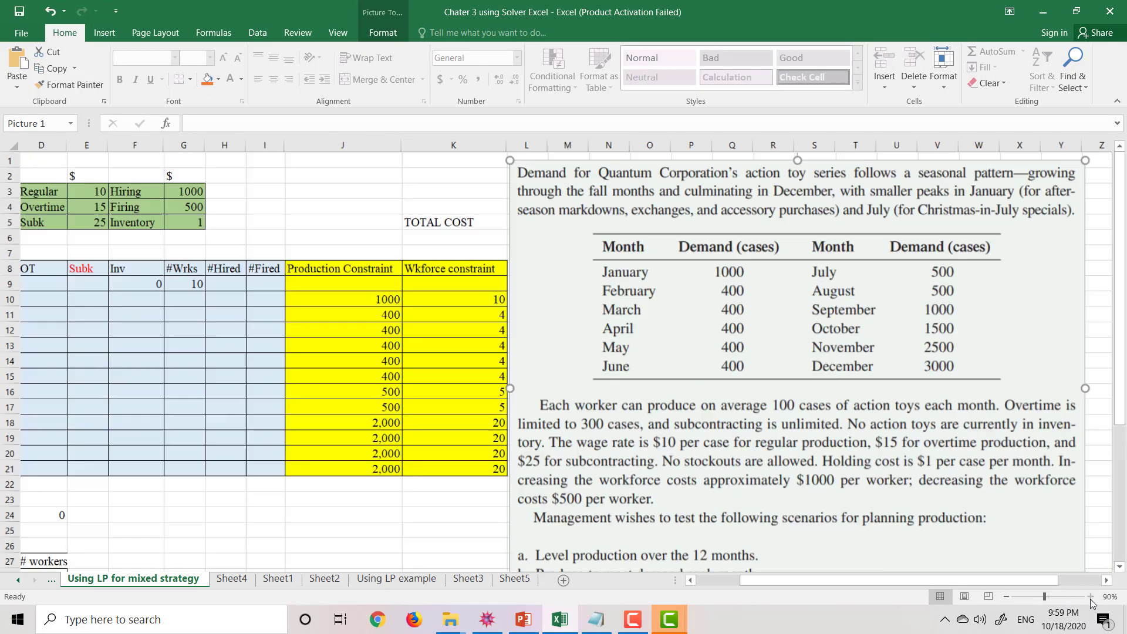
pyautogui.moveTo(916, 580); pyautogui.dragTo(731, 580)
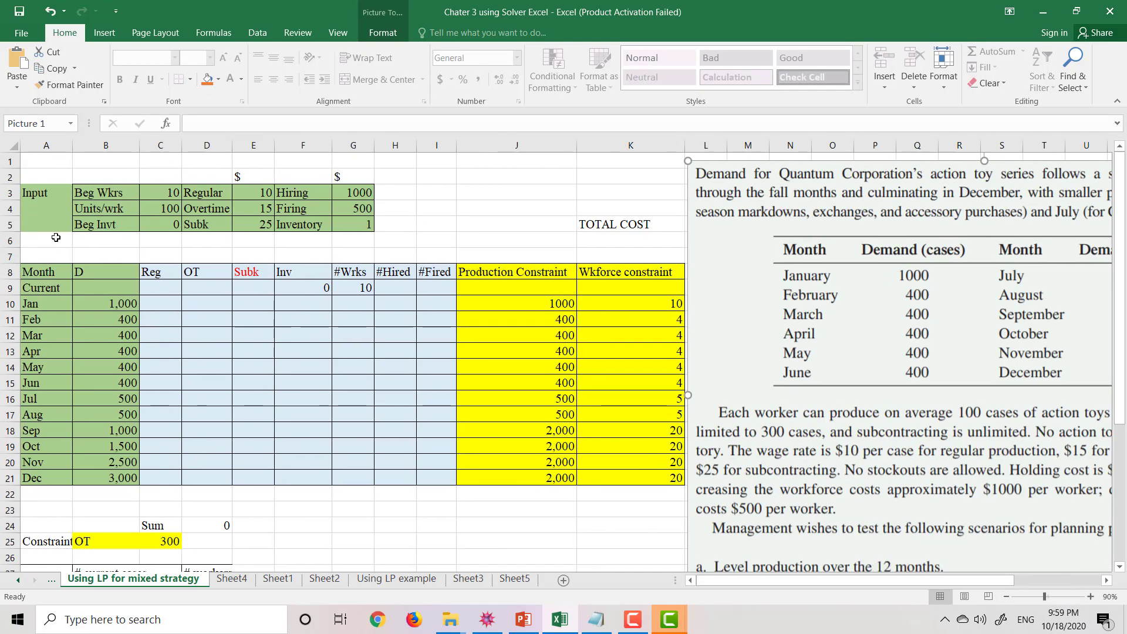
pyautogui.click(100, 193)
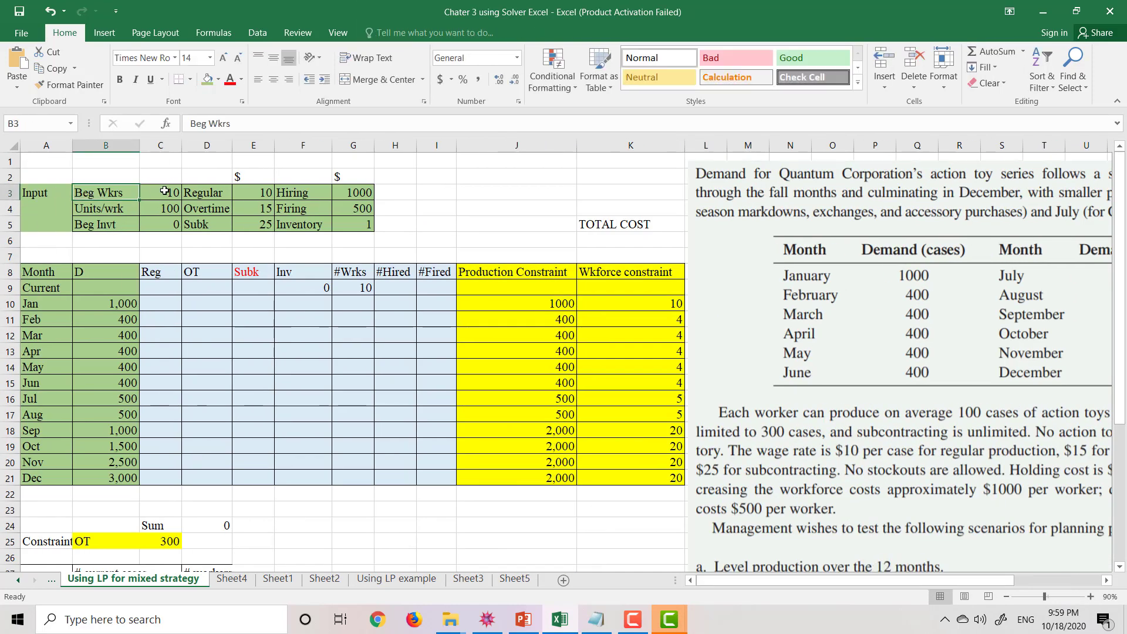
pyautogui.click(171, 191)
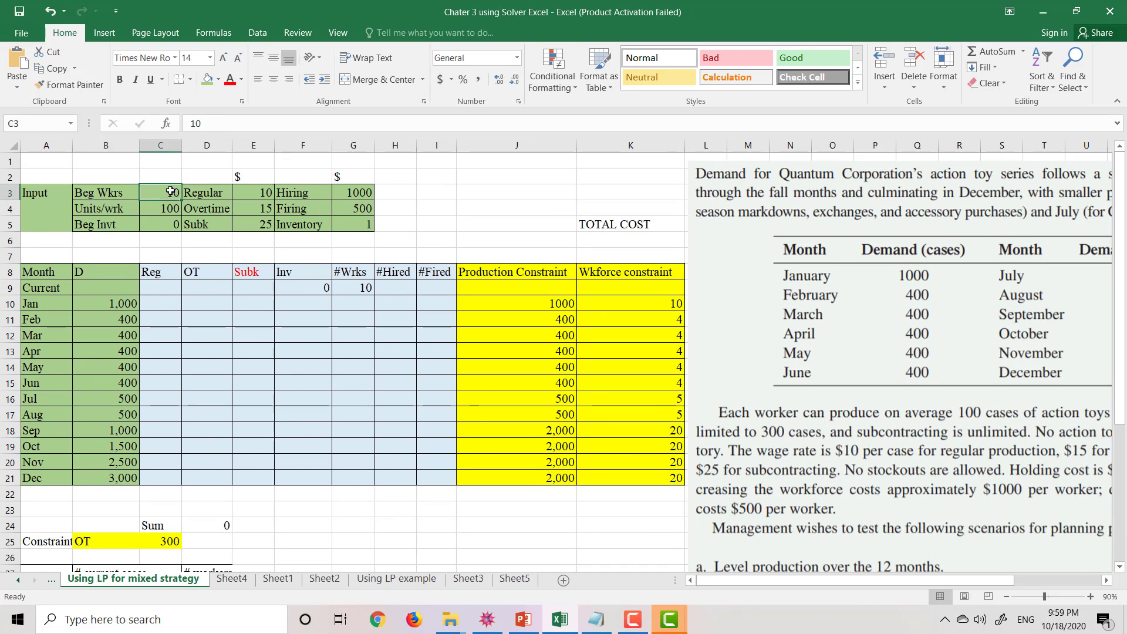
pyautogui.click(118, 209)
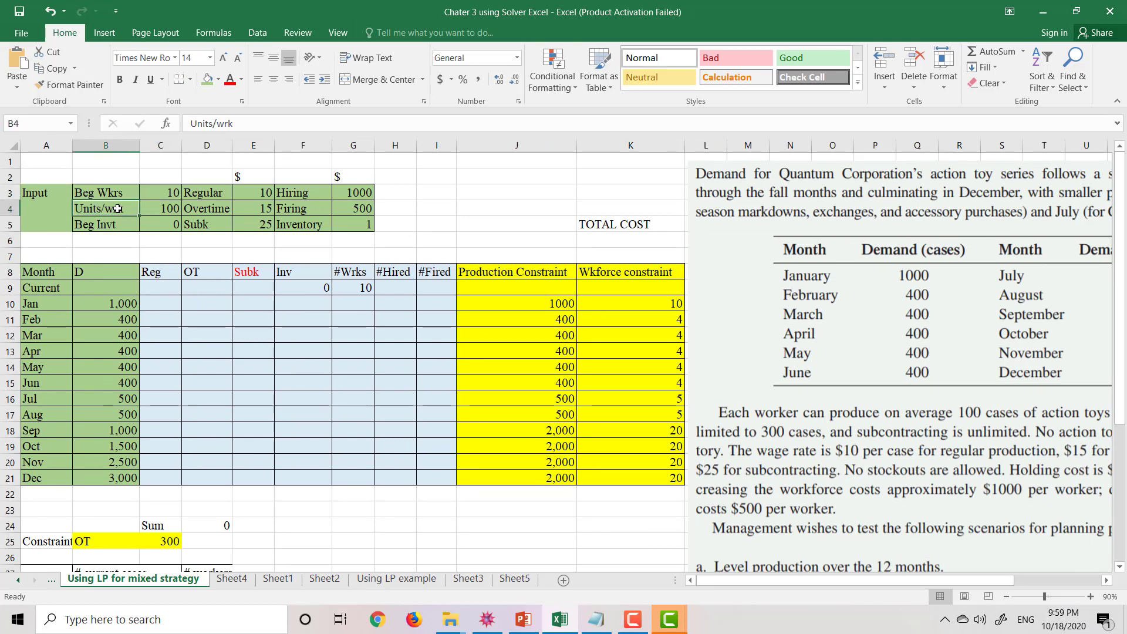
pyautogui.click(162, 209)
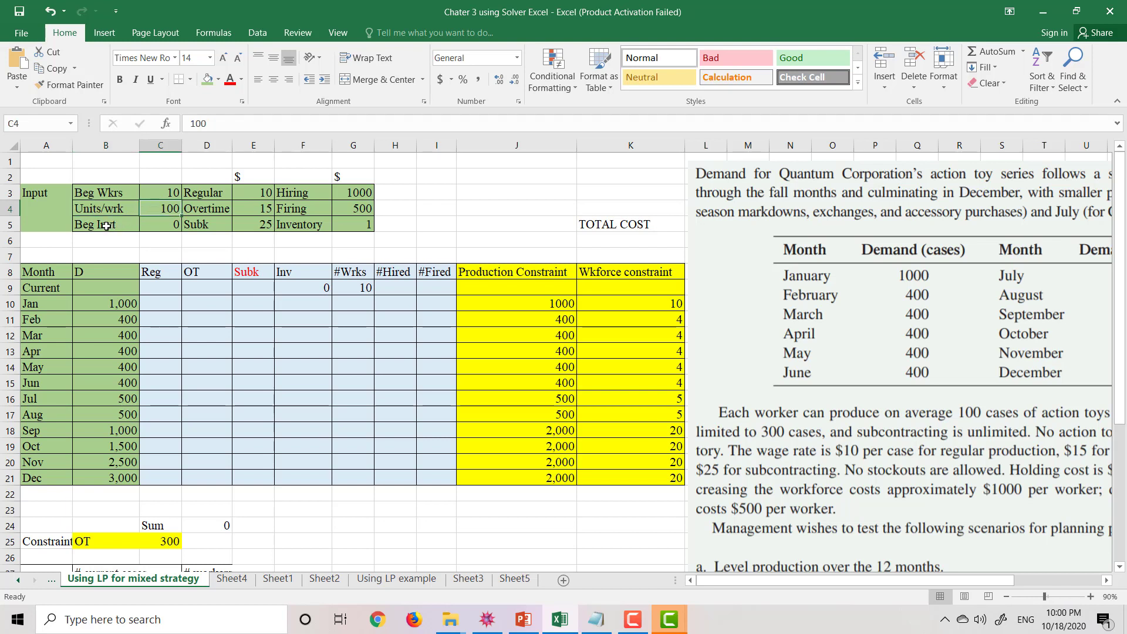
pyautogui.click(137, 226)
pyautogui.click(159, 226)
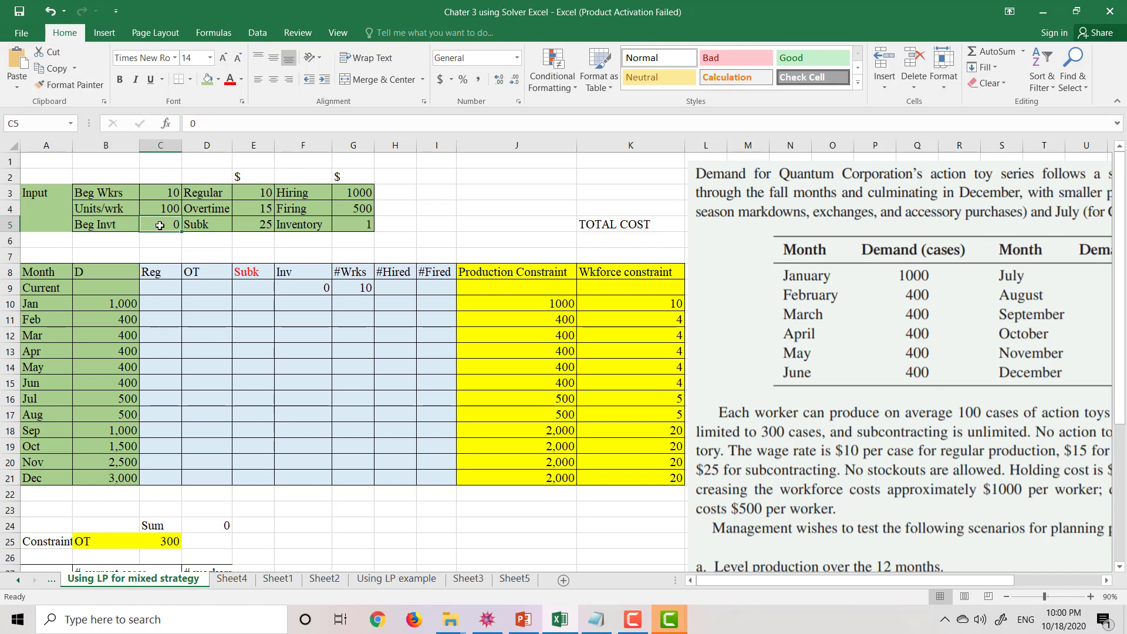
pyautogui.click(262, 193)
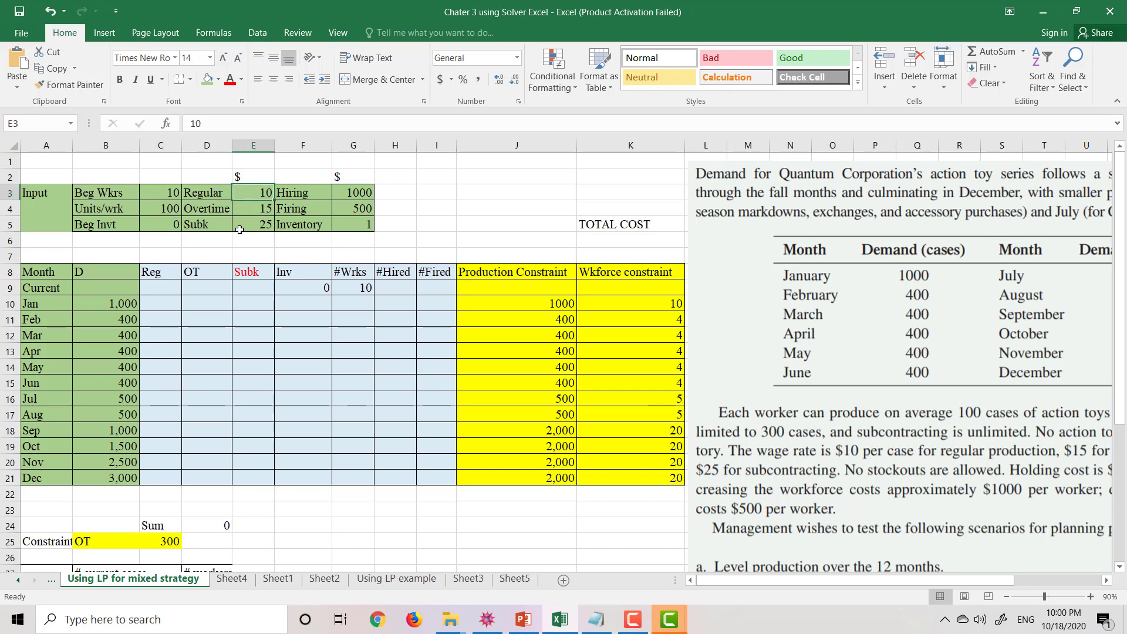
pyautogui.click(240, 212)
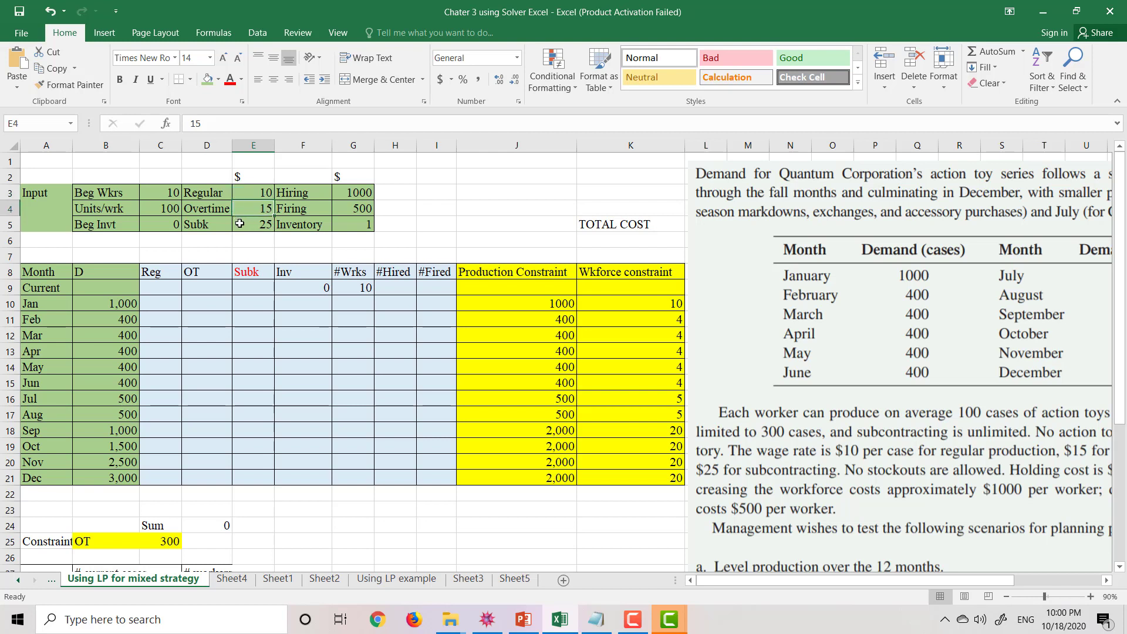
pyautogui.click(239, 225)
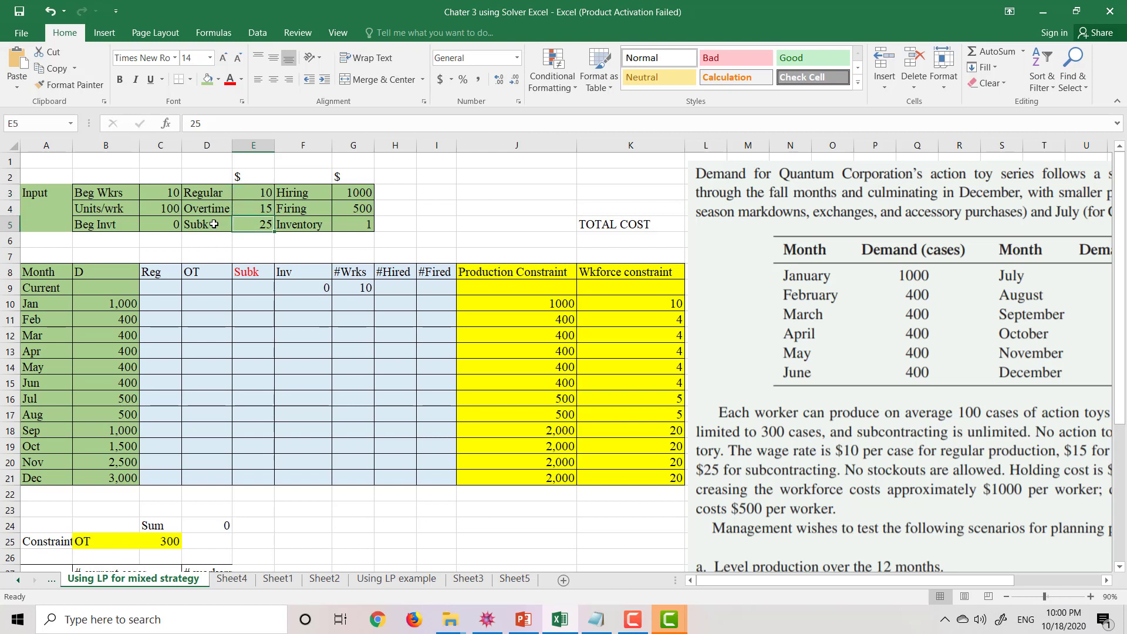
pyautogui.click(342, 192)
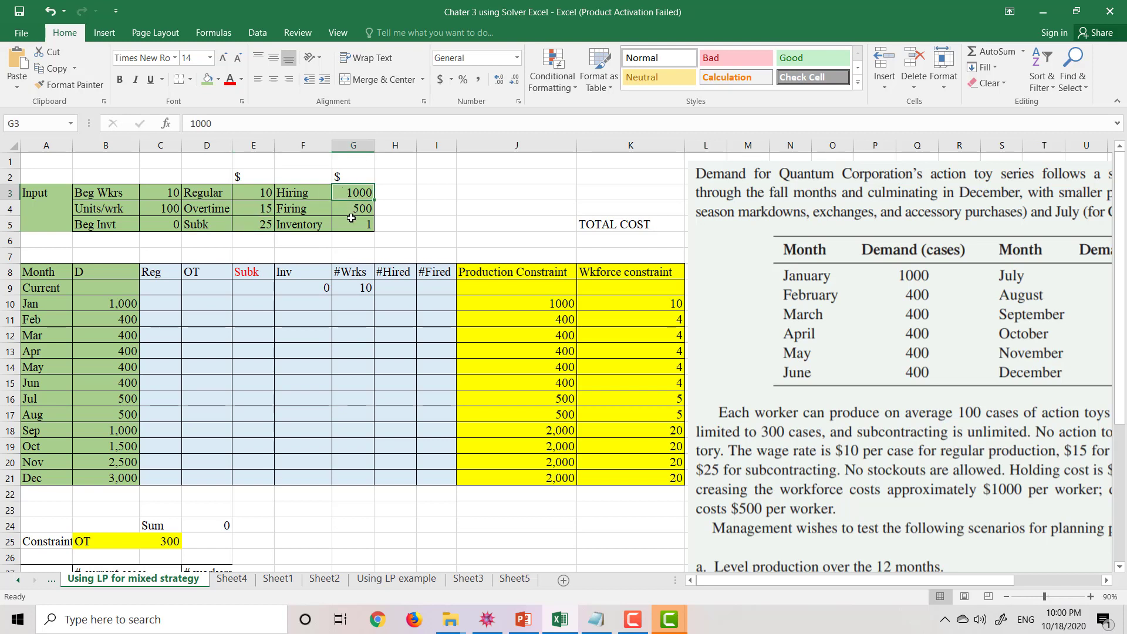
pyautogui.click(346, 210)
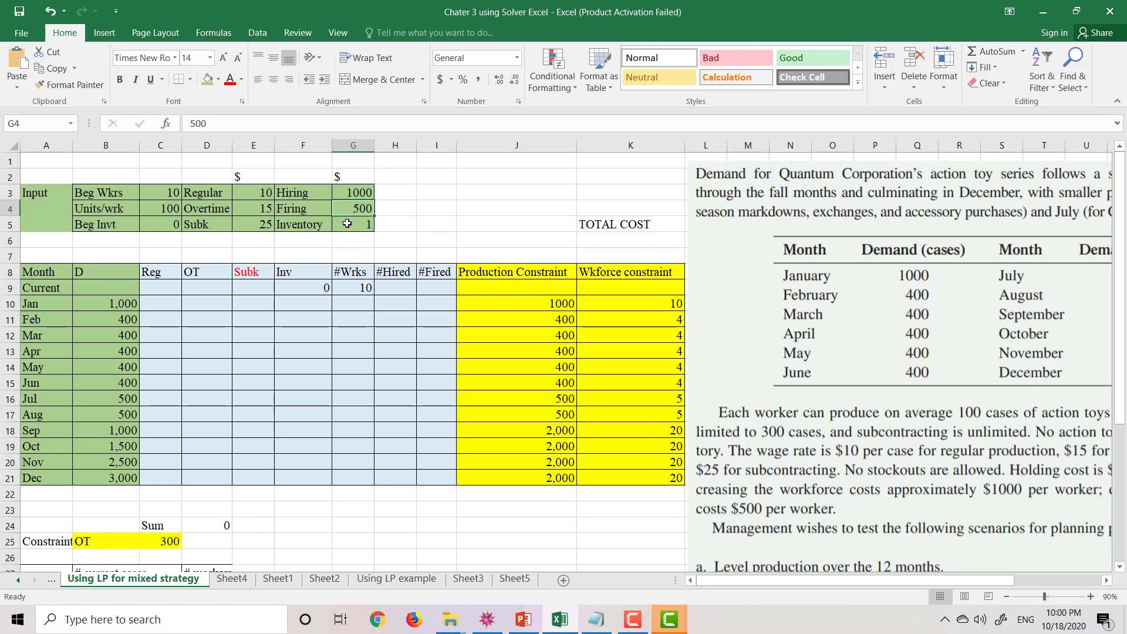
pyautogui.click(346, 223)
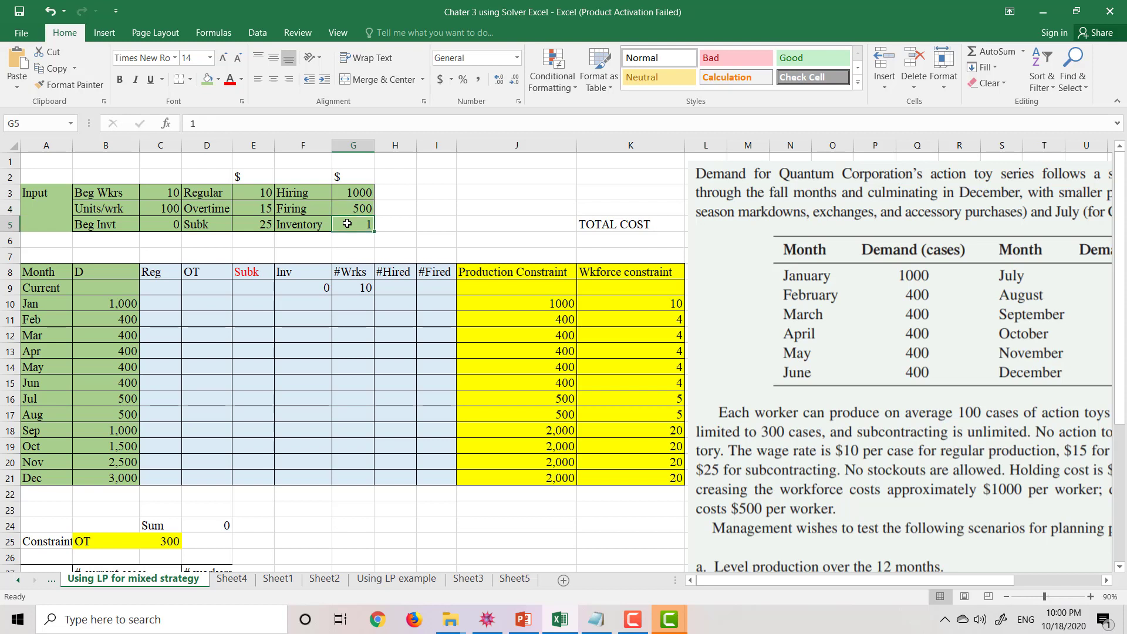
# - Examine the planning table's months, monthly demand and the column headings from regular production through workers fired
pyautogui.click(42, 272)
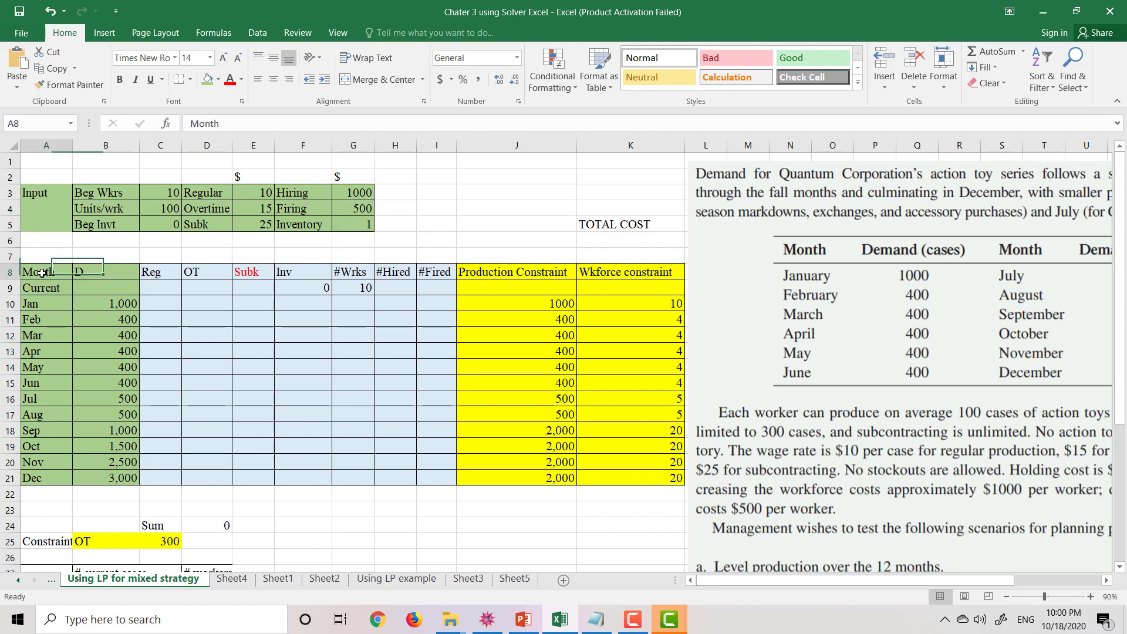
pyautogui.moveTo(42, 273); pyautogui.dragTo(98, 472)
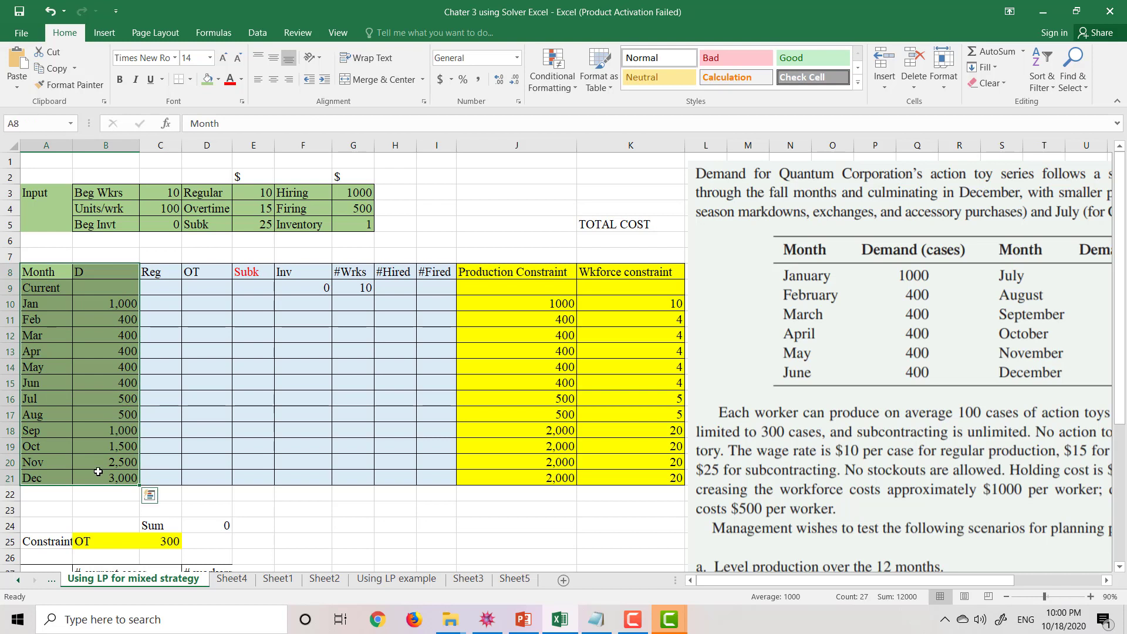
pyautogui.click(58, 307)
pyautogui.click(56, 475)
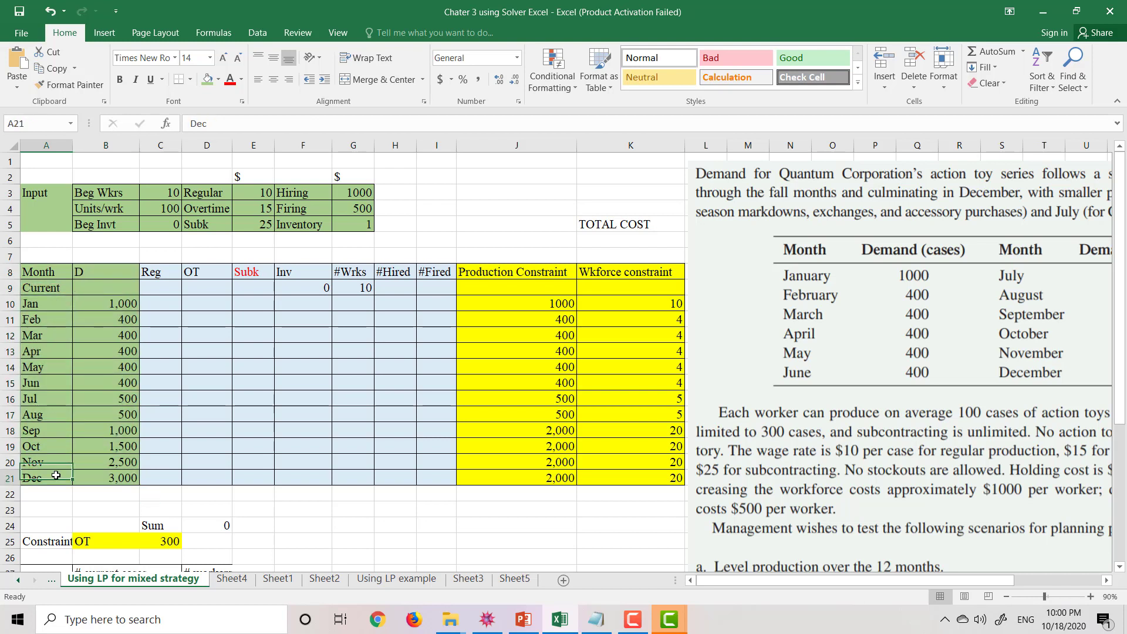
pyautogui.moveTo(126, 306); pyautogui.dragTo(109, 474)
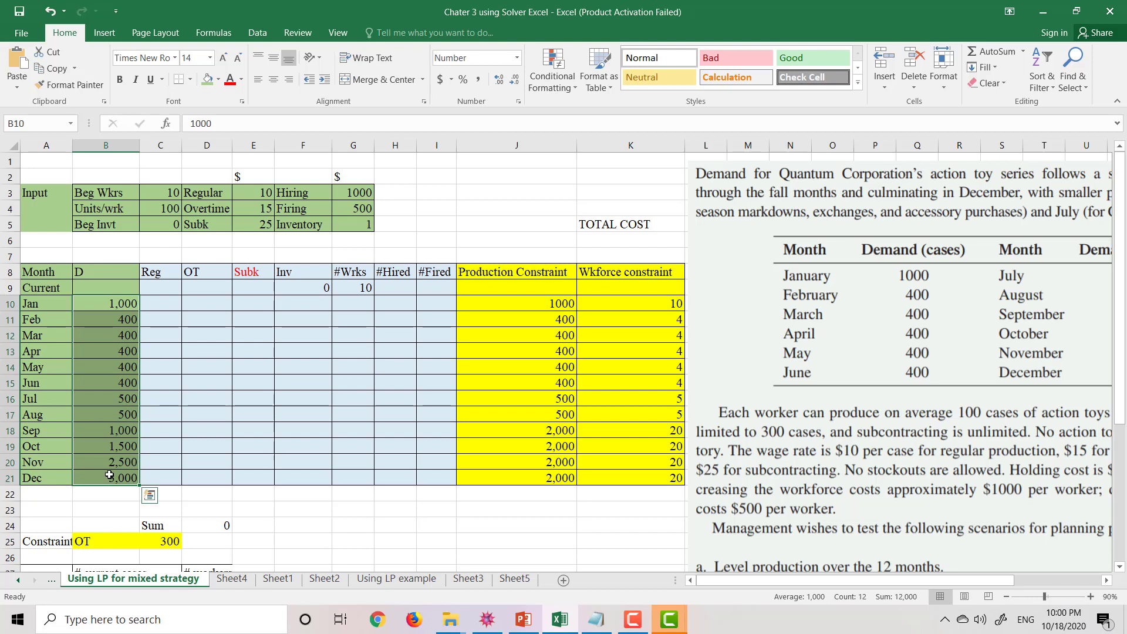
pyautogui.click(180, 322)
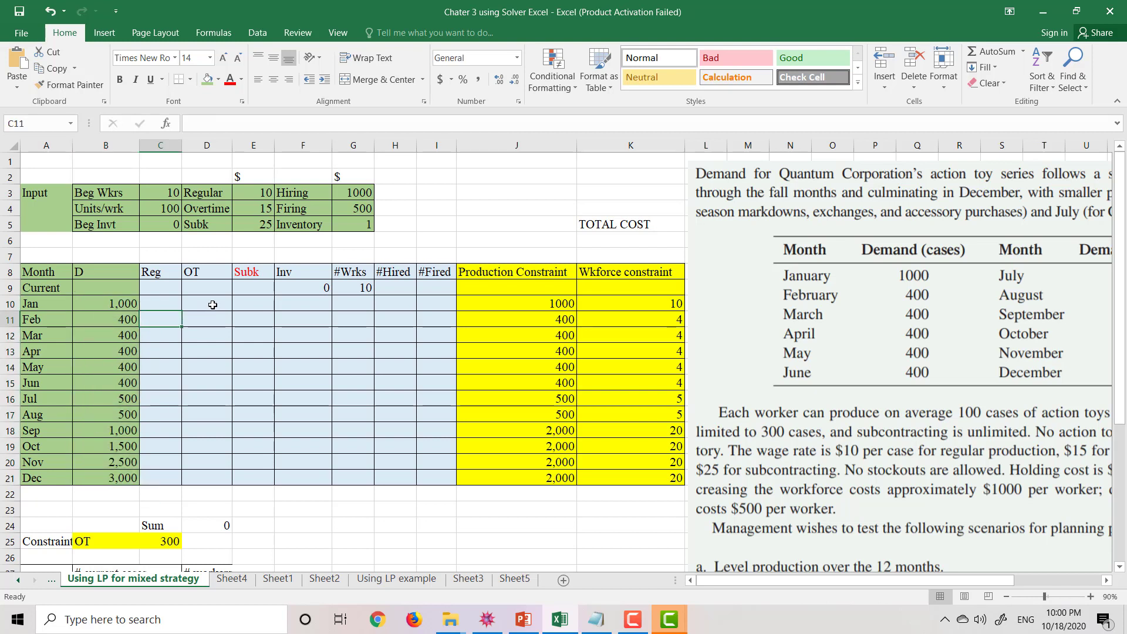
pyautogui.click(206, 273)
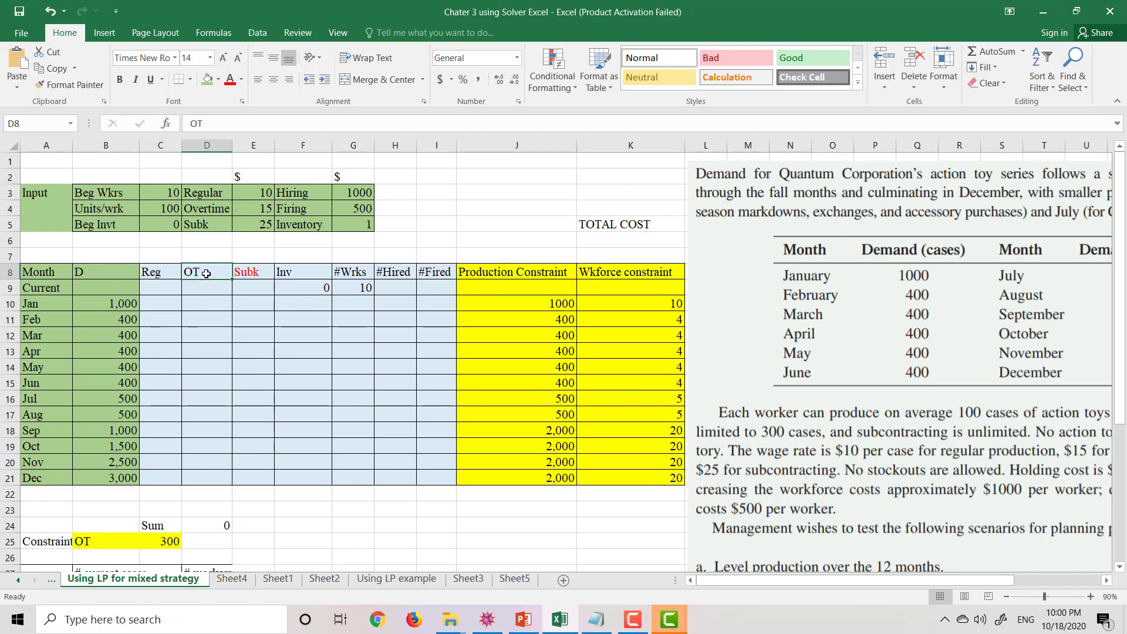
pyautogui.click(243, 273)
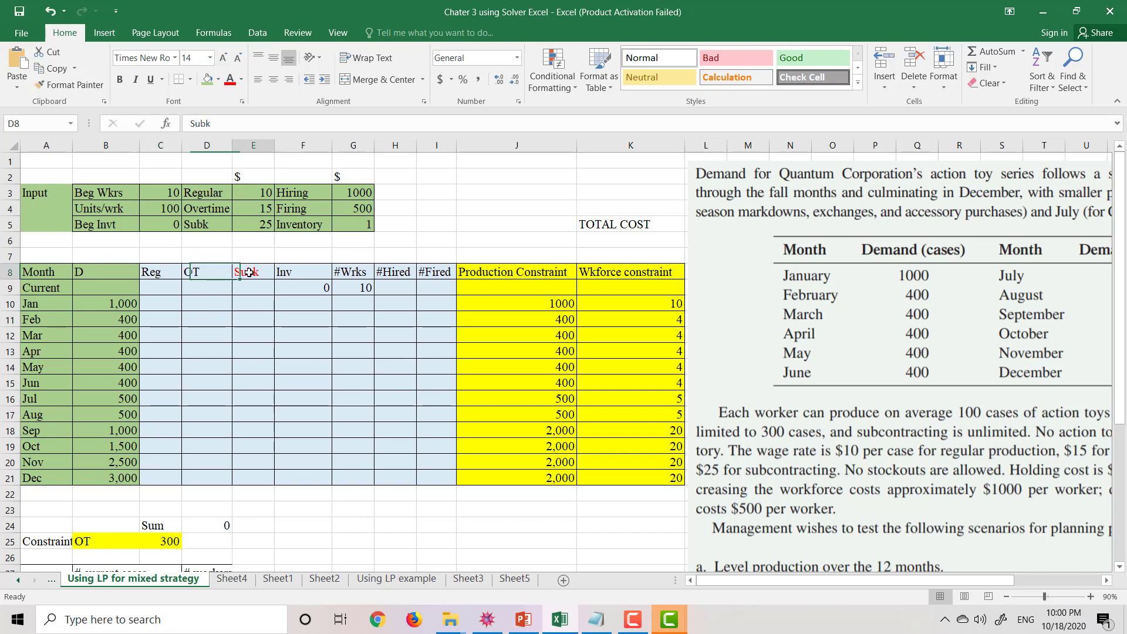
pyautogui.click(295, 272)
pyautogui.click(346, 272)
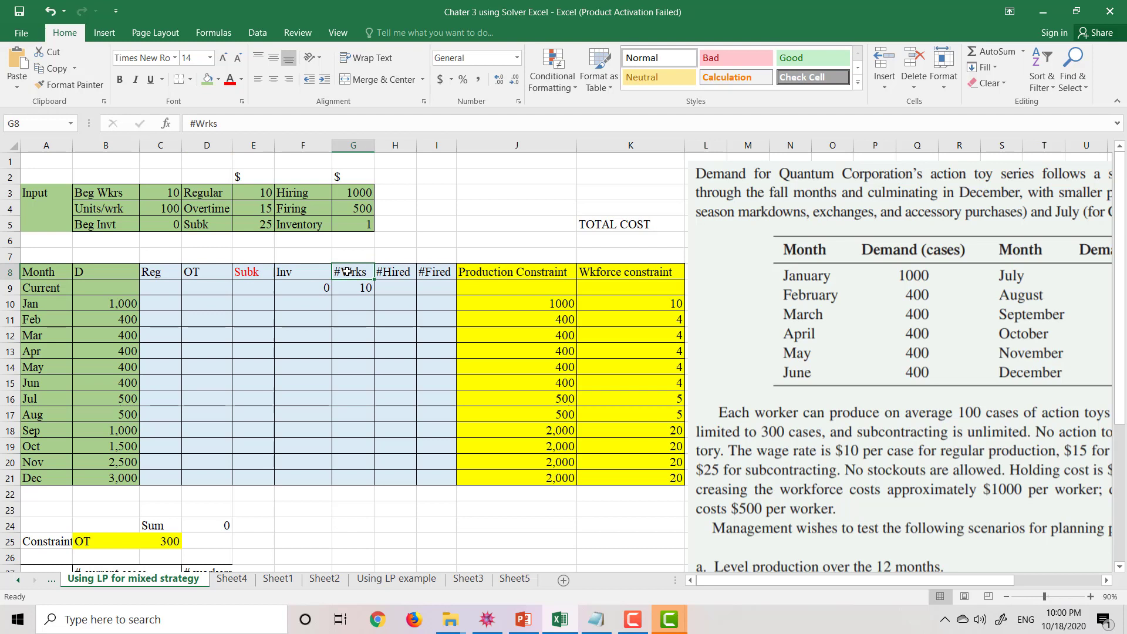
pyautogui.click(387, 273)
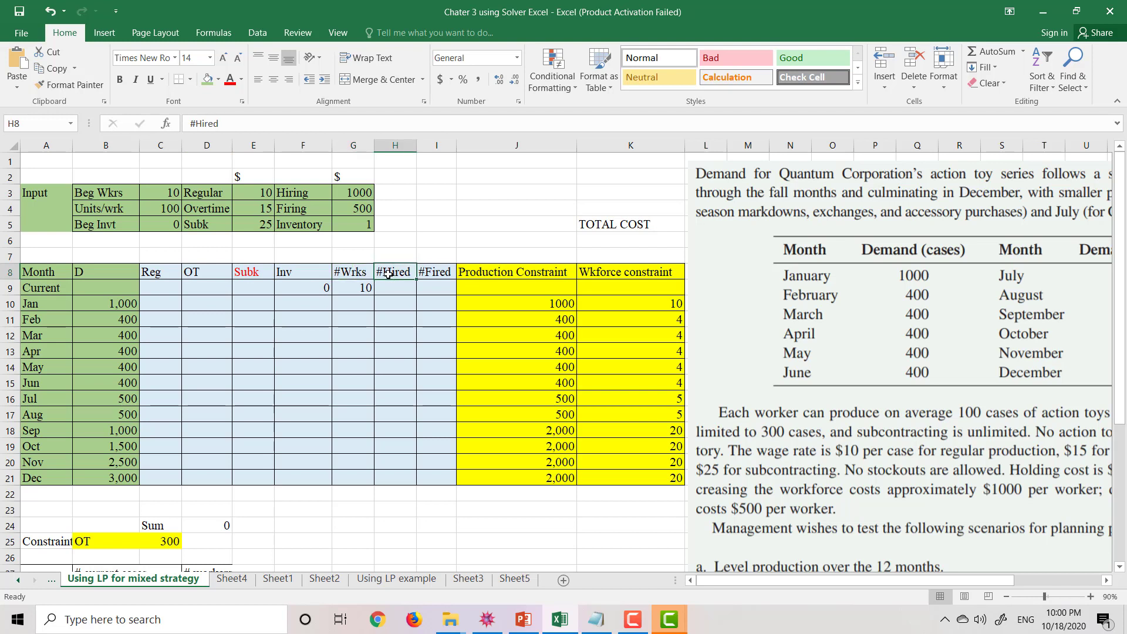
pyautogui.click(438, 274)
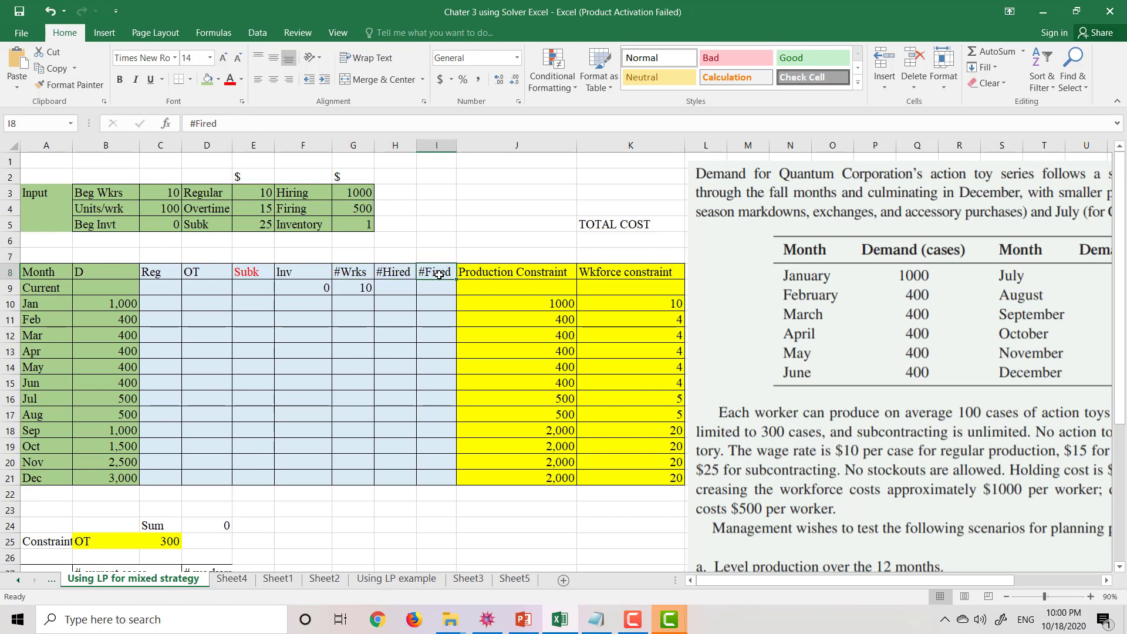
# - Add the line "- OT: If(Reg(t)+Invt(t-1)<D(t), OT(t) = D(t)-Invt(t-1)-Reg(t), Ot(t) = 0)" to the Notepad notes
pyautogui.click(596, 620)
pyautogui.write('-')
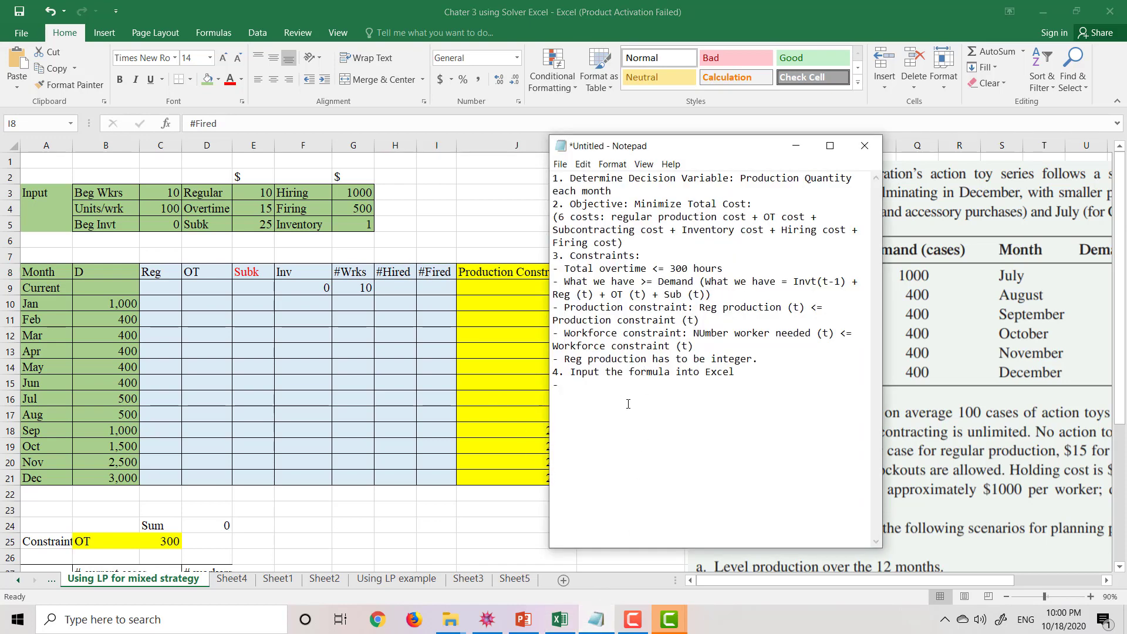
pyautogui.write(' OT: If(Reg(t)+Invt(t-1)<D')
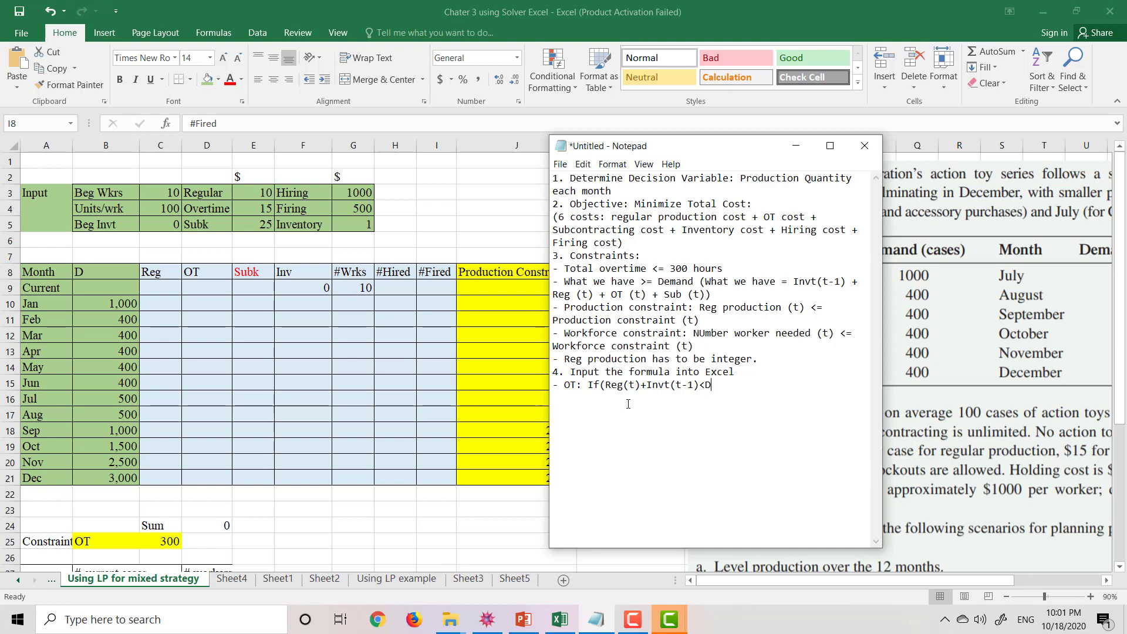
pyautogui.write('(t), OT(t) = D(t)-Invt(t-1)-Reg(')
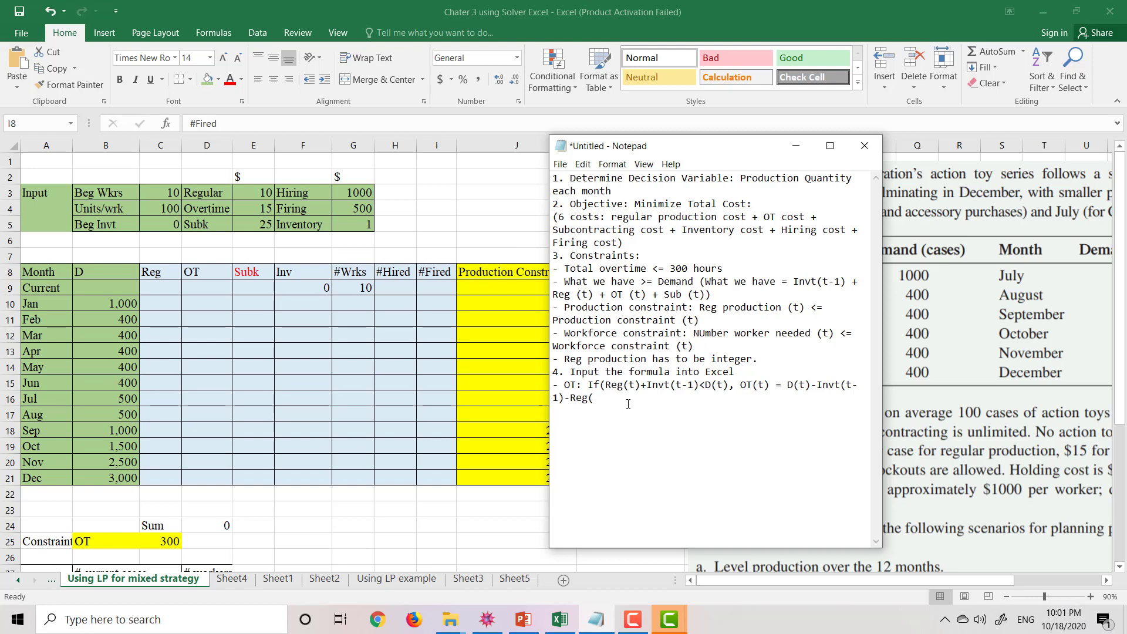
pyautogui.write('t), Ot(t) = 0)')
# - Widen the notes window, restore Excel to a smaller window and arrange the two side by side
pyautogui.moveTo(881, 547); pyautogui.dragTo(1004, 590)
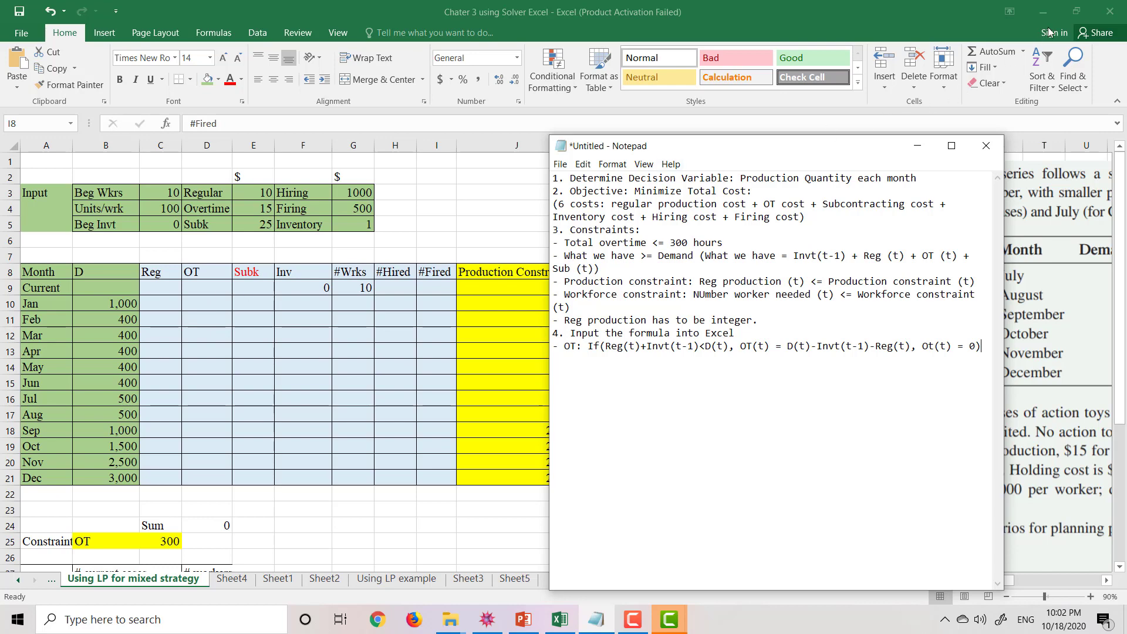
pyautogui.click(1078, 12)
pyautogui.click(1078, 12)
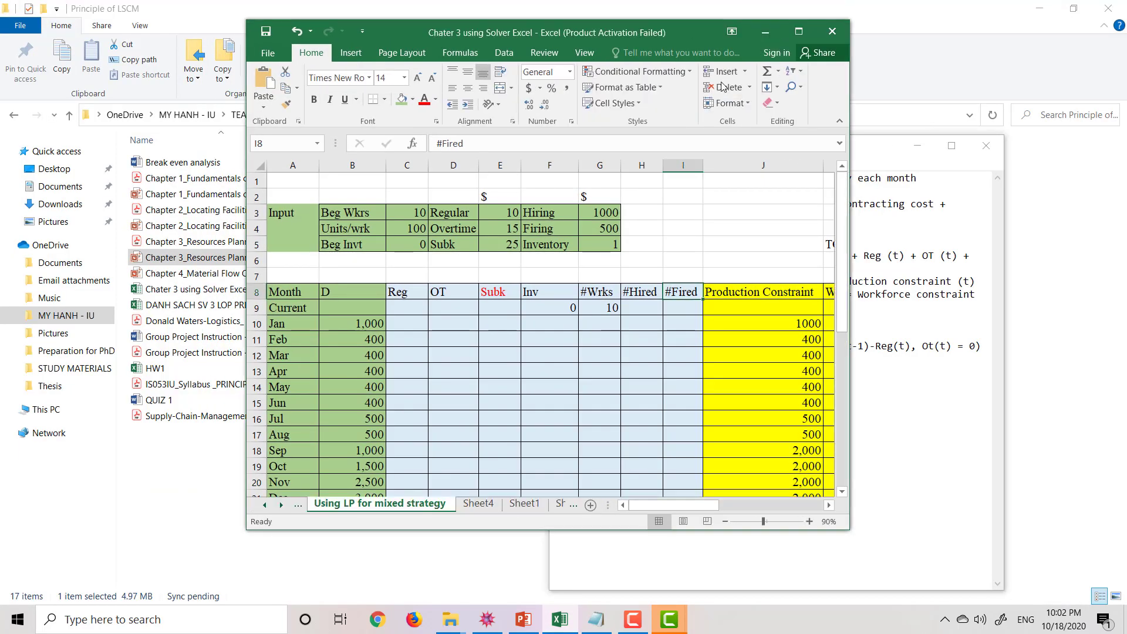
pyautogui.moveTo(610, 27); pyautogui.dragTo(382, 48)
pyautogui.moveTo(801, 154); pyautogui.dragTo(864, 68)
# - Enter the formula =IF(F9+C10<B10,B10-C10-F9,0) in January's OT cell, D10
pyautogui.click(207, 350)
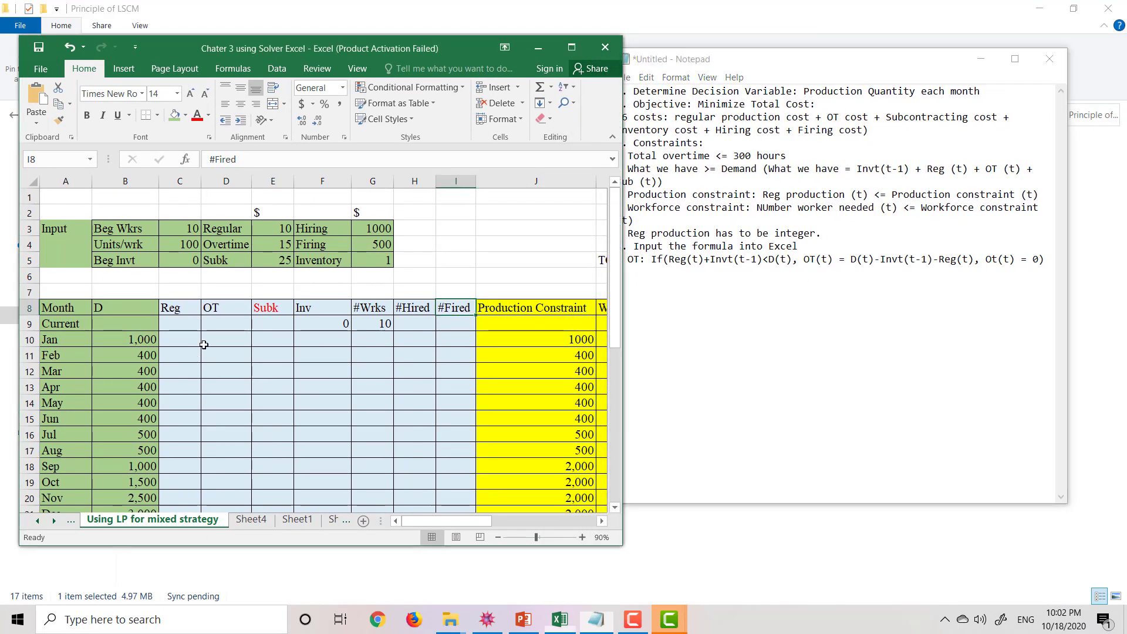
pyautogui.click(206, 343)
pyautogui.write('=If')
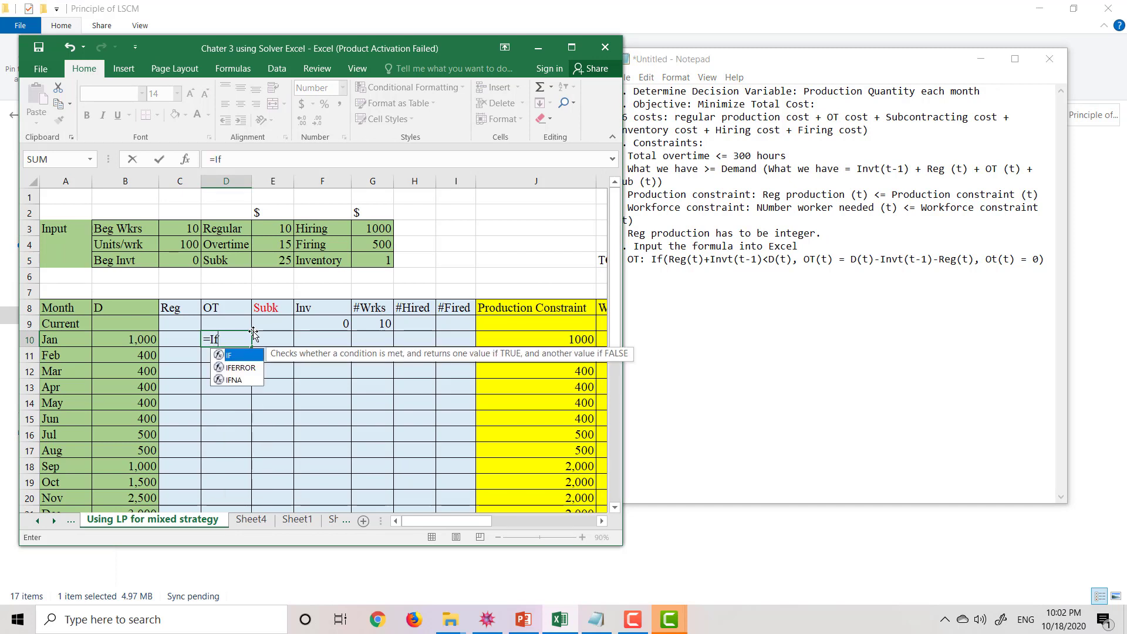
pyautogui.write('(')
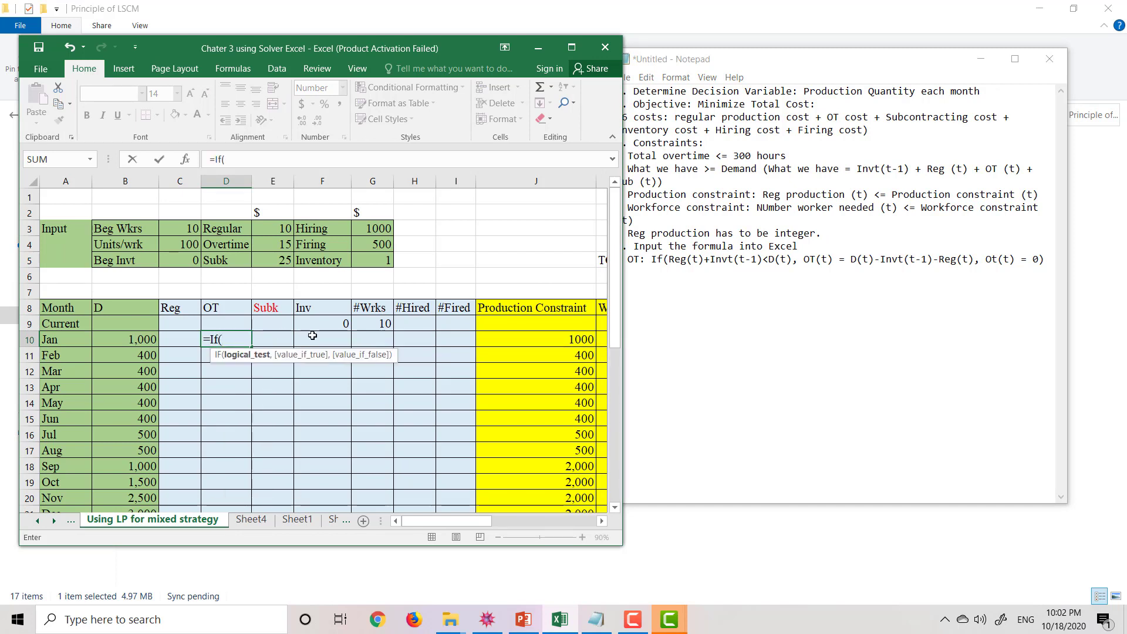
pyautogui.click(329, 322)
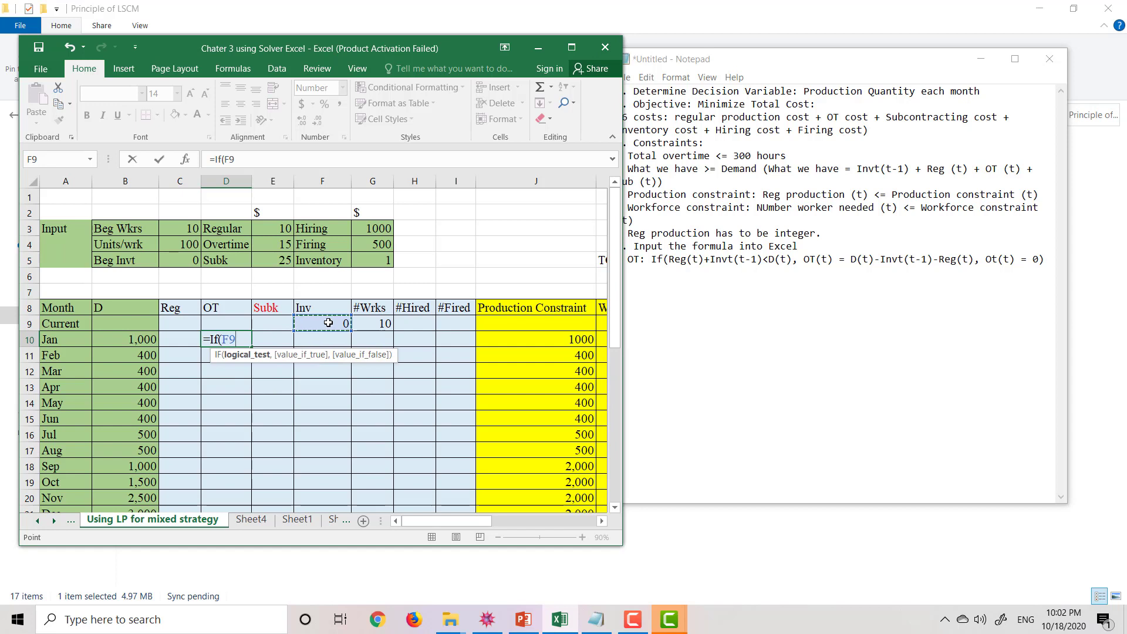
pyautogui.write('+')
pyautogui.click(170, 338)
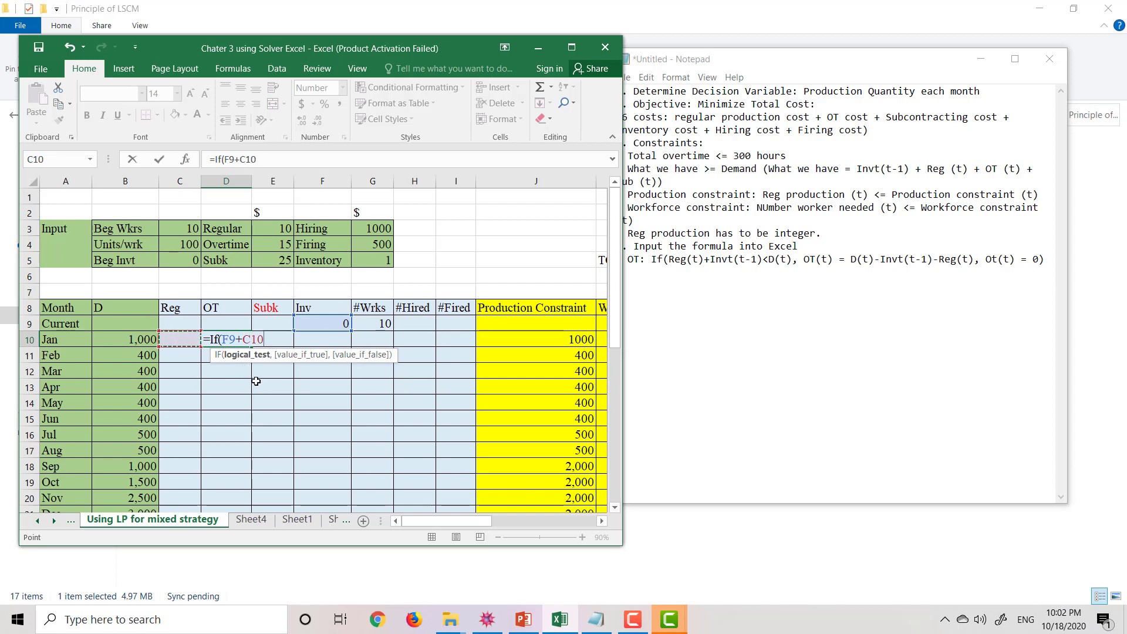
pyautogui.write('<')
pyautogui.click(132, 340)
pyautogui.write(',')
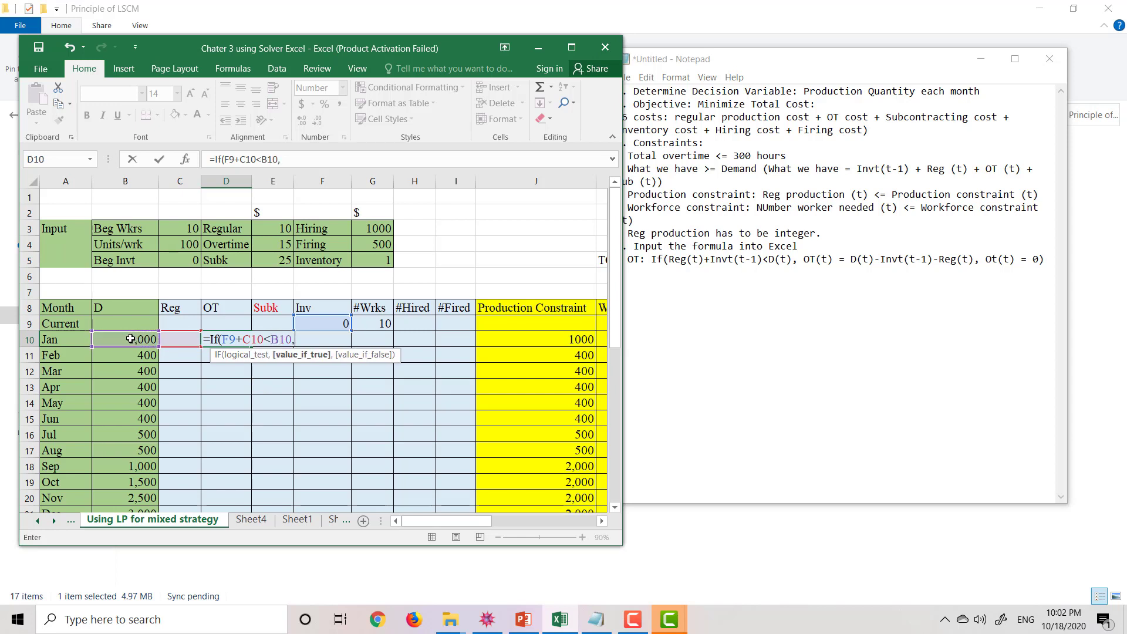
pyautogui.click(133, 337)
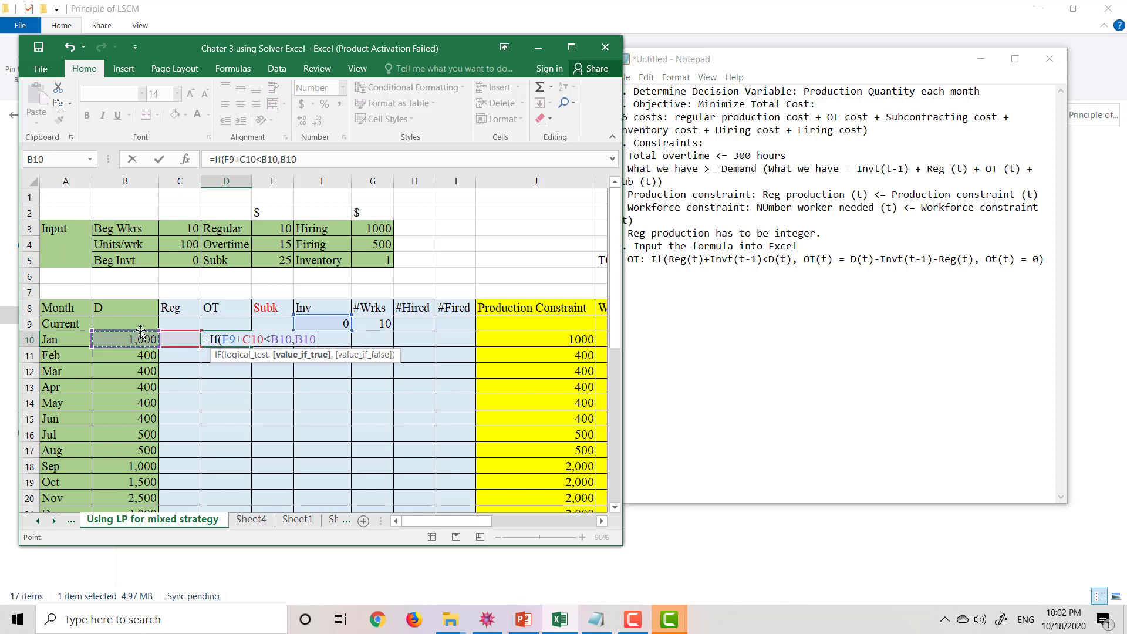
pyautogui.write('-')
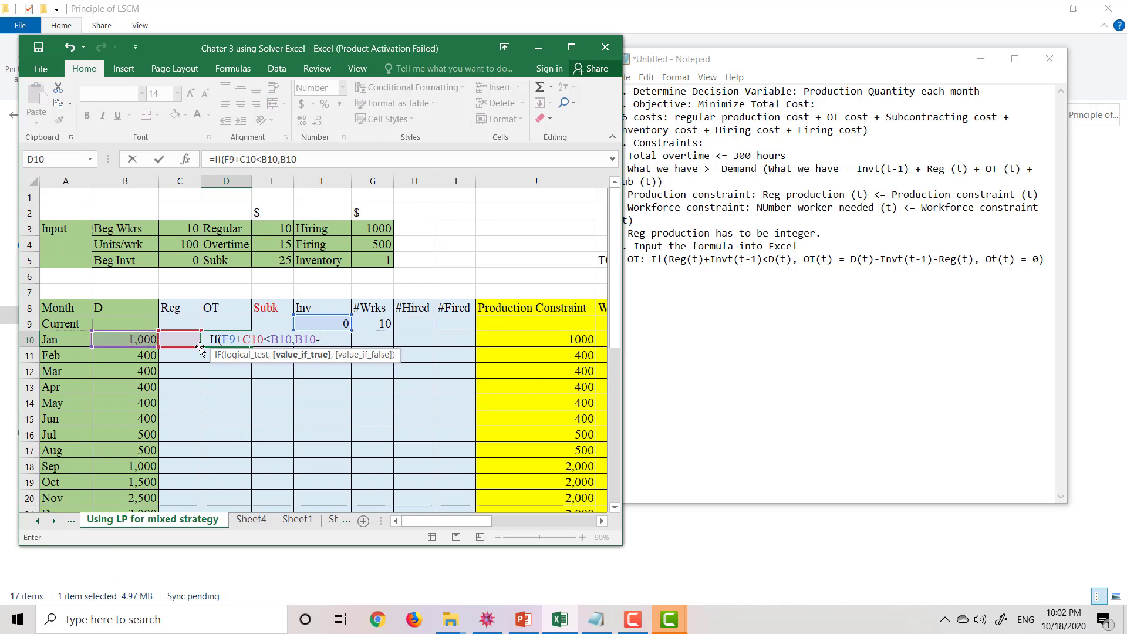
pyautogui.click(182, 336)
pyautogui.write('-')
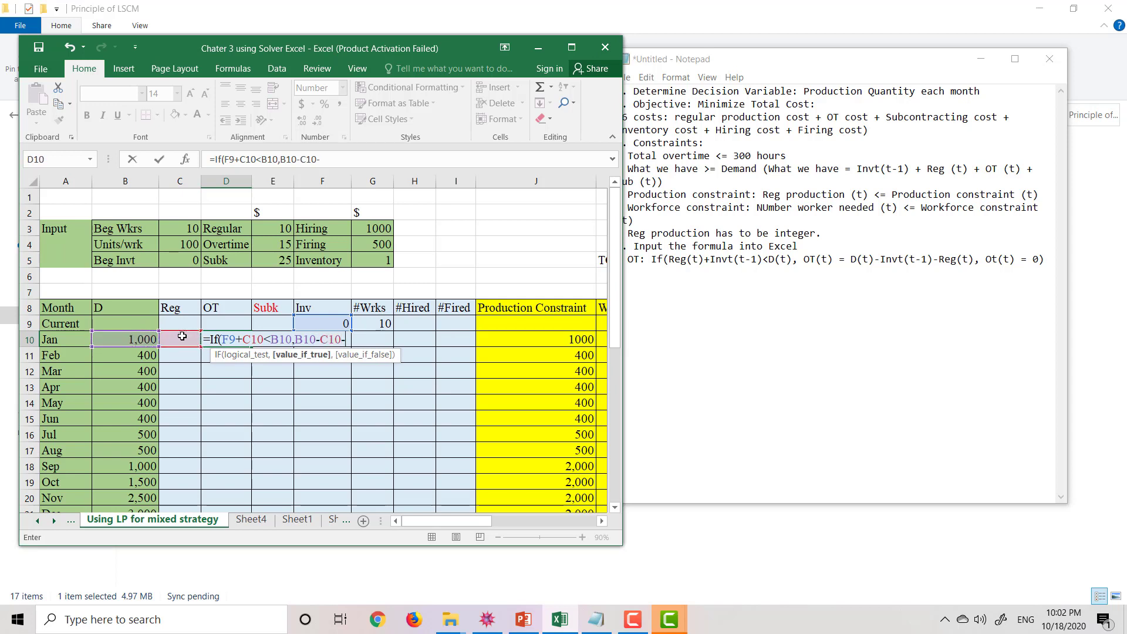
pyautogui.click(315, 321)
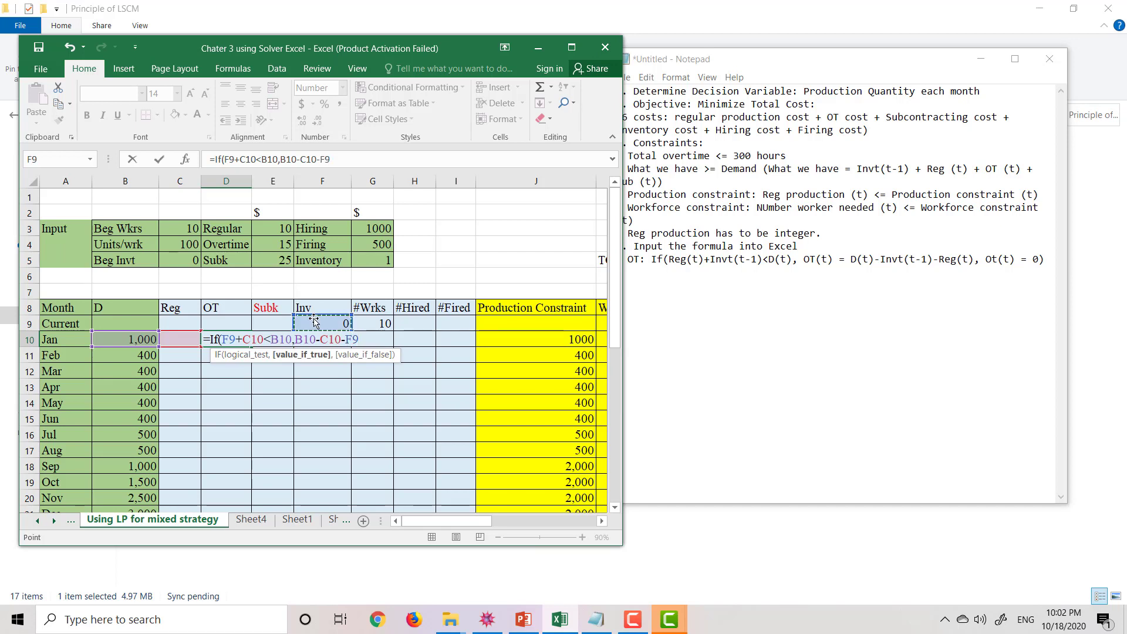
pyautogui.write(',0)')
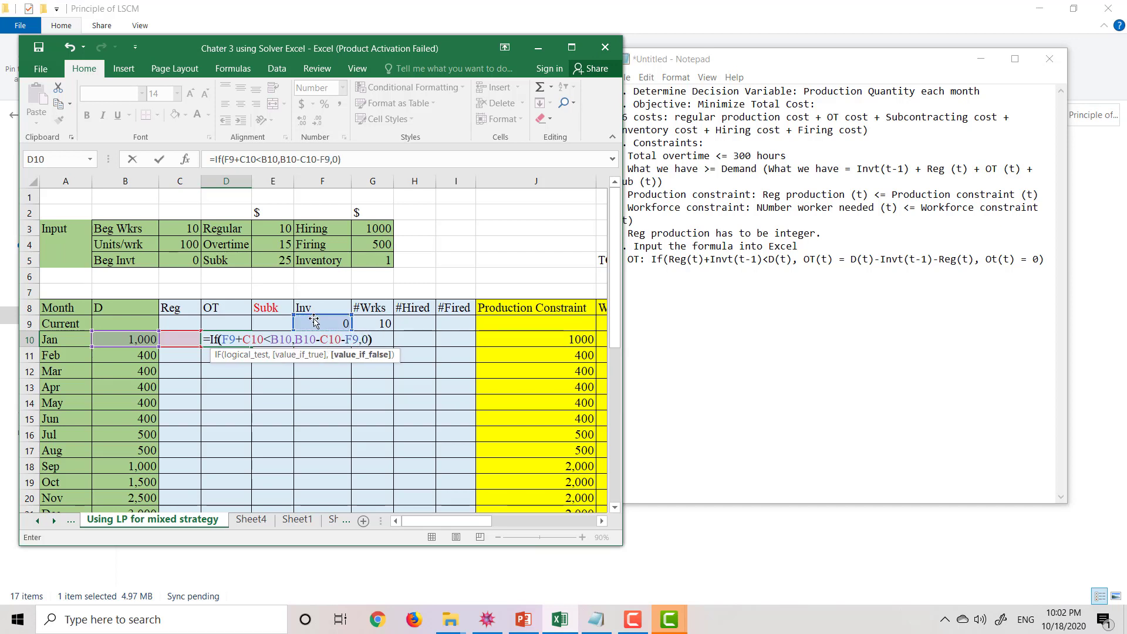
pyautogui.press('Return')
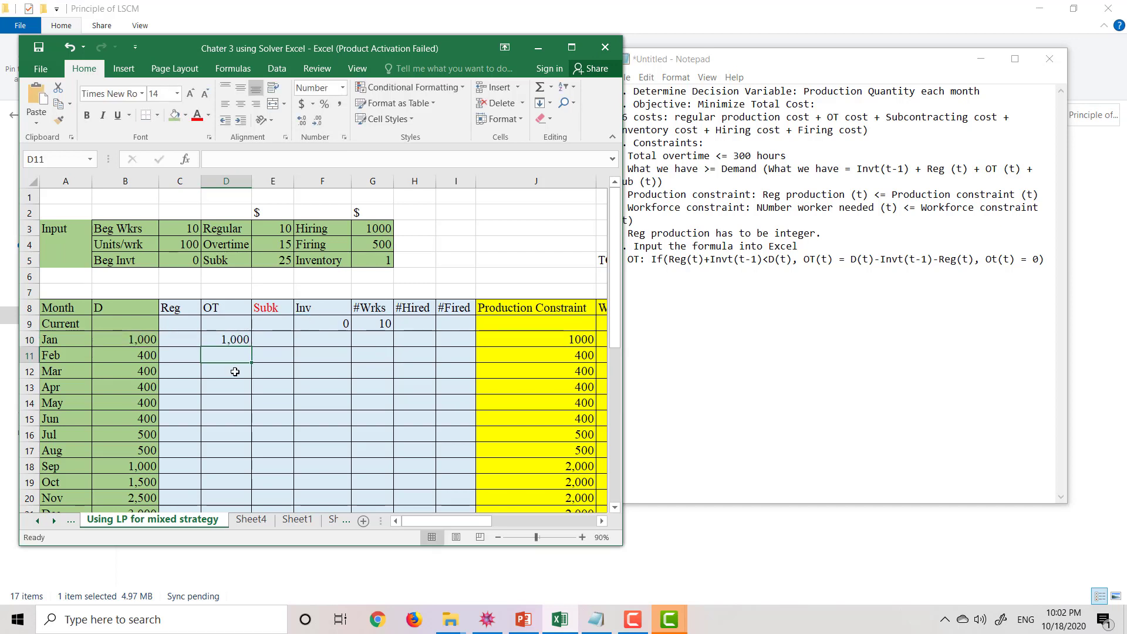
# - Fill January's OT formula down through December and check the copied formula in the June row
pyautogui.click(240, 338)
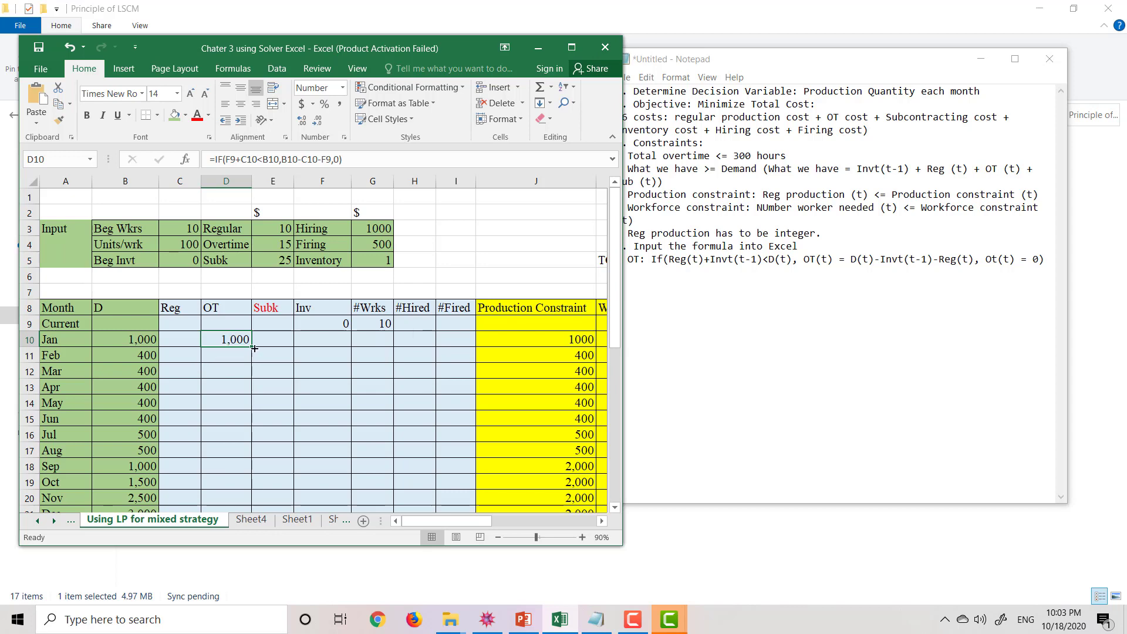
pyautogui.moveTo(252, 345); pyautogui.dragTo(239, 436)
pyautogui.doubleClick(233, 339)
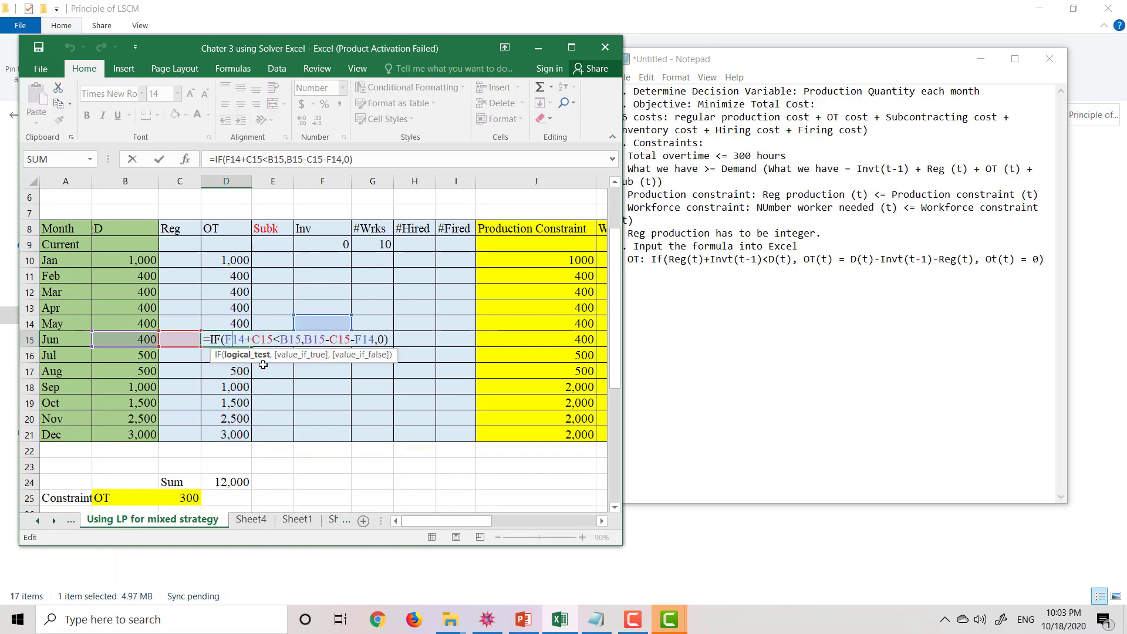
pyautogui.press('Return')
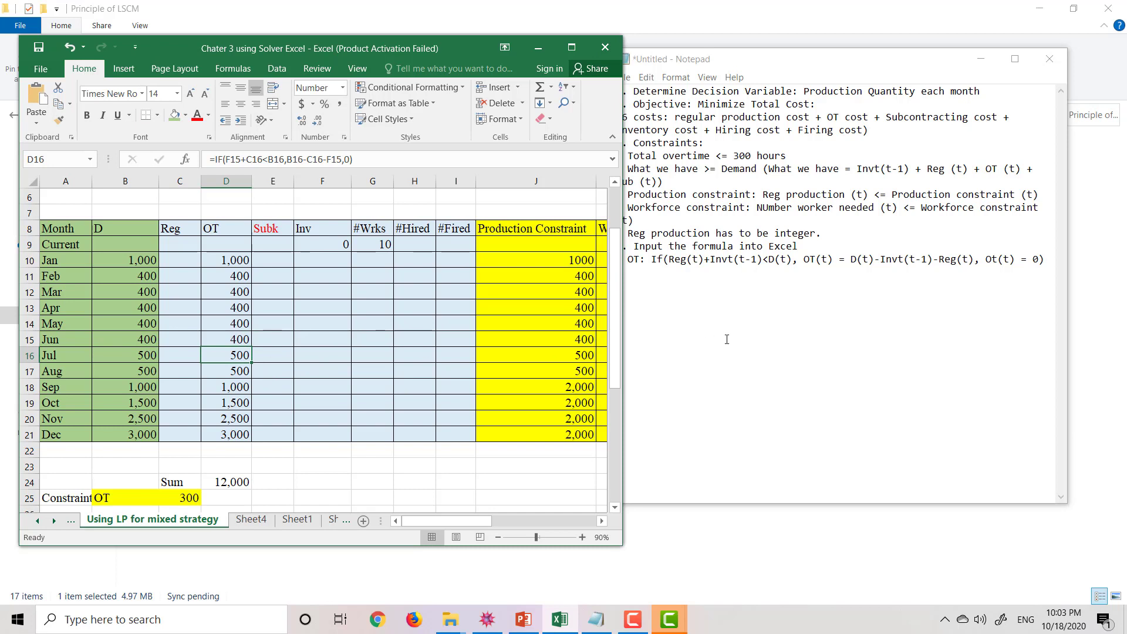
# - Add the line "- Sub: If(Reg(t)+Ot(t)+Invt(t-1) < D(t); Sub(t) = D(t)- Reg(t)-OT(t)-Invt(t-1),0)" below the OT line in the Notepad notes
pyautogui.click(730, 338)
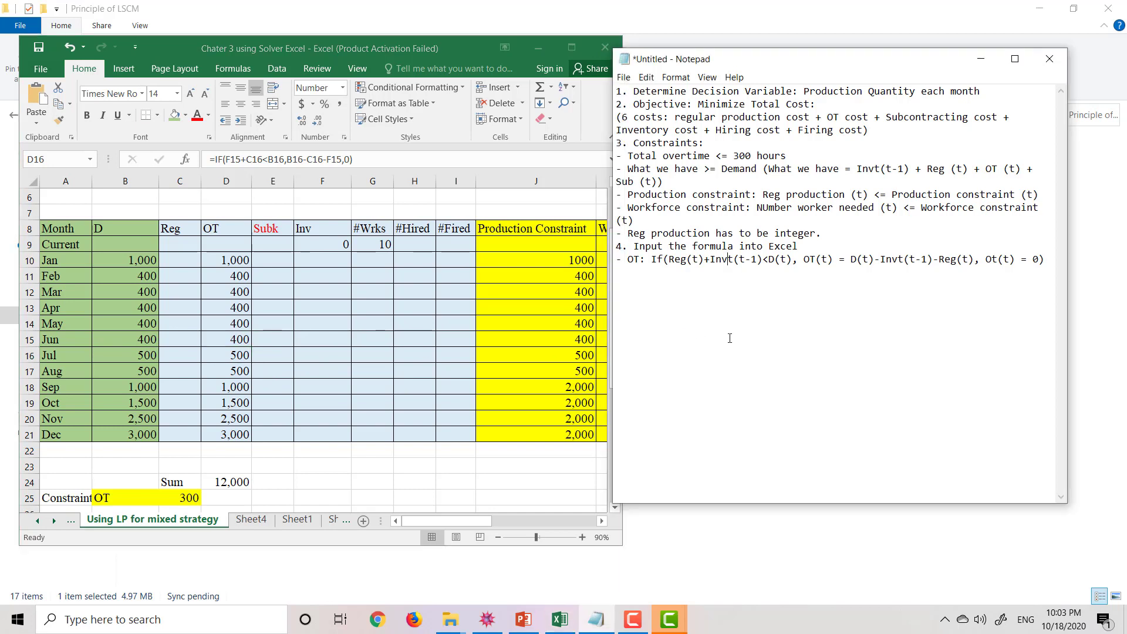
pyautogui.click(1046, 266)
pyautogui.press('Return')
pyautogui.write('- Sub: If(Reg(t)+Ot(')
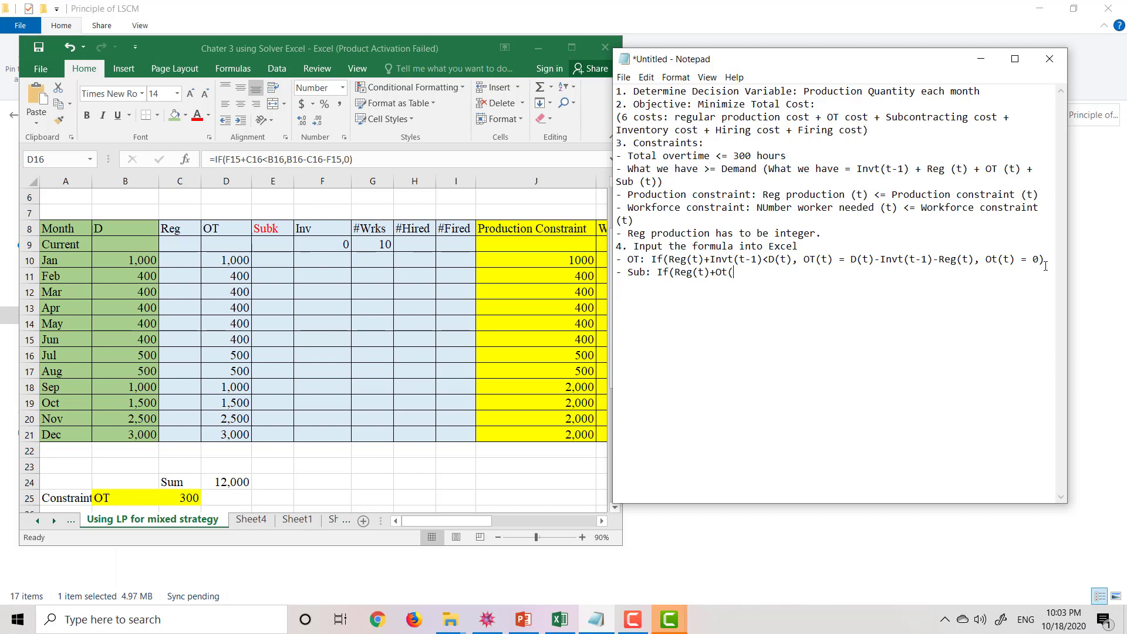
pyautogui.write('t)+Invt(t-1)<D(')
pyautogui.press('BackSpace')
pyautogui.press('BackSpace')
pyautogui.press('BackSpace')
pyautogui.write('< D(t); Sub(t)')
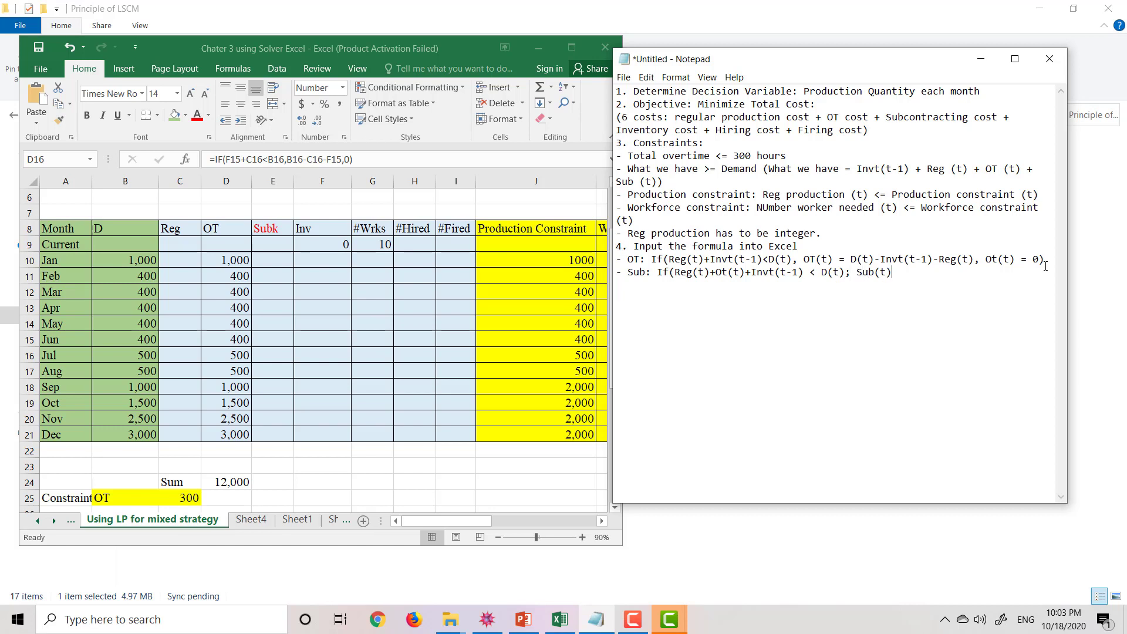
pyautogui.write(' = D(t')
pyautogui.press('BackSpace')
pyautogui.press('BackSpace')
pyautogui.write('(t)- Reg(t)-Ot(t)')
pyautogui.press('BackSpace')
pyautogui.press('BackSpace')
pyautogui.press('BackSpace')
pyautogui.press('BackSpace')
pyautogui.write('T(t)')
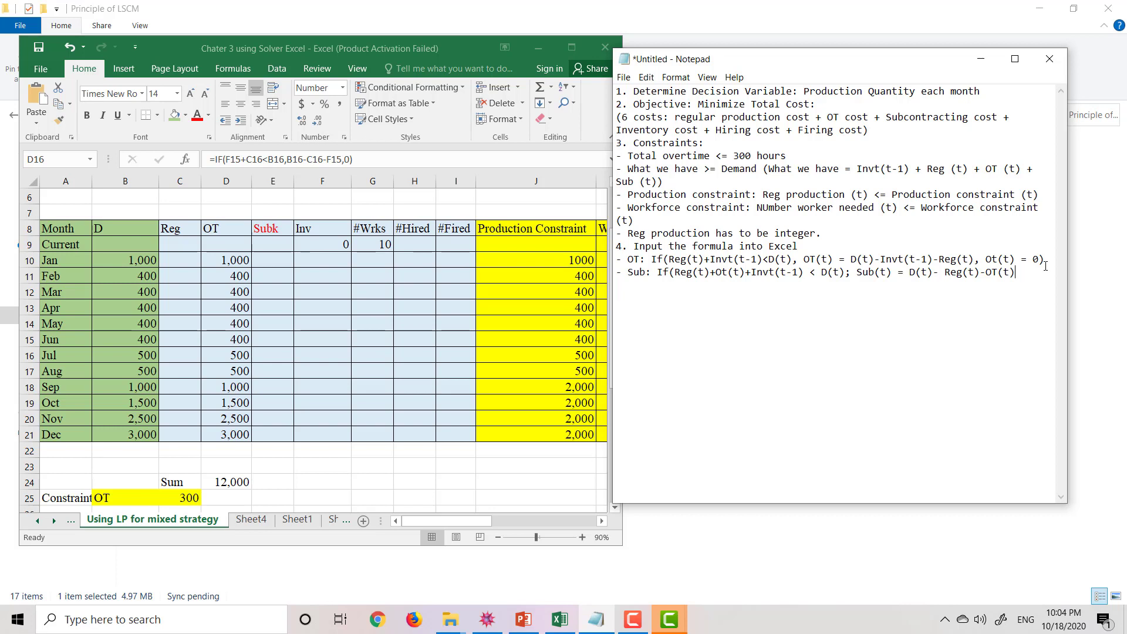
pyautogui.write('Invt(t-1),0)')
# - Correct "Ot(t) = 0" to "OT(t) = 0" at the end of the OT line in the notes
pyautogui.click(999, 260)
pyautogui.press('BackSpace')
pyautogui.write('T')
# - Enter =IF(D10+C10+F9<B10,B10-C10-D10-F9,0) in January's Subk cell in Excel and fill the formula down through December
pyautogui.click(276, 258)
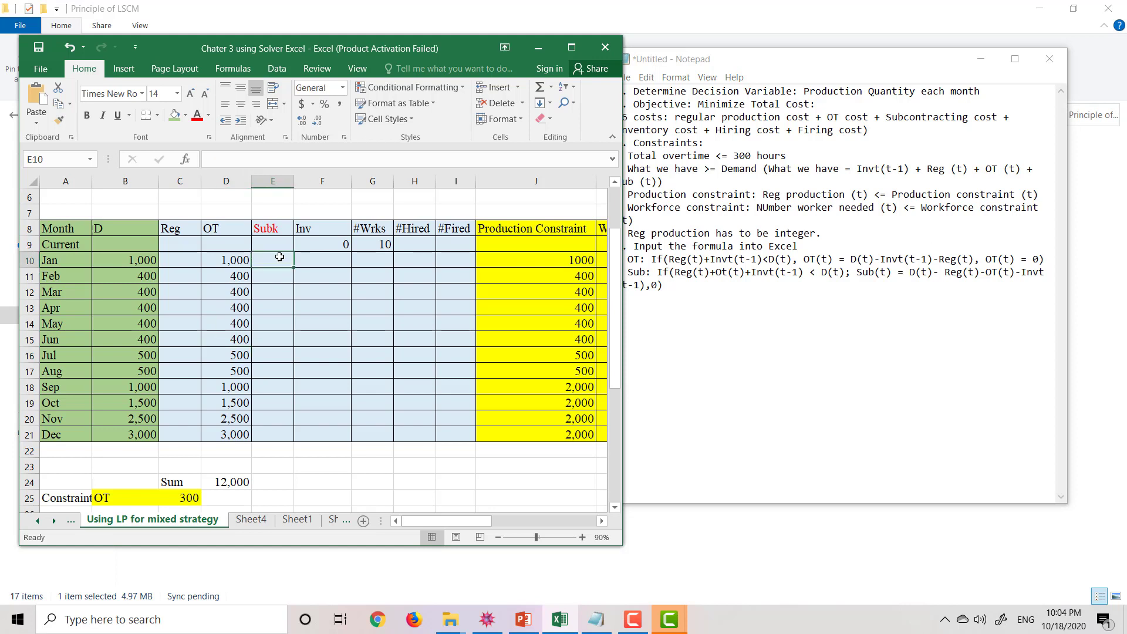
pyautogui.write('=id')
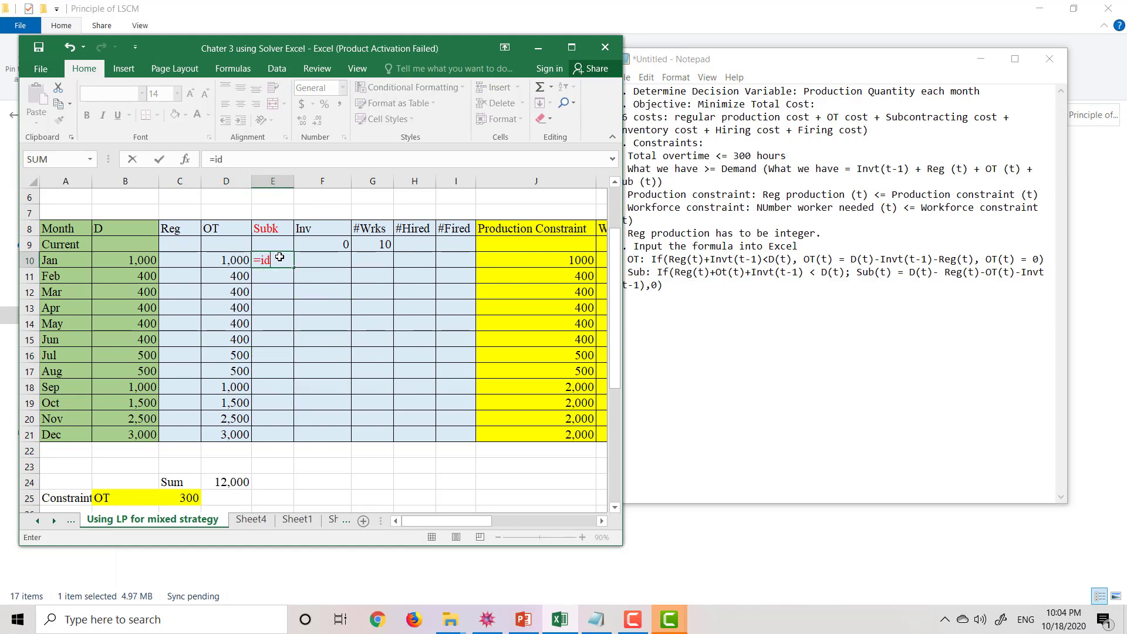
pyautogui.press('BackSpace')
pyautogui.write('f')
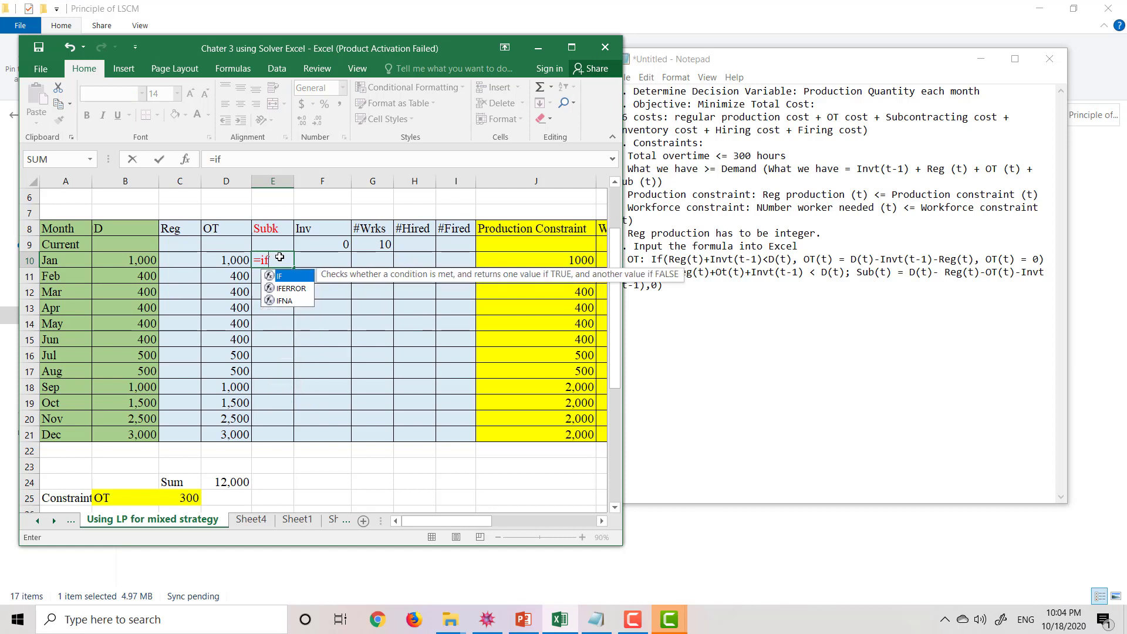
pyautogui.write('(')
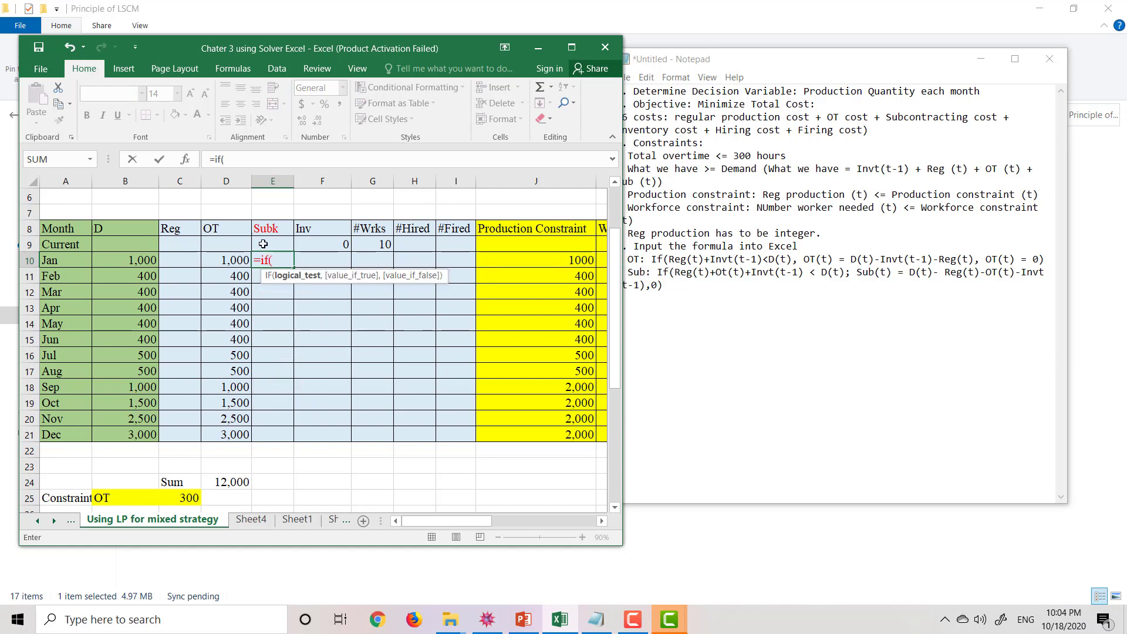
pyautogui.click(224, 262)
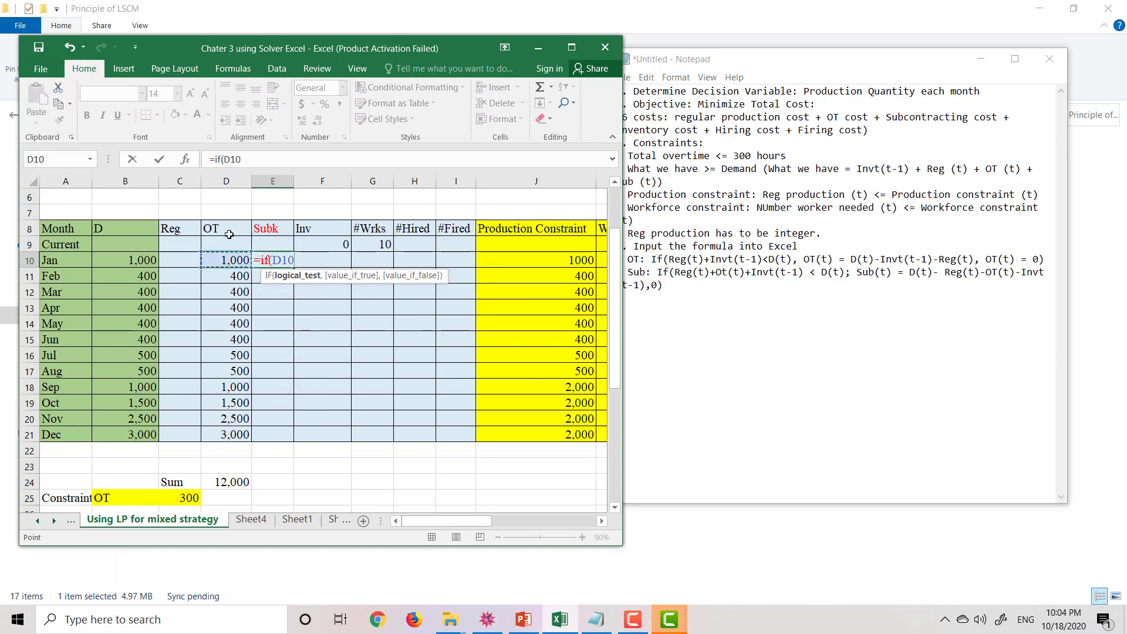
pyautogui.write('+')
pyautogui.click(190, 262)
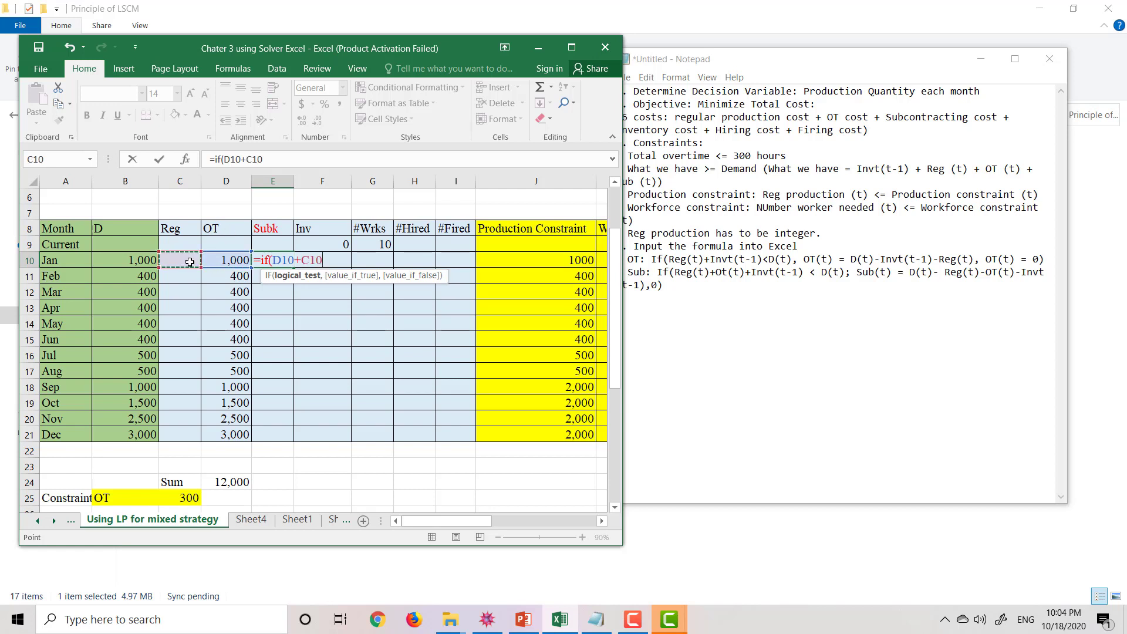
pyautogui.write('+')
pyautogui.click(324, 242)
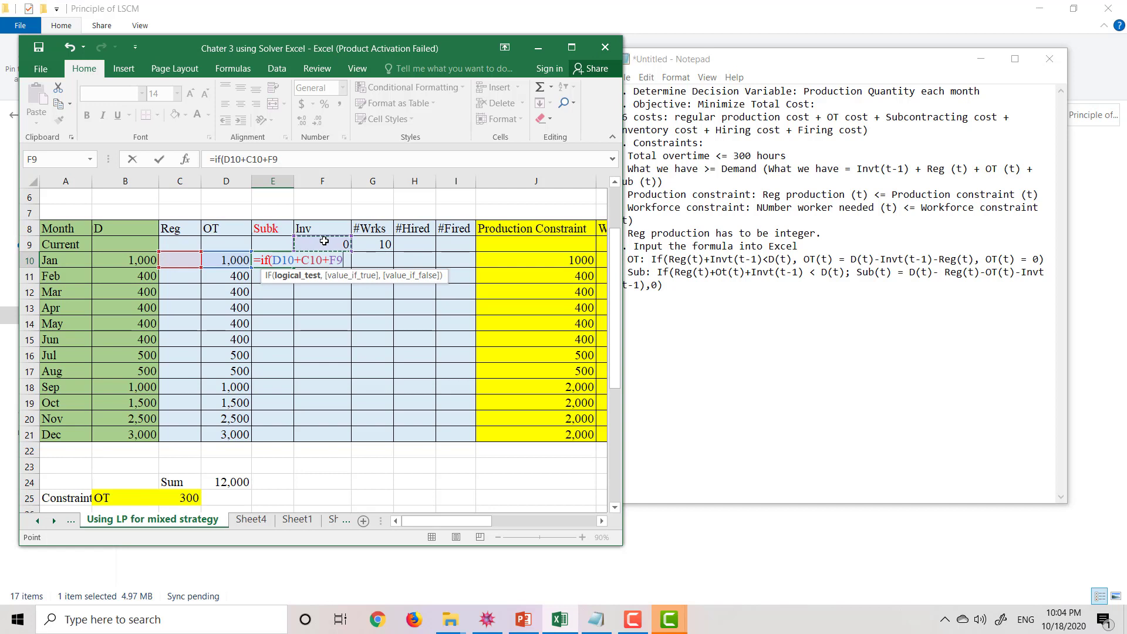
pyautogui.write('<')
pyautogui.click(118, 261)
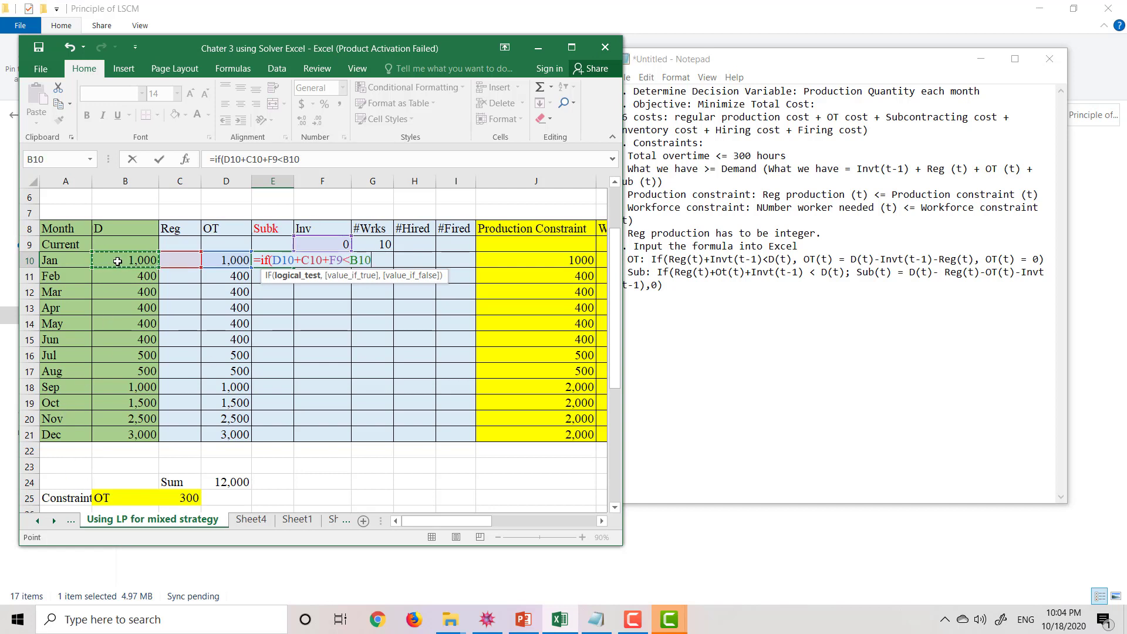
pyautogui.write(',')
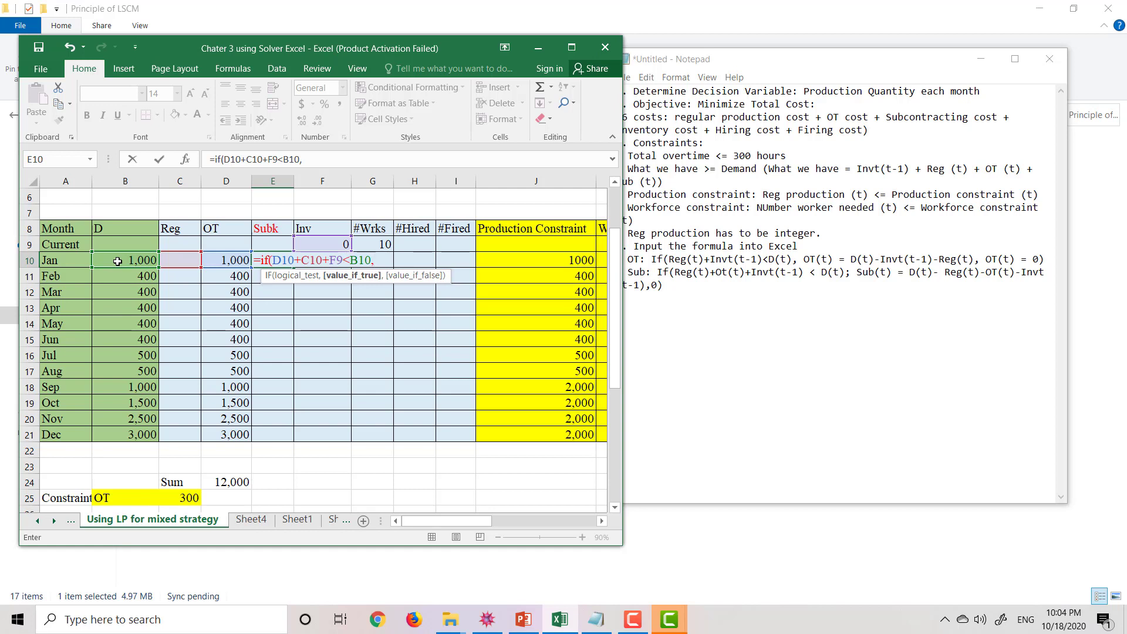
pyautogui.click(117, 261)
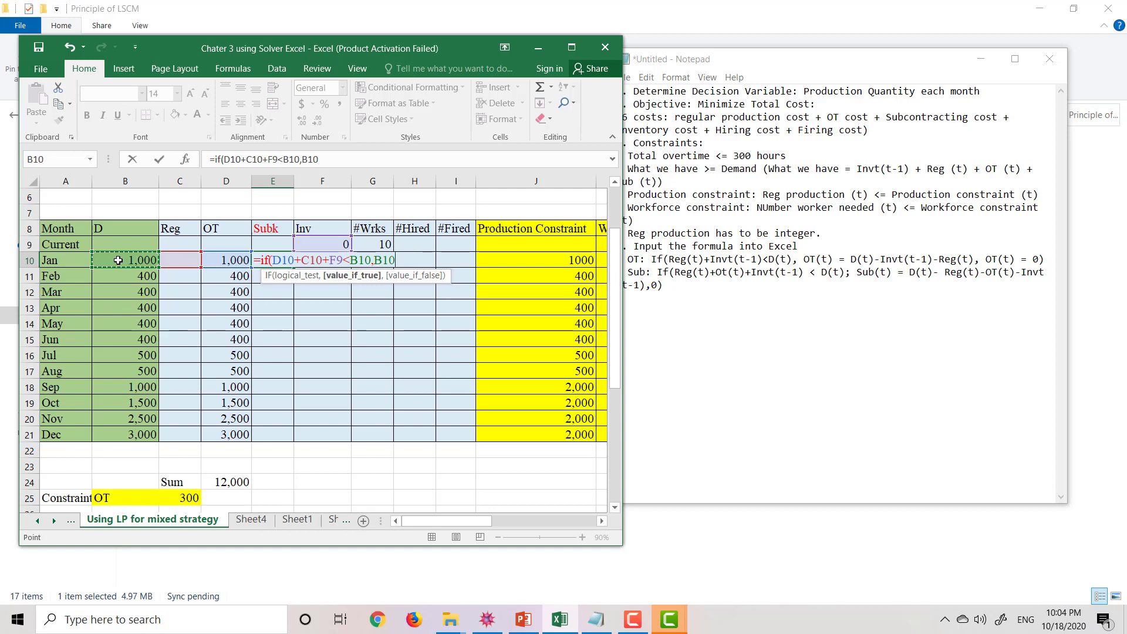
pyautogui.write('-')
pyautogui.click(182, 259)
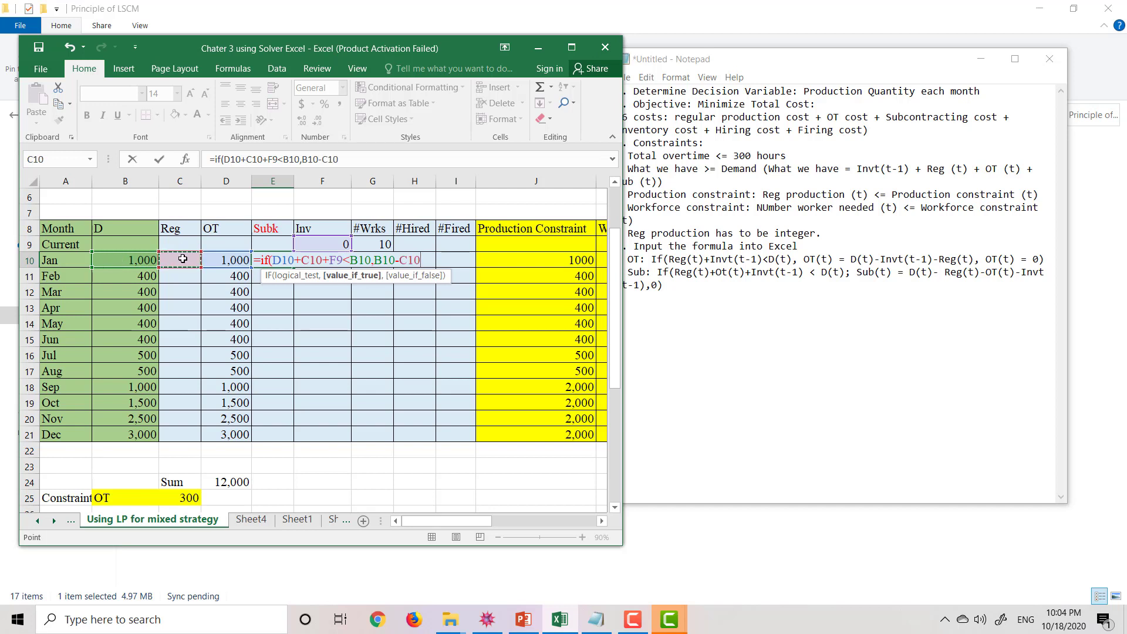
pyautogui.write('-')
pyautogui.click(215, 256)
pyautogui.write('-')
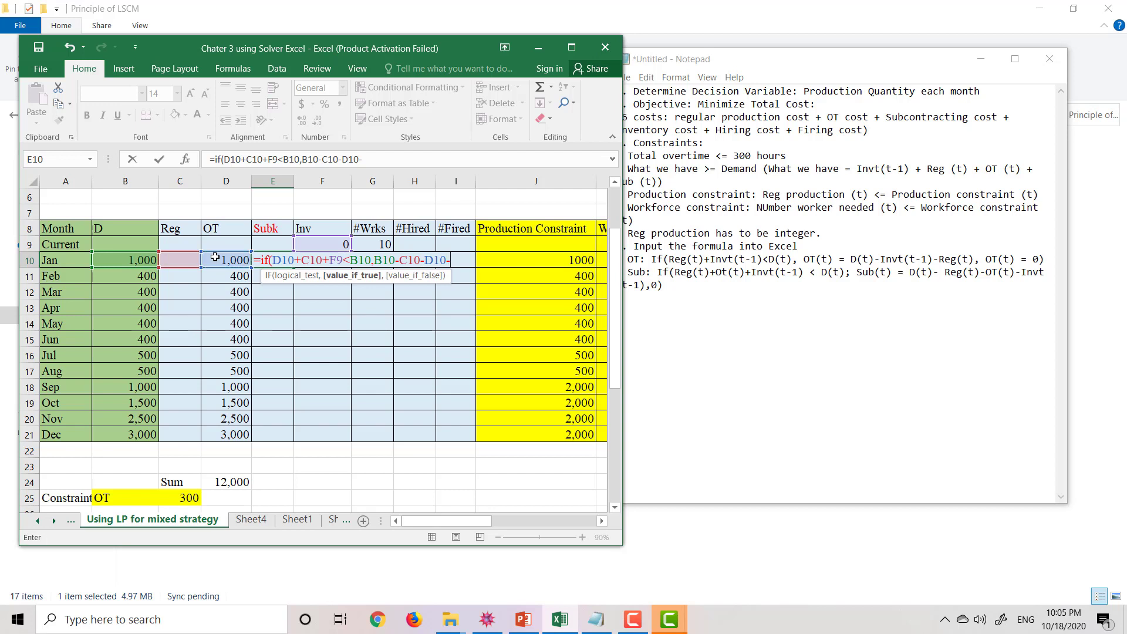
pyautogui.click(317, 246)
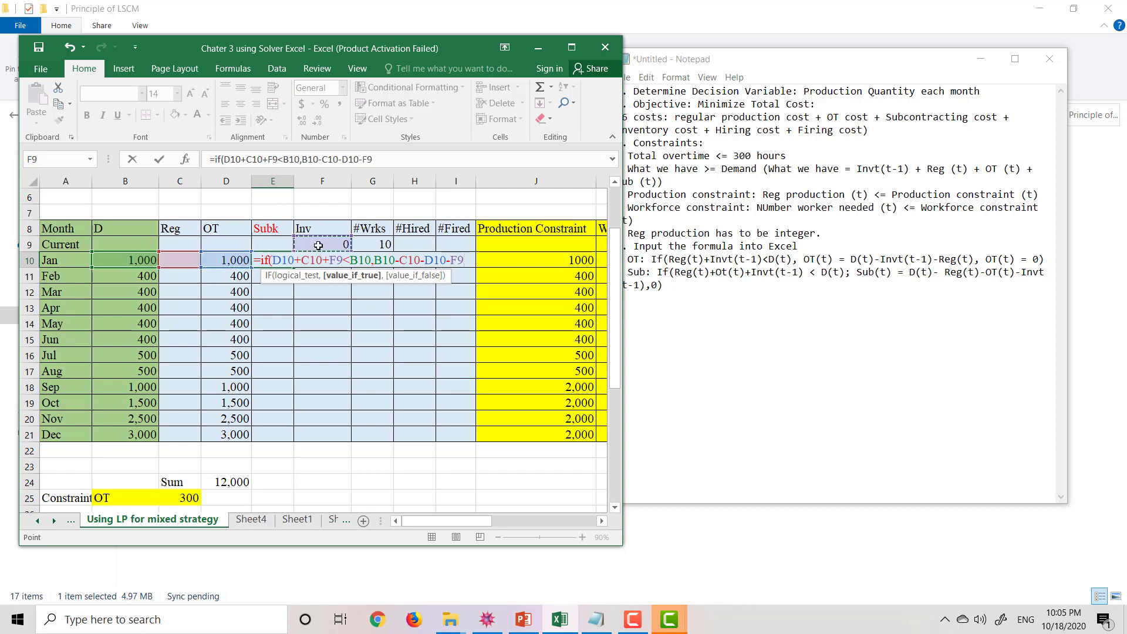
pyautogui.write(',0)')
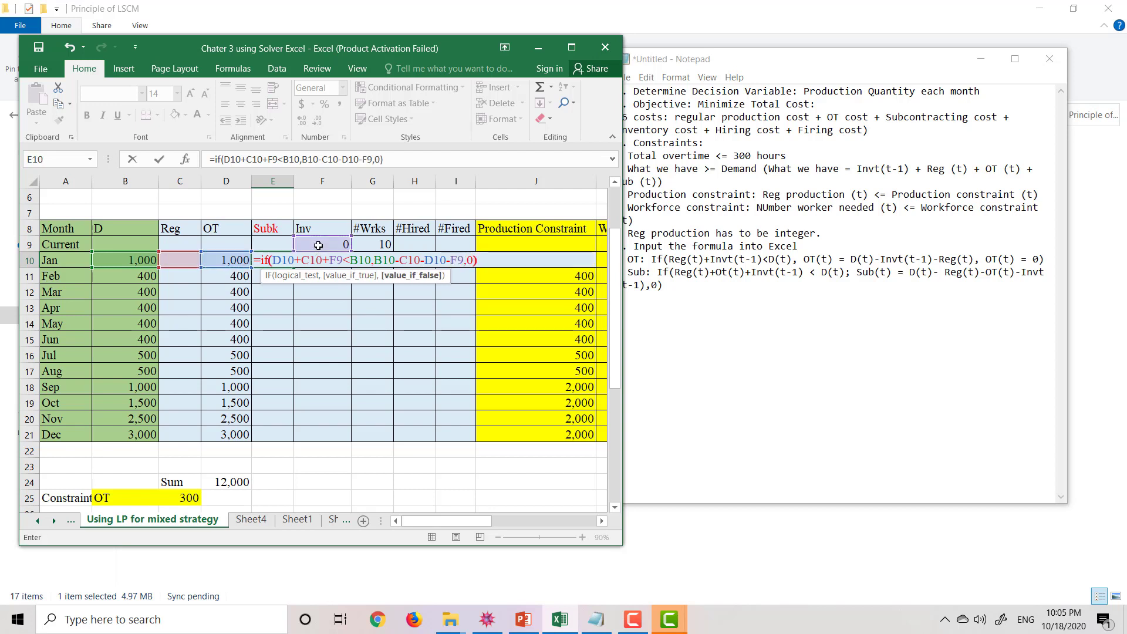
pyautogui.press('Return')
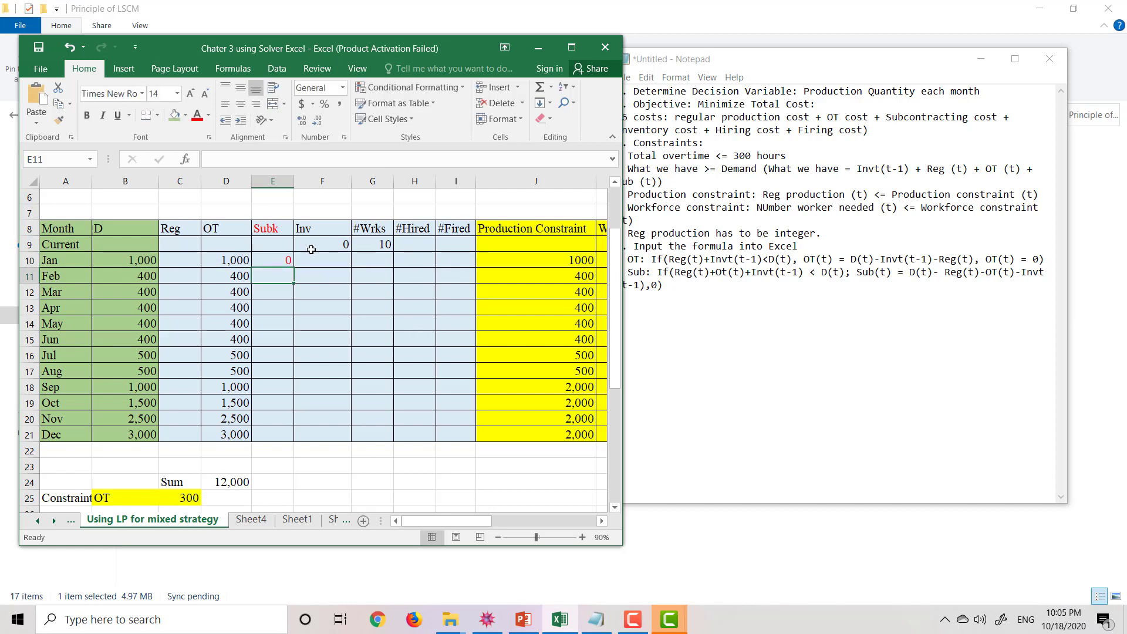
pyautogui.click(286, 260)
pyautogui.moveTo(293, 267); pyautogui.dragTo(273, 437)
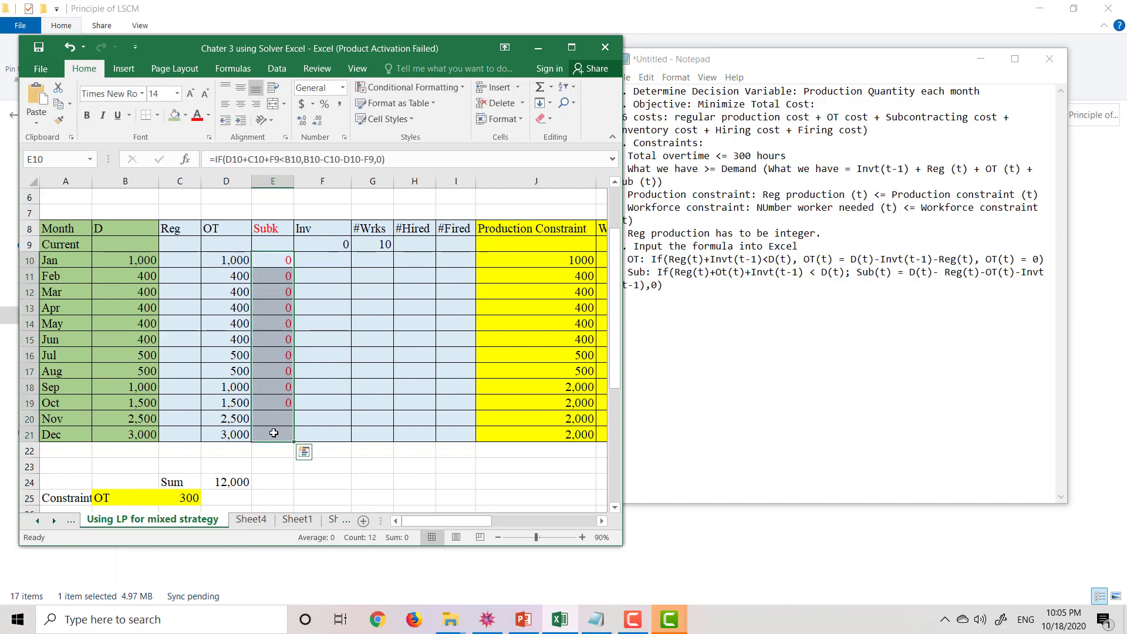
# - Add a new line below the Sub line in the Notepad notes with the condition "- Invt: If(Reg(t) + OT(t) + Sub(t) + Invt(t-1)> D(t)"
pyautogui.click(757, 324)
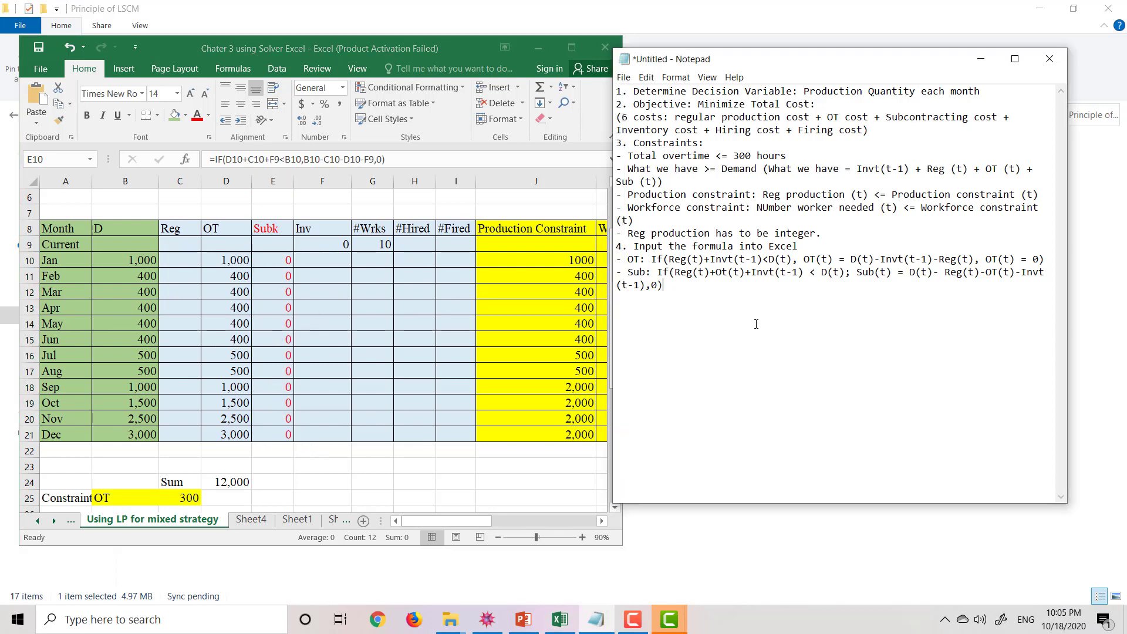
pyautogui.press('Return')
pyautogui.write('- Invt: If(Reg(t)+Ot(t')
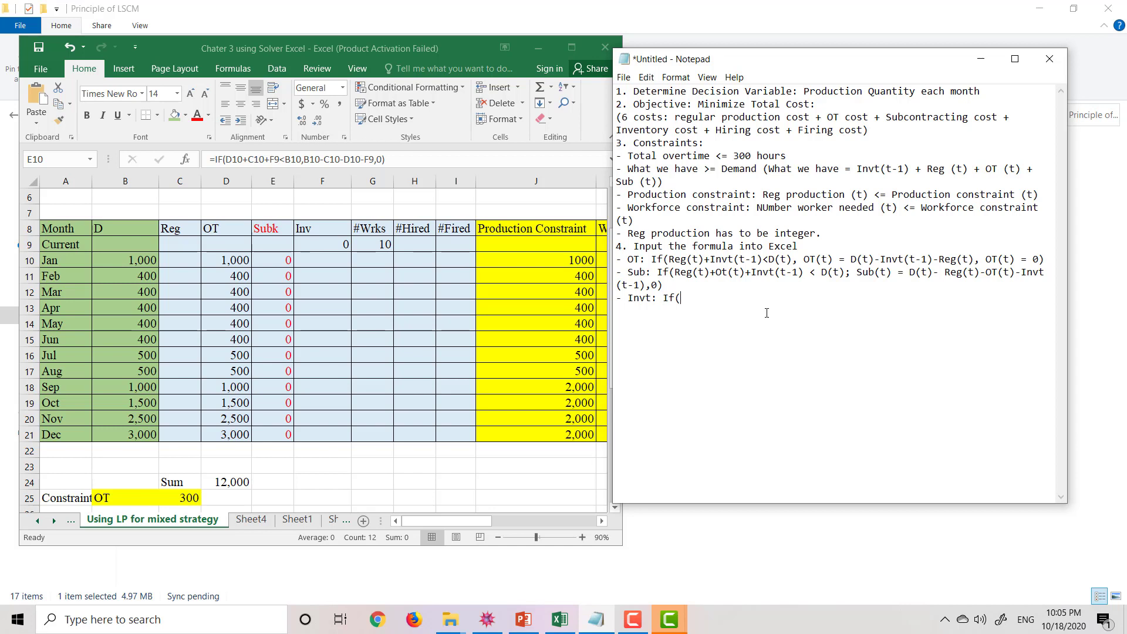
pyautogui.write('Reg(t)+Ot(t)')
pyautogui.press('BackSpace')
pyautogui.press('BackSpace')
pyautogui.press('BackSpace')
pyautogui.press('BackSpace')
pyautogui.press('BackSpace')
pyautogui.press('BackSpace')
pyautogui.write('+ It(')
pyautogui.press('BackSpace')
pyautogui.press('BackSpace')
pyautogui.press('BackSpace')
pyautogui.write('OT(t) + Sub(t) + Invt(t-1')
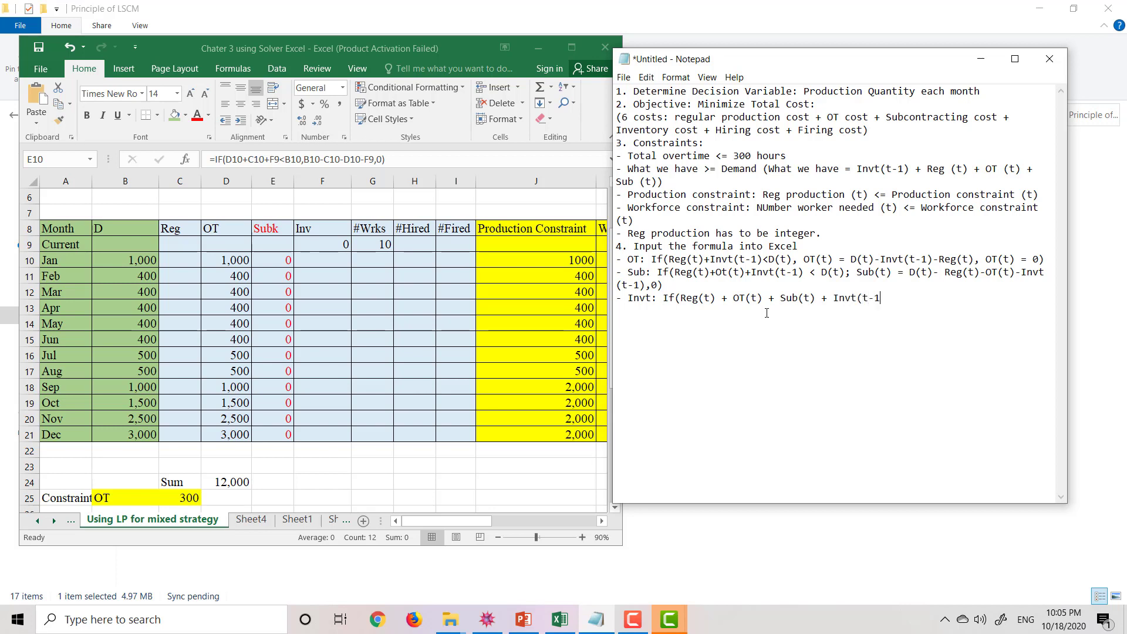
pyautogui.write(')')
pyautogui.write('>')
pyautogui.write(' D')
pyautogui.write('(')
pyautogui.write('t)')
# - Complete the Invt line in the notes with ", Invt(t) = D(t) - Invt(t-1) - OT (t) - Sub (t) - Reg(t),0)"
pyautogui.write(';')
pyautogui.press('BackSpace')
pyautogui.write(', Ivnt')
pyautogui.write('(')
pyautogui.write('t)')
pyautogui.press('BackSpace')
pyautogui.press('BackSpace')
pyautogui.press('BackSpace')
pyautogui.press('BackSpace')
pyautogui.press('BackSpace')
pyautogui.press('BackSpace')
pyautogui.write('nvt(t)')
pyautogui.write(' = ')
pyautogui.write('D(')
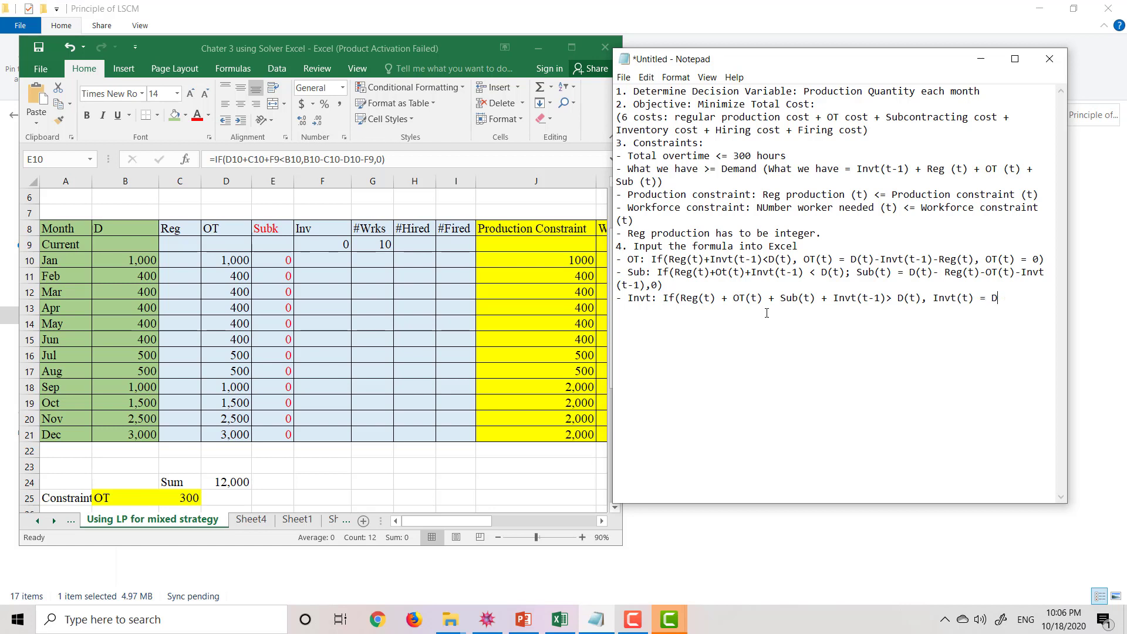
pyautogui.write('t) - Invt(t-1) - Ot')
pyautogui.press('BackSpace')
pyautogui.press('BackSpace')
pyautogui.write('T (t) - Sub (t) - Reg(t)')
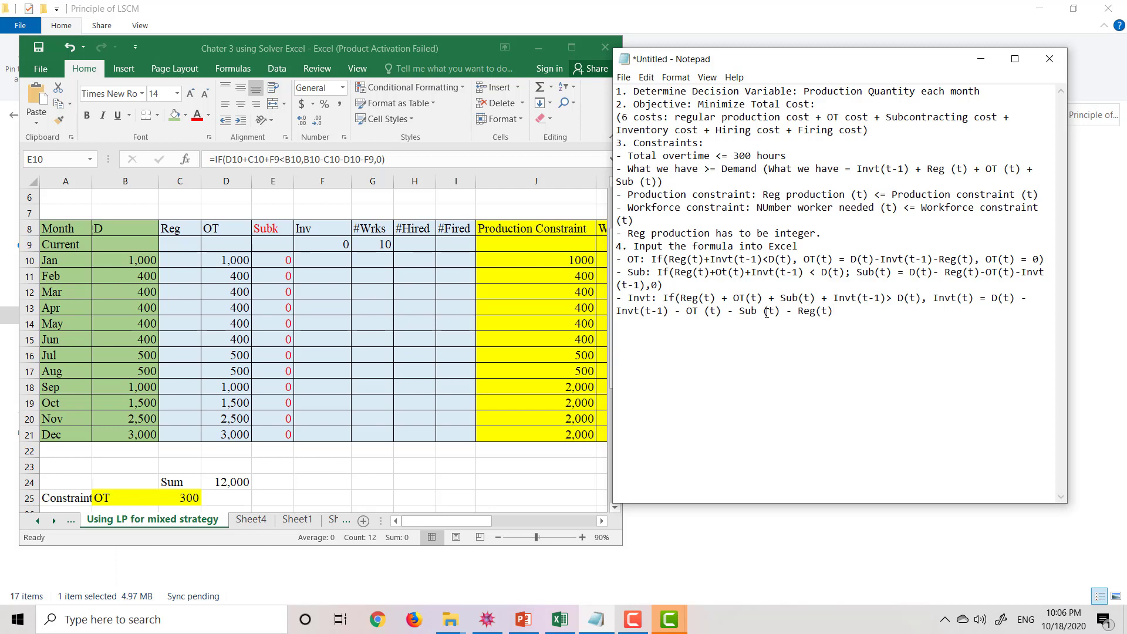
pyautogui.write(',0)')
# - Begin January's Inv formula in cell F10 of the Excel sheet with the condition =IF(E10+D10+C10+F9>B10
pyautogui.click(390, 285)
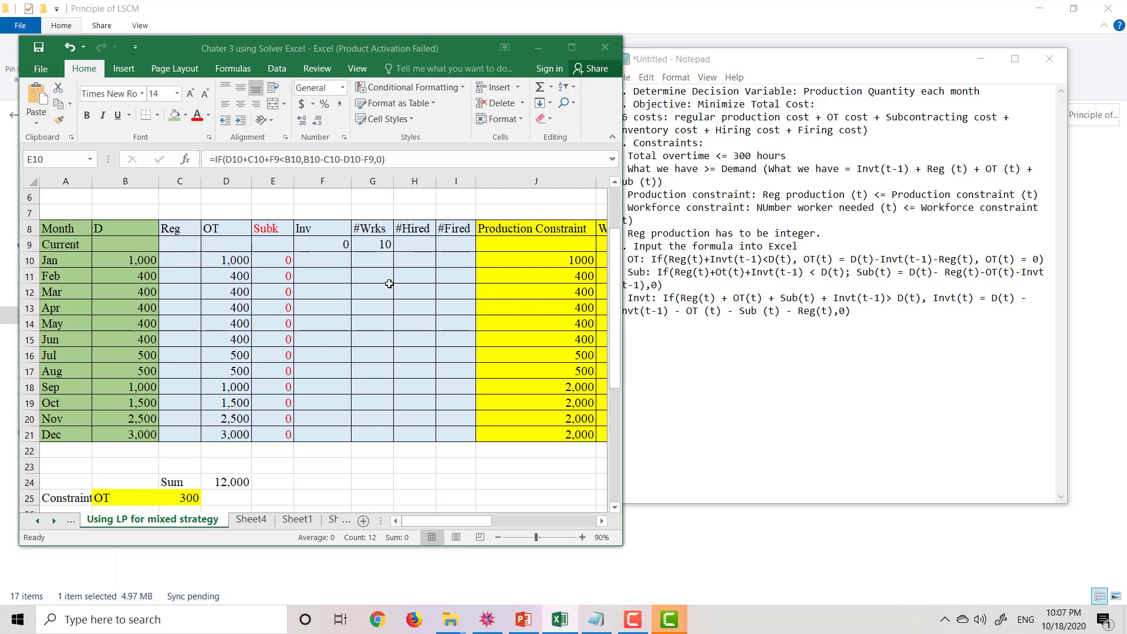
pyautogui.click(328, 258)
pyautogui.write('=')
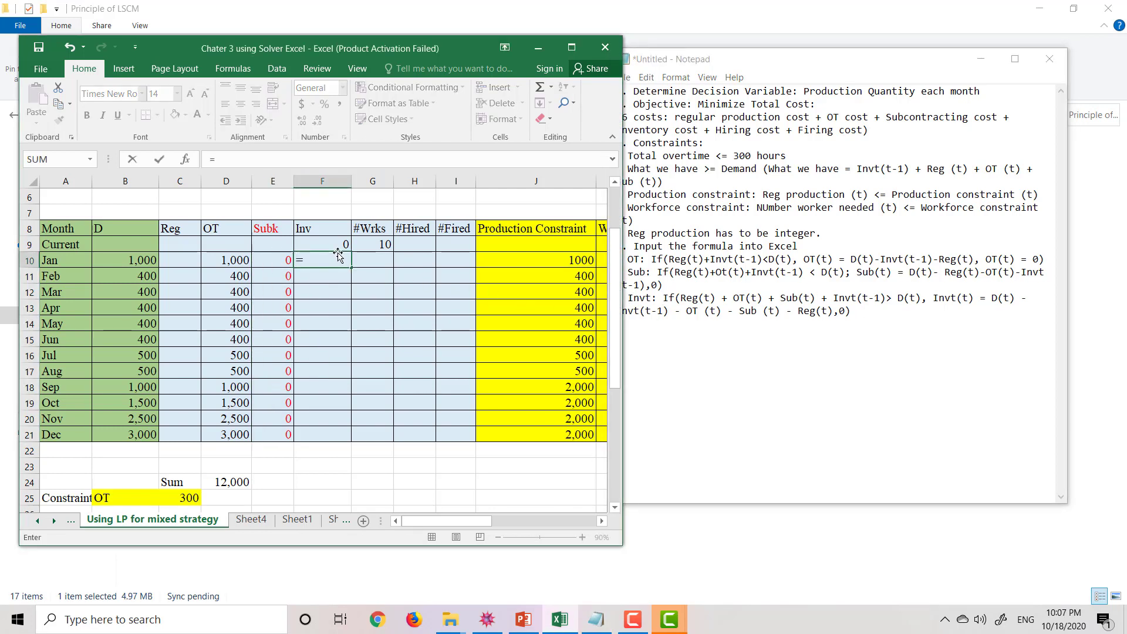
pyautogui.write('if(')
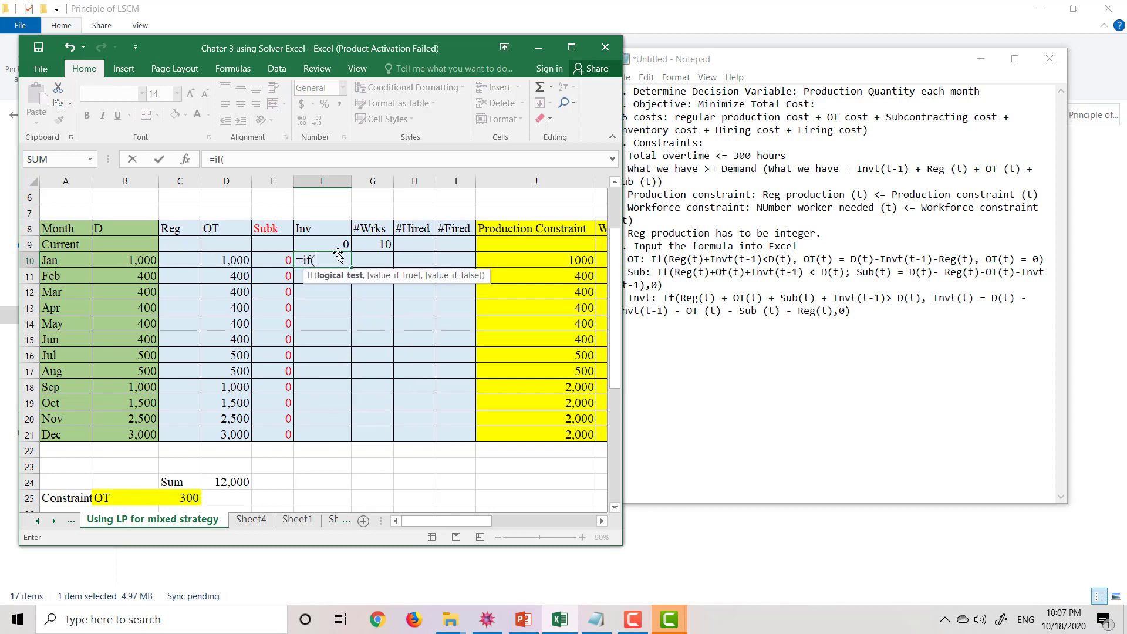
pyautogui.click(266, 261)
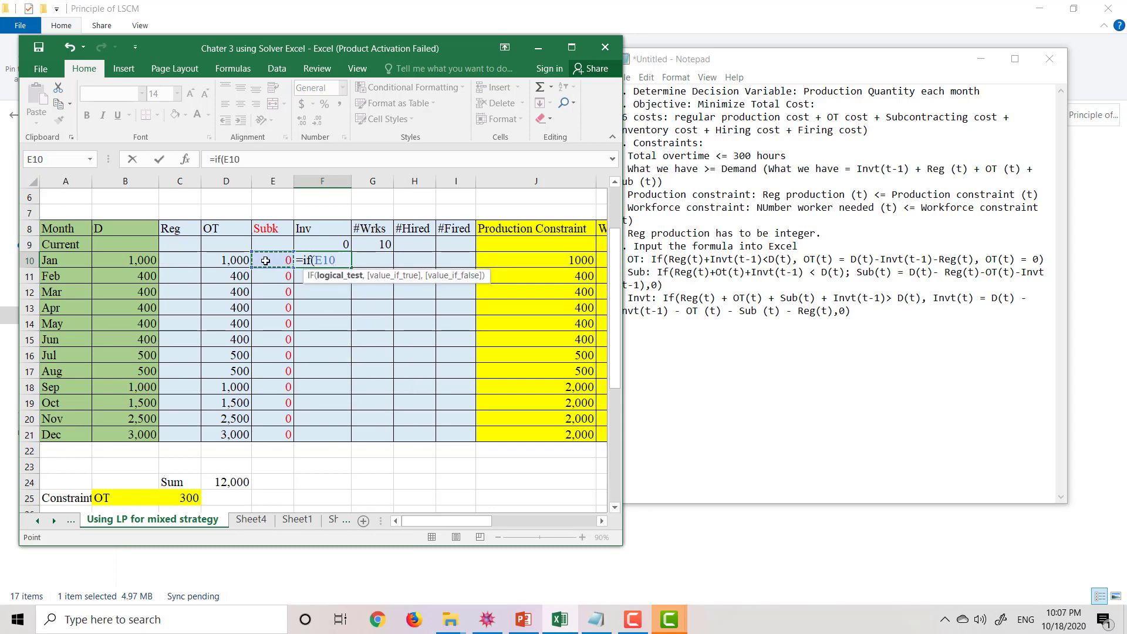
pyautogui.write('+')
pyautogui.click(235, 260)
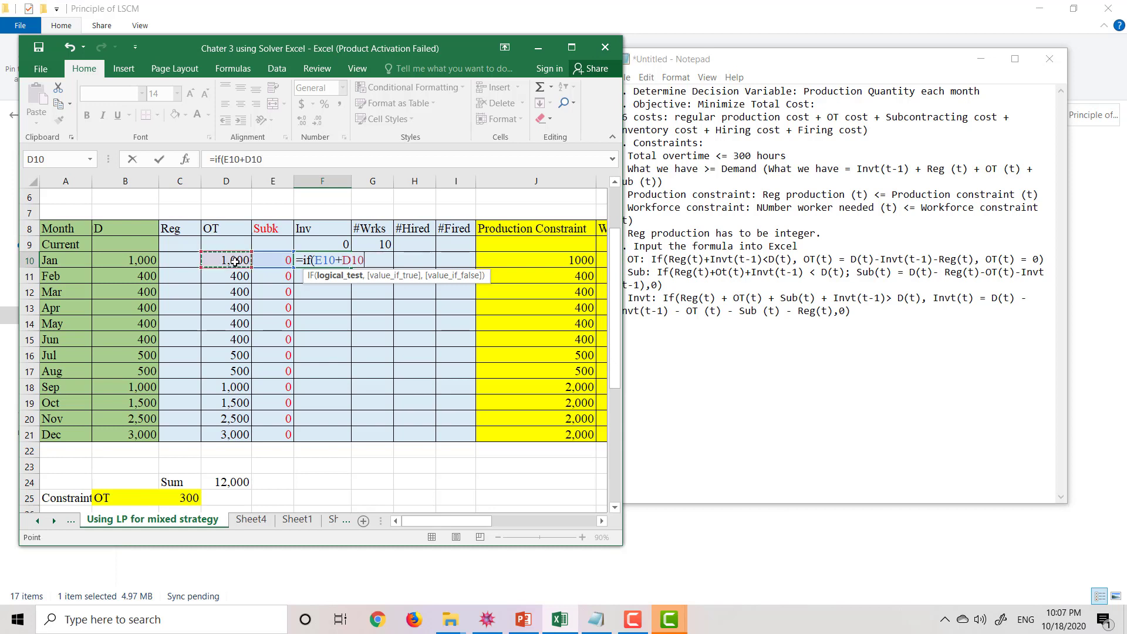
pyautogui.write('+')
pyautogui.click(186, 263)
pyautogui.write('+')
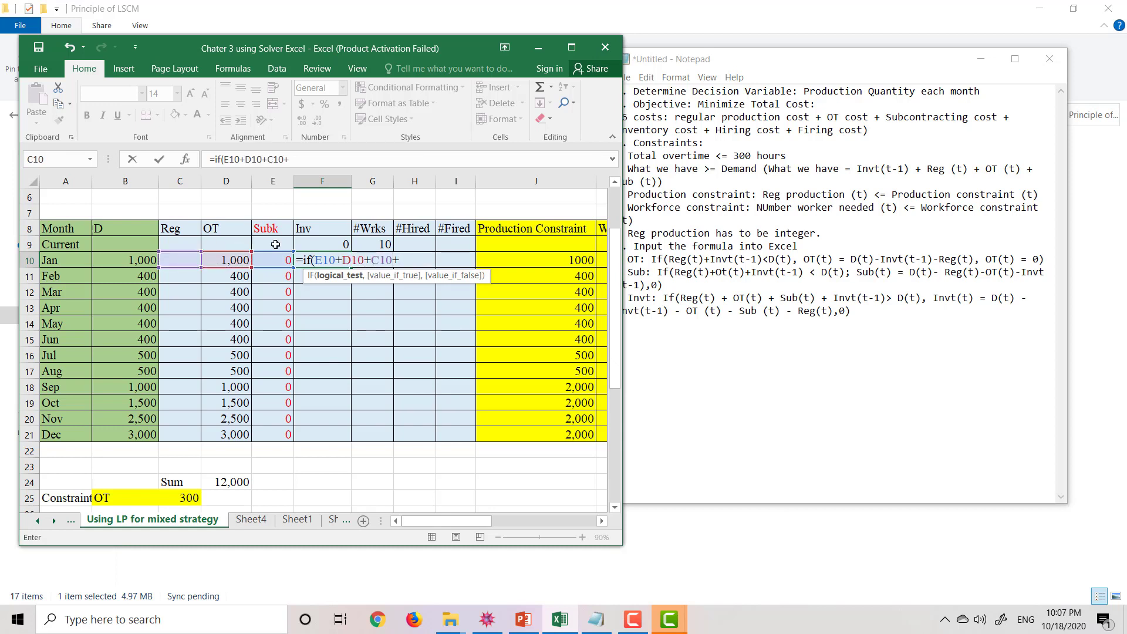
pyautogui.click(319, 243)
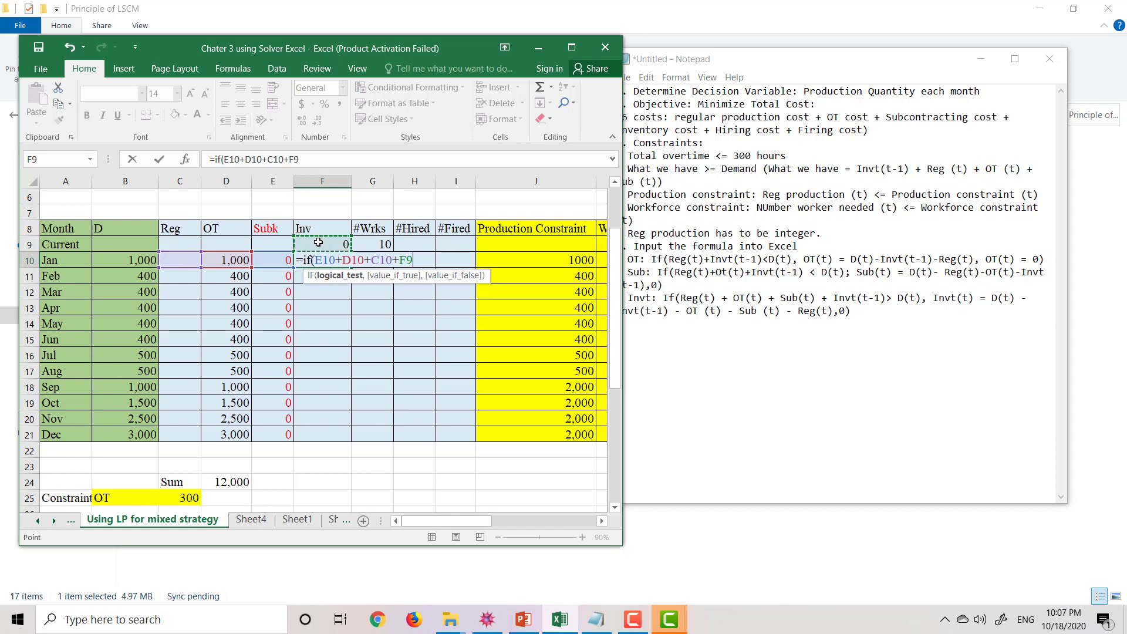
pyautogui.write('>')
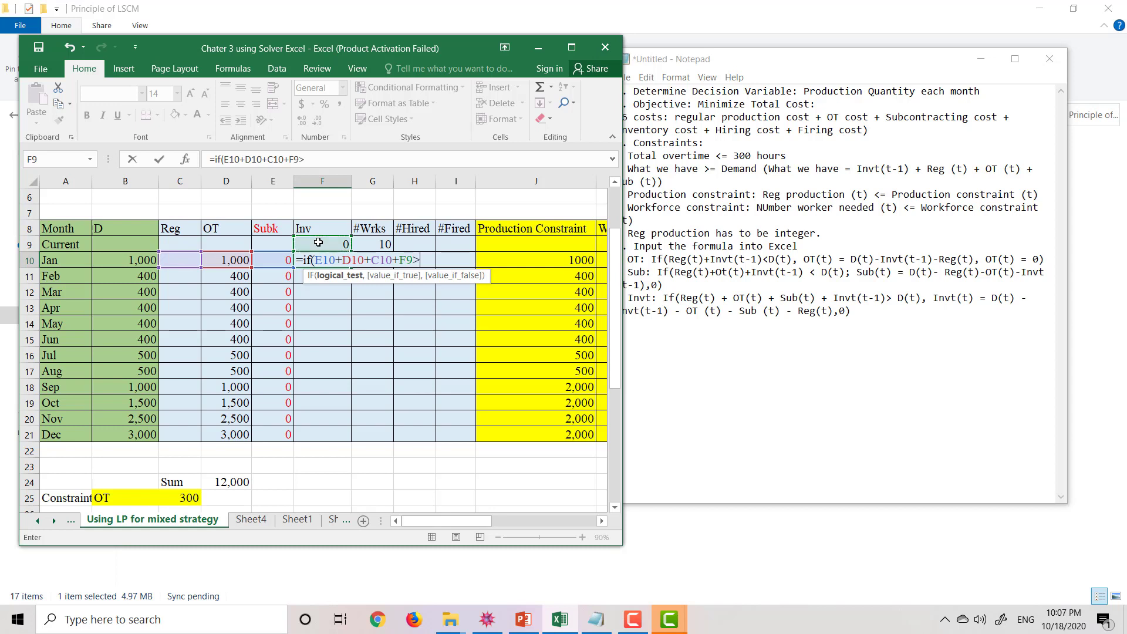
pyautogui.click(143, 258)
# - Complete January's Inv formula with E10+D10+C10+F9-B10 as the true value and 0 as the false value
pyautogui.write(',')
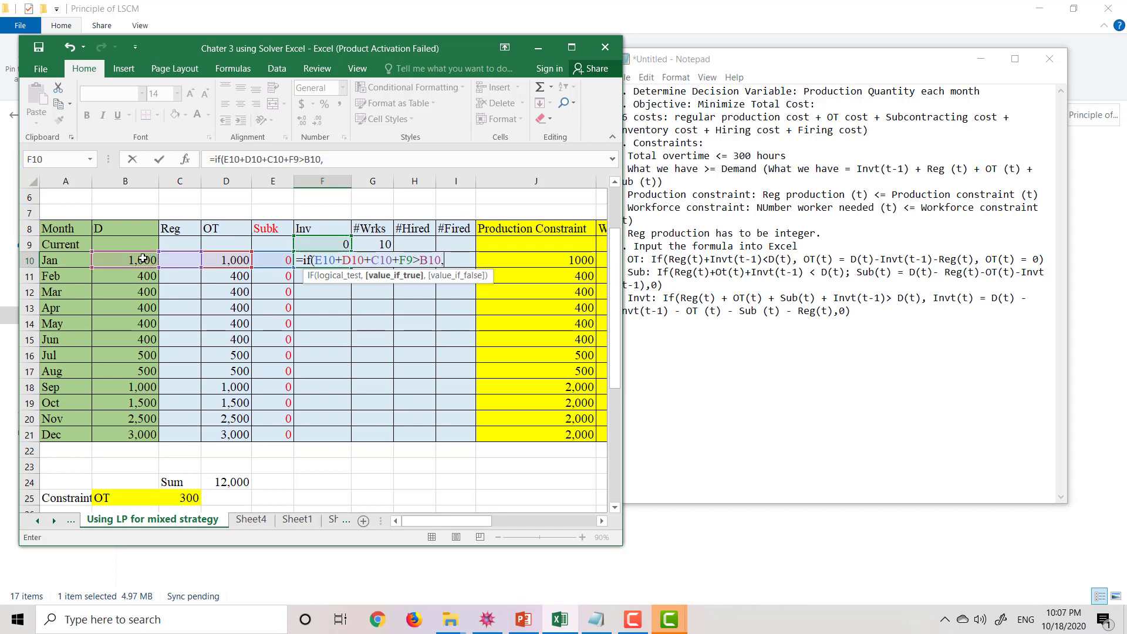
pyautogui.click(273, 258)
pyautogui.write('+')
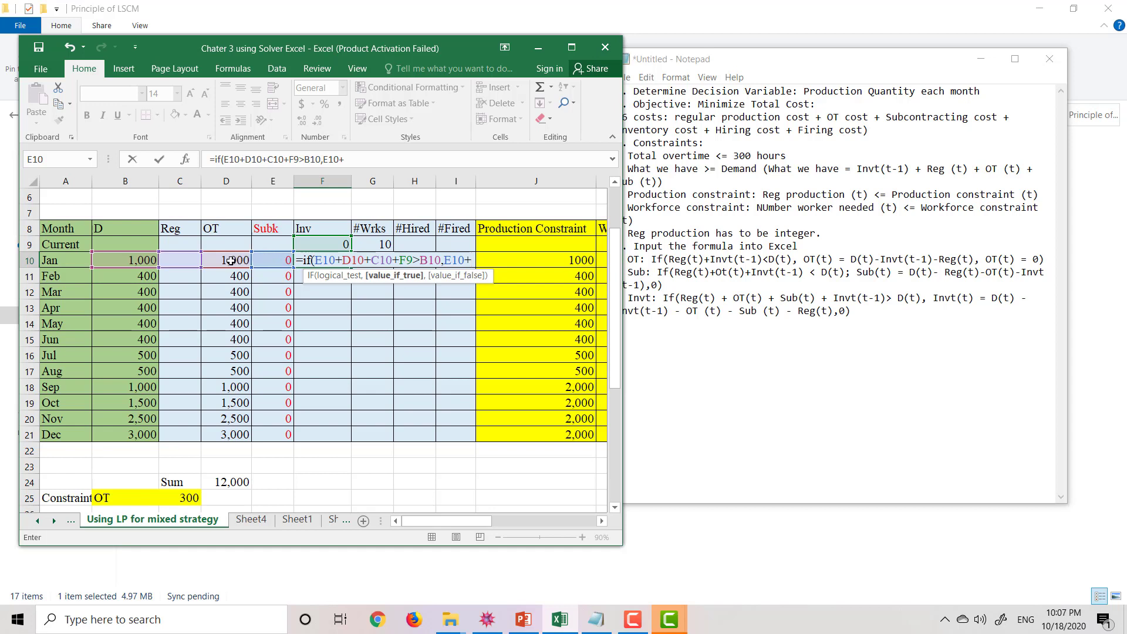
pyautogui.click(231, 260)
pyautogui.write('+')
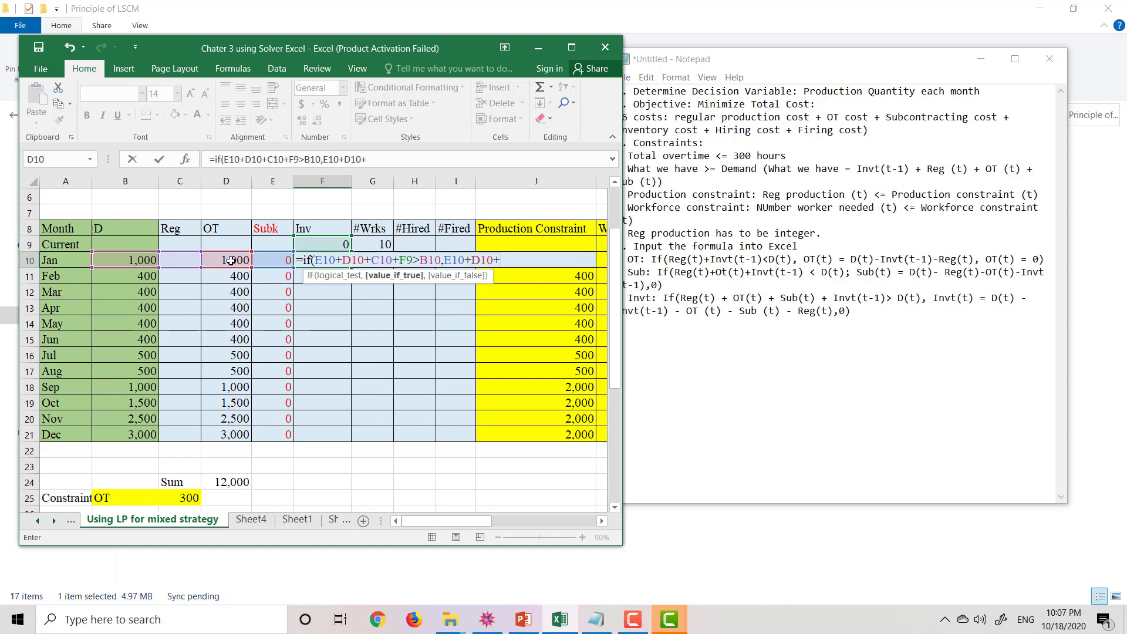
pyautogui.click(174, 257)
pyautogui.write('+')
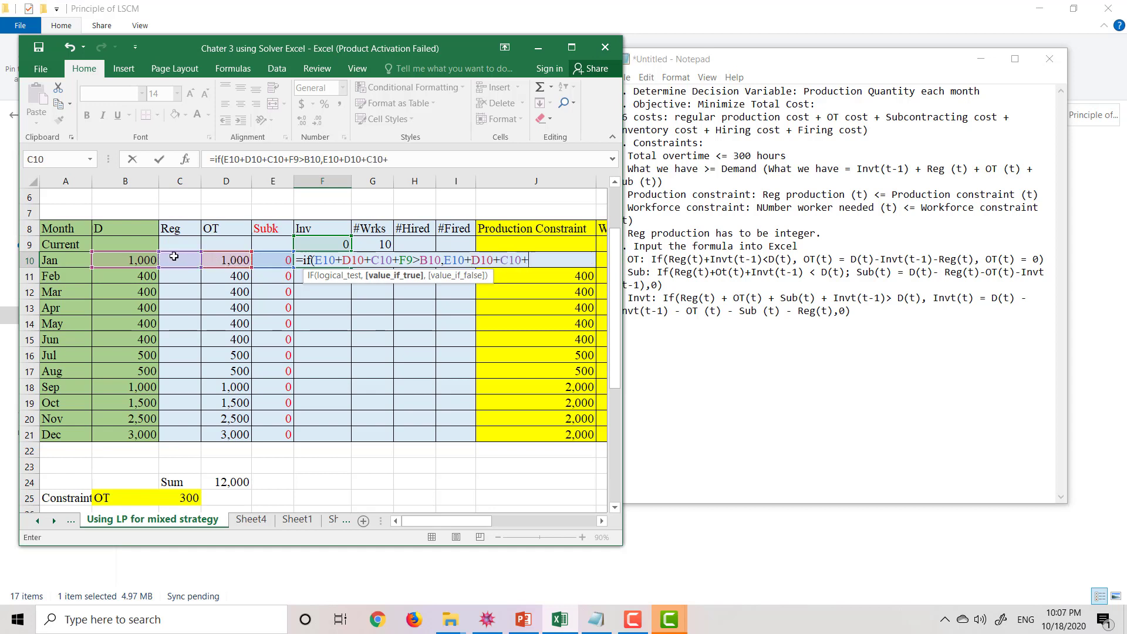
pyautogui.click(322, 241)
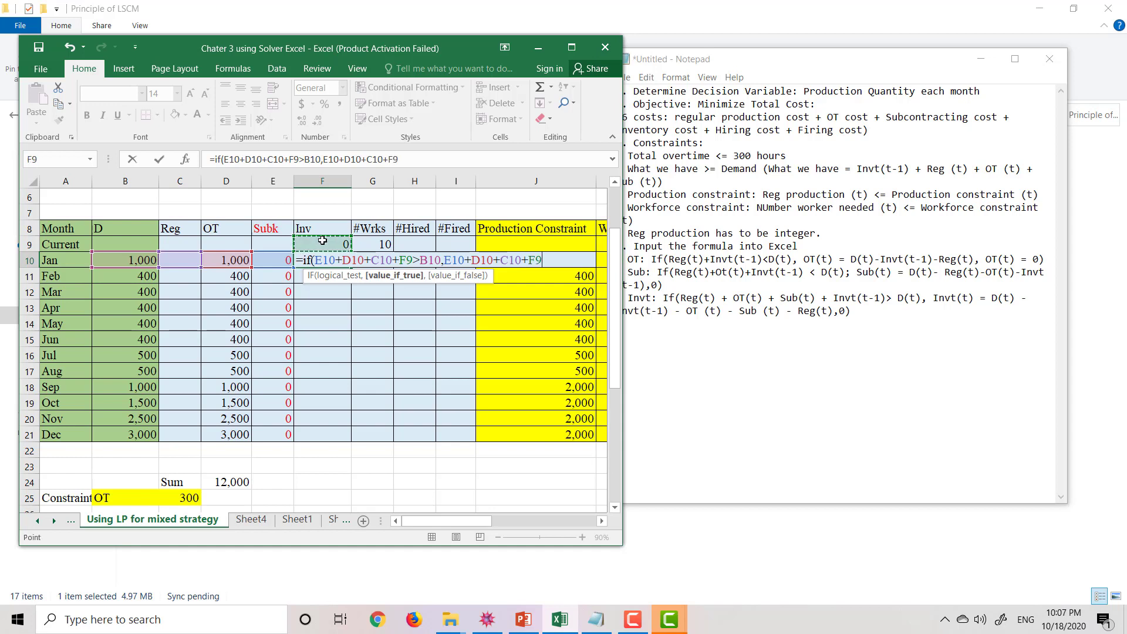
pyautogui.write('-')
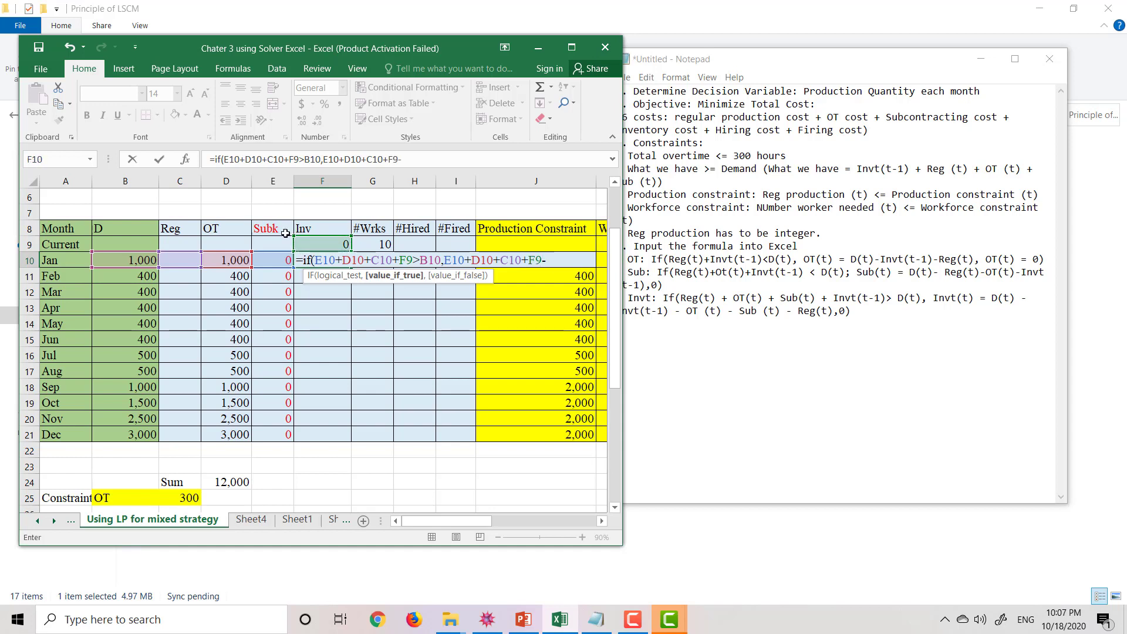
pyautogui.click(137, 262)
pyautogui.write(',0)')
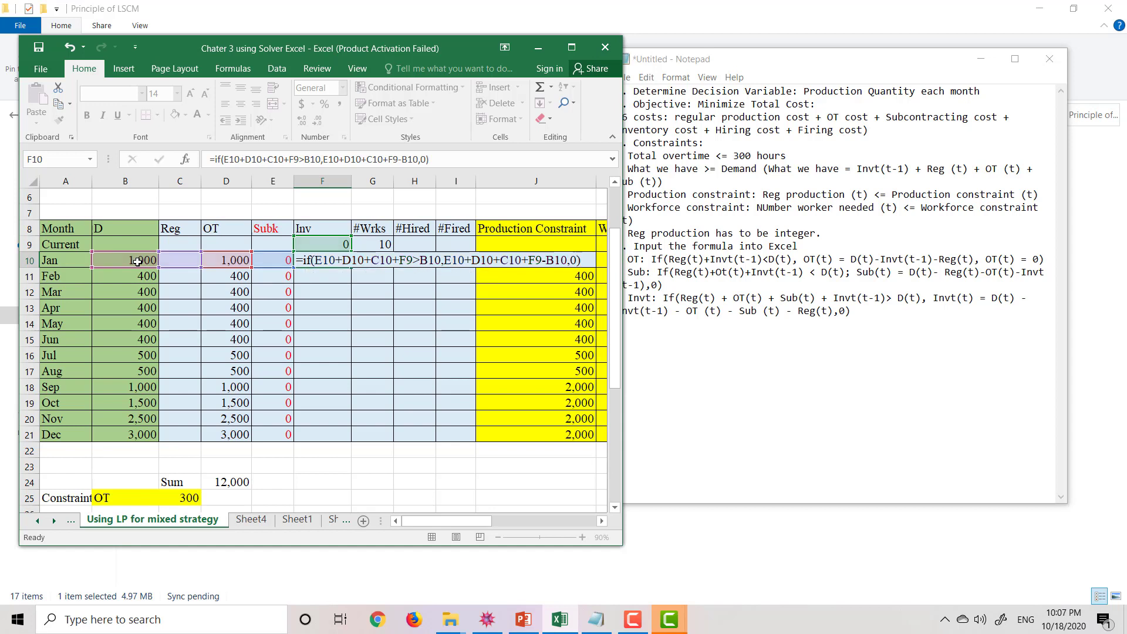
pyautogui.press('Return')
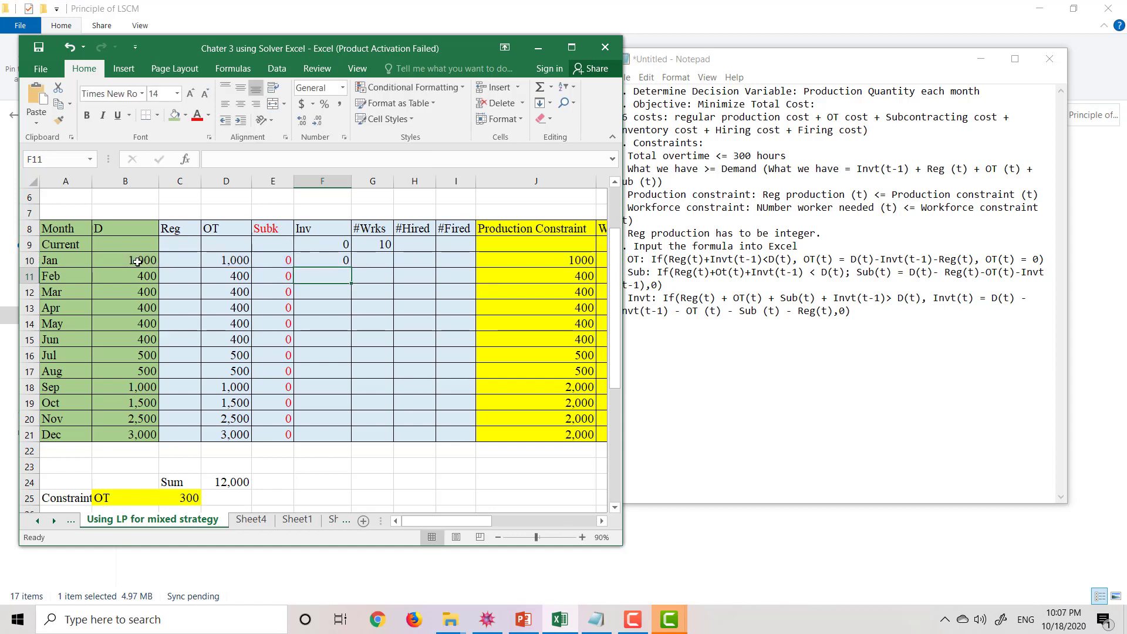
# - Fill January's Inv formula down through December and check the copied formula in the July row
pyautogui.click(318, 261)
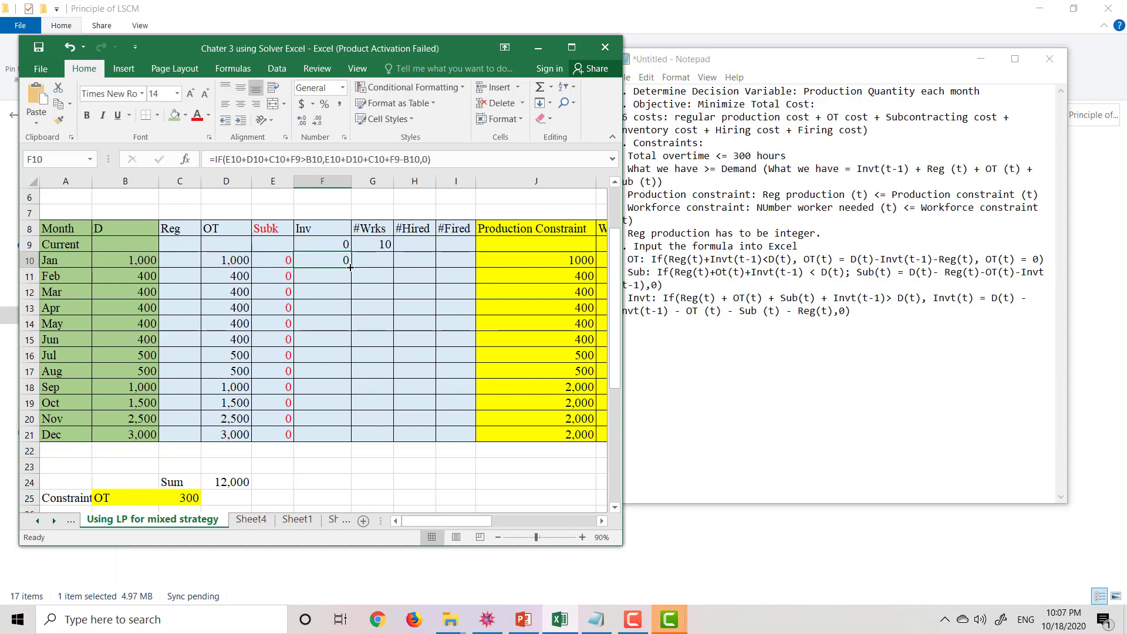
pyautogui.moveTo(351, 268); pyautogui.dragTo(327, 438)
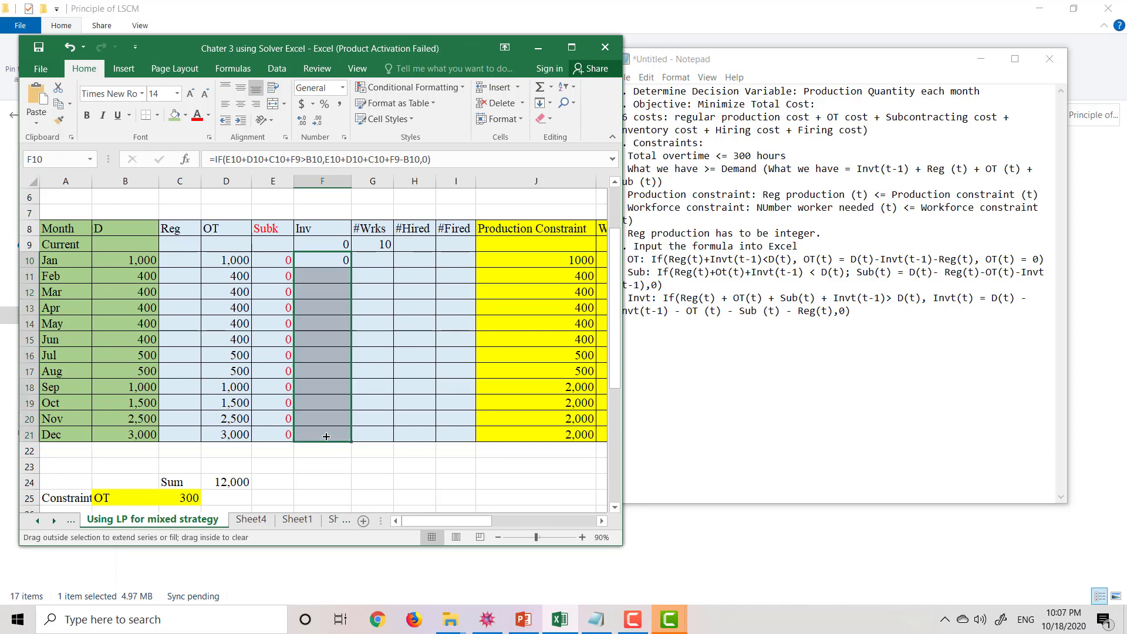
pyautogui.doubleClick(328, 354)
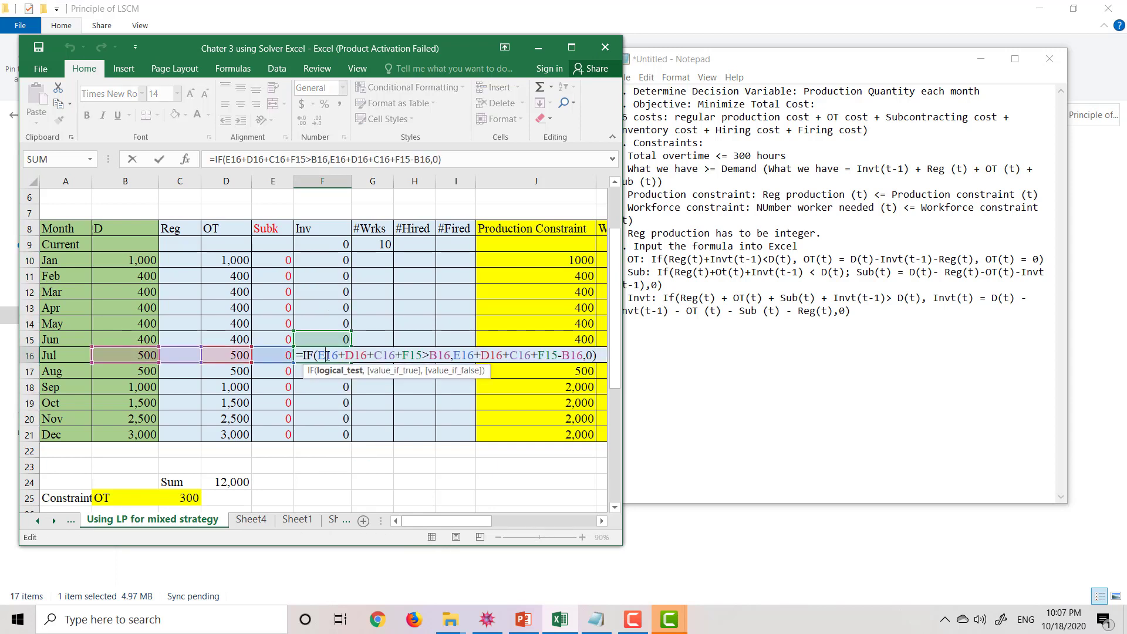
pyautogui.press('Return')
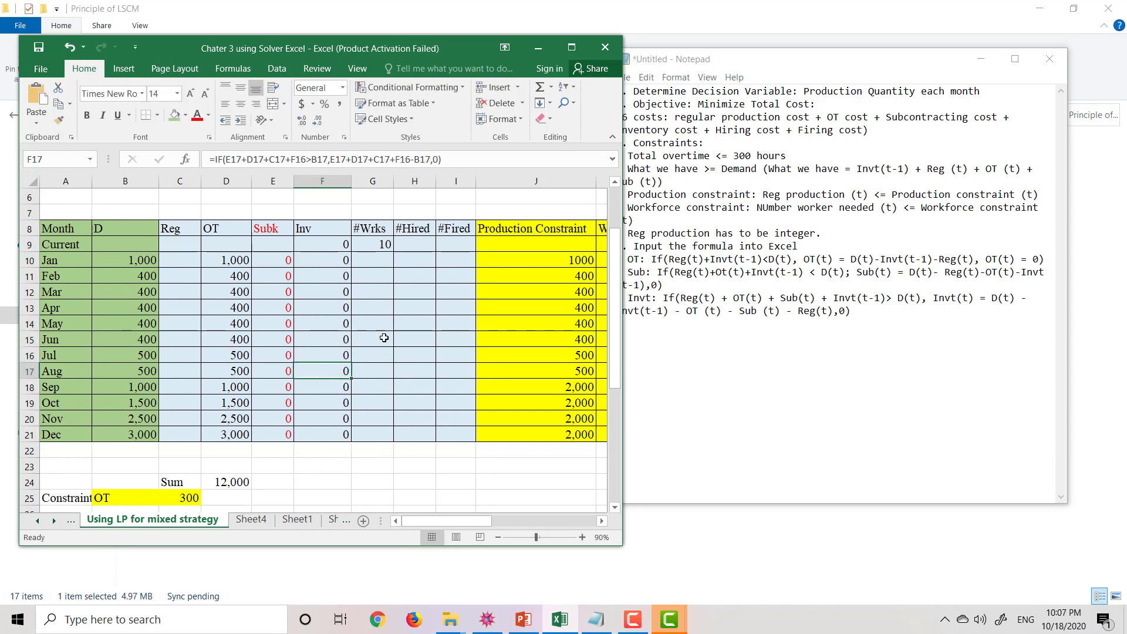
# - Separate the OT, Sub and Invt formula lines in the Notepad notes with blank lines
pyautogui.click(705, 312)
pyautogui.click(872, 311)
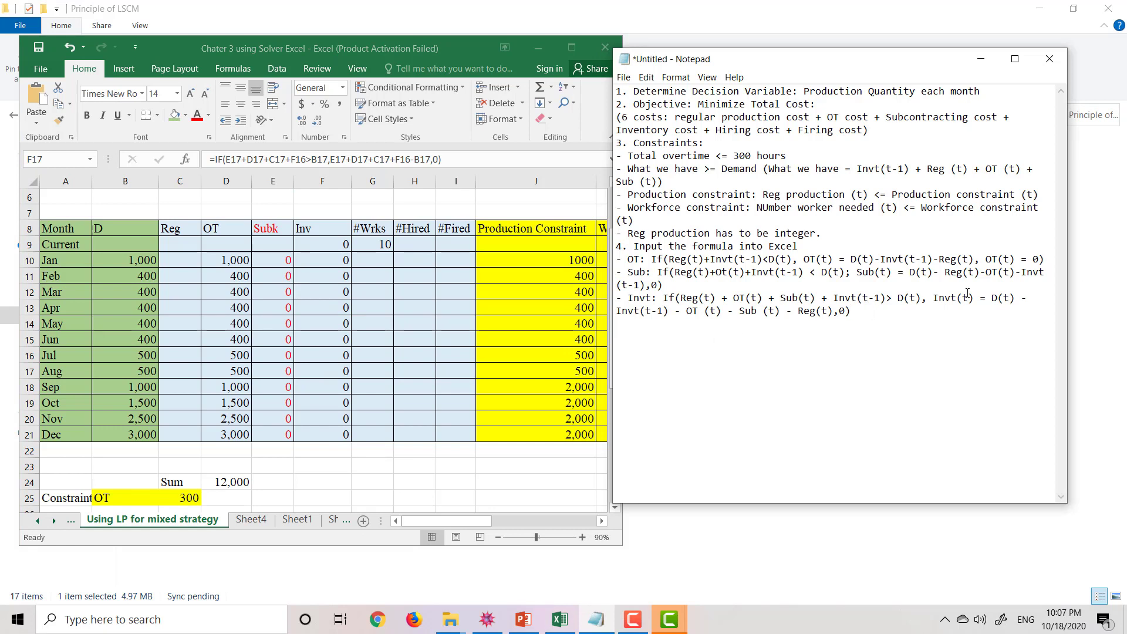
pyautogui.click(1050, 258)
pyautogui.press('Return')
pyautogui.click(724, 303)
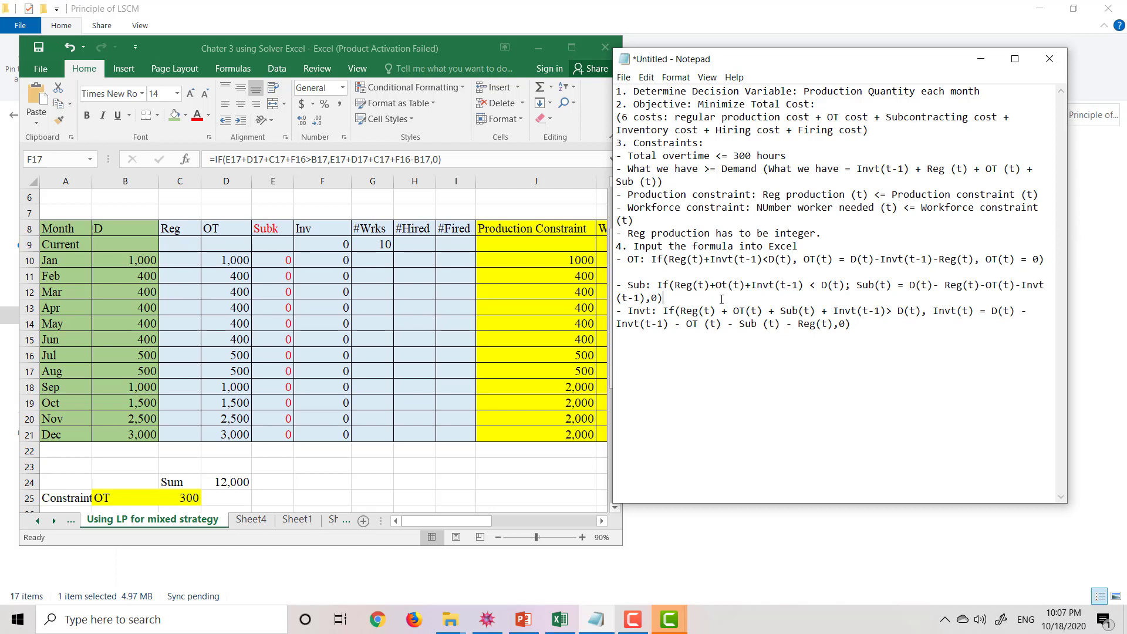
pyautogui.press('Return')
pyautogui.press('Return')
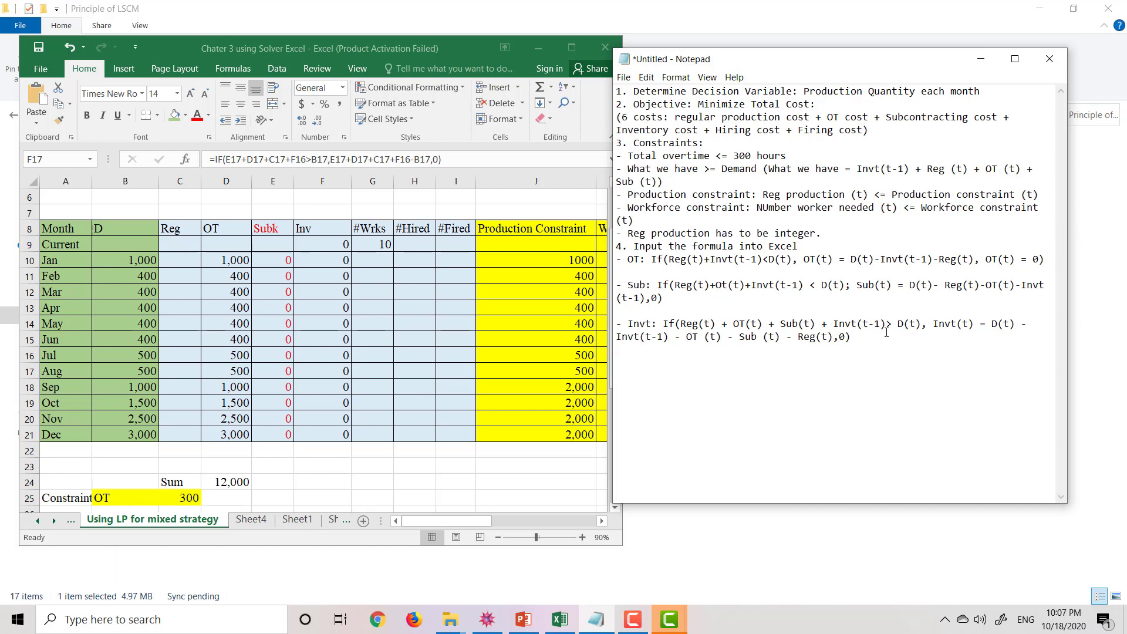
# - Start a new line "-Number workers needed =" below the Invt line in the notes
pyautogui.write('-')
pyautogui.write('Worker')
pyautogui.write(':')
pyautogui.press('BackSpace')
pyautogui.press('BackSpace')
pyautogui.press('BackSpace')
pyautogui.press('BackSpace')
pyautogui.press('BackSpace')
pyautogui.press('BackSpace')
pyautogui.press('BackSpace')
pyautogui.write('No workers')
pyautogui.press('BackSpace')
pyautogui.press('BackSpace')
pyautogui.press('BackSpace')
pyautogui.press('BackSpace')
pyautogui.press('BackSpace')
pyautogui.press('BackSpace')
pyautogui.press('BackSpace')
pyautogui.press('BackSpace')
pyautogui.press('BackSpace')
pyautogui.write('un=')
pyautogui.press('BackSpace')
pyautogui.press('BackSpace')
pyautogui.write('mber workers needed =')
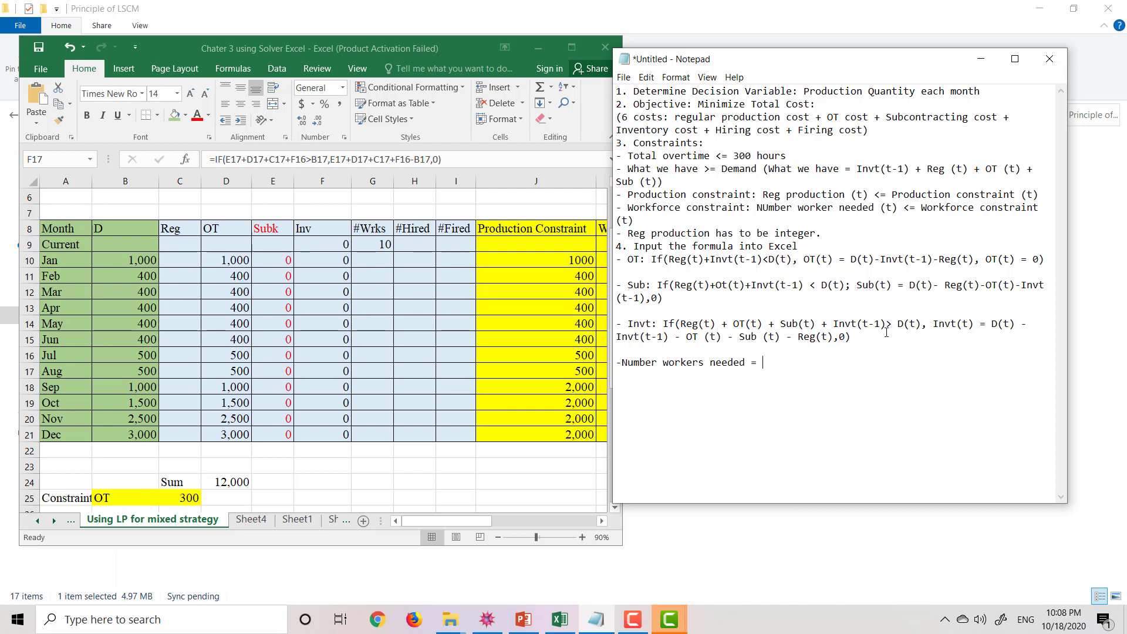
# - Complete the workers line as "-Number workers needed (t)= Reg (t)/100", taking the divisor from the Units/wrk input in Excel
pyautogui.write(' Reg (t)/')
pyautogui.click(751, 362)
pyautogui.write('(t)')
pyautogui.click(419, 354)
pyautogui.scroll(2, 419, 354)
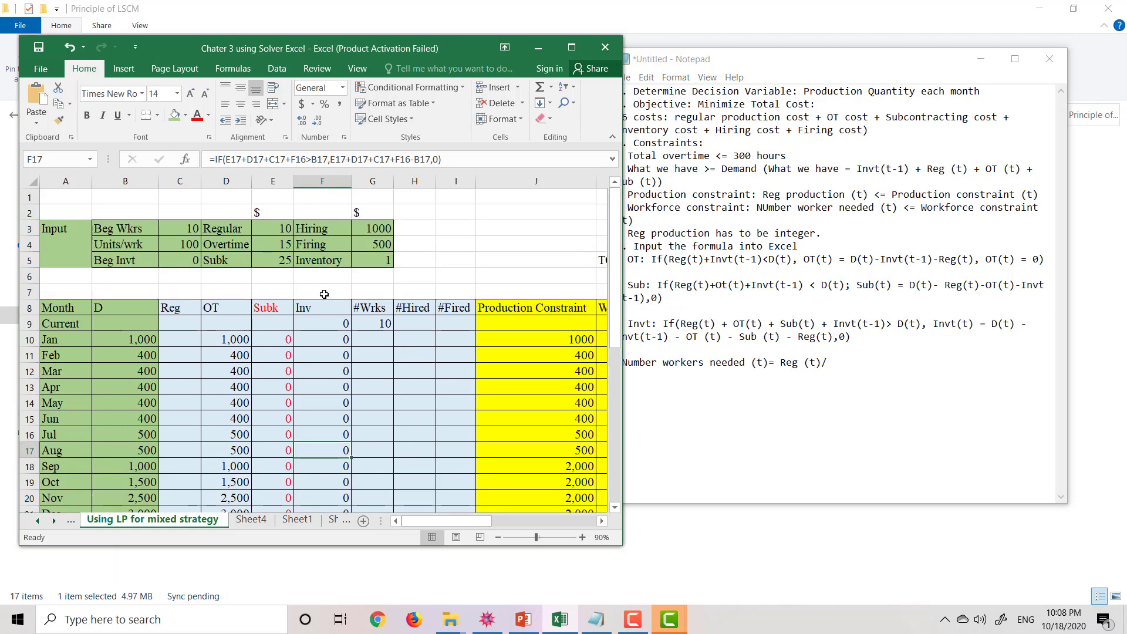
pyautogui.click(187, 245)
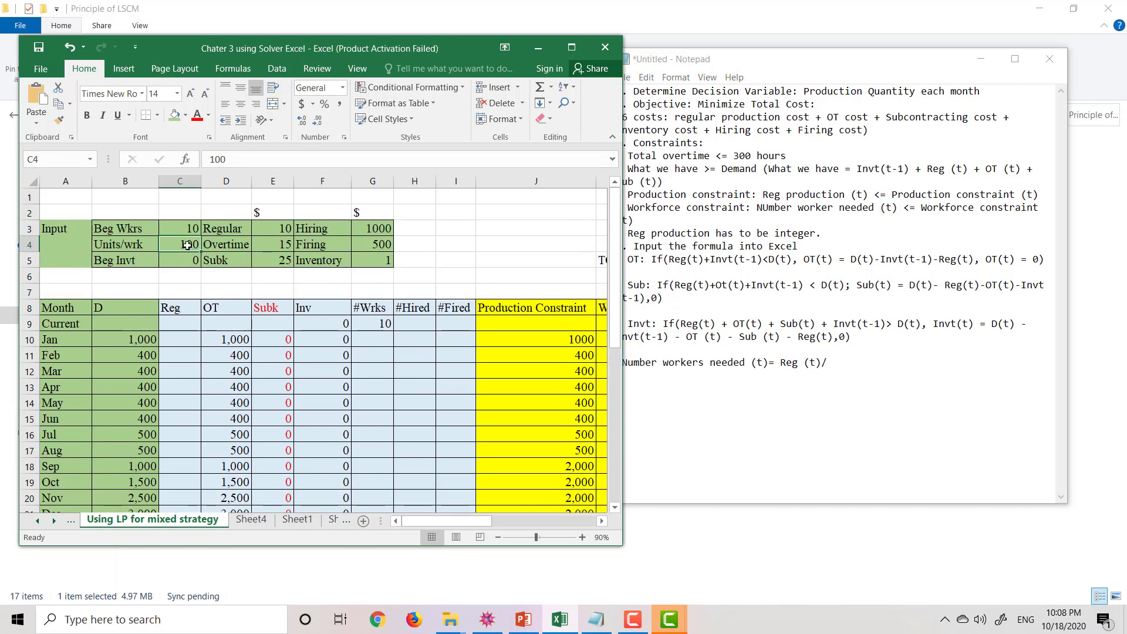
pyautogui.click(856, 364)
pyautogui.write('100')
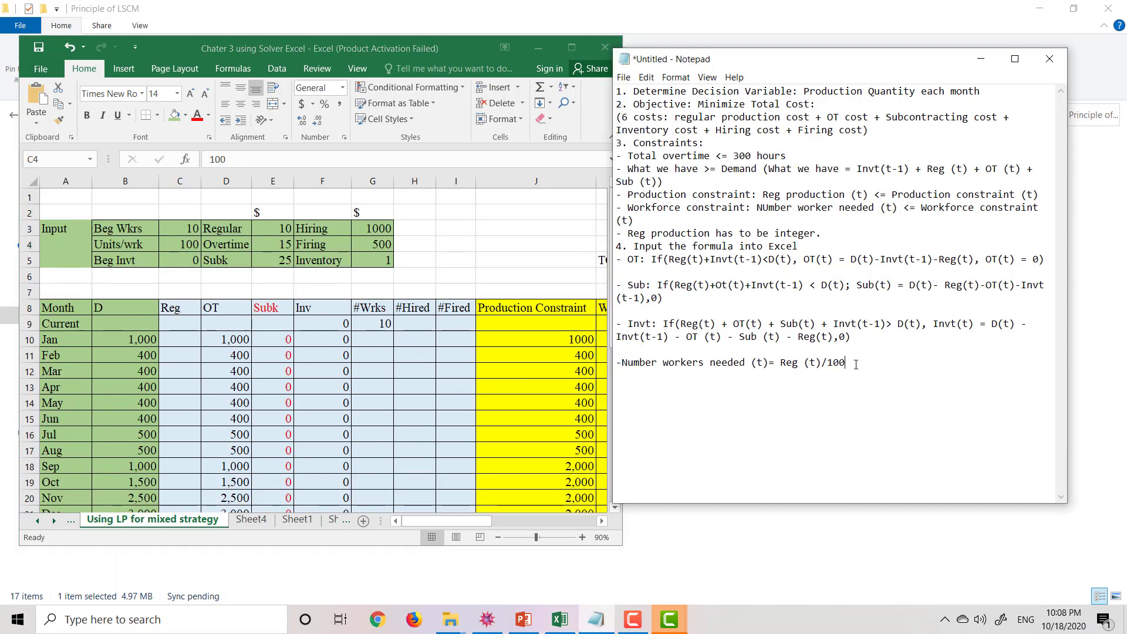
# - Enter January's #Wrks formula in Excel as =C10/$C$4, dividing Reg by the fixed Units/wrk input
pyautogui.click(366, 345)
pyautogui.click(375, 341)
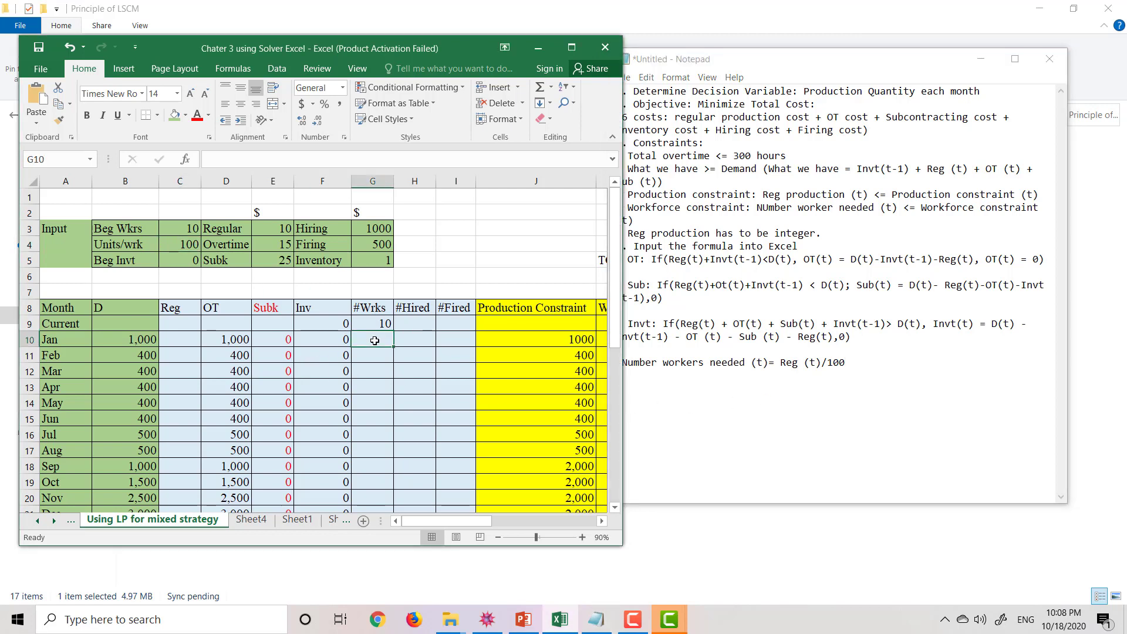
pyautogui.write('=')
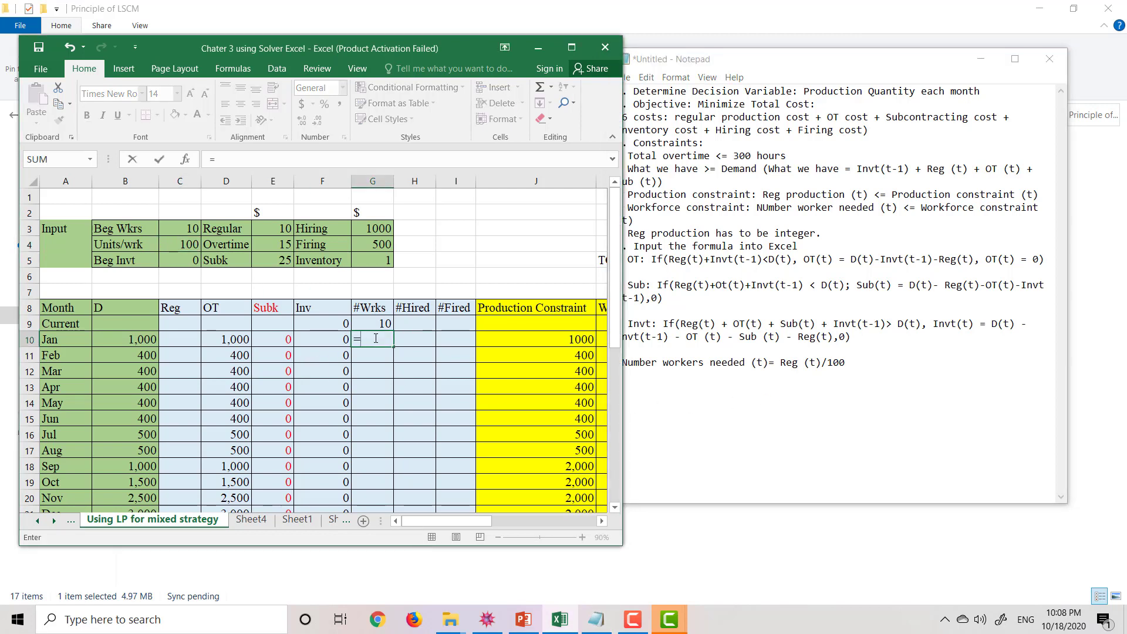
pyautogui.click(185, 340)
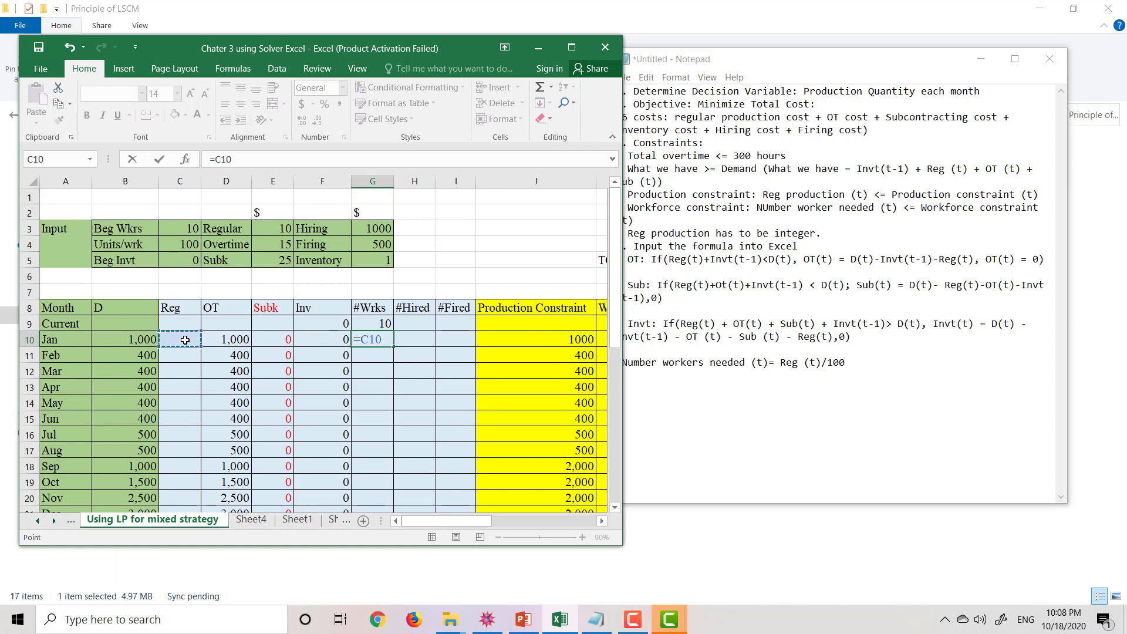
pyautogui.write('/')
pyautogui.click(182, 246)
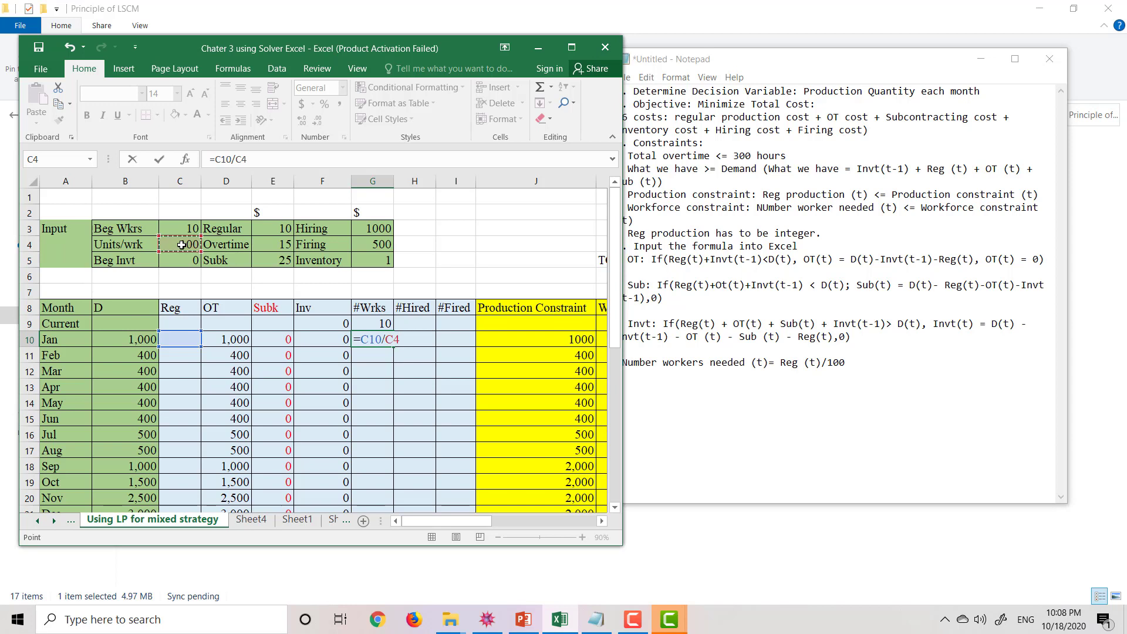
pyautogui.press('F4')
pyautogui.press('Return')
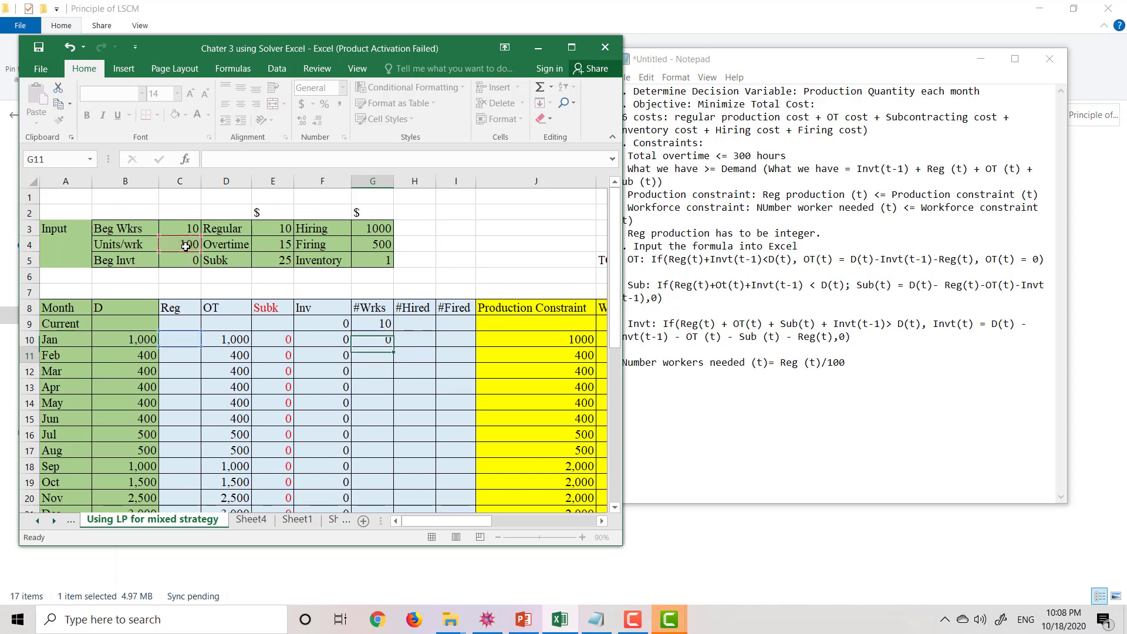
# - Fill January's #Wrks formula down through December and check the copied formula in the June row
pyautogui.click(373, 339)
pyautogui.moveTo(393, 347); pyautogui.dragTo(388, 480)
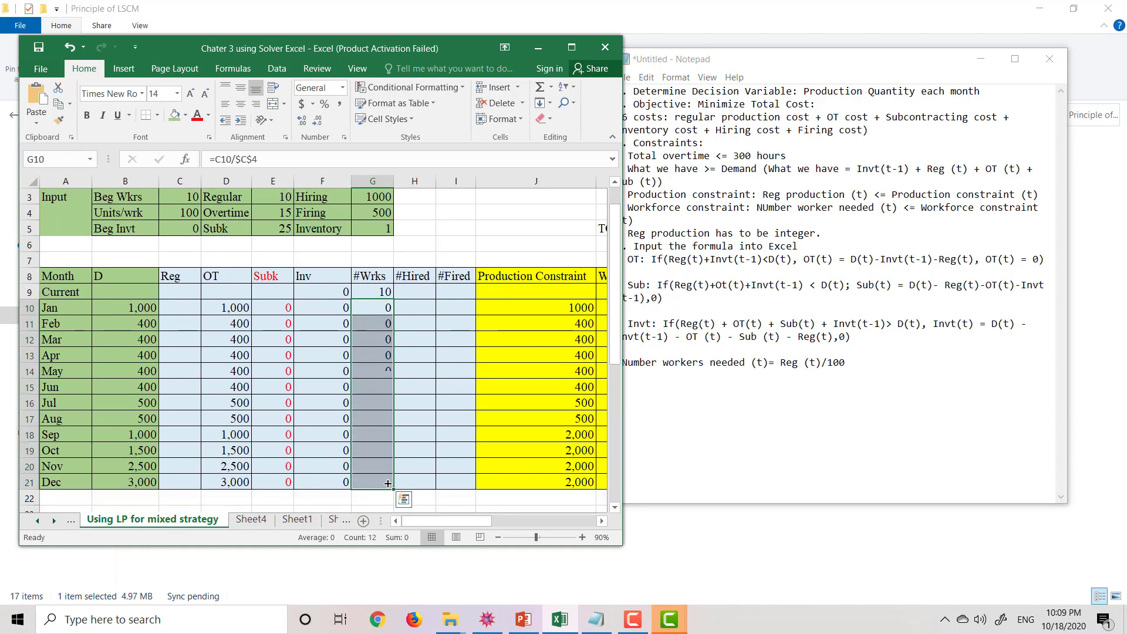
pyautogui.click(378, 389)
pyautogui.doubleClick(387, 390)
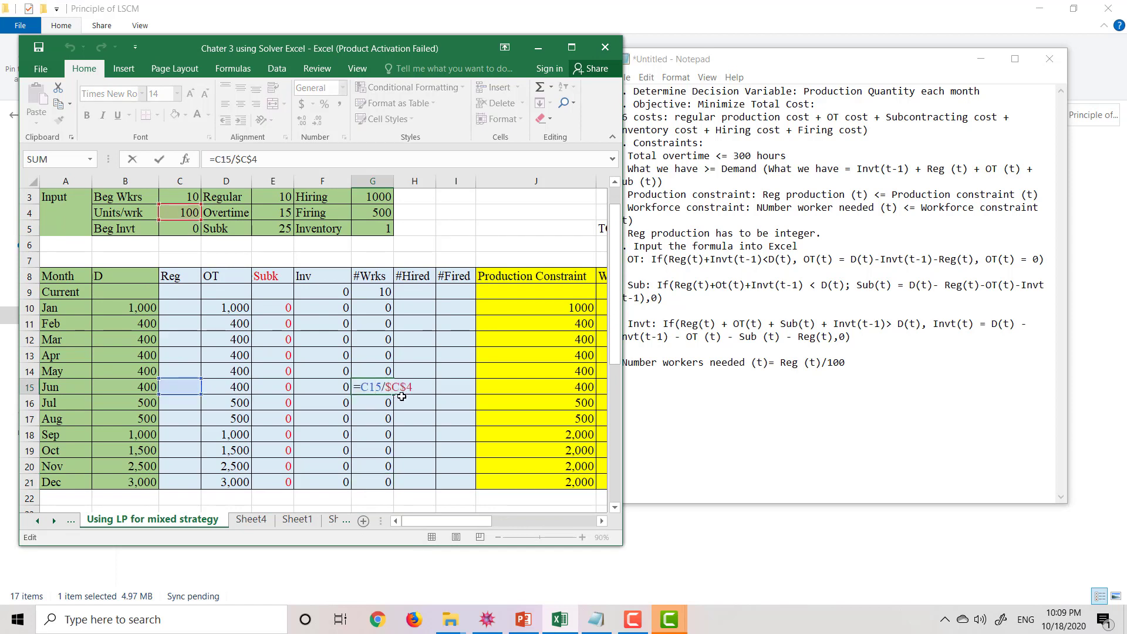
pyautogui.press('Return')
pyautogui.click(428, 374)
# - Start a new Notepad line "- Number workers we hire (t) = If(#workers (t-1) <#workers(t)", separated from the workers-needed line by a blank line
pyautogui.click(720, 396)
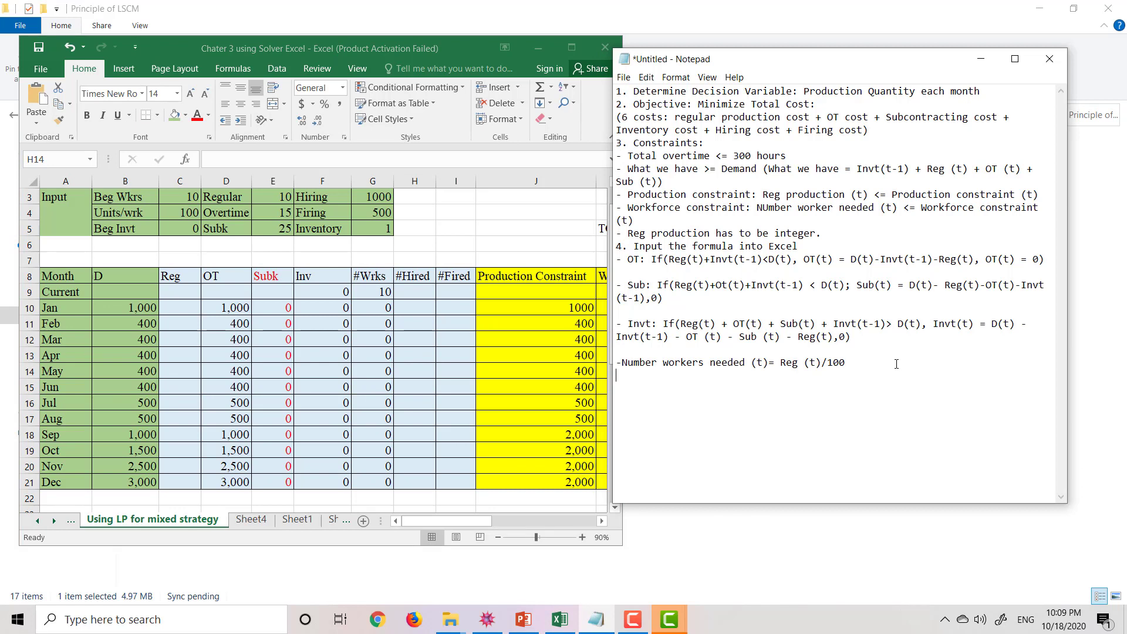
pyautogui.press('Return')
pyautogui.write('- Number workers we hir')
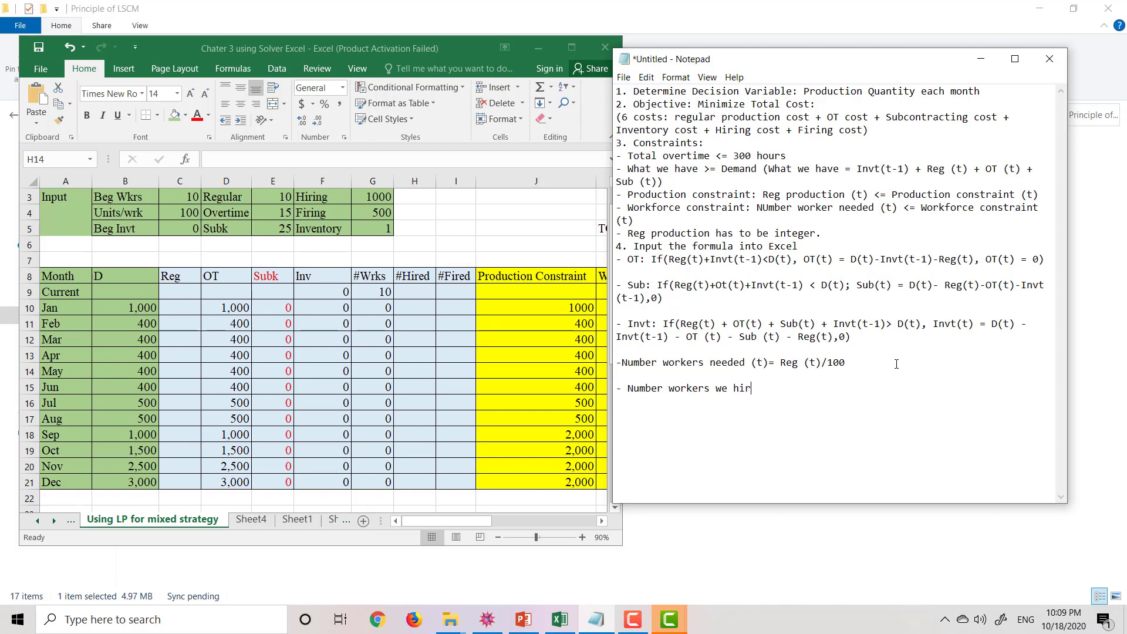
pyautogui.write('e (t) =')
pyautogui.write('If(#workers (t-1) <#wo')
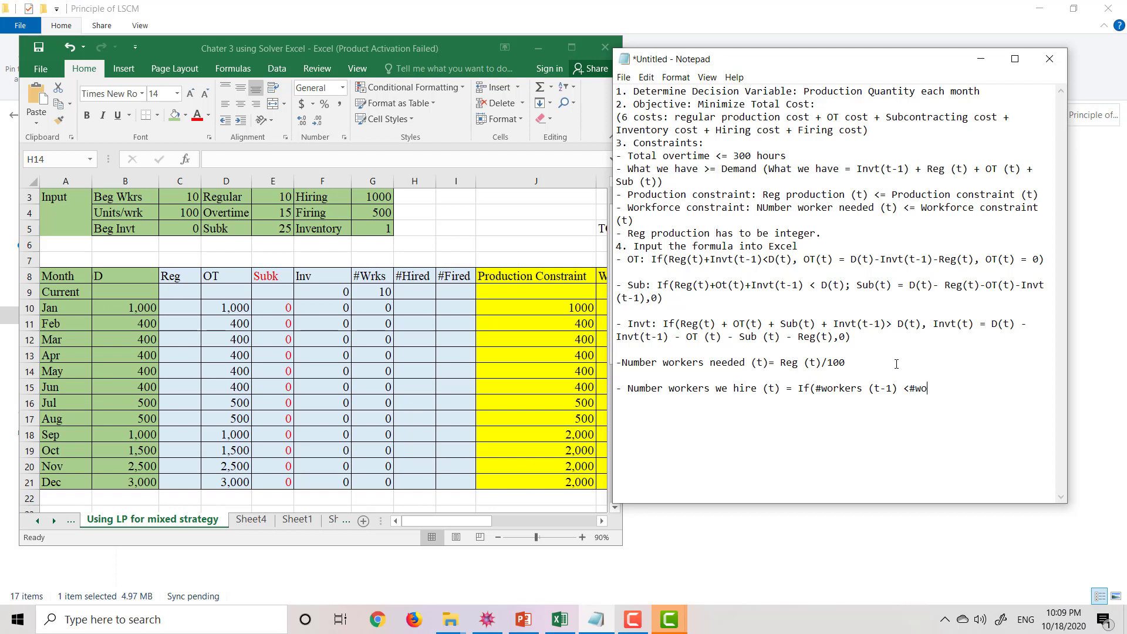
pyautogui.write('rkers(t)')
# - Space out the hire condition after "<" and append the explanation "~ what we have < what we need"
pyautogui.moveTo(816, 389); pyautogui.dragTo(898, 389)
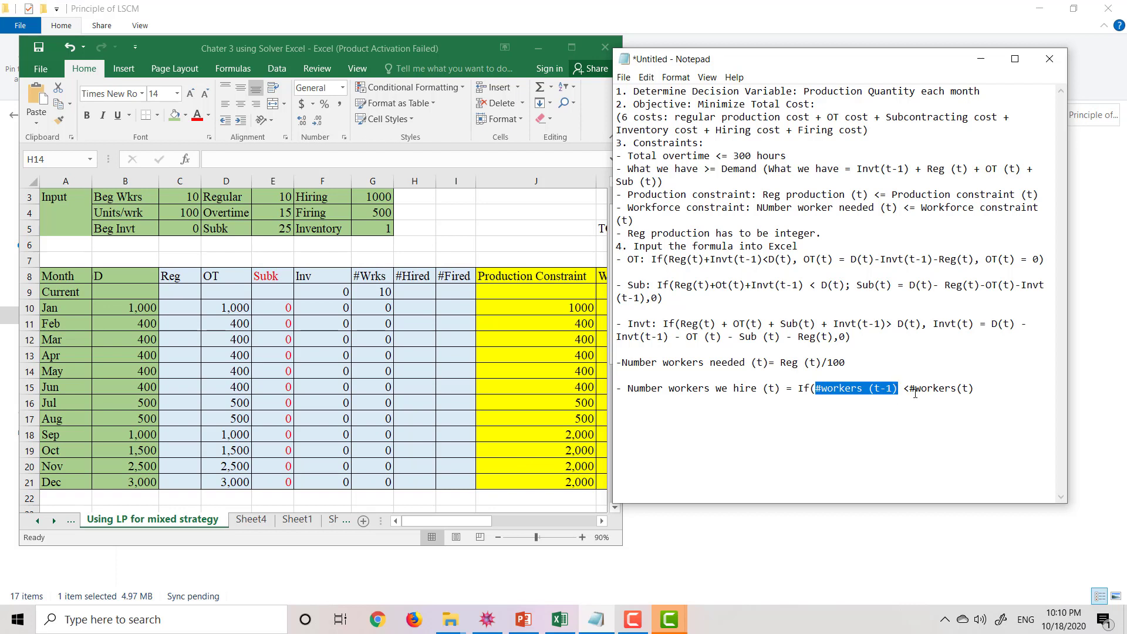
pyautogui.click(911, 389)
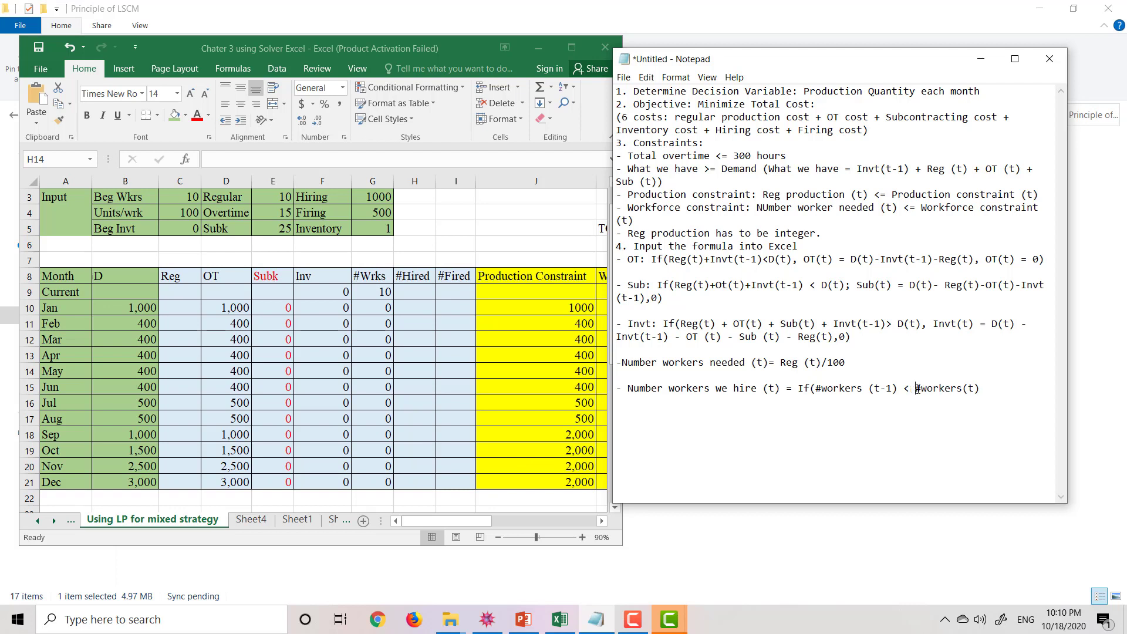
pyautogui.moveTo(917, 390); pyautogui.dragTo(981, 388)
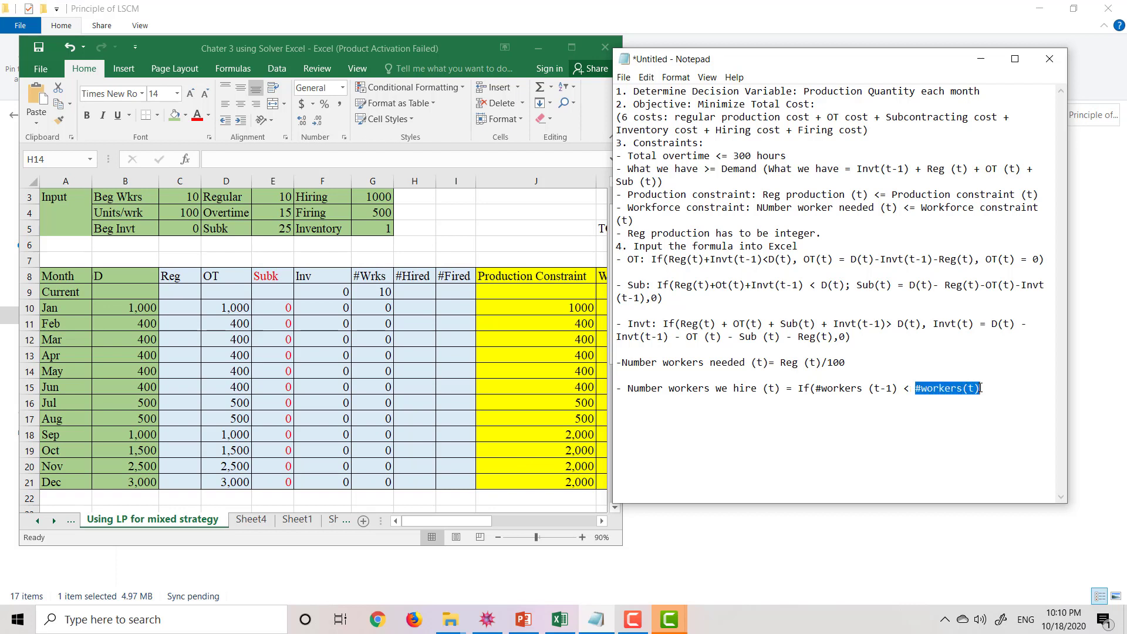
pyautogui.click(980, 388)
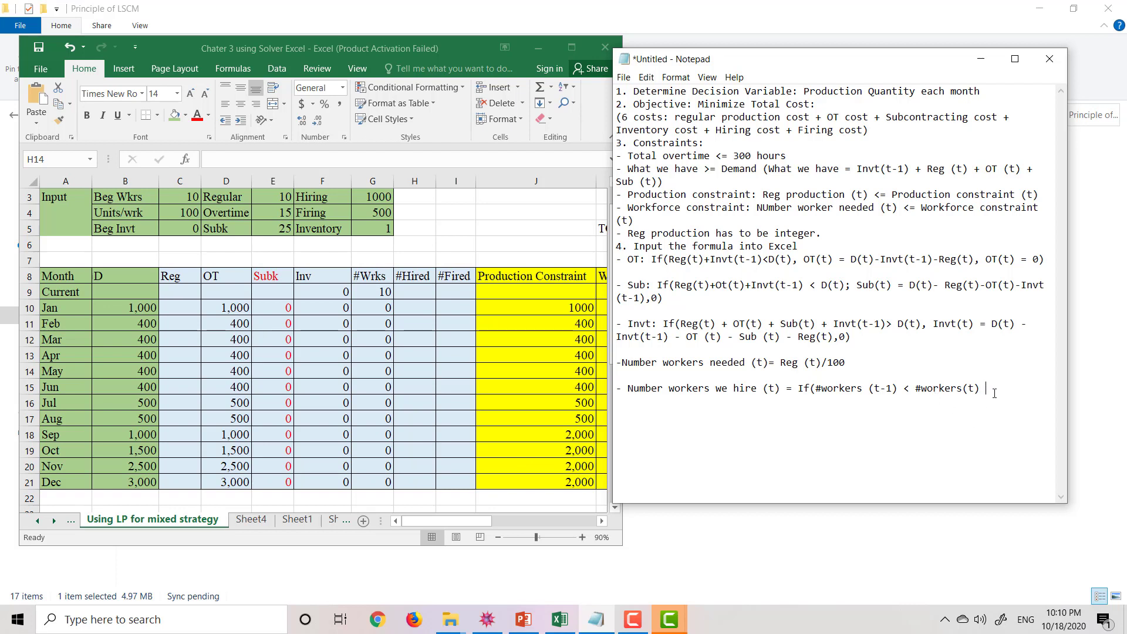
pyautogui.write('-what we have < what we need')
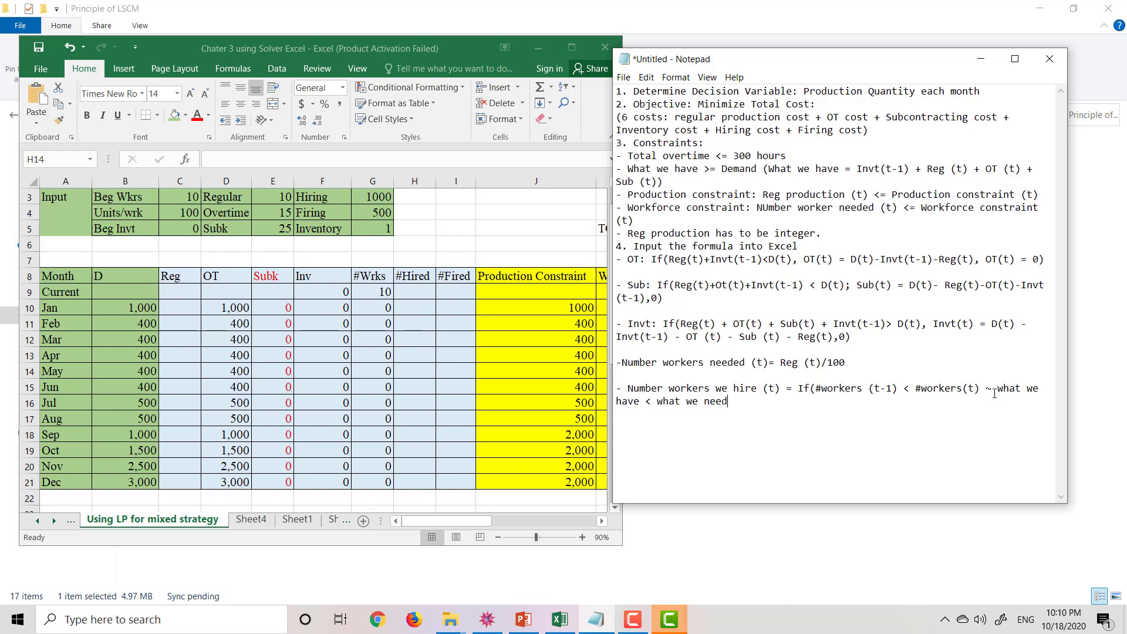
# - Complete the hire line in the notes with ", hire(t) = #worker (t) - #workers (t-1),0)"
pyautogui.write(', hire(t) = #worker')
pyautogui.press('BackSpace')
pyautogui.press('BackSpace')
pyautogui.press('BackSpace')
pyautogui.write('ker ')
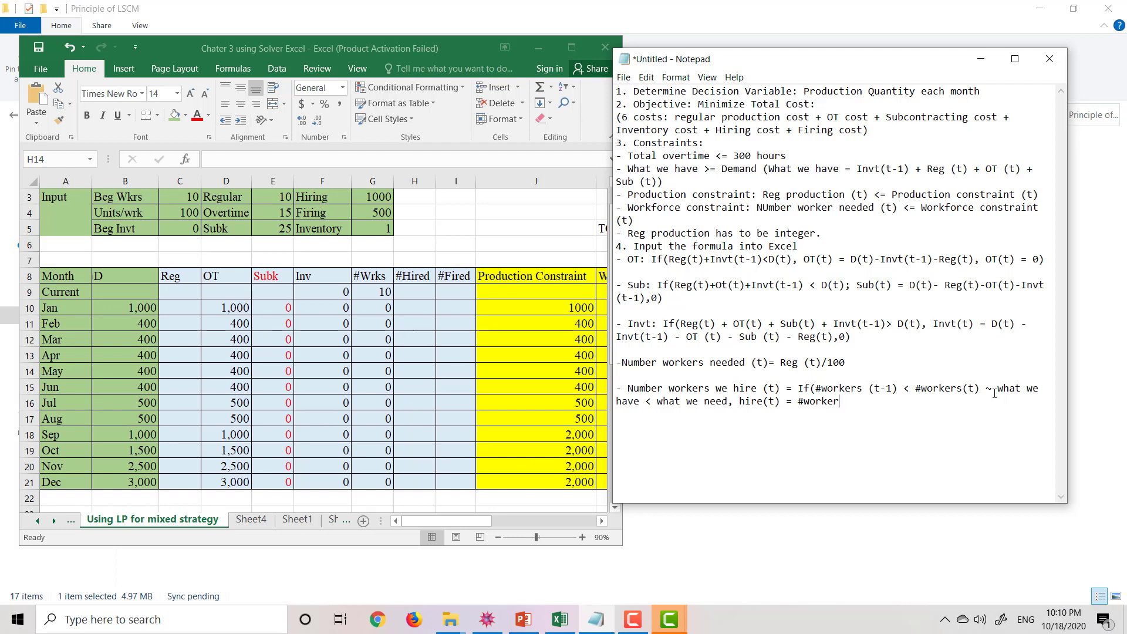
pyautogui.write('(t) - #workers (t-1),0)')
# - Enter January's #Hired formula in Excel as =IF(G9<G10,G10-G9,0) and fill it down through December
pyautogui.click(418, 306)
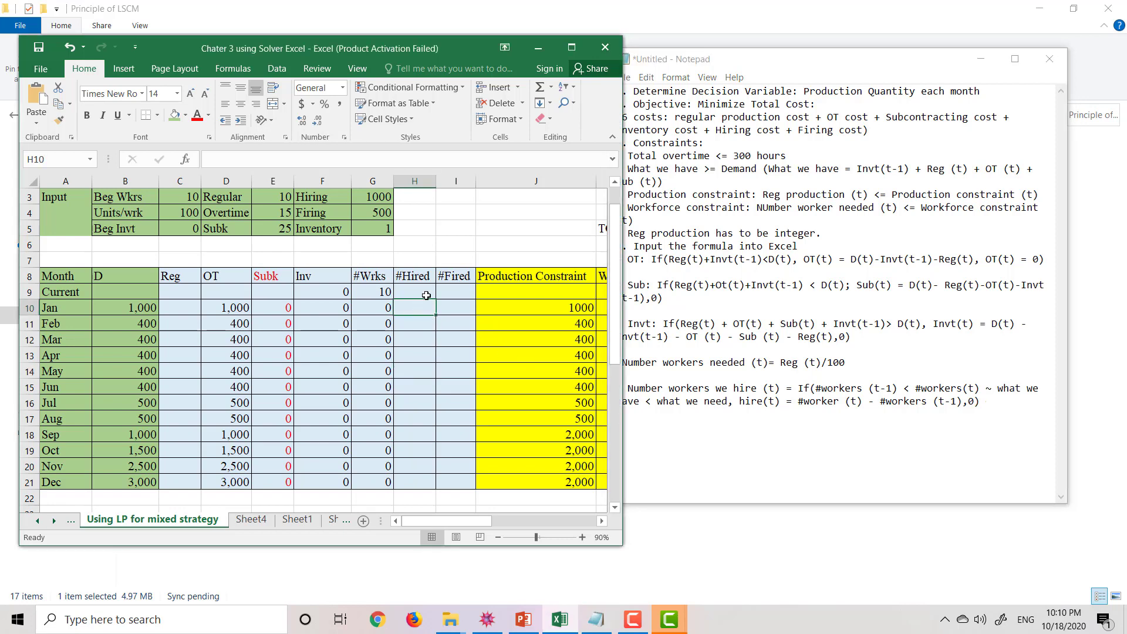
pyautogui.write('=if(')
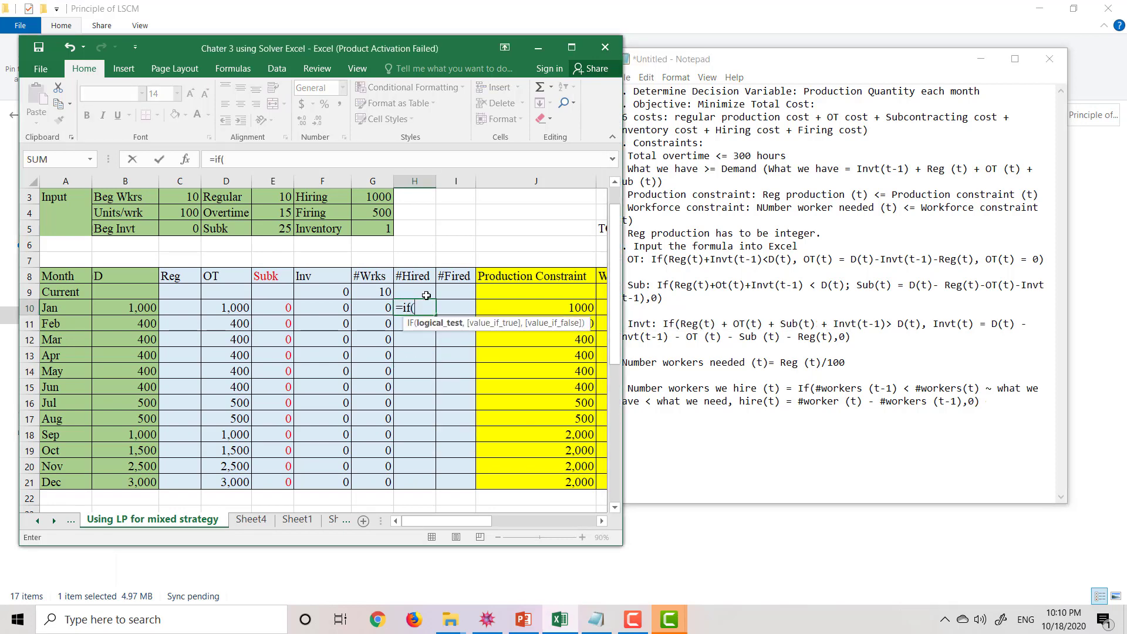
pyautogui.click(375, 289)
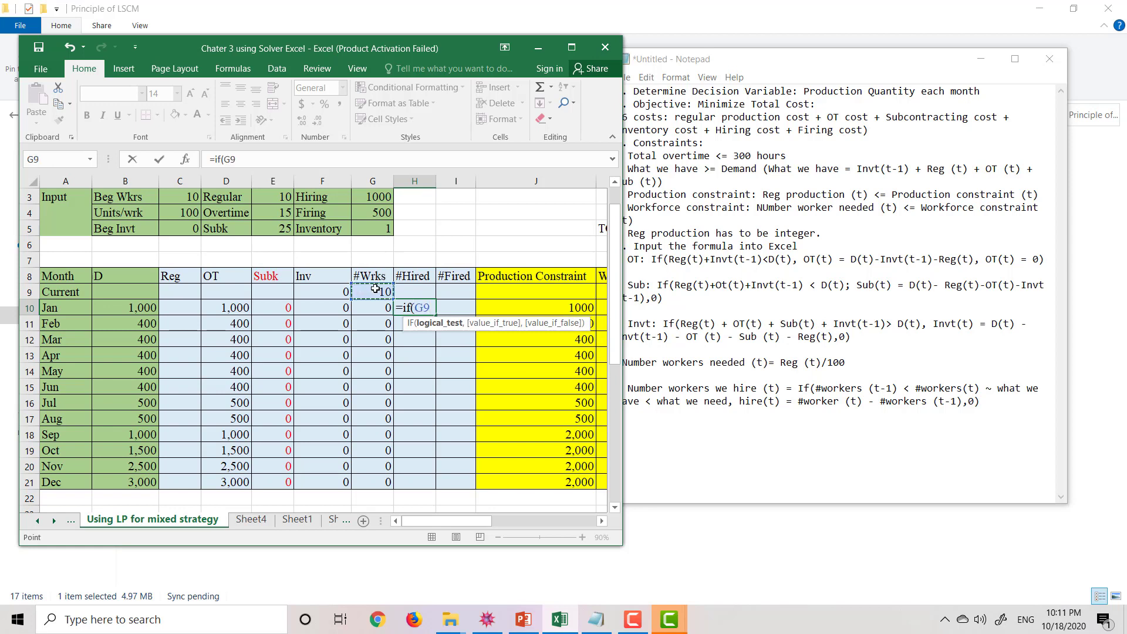
pyautogui.write('<')
pyautogui.click(375, 307)
pyautogui.write(',')
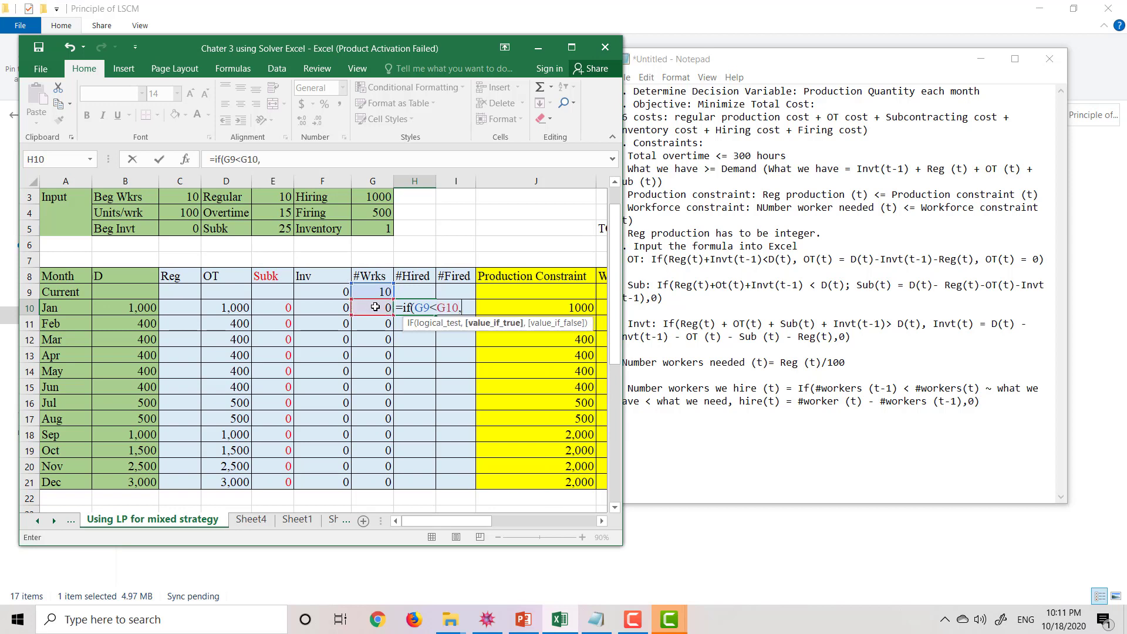
pyautogui.click(368, 309)
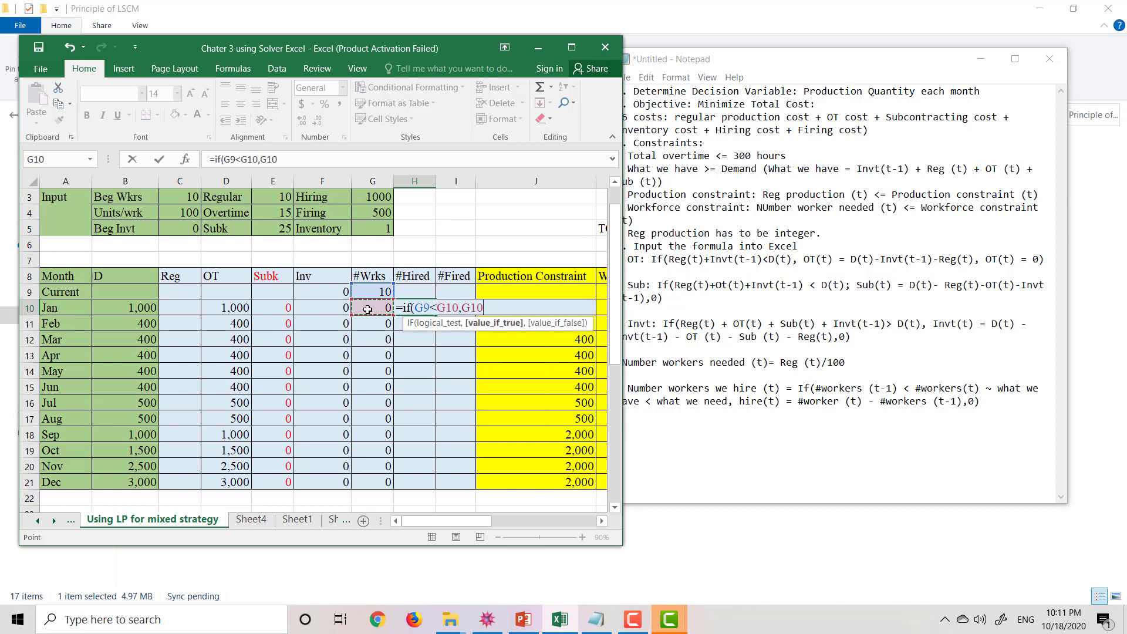
pyautogui.write('-')
pyautogui.click(382, 296)
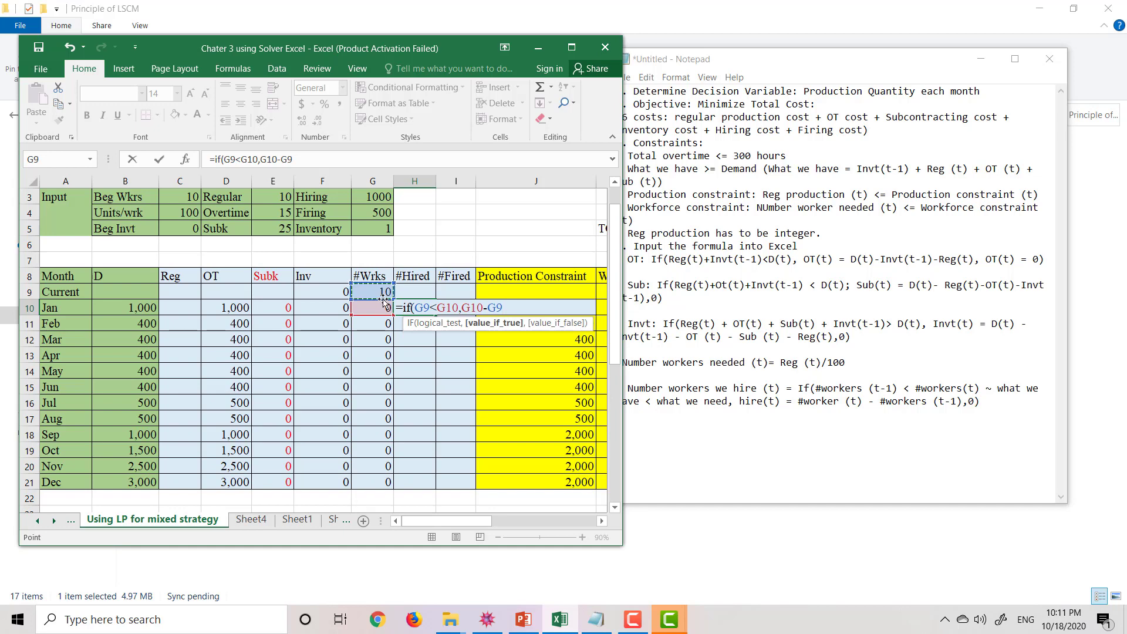
pyautogui.write(',0)')
pyautogui.press('Return')
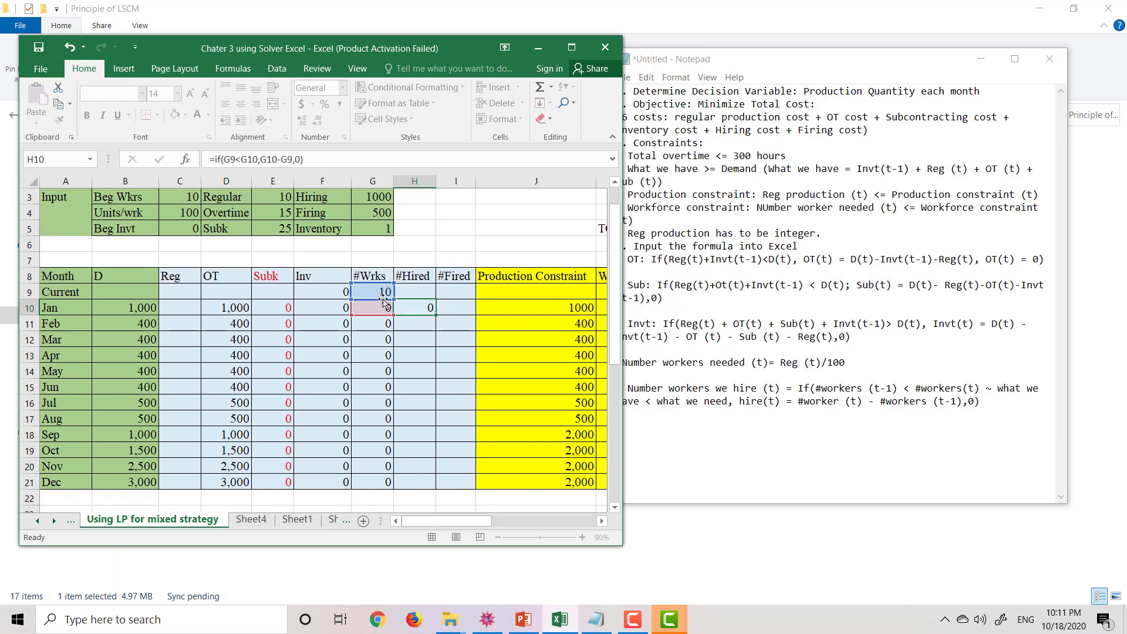
pyautogui.click(431, 307)
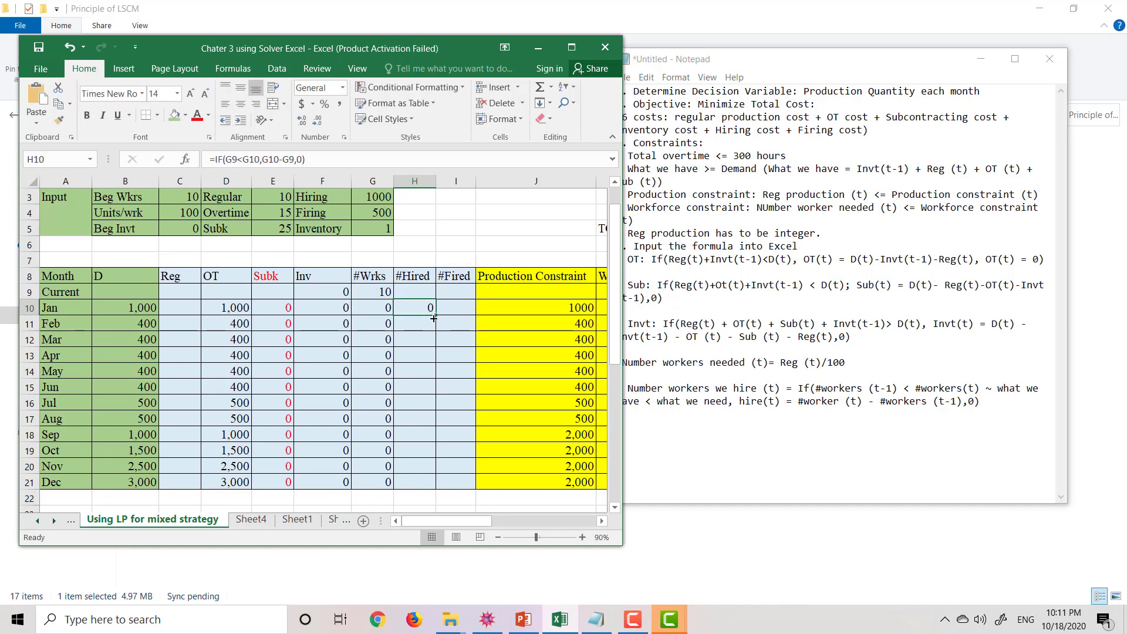
pyautogui.moveTo(435, 316); pyautogui.dragTo(406, 484)
# - Add a "- Number workers we fire (t) =" line to the Notepad notes and copy the hire line's If expression after it
pyautogui.click(709, 422)
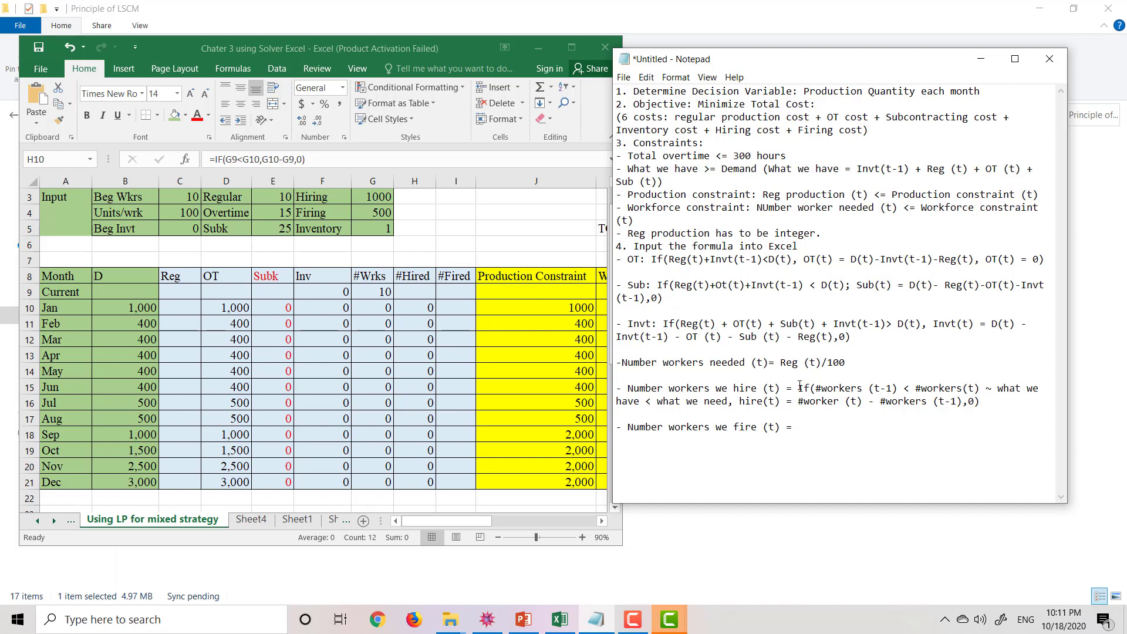
pyautogui.moveTo(800, 387); pyautogui.dragTo(978, 402)
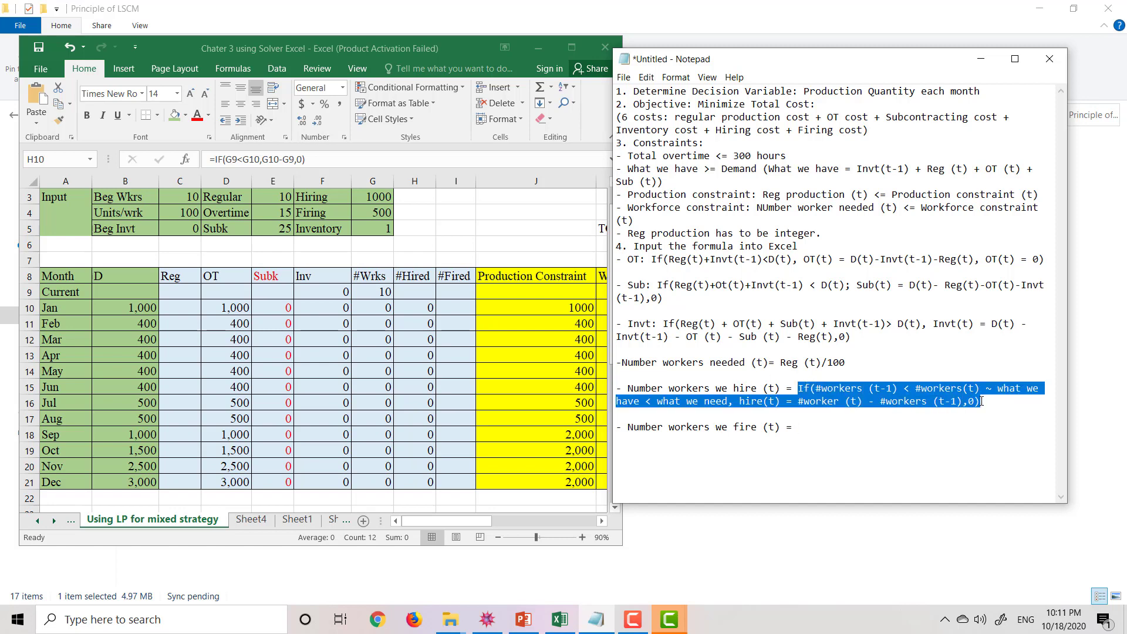
pyautogui.click(905, 419)
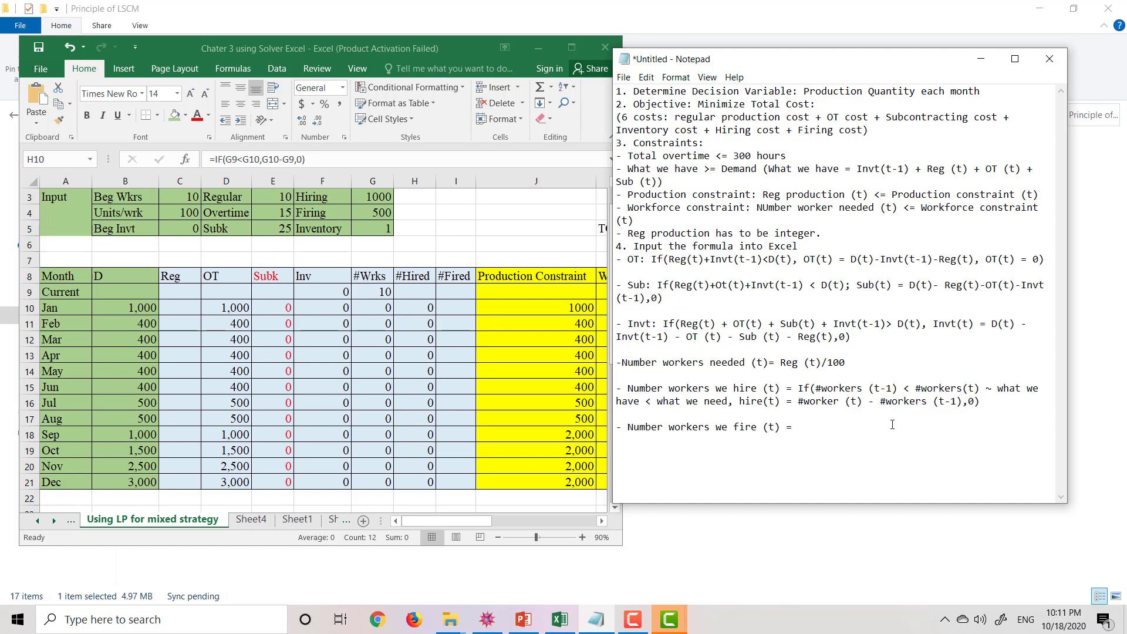
pyautogui.write('If(#workers (t-1) < #workers(t) ~ what we have < what we need, hire(t) = #worker (t) - #workers (t-1),0)')
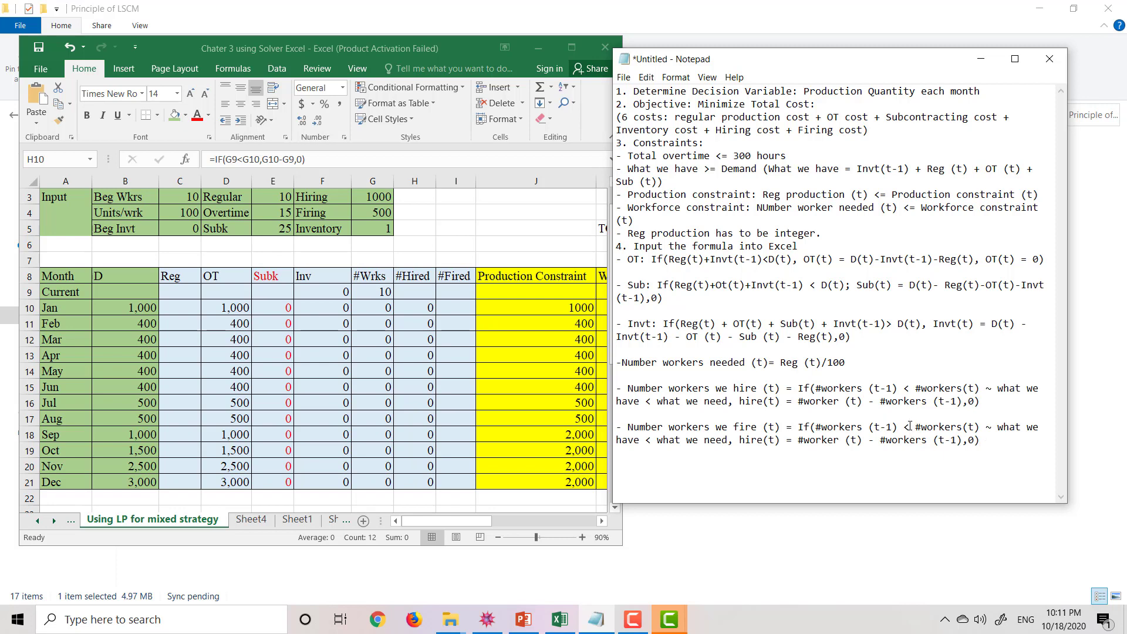
# - Adapt the copied fire expression: change both "<" signs to ">" and the result to "fire(t) = #worker (t-1) - #workers (t),0)"
pyautogui.click(909, 427)
pyautogui.press('BackSpace')
pyautogui.write('>')
pyautogui.click(651, 440)
pyautogui.press('BackSpace')
pyautogui.write('>')
pyautogui.click(747, 441)
pyautogui.press('BackSpace')
pyautogui.write('f')
pyautogui.click(859, 445)
pyautogui.write('-1')
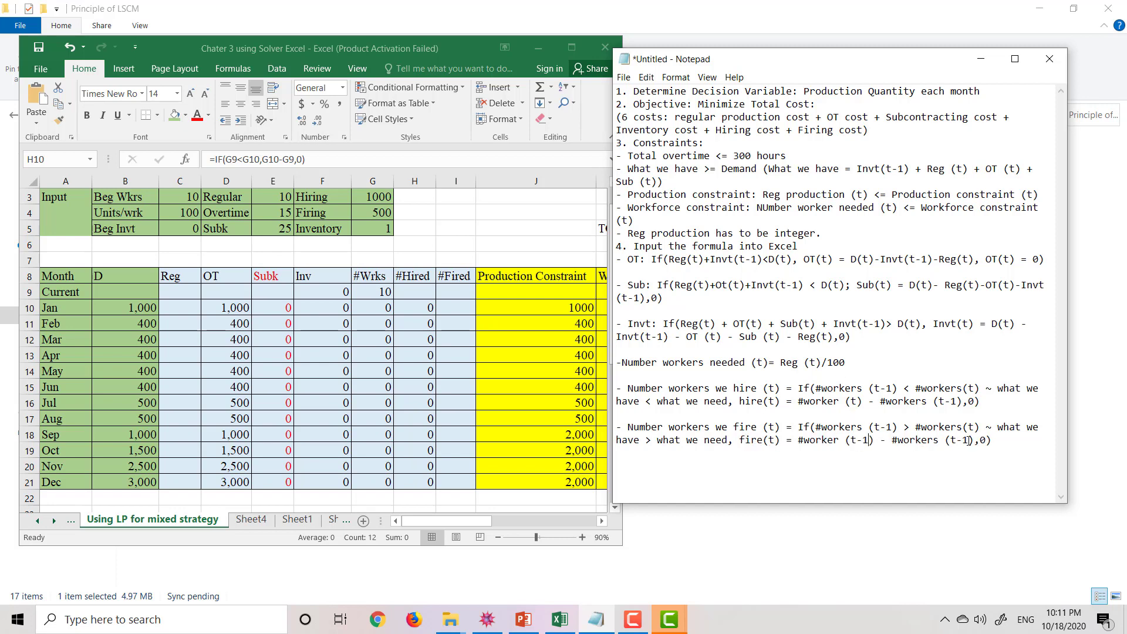
pyautogui.press('BackSpace')
pyautogui.press('BackSpace')
# - Enter January's #Fired formula in Excel as =IF(G9>G10,G9-G10,0) and fill it down through December
pyautogui.click(471, 331)
pyautogui.click(452, 307)
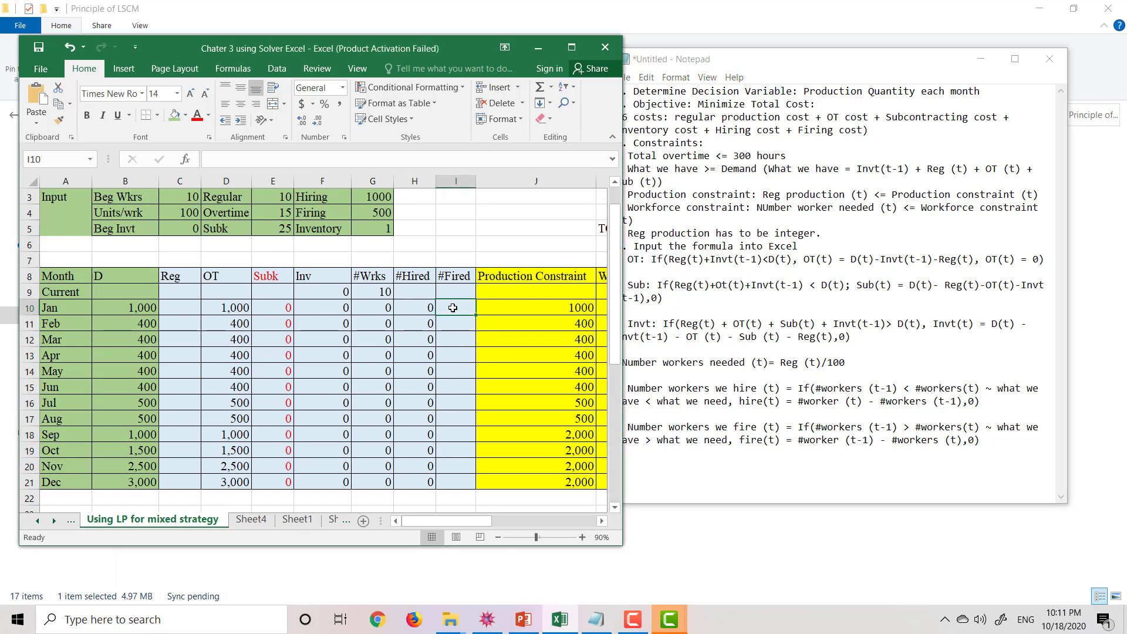
pyautogui.write('=if(')
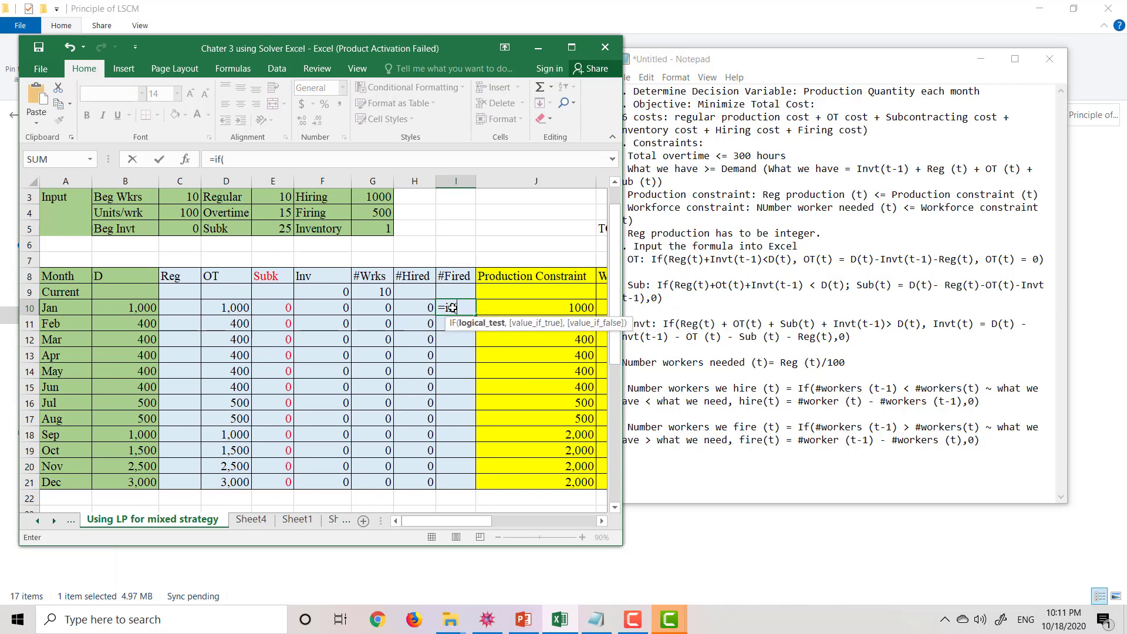
pyautogui.click(379, 294)
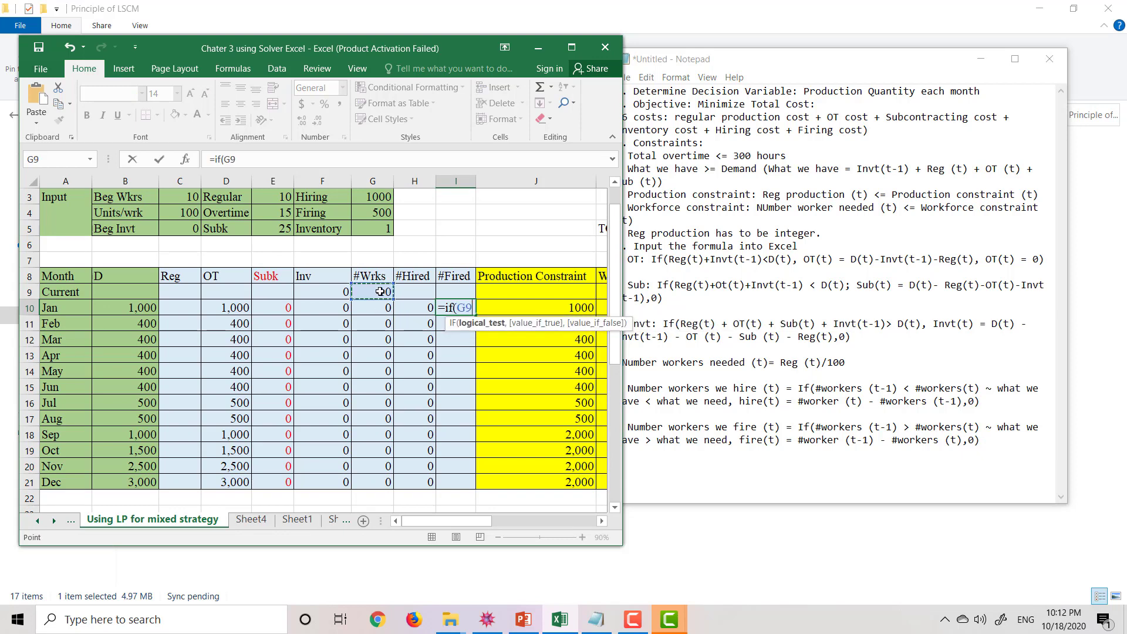
pyautogui.write('>')
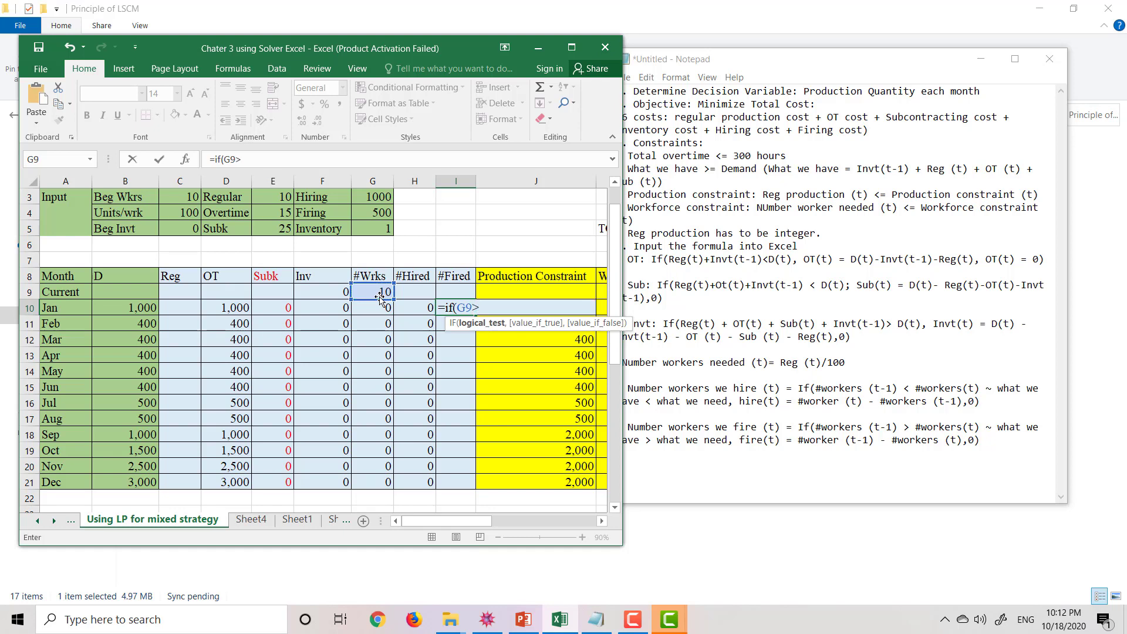
pyautogui.click(378, 311)
pyautogui.write(',')
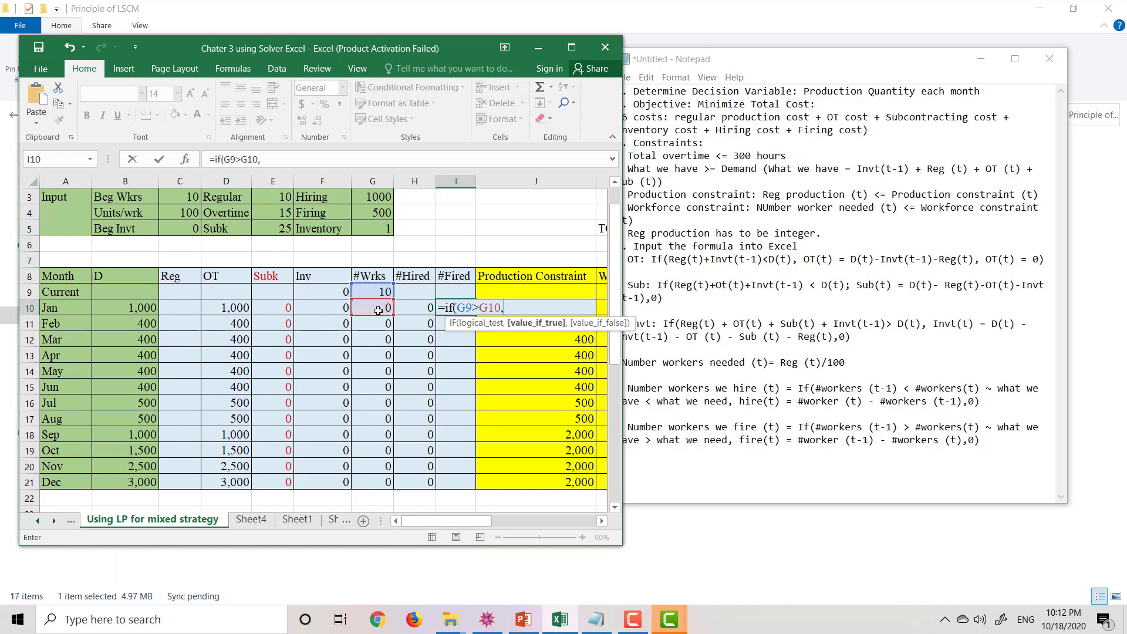
pyautogui.click(376, 288)
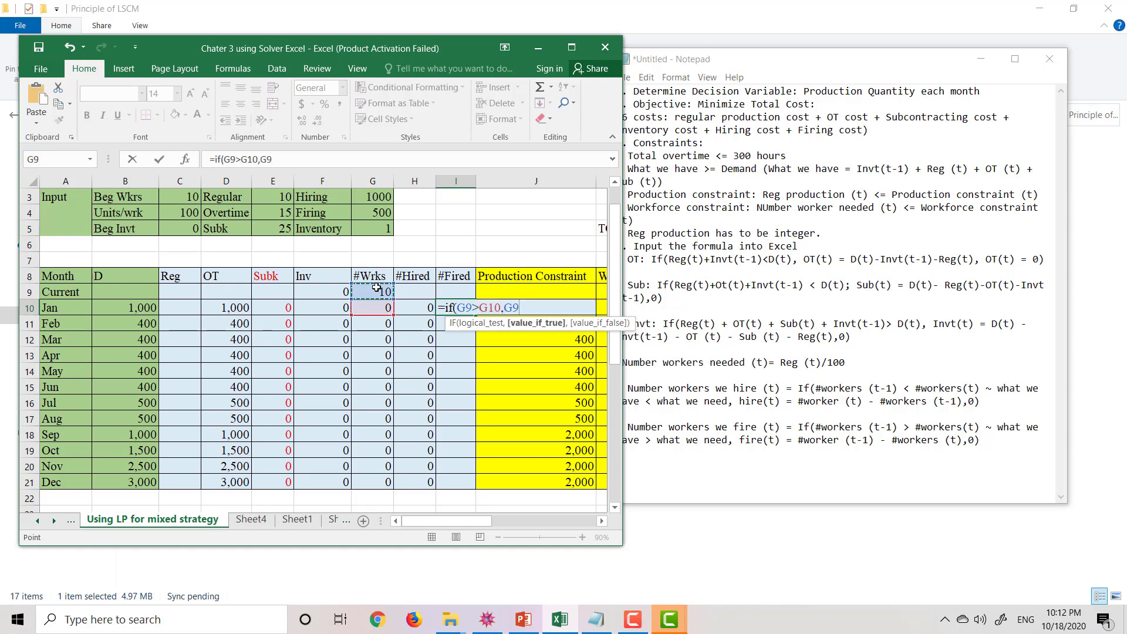
pyautogui.write('-')
pyautogui.click(375, 306)
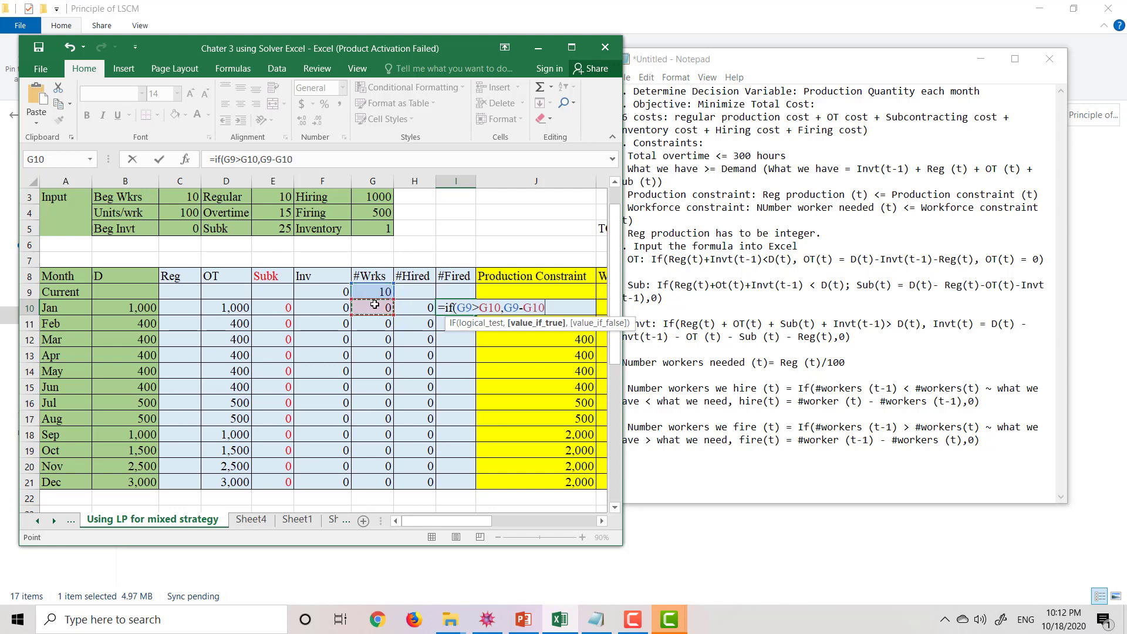
pyautogui.write(',')
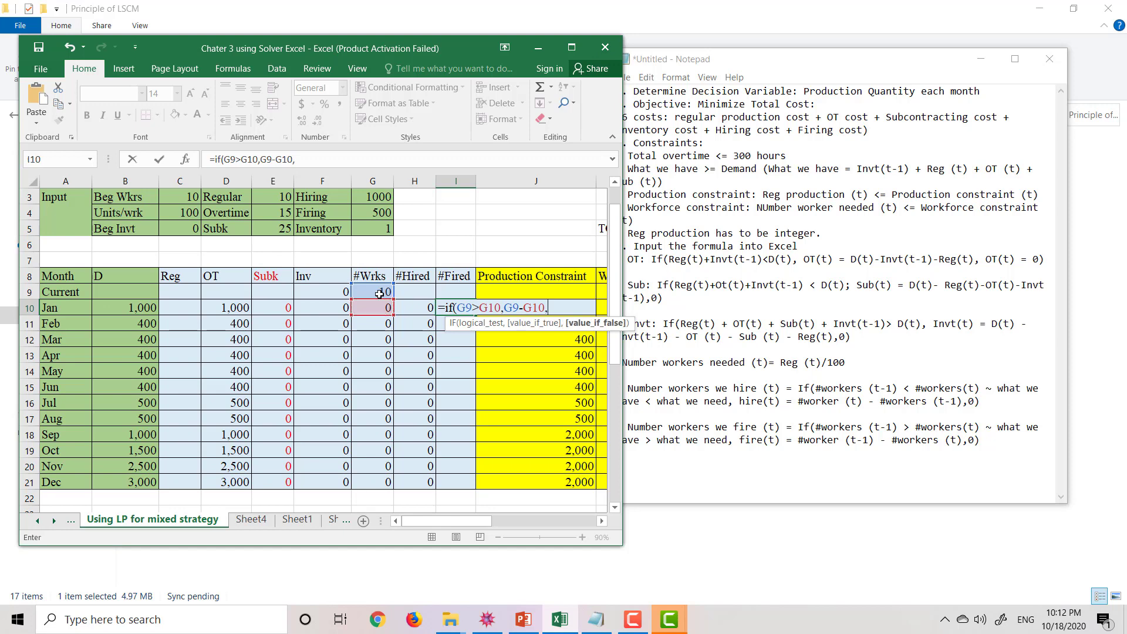
pyautogui.write('0)')
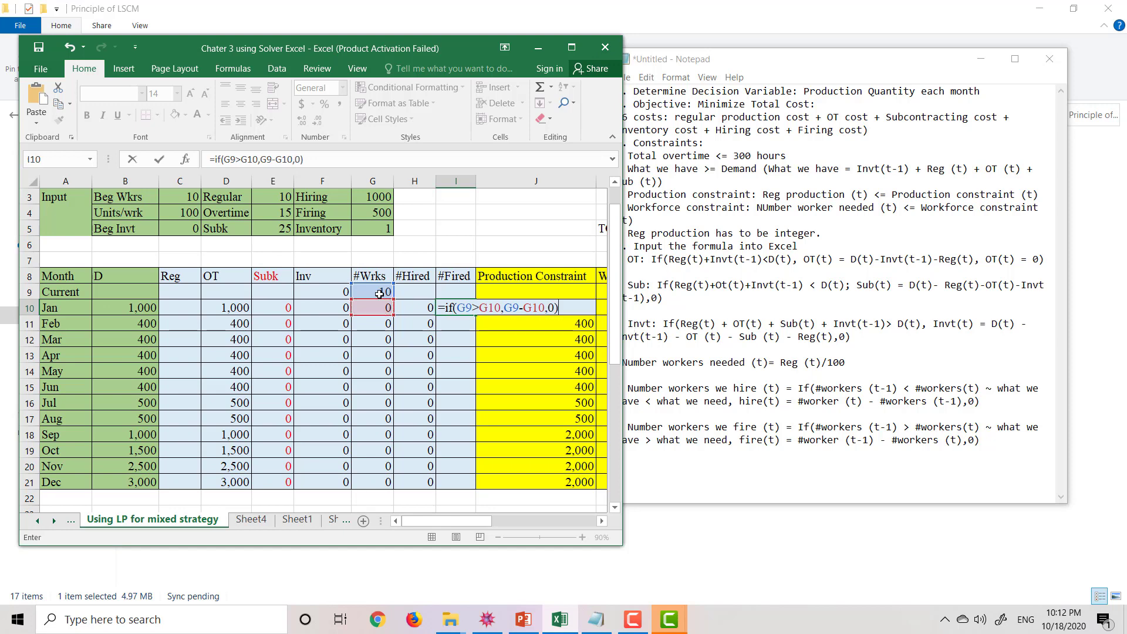
pyautogui.press('Return')
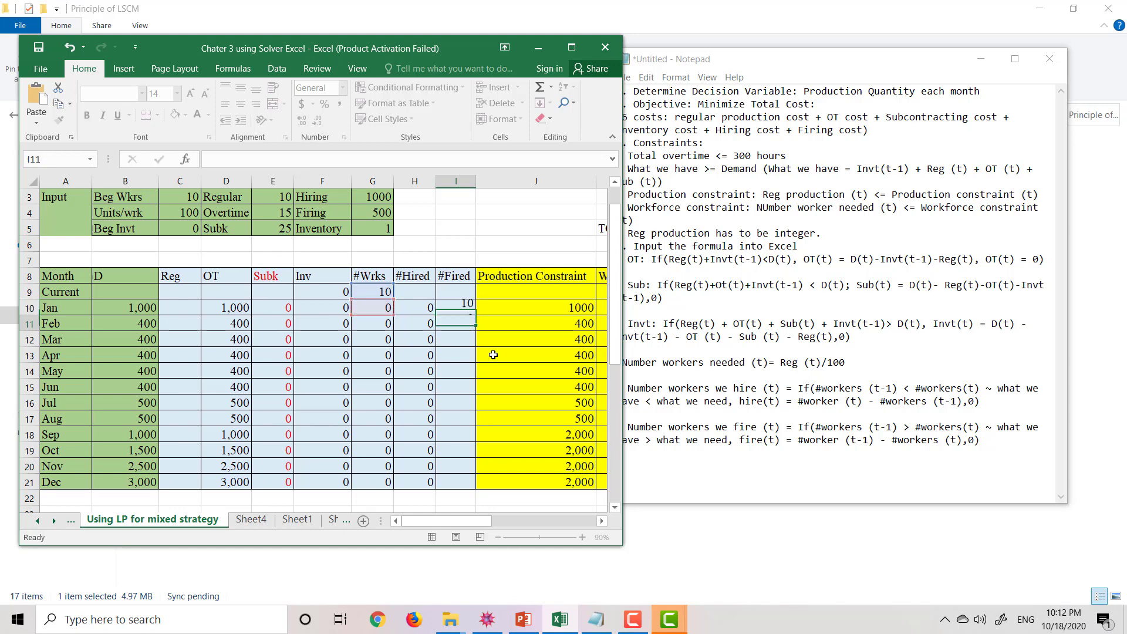
pyautogui.click(448, 300)
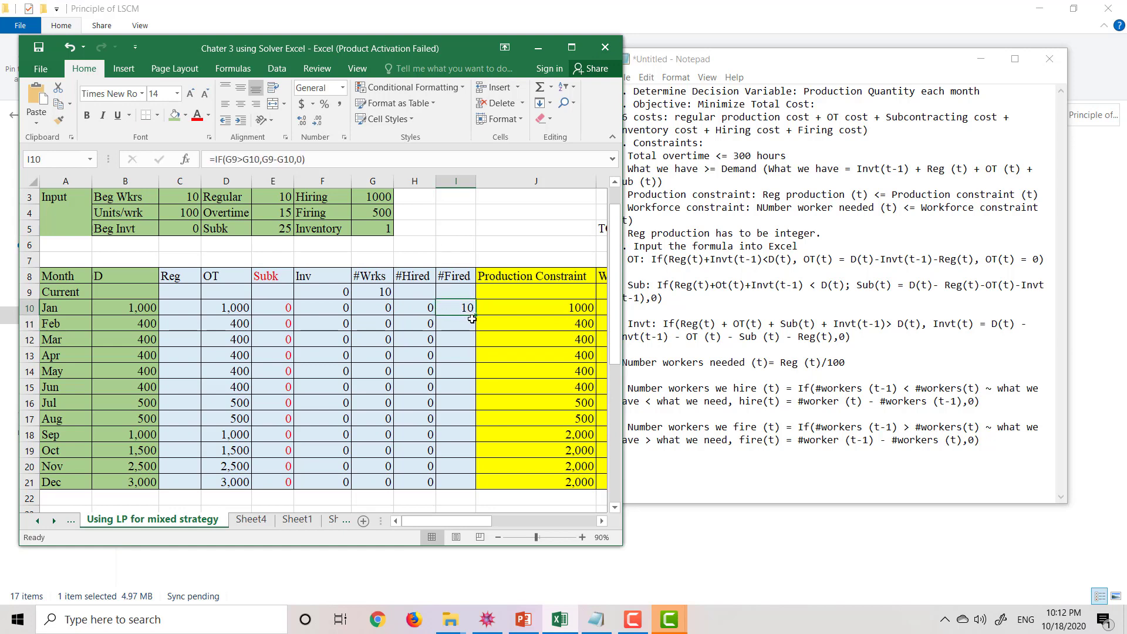
pyautogui.moveTo(475, 316); pyautogui.dragTo(454, 487)
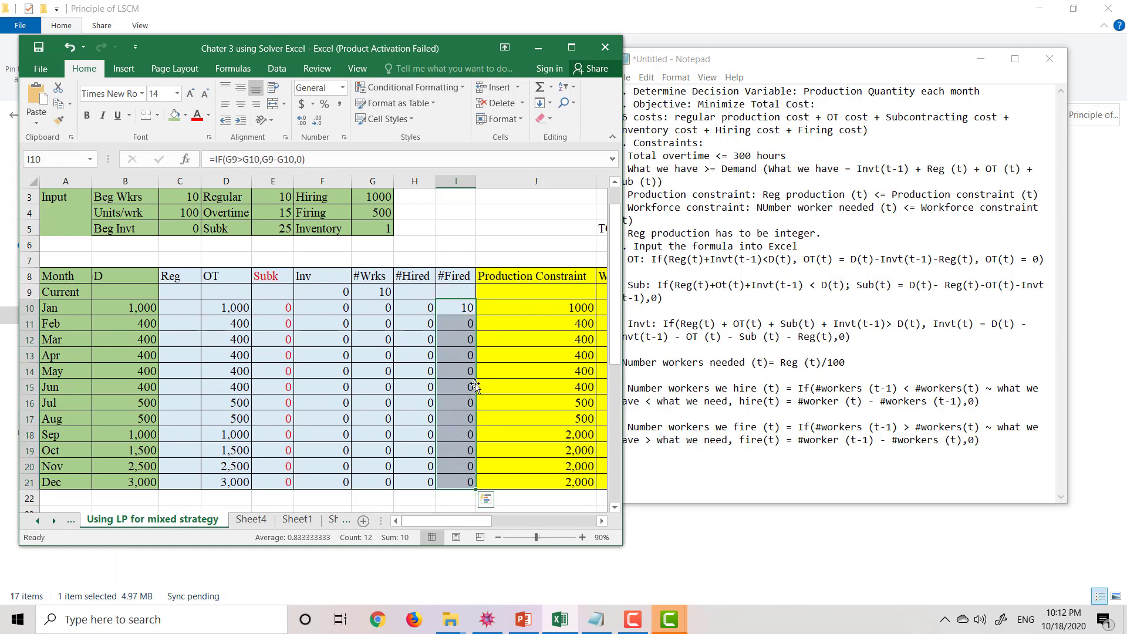
# - Maximize the workbook window and label cell B22 below the December demand "Total quantity"
pyautogui.click(572, 48)
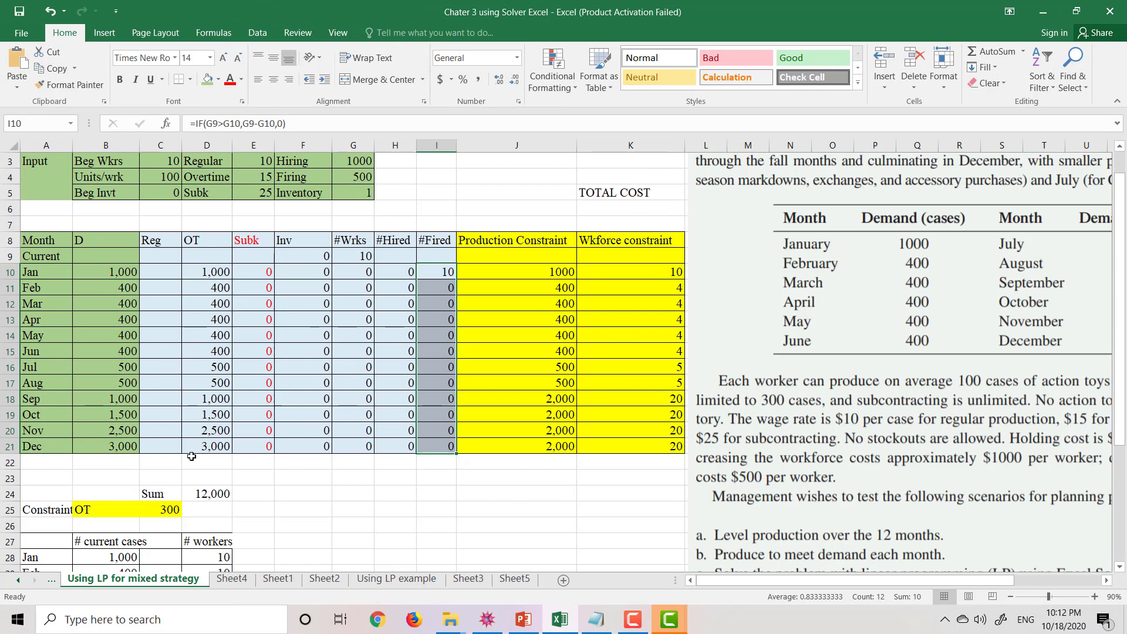
pyautogui.click(95, 464)
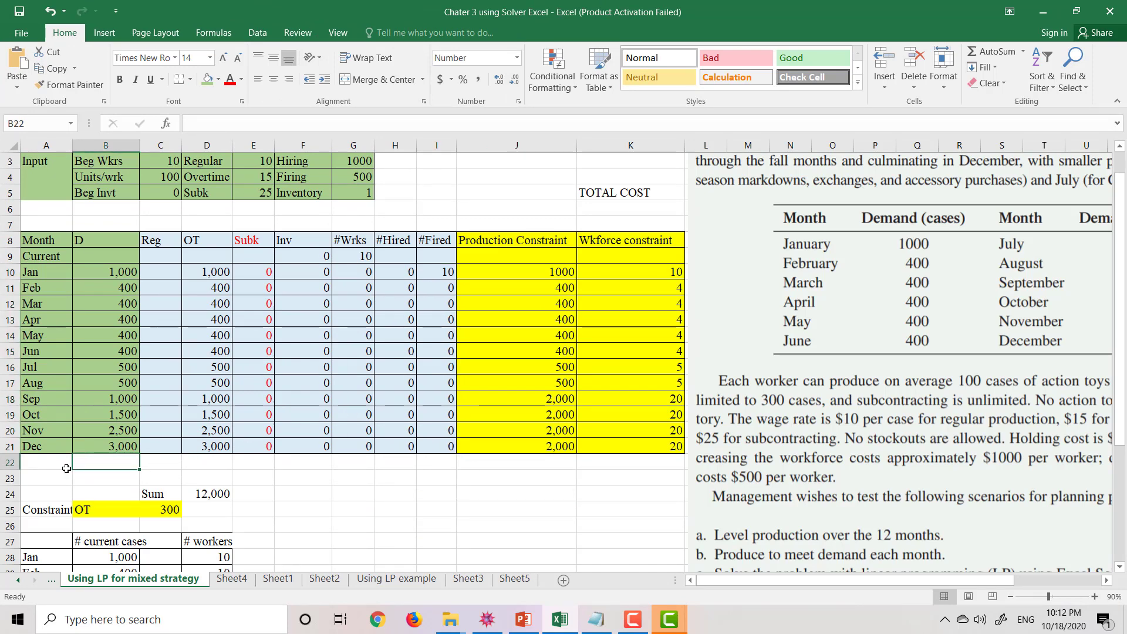
pyautogui.write('Toat')
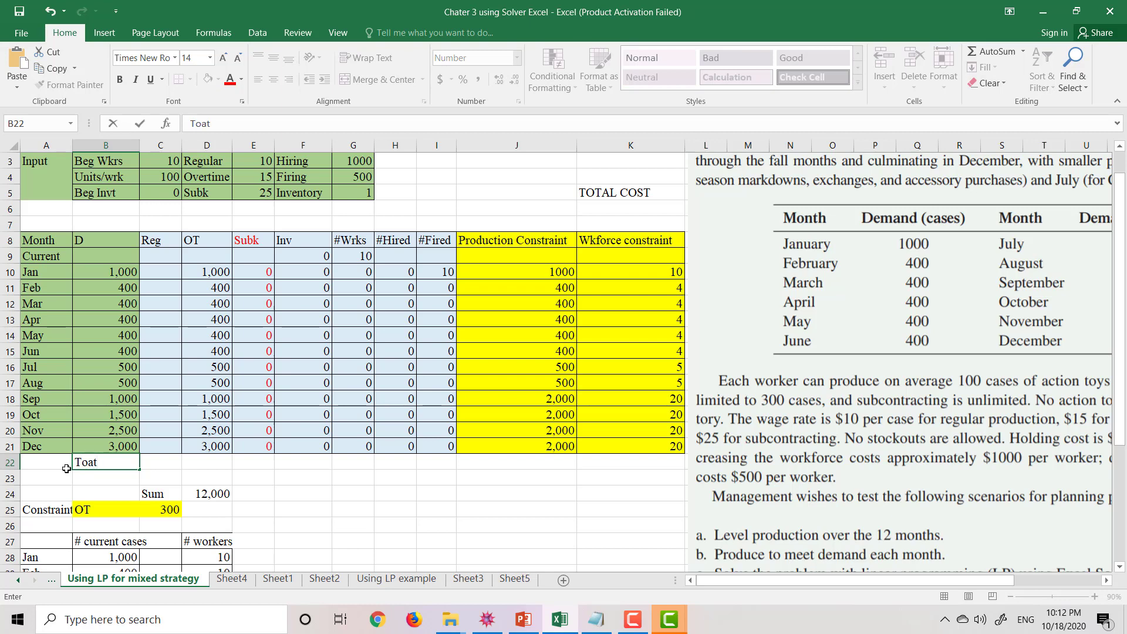
pyautogui.press('BackSpace')
pyautogui.write('tal quantity')
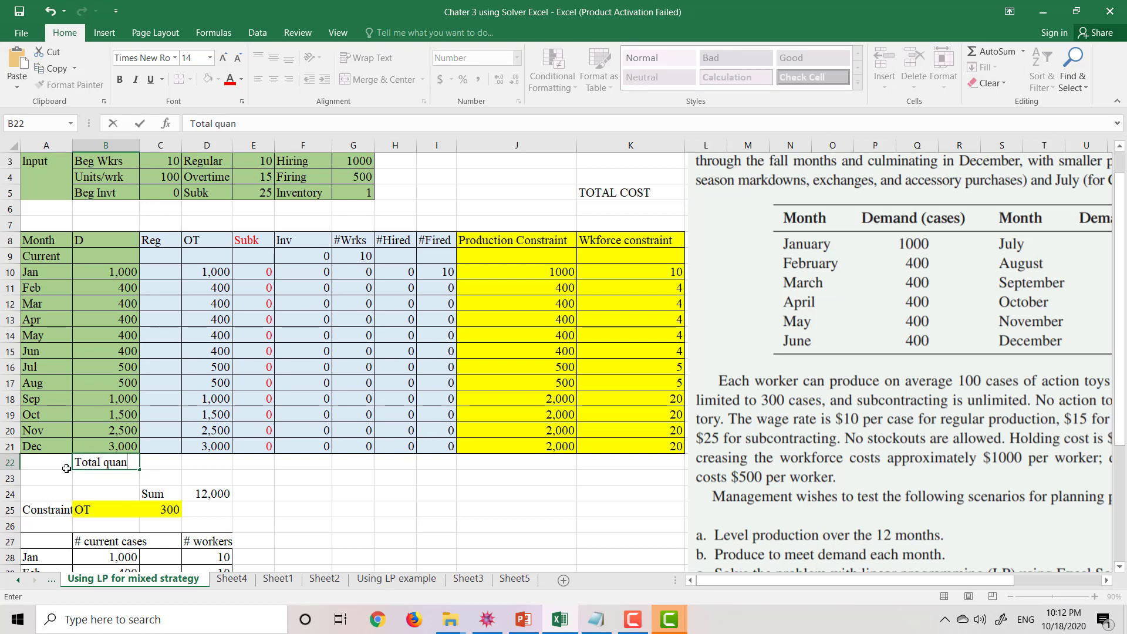
# - Total the Reg column in C22 with =SUM(C10:C21) and copy the formula across row 22 through the #Fired column
pyautogui.click(173, 464)
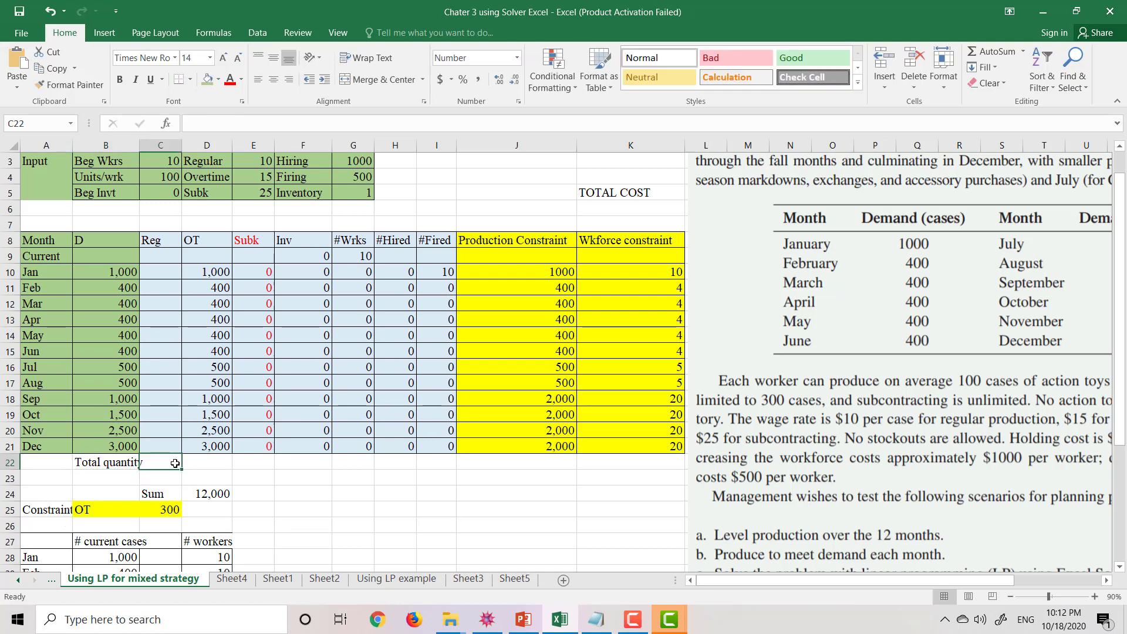
pyautogui.write('=sum(')
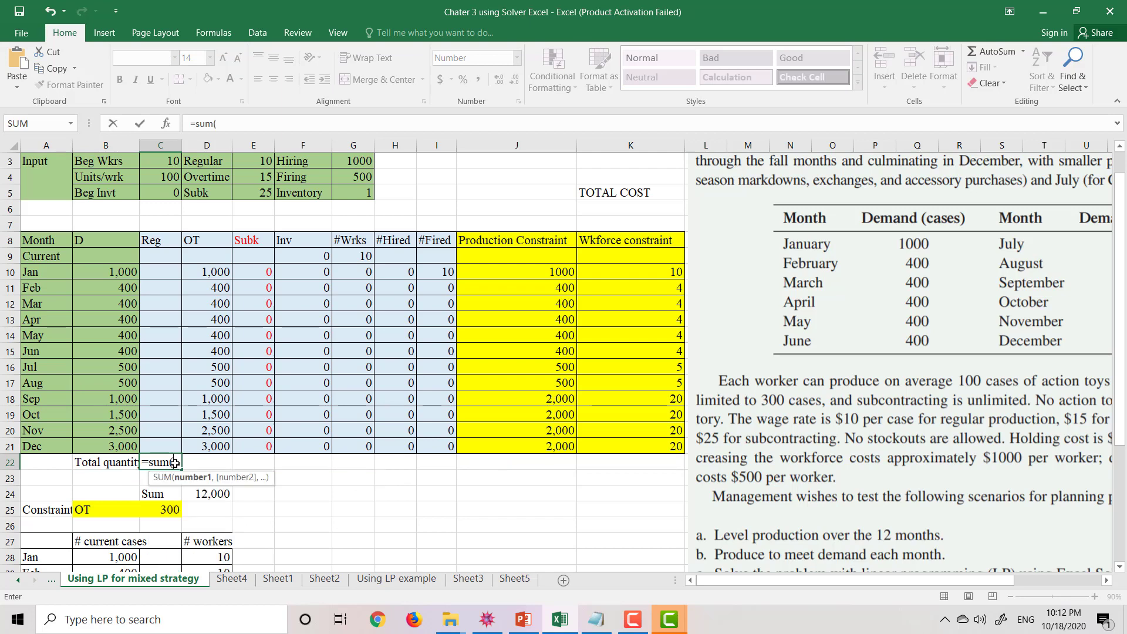
pyautogui.moveTo(170, 271); pyautogui.dragTo(152, 454)
pyautogui.press('Return')
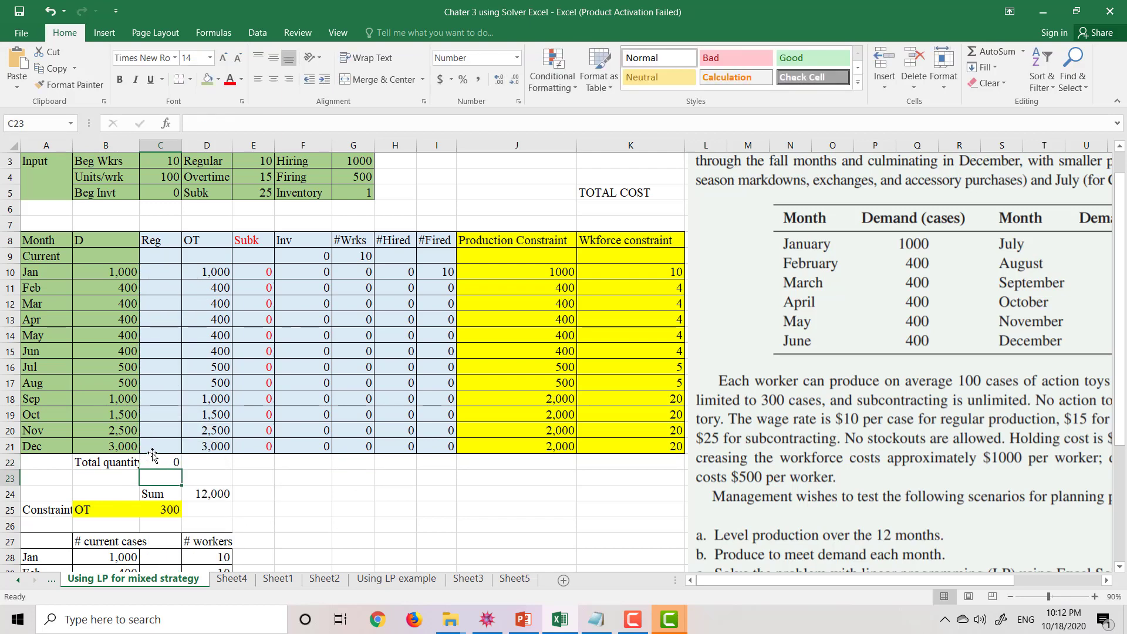
pyautogui.click(154, 461)
pyautogui.moveTo(182, 469); pyautogui.dragTo(441, 473)
# - Clear the #Wrks column's total in G22
pyautogui.click(365, 461)
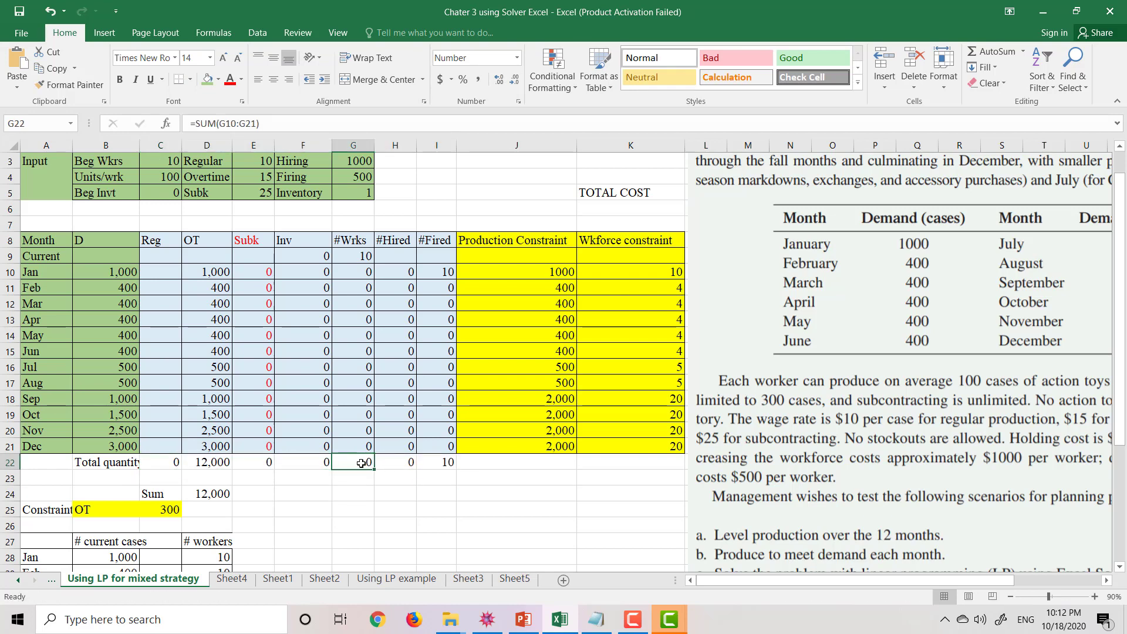
pyautogui.press('Delete')
pyautogui.click(400, 506)
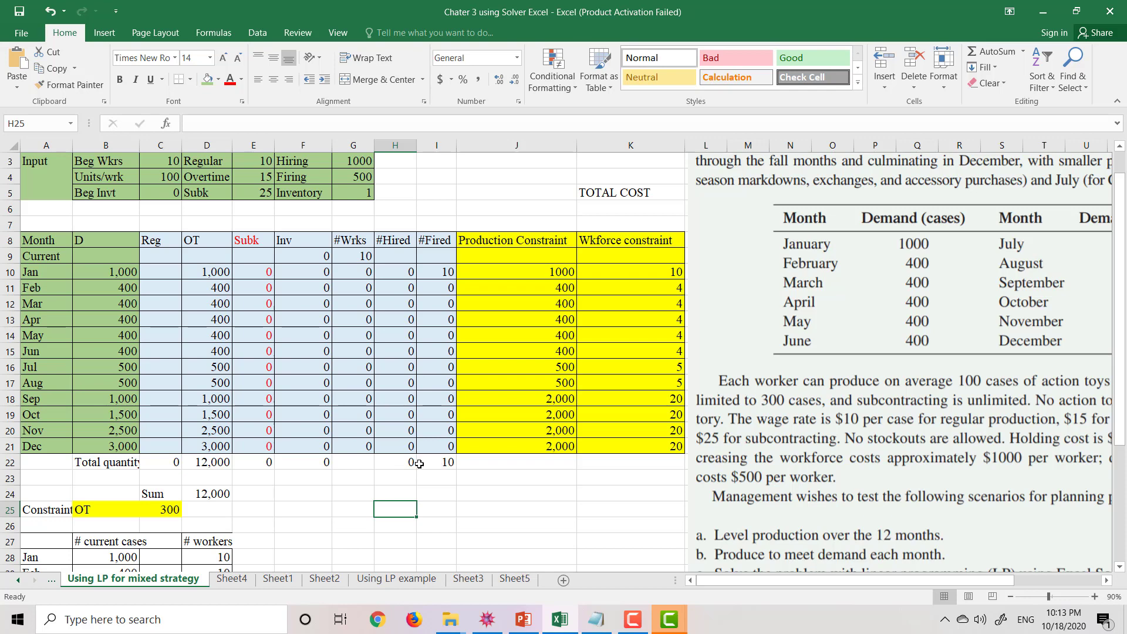
# - Move the problem picture clear of column L and start the TOTAL COST formula in L5 with =C22*E3+D22*E4
pyautogui.moveTo(692, 228); pyautogui.dragTo(770, 233)
pyautogui.click(713, 189)
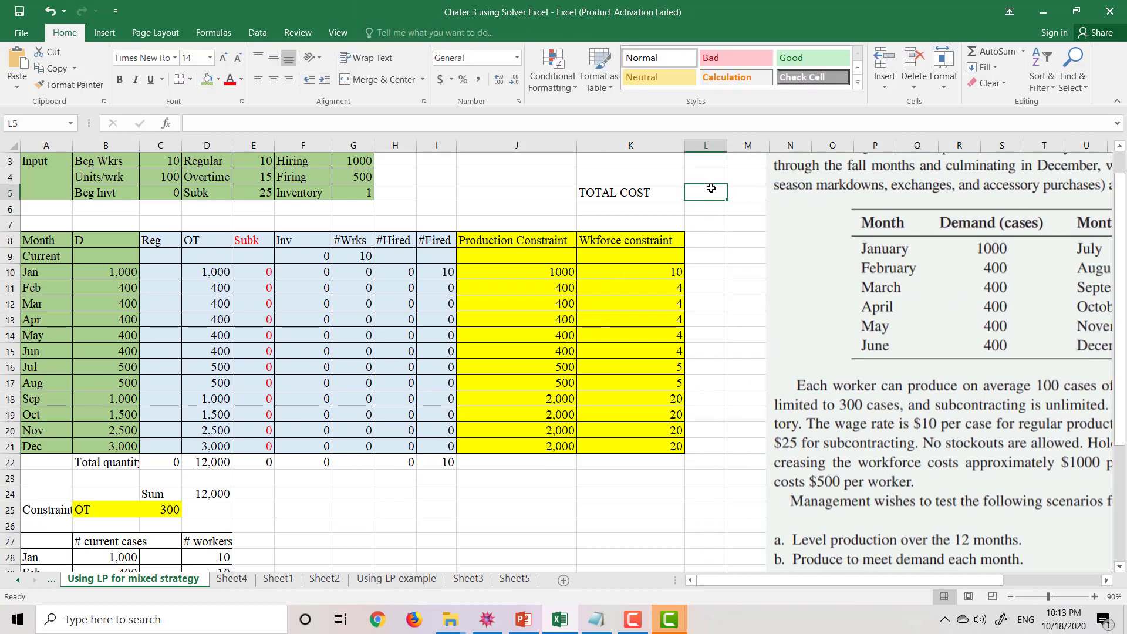
pyautogui.write('=')
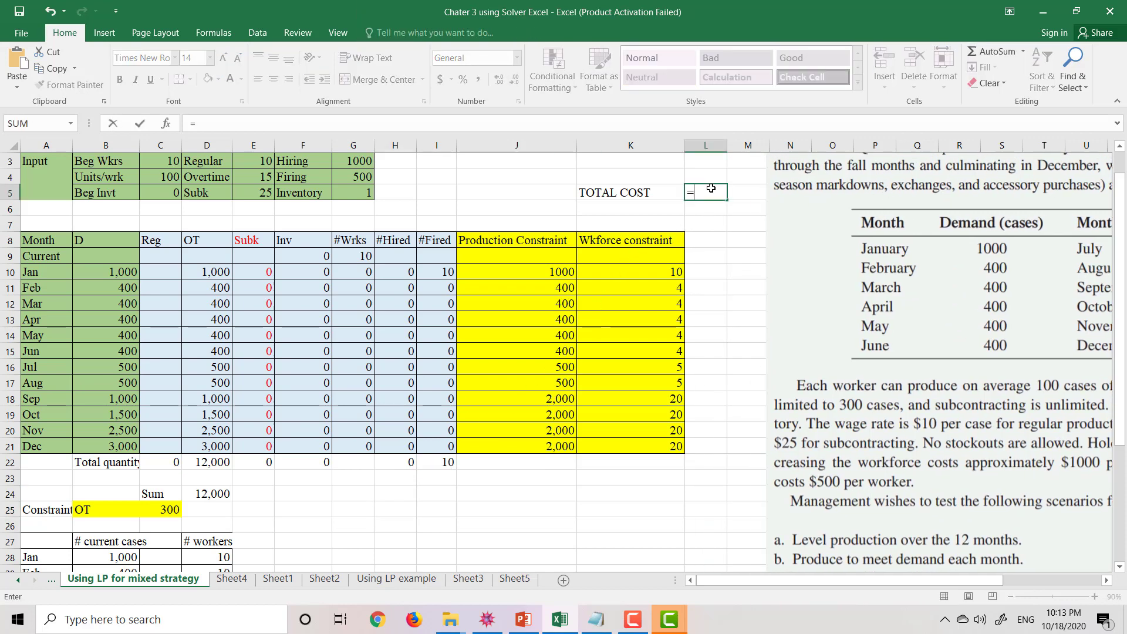
pyautogui.click(172, 458)
pyautogui.write('*')
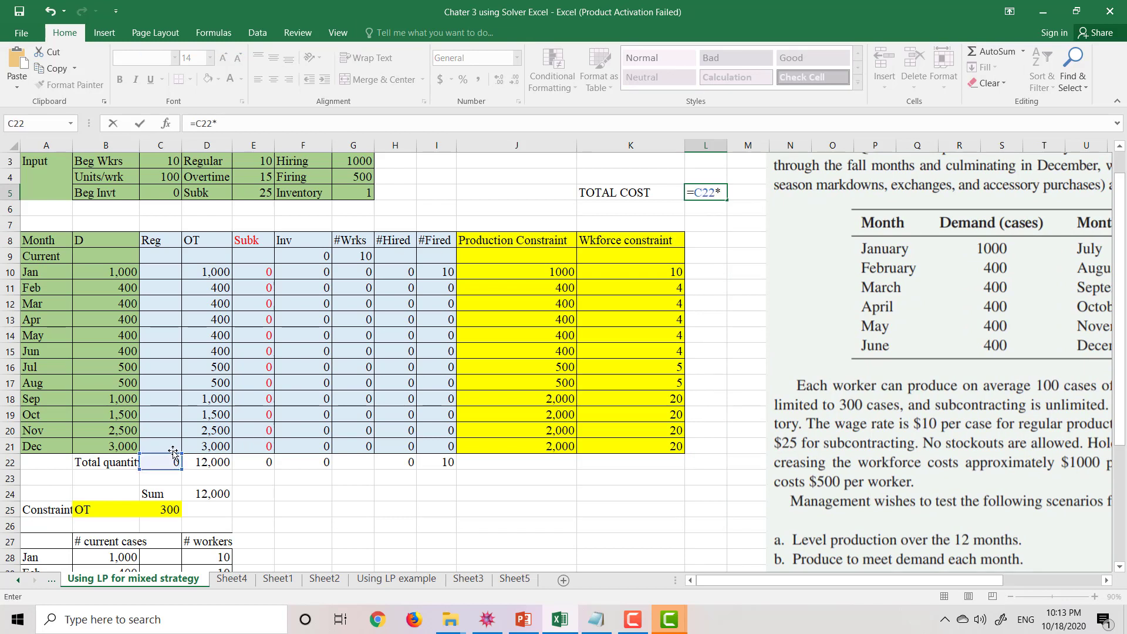
pyautogui.click(254, 163)
pyautogui.write('+')
pyautogui.click(219, 464)
pyautogui.write('*')
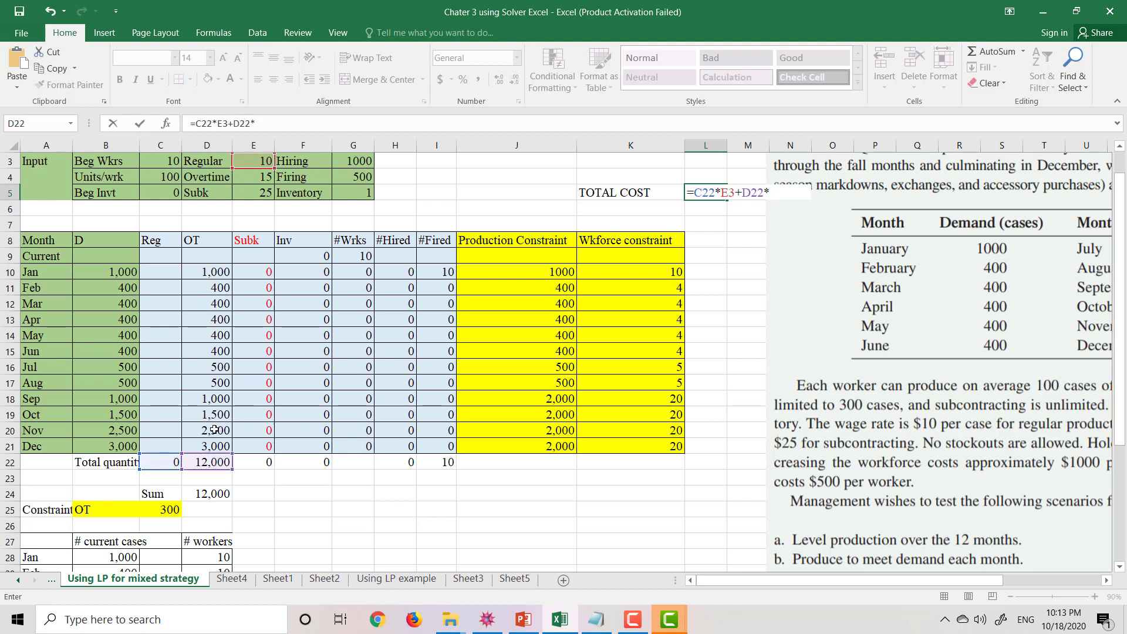
pyautogui.click(256, 180)
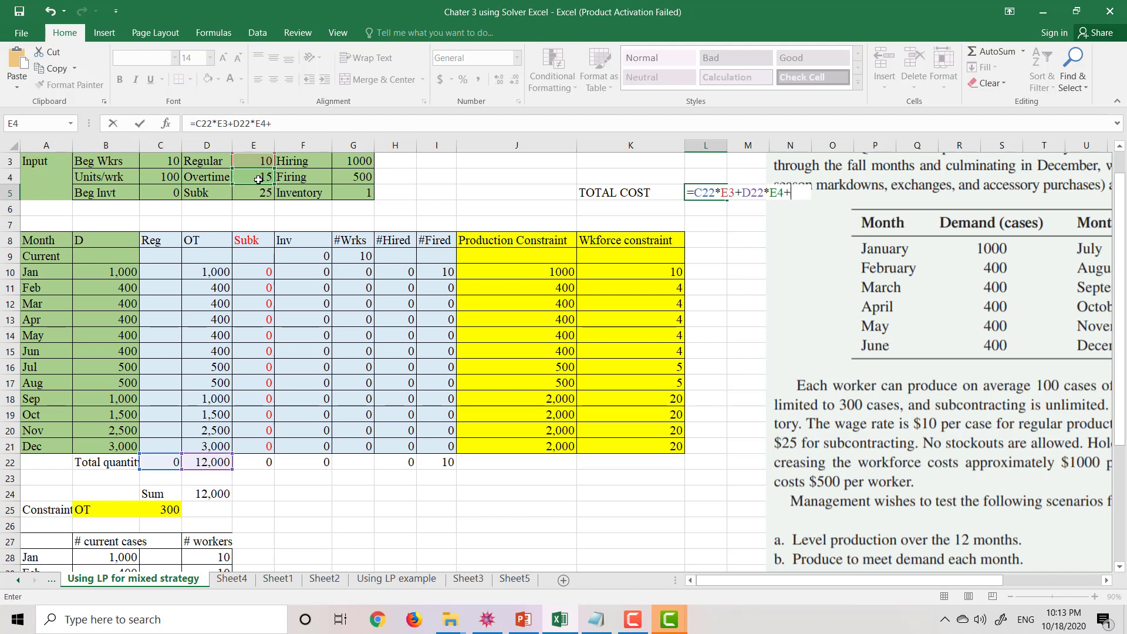
# - Extend the TOTAL COST formula with the subcontracting and inventory costs, +E22*E5+F22*G5
pyautogui.write('+')
pyautogui.click(254, 462)
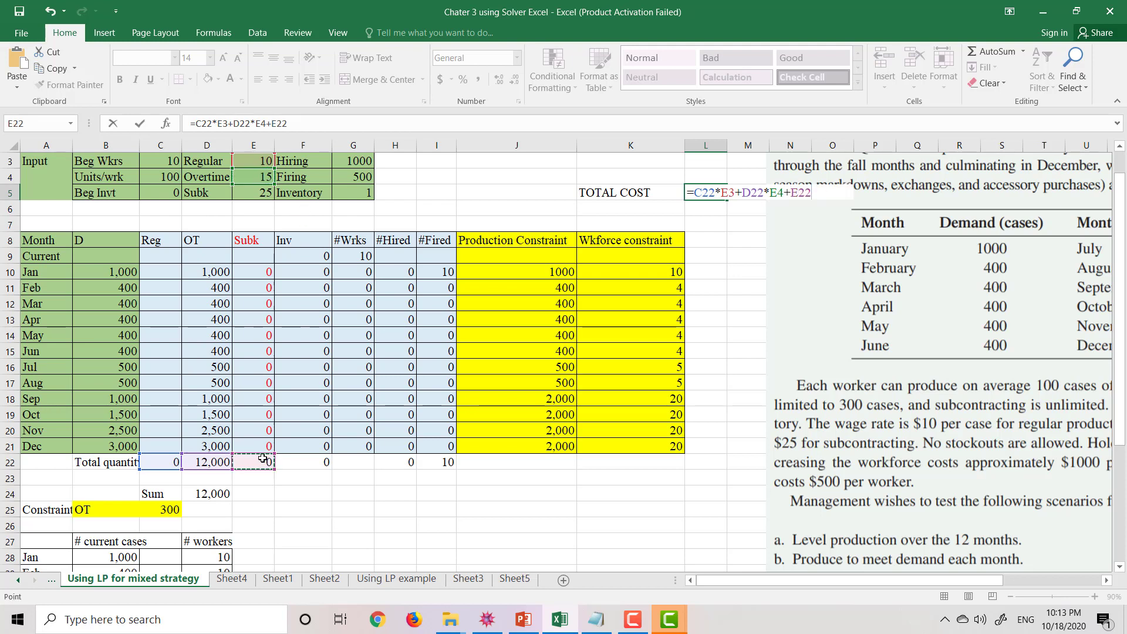
pyautogui.write('*')
pyautogui.click(262, 190)
pyautogui.write('+')
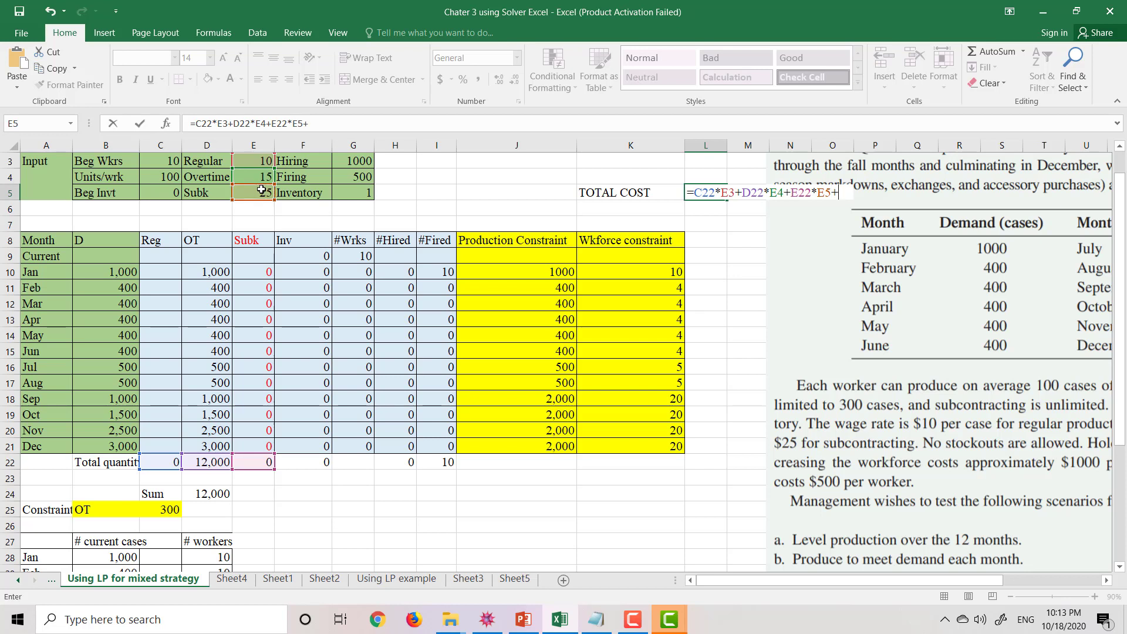
pyautogui.click(323, 462)
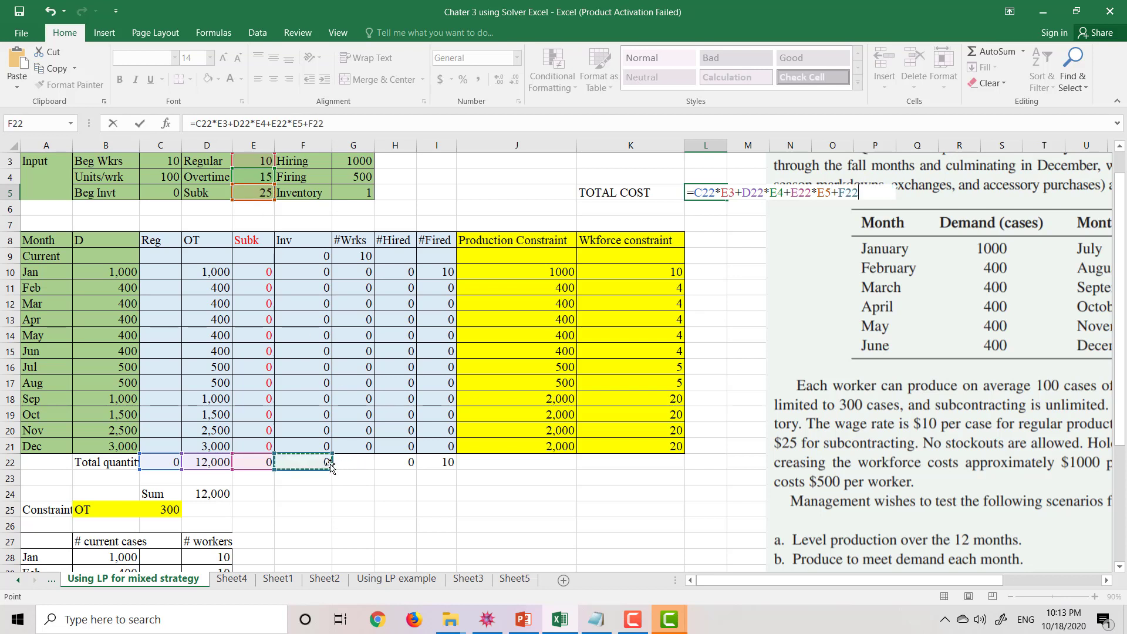
pyautogui.write('*')
pyautogui.click(358, 194)
# - Finish the TOTAL COST formula with the hiring and firing costs, +H22*G3+I22*G4, and widen column L to fit the result
pyautogui.write('+')
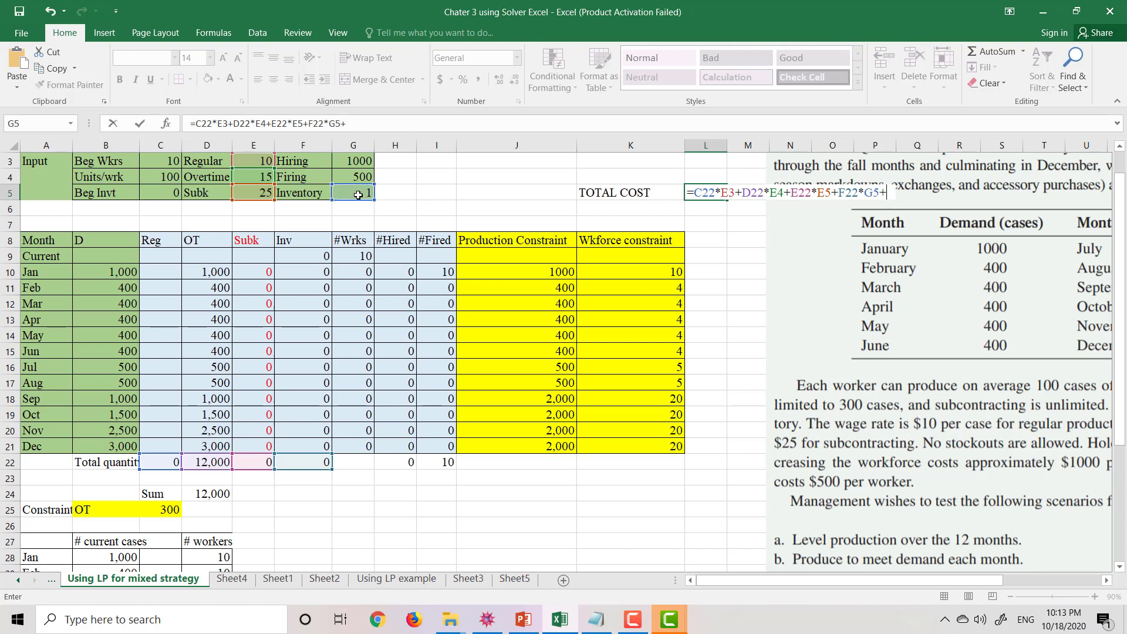
pyautogui.click(412, 464)
pyautogui.write('*')
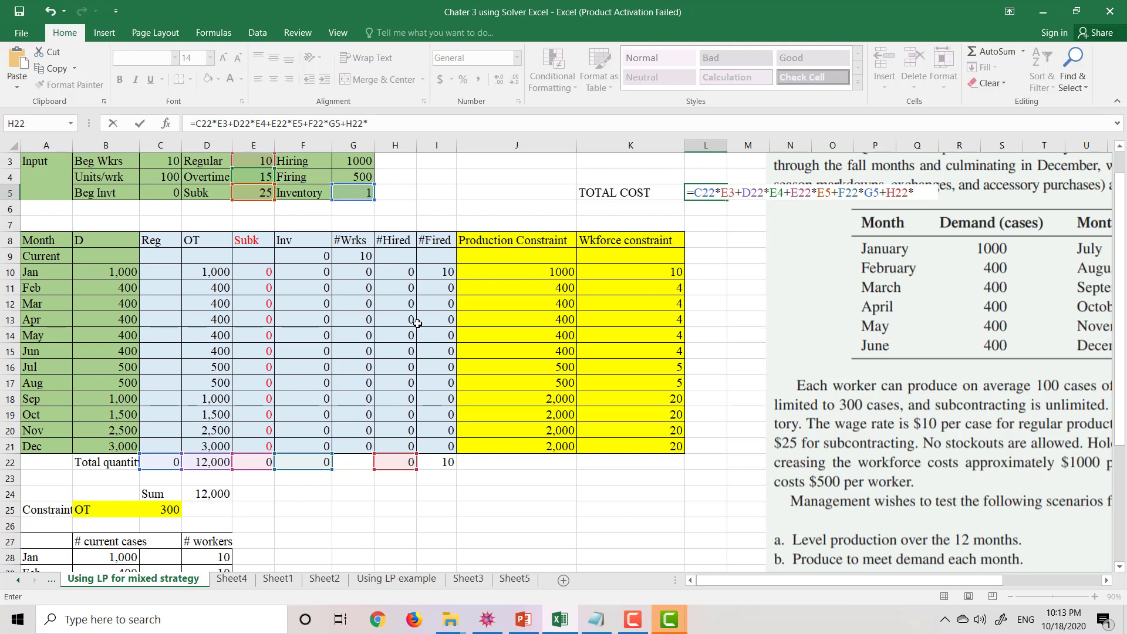
pyautogui.click(365, 161)
pyautogui.write('+')
pyautogui.click(435, 462)
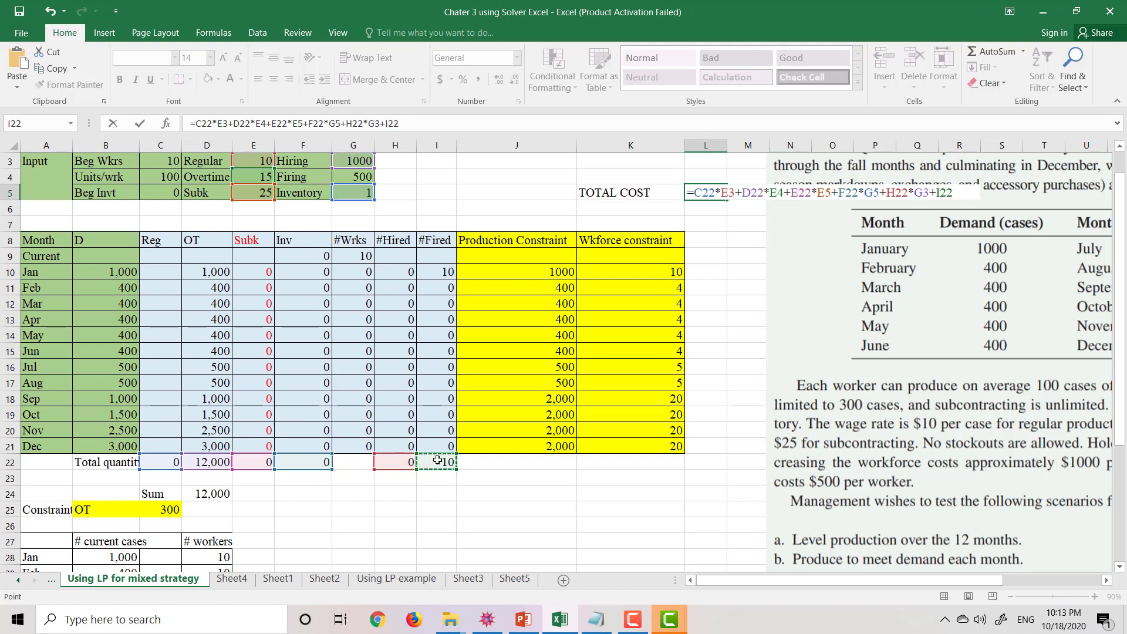
pyautogui.write('*')
pyautogui.click(371, 178)
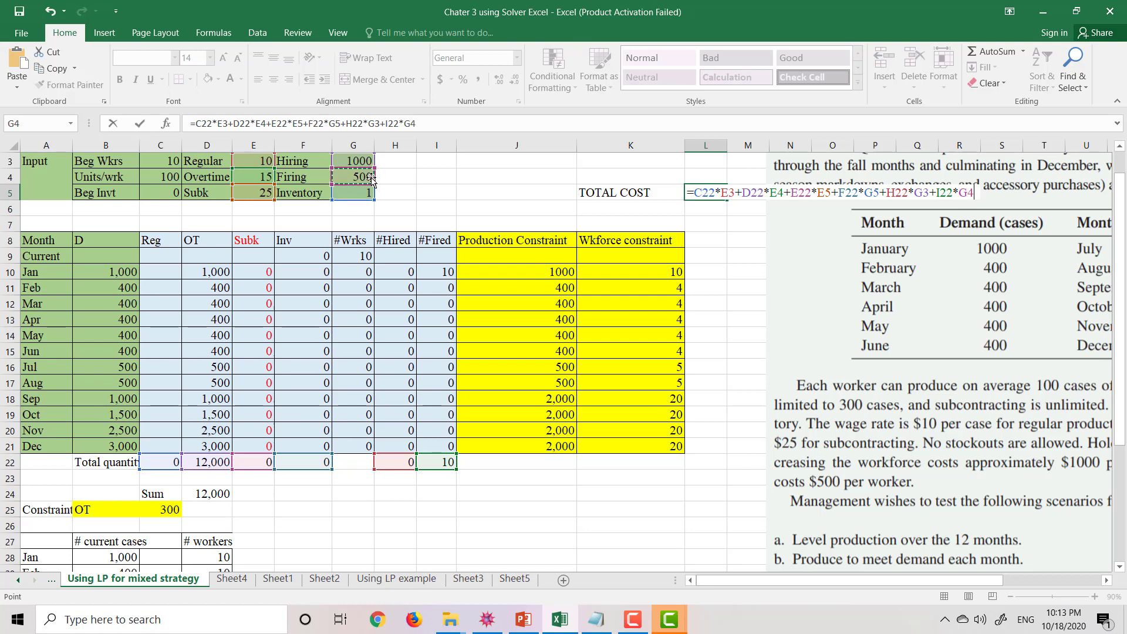
pyautogui.press('Return')
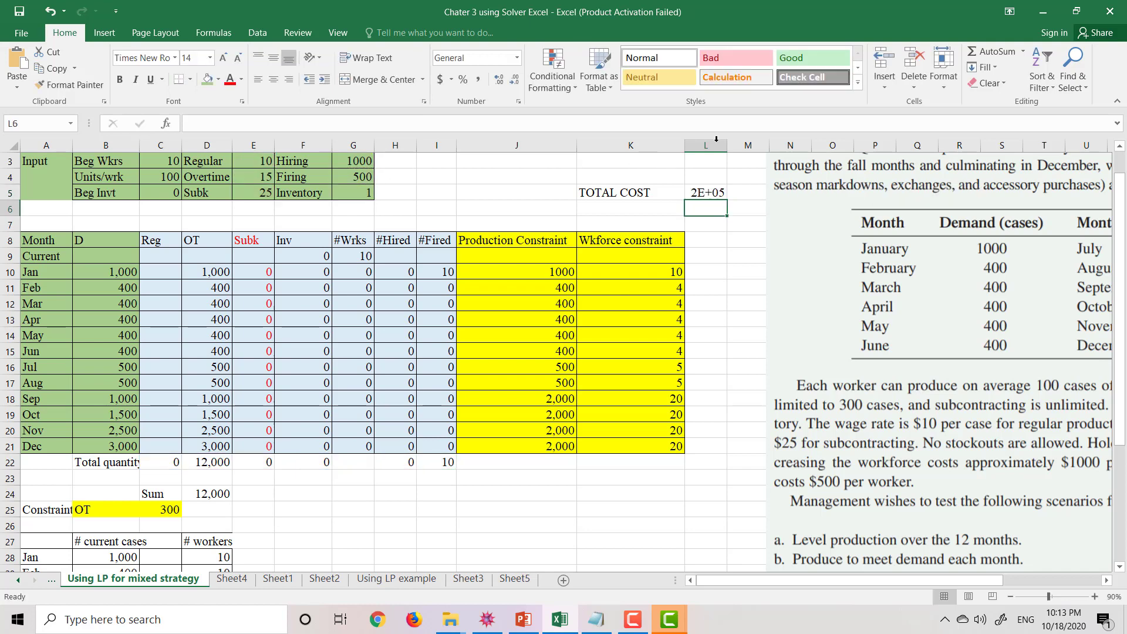
pyautogui.moveTo(727, 143); pyautogui.dragTo(743, 144)
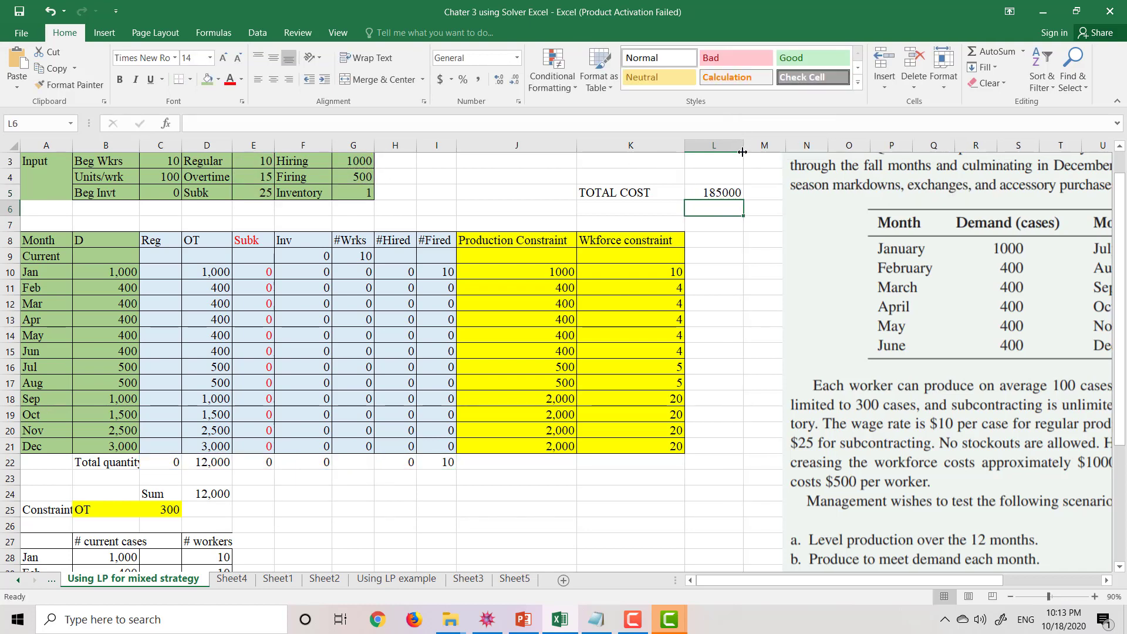
pyautogui.click(721, 193)
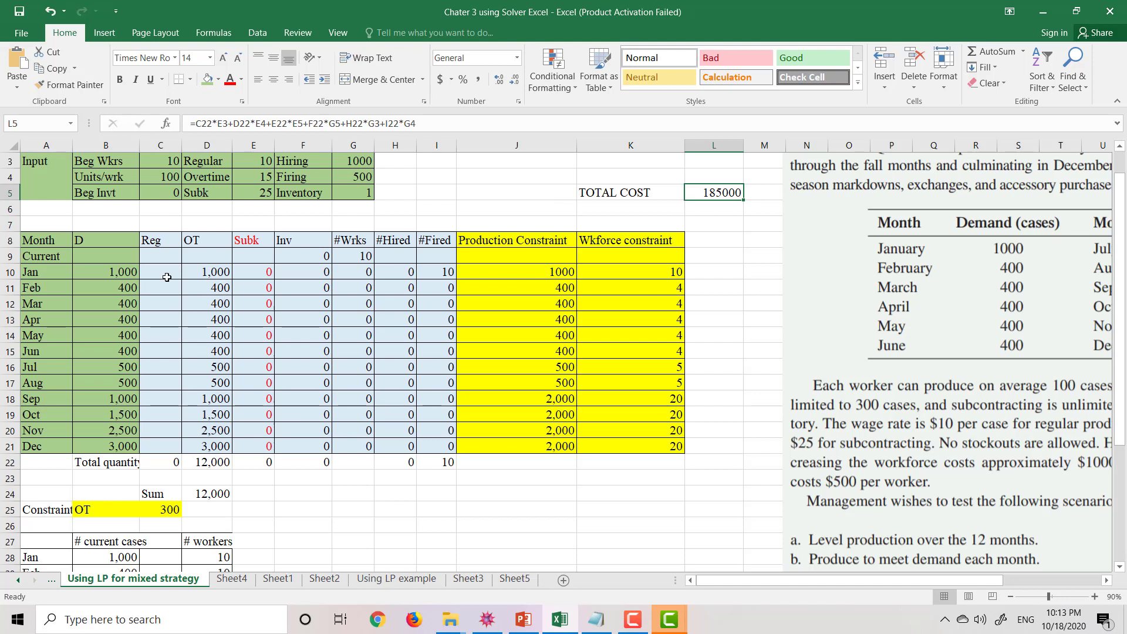
pyautogui.moveTo(165, 273); pyautogui.dragTo(166, 442)
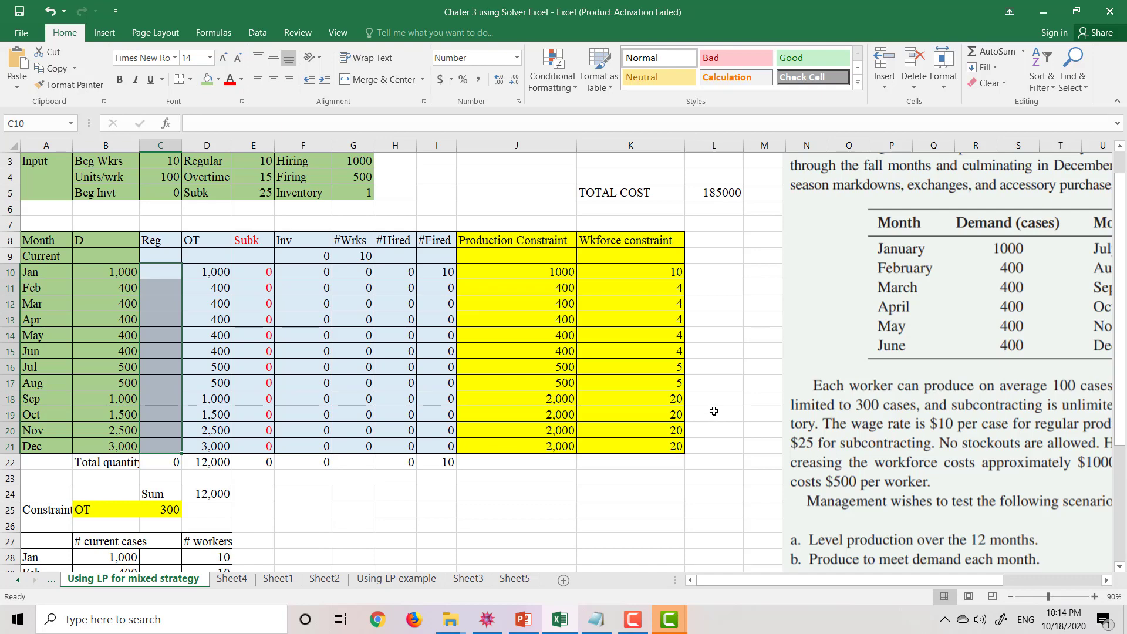
pyautogui.scroll(-1, 713, 411)
pyautogui.scroll(2, 714, 411)
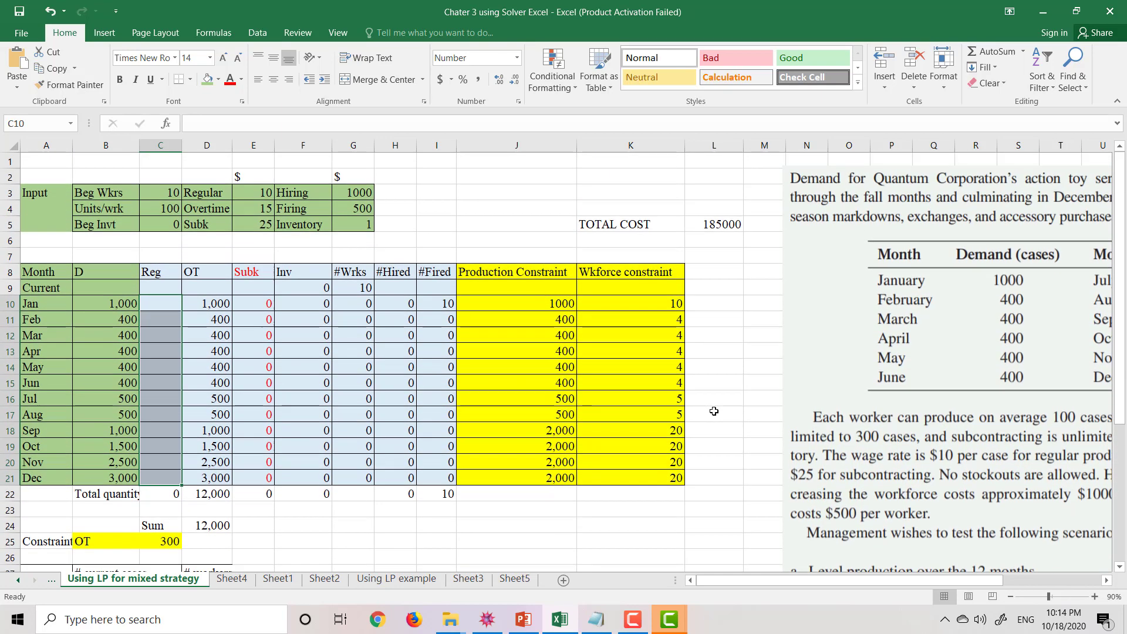
# - Switch to the Notepad notes and add the line "- Total cost = Sum(6 costs)" after the workers-fired formula
pyautogui.click(596, 619)
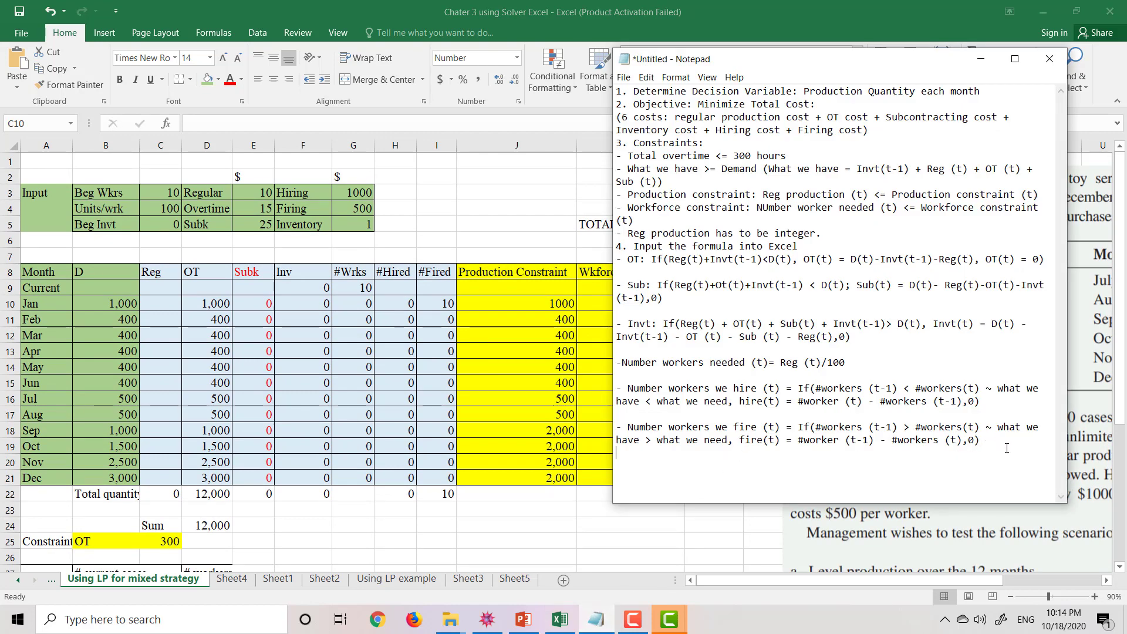
pyautogui.write('- Total cost')
pyautogui.press('Return')
pyautogui.press('BackSpace')
pyautogui.write('= Sum(6 ')
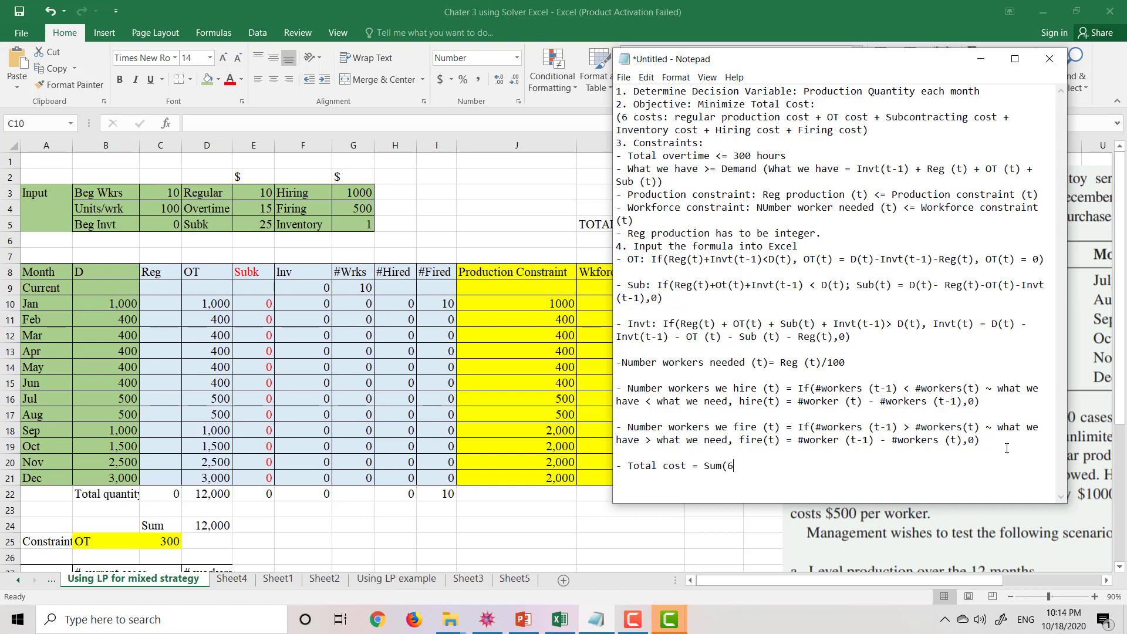
pyautogui.write('costs)')
# - Add the line "- Sum (OT)" to the notes for the total overtime constraint
pyautogui.moveTo(627, 156); pyautogui.dragTo(787, 156)
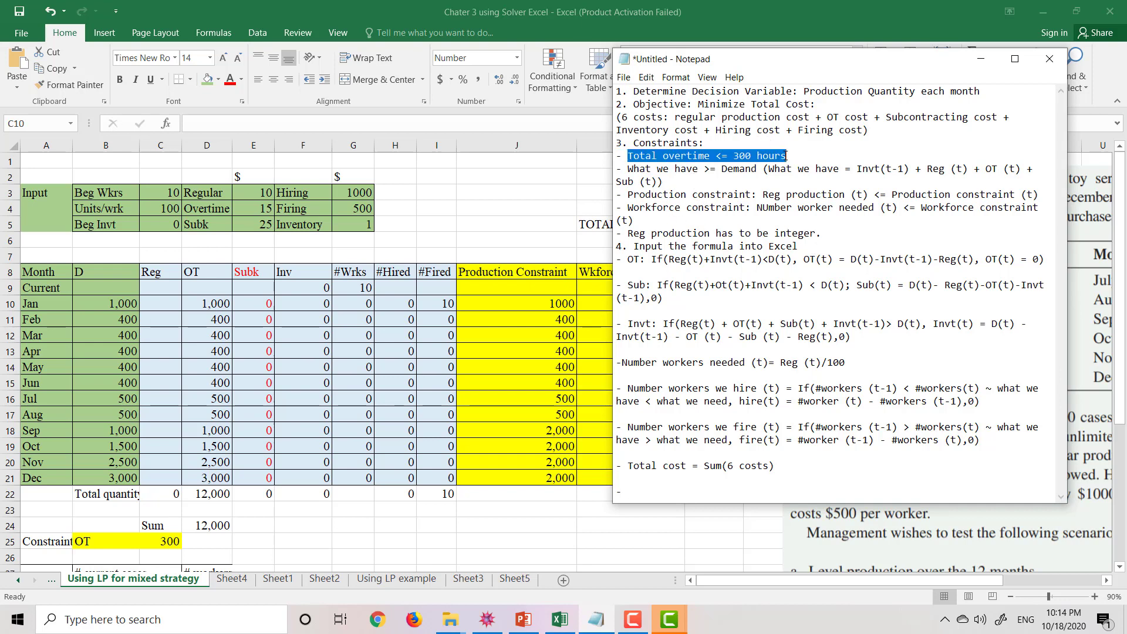
pyautogui.click(815, 259)
pyautogui.moveTo(634, 157); pyautogui.dragTo(797, 157)
pyautogui.click(810, 217)
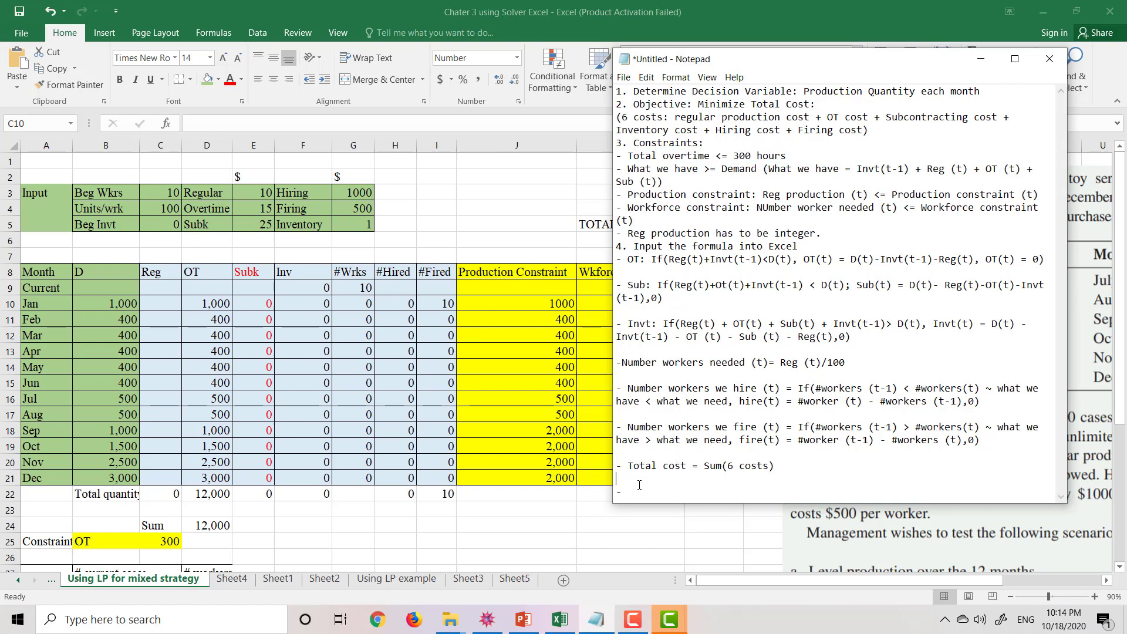
pyautogui.write('Sum (OT)')
pyautogui.press('Return')
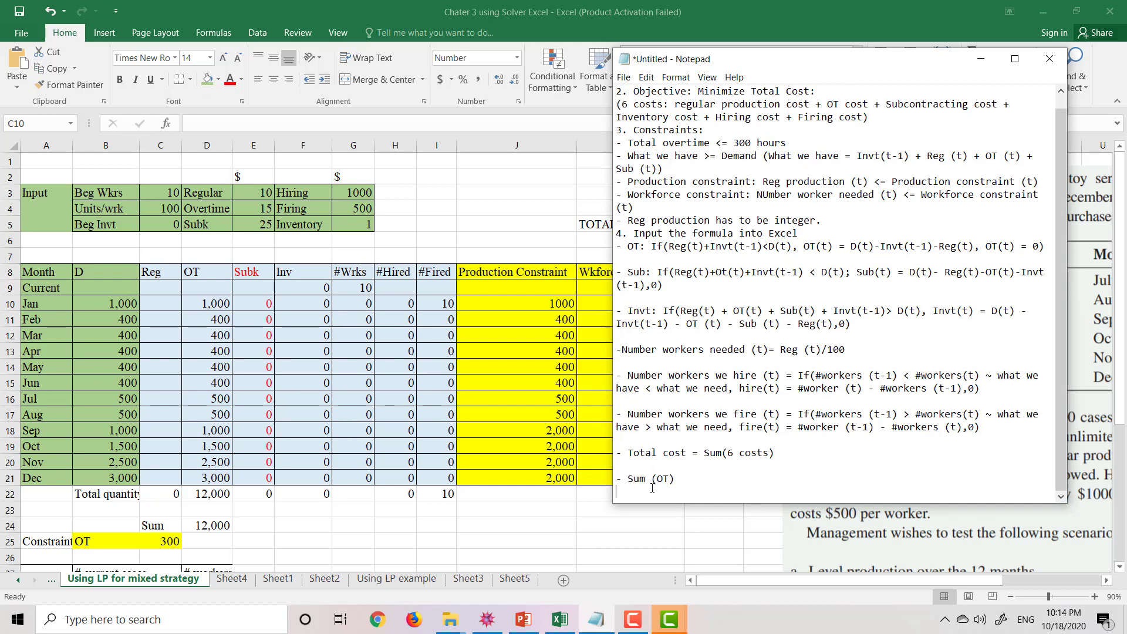
# - Return to Excel and total the monthly OT quantities D10:D21 with a SUM formula in D24
pyautogui.click(209, 526)
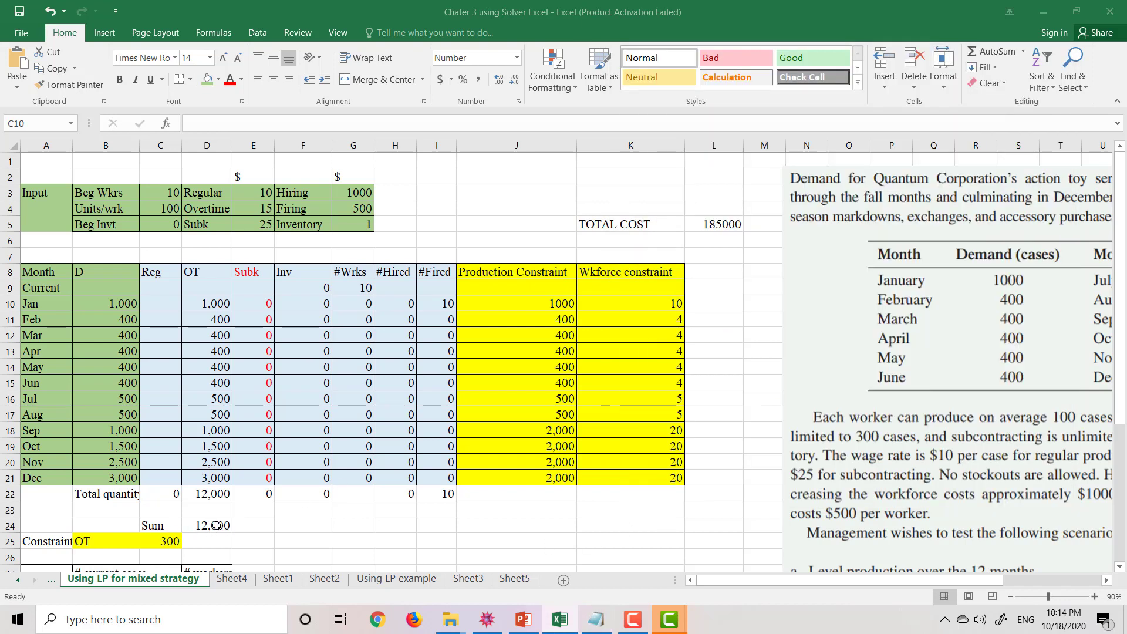
pyautogui.write('=su')
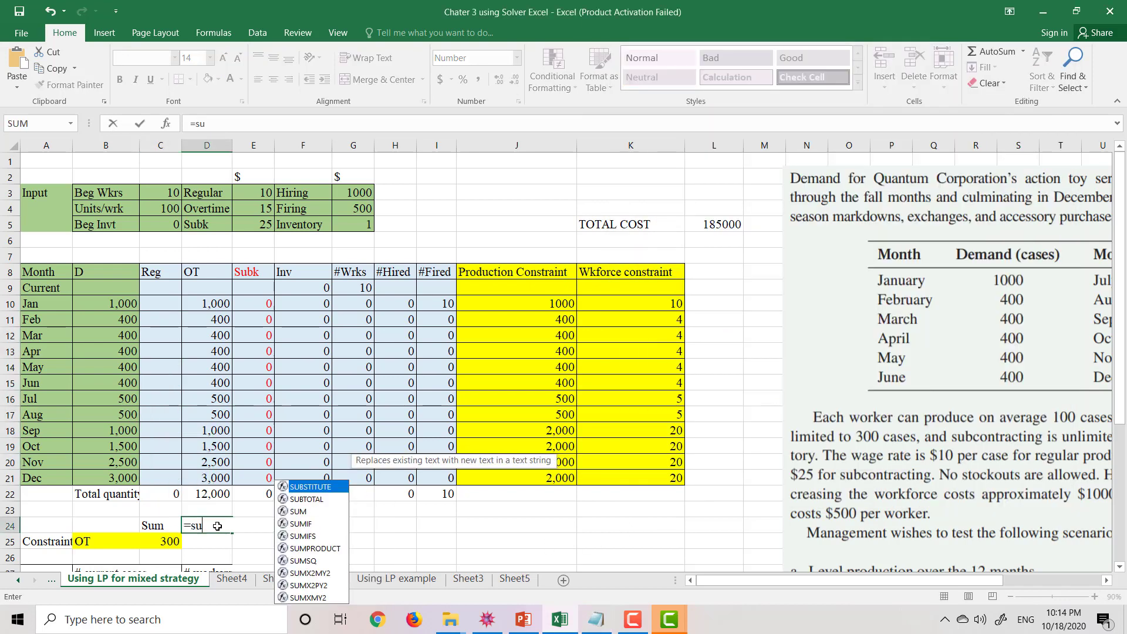
pyautogui.write('m(')
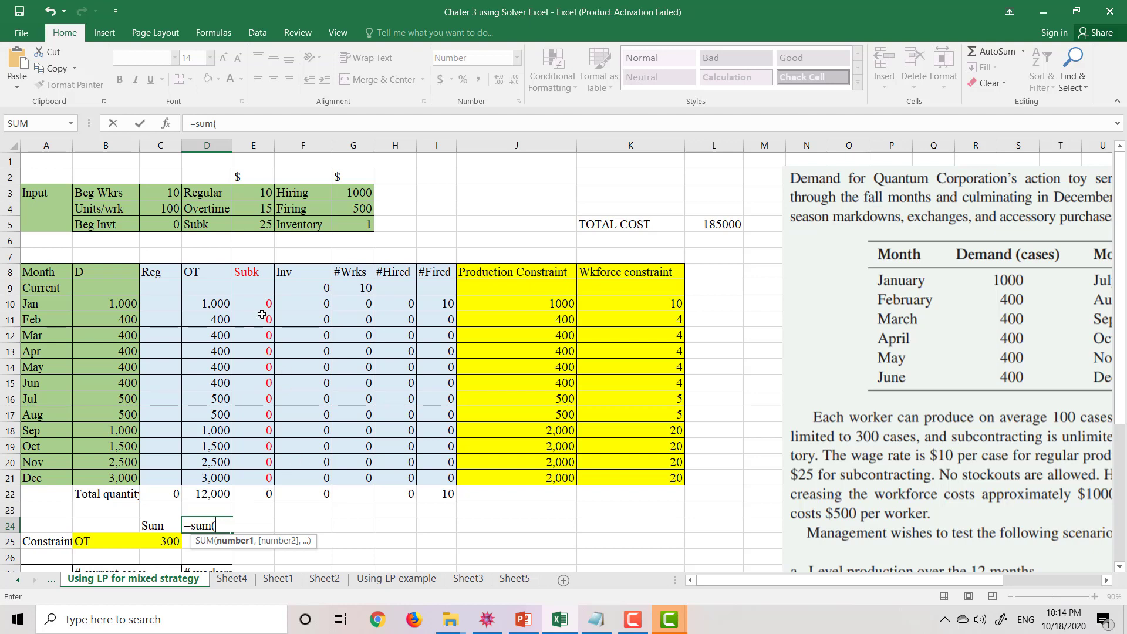
pyautogui.moveTo(220, 305); pyautogui.dragTo(210, 474)
pyautogui.press('Return')
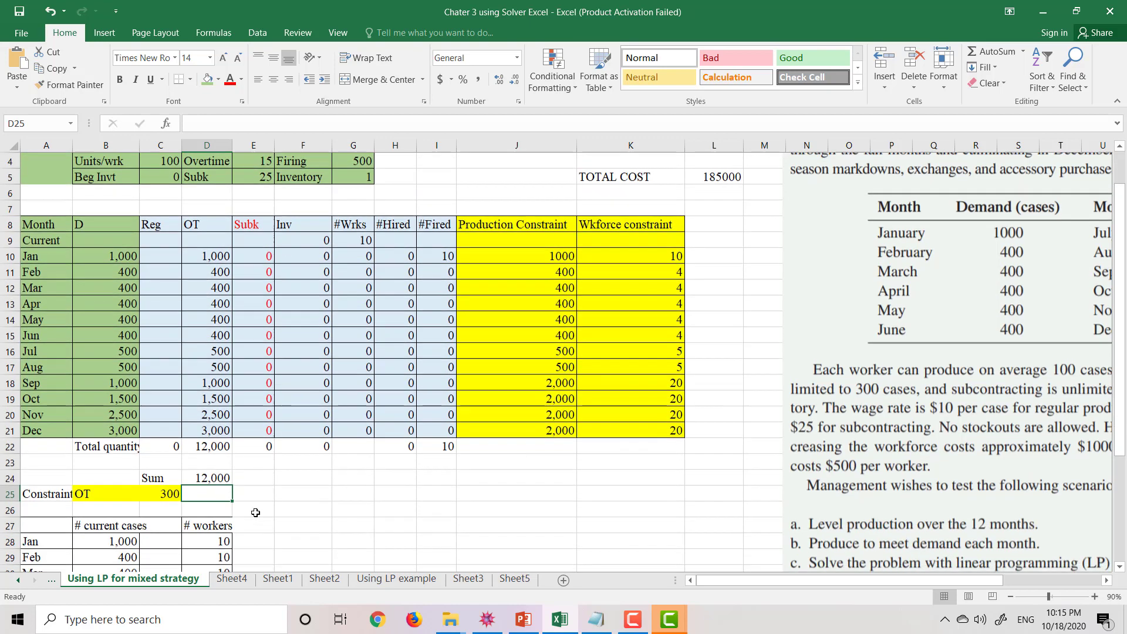
pyautogui.scroll(-1, 247, 512)
pyautogui.scroll(1, 324, 508)
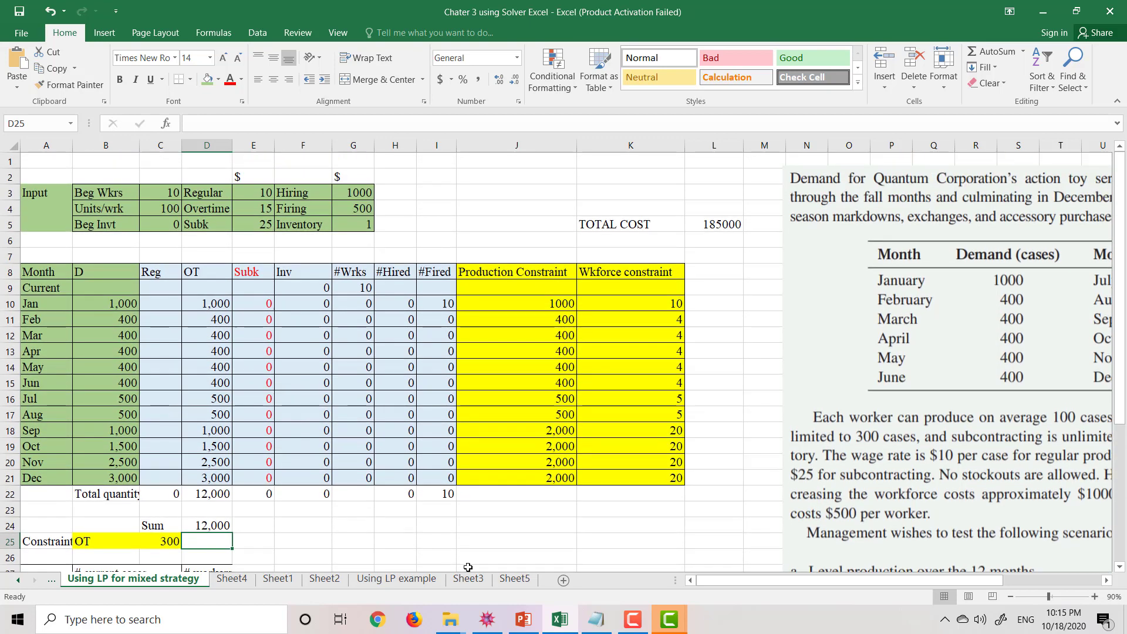
# - In the Notepad notes, add the line "- What we have = Invt(t-1) + Reg (t) + OT (t) + Sub (t)", reusing the demand constraint's text
pyautogui.click(596, 619)
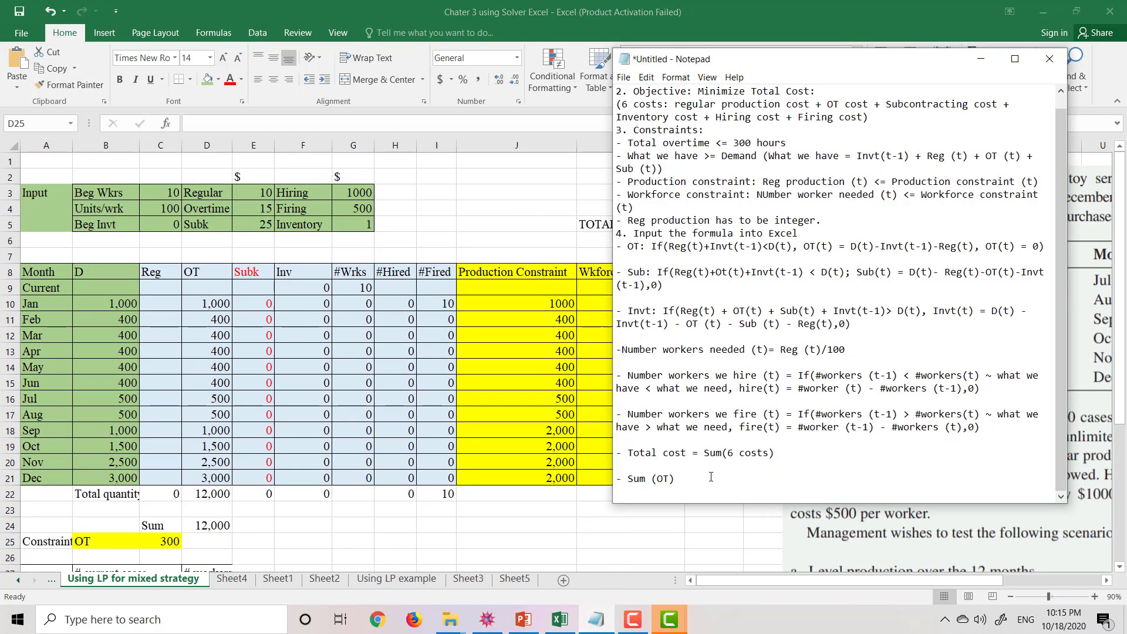
pyautogui.press('Return')
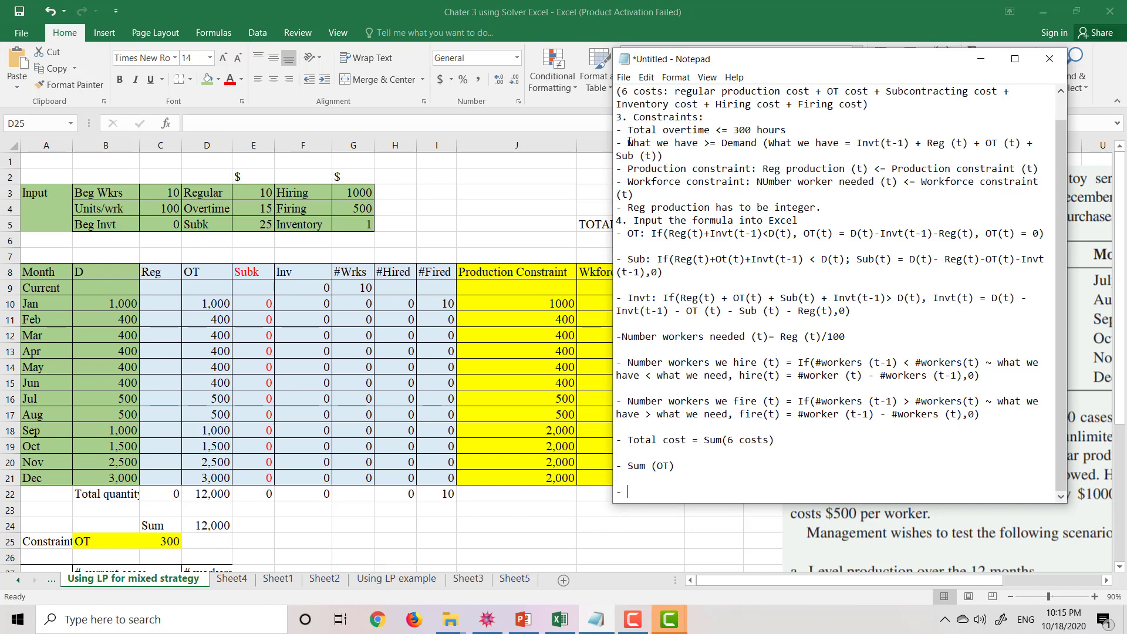
pyautogui.moveTo(629, 143); pyautogui.dragTo(674, 154)
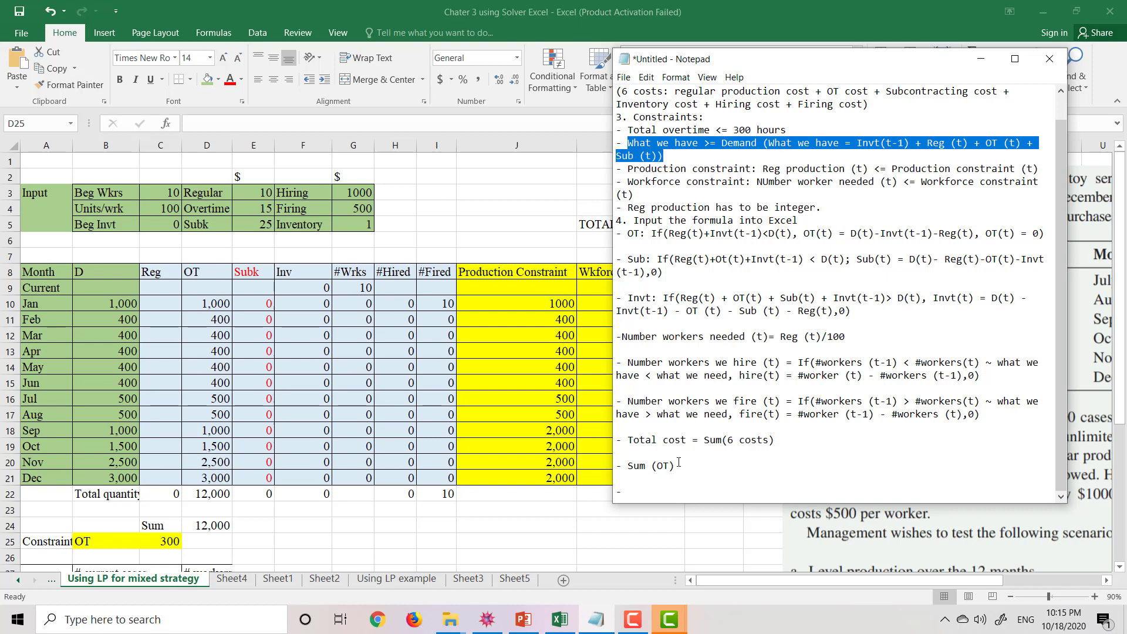
pyautogui.click(661, 485)
pyautogui.hotkey('ctrl', 'v')
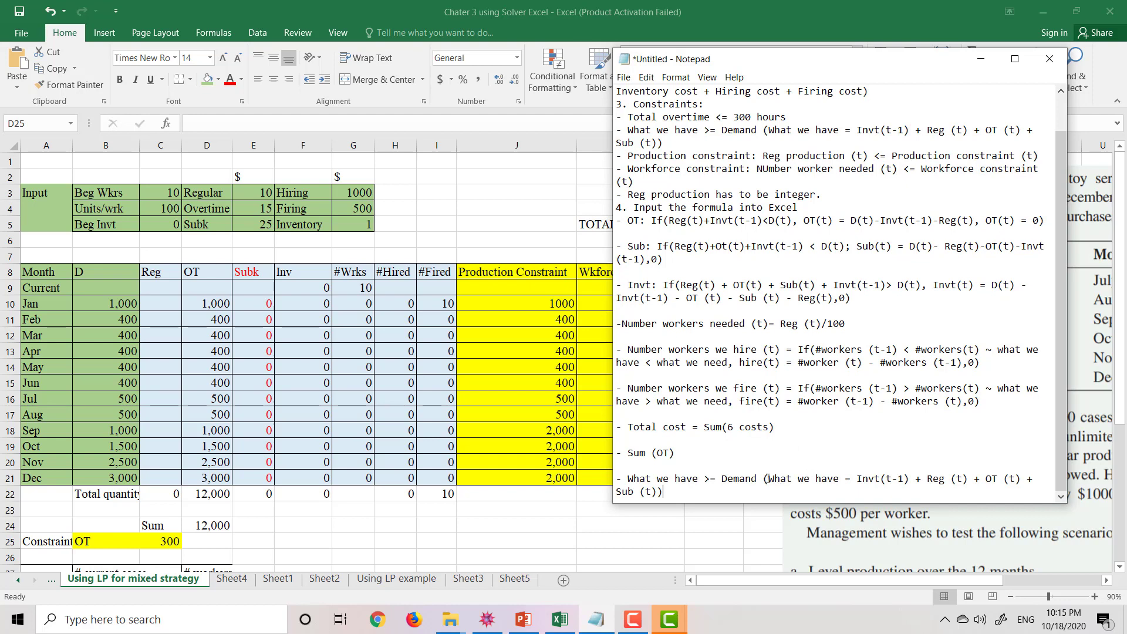
pyautogui.moveTo(767, 479); pyautogui.dragTo(633, 482)
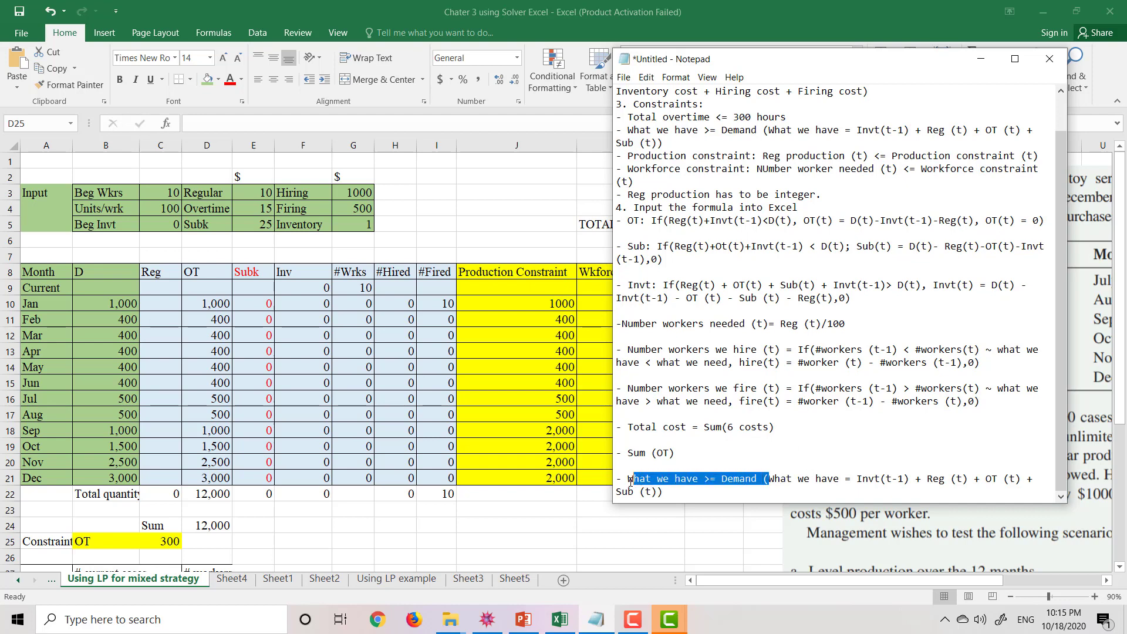
pyautogui.press('BackSpace')
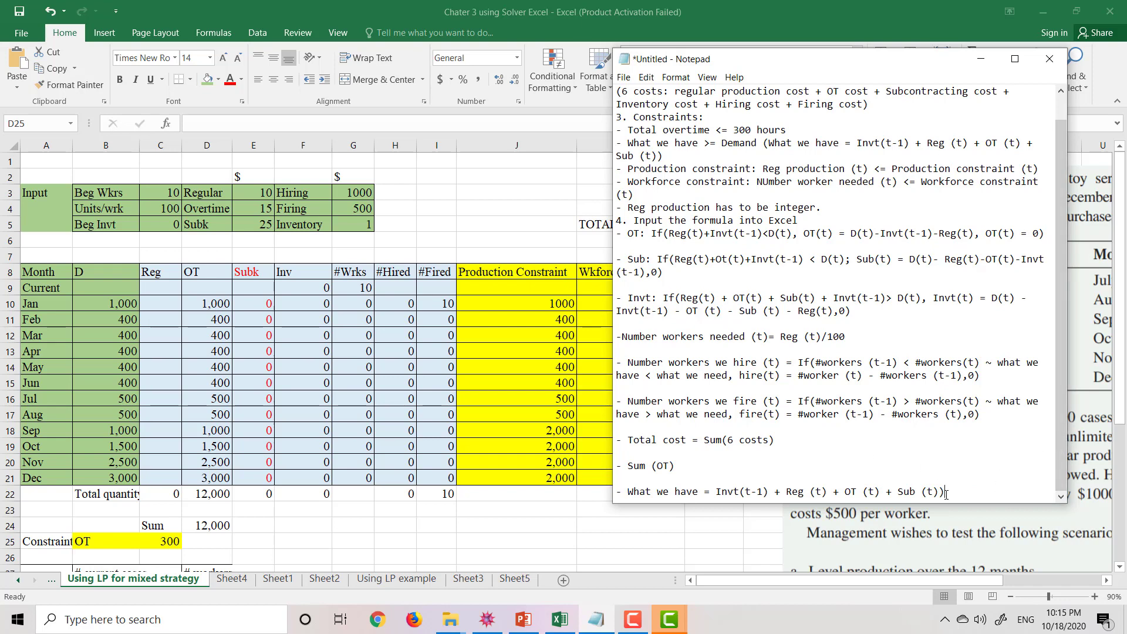
pyautogui.press('BackSpace')
# - Return to Excel and change the heading in B27 of the lower table to "#What we have"
pyautogui.click(279, 551)
pyautogui.scroll(-2, 278, 529)
pyautogui.scroll(-2, 279, 510)
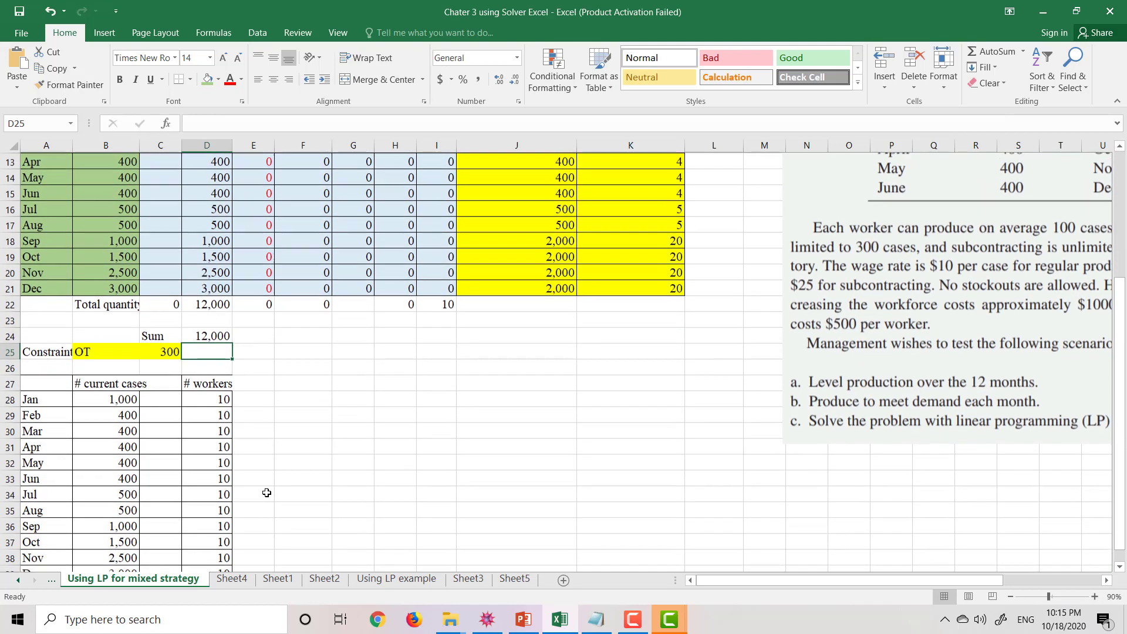
pyautogui.click(120, 384)
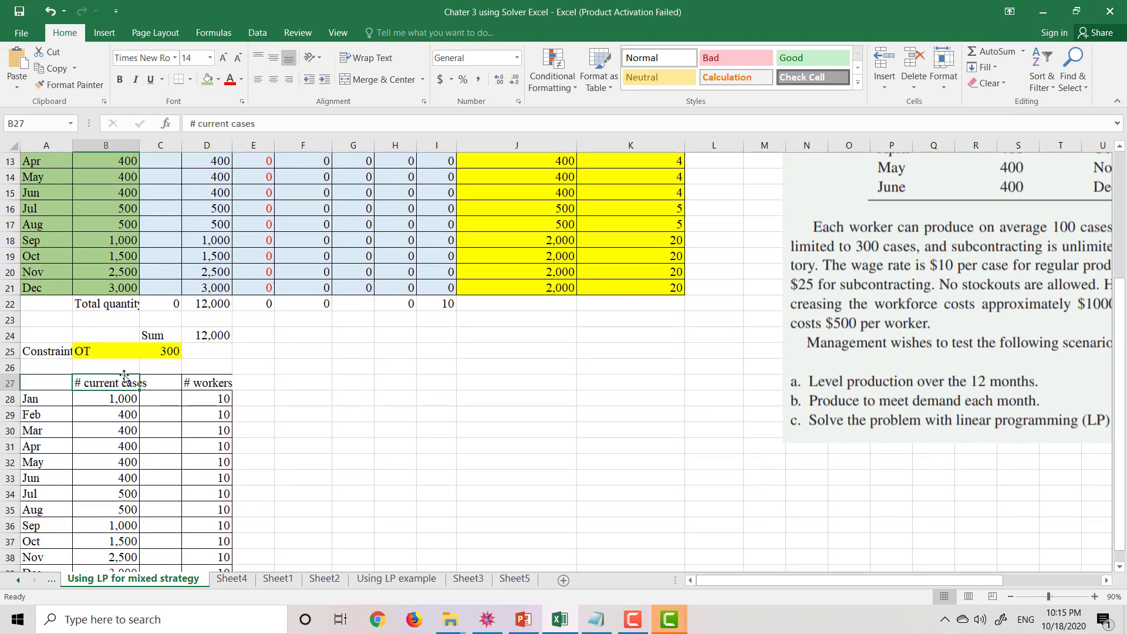
pyautogui.write('#What w')
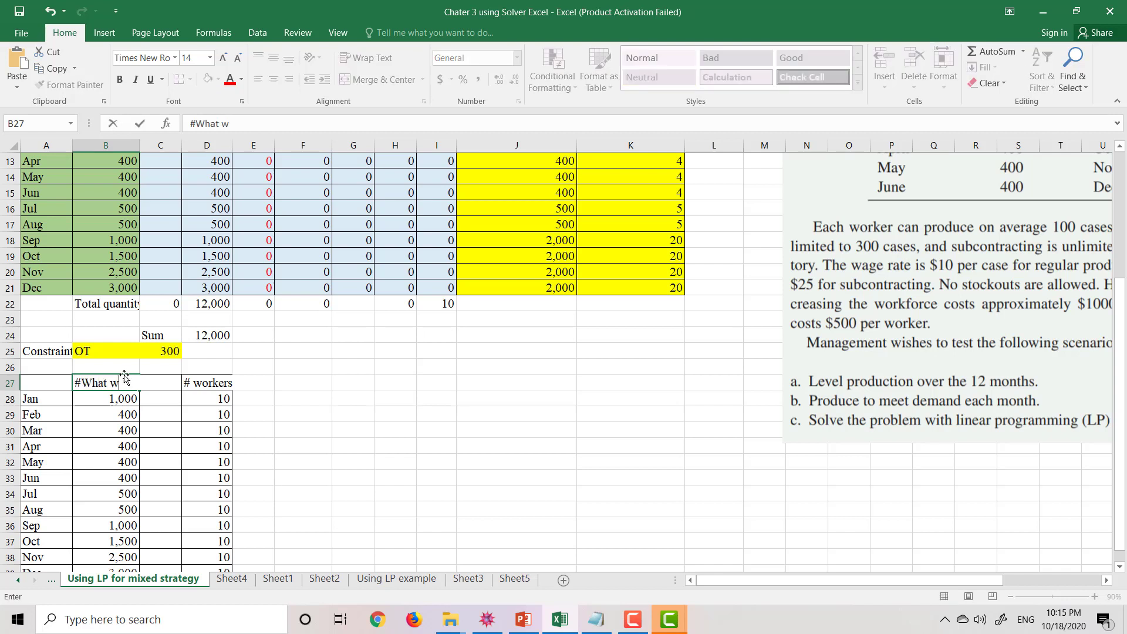
pyautogui.write('e have')
pyautogui.click(252, 477)
# - Clear the # workers heading and its monthly values from column D of the lower table
pyautogui.moveTo(222, 382); pyautogui.dragTo(219, 549)
pyautogui.press('Delete')
pyautogui.click(303, 462)
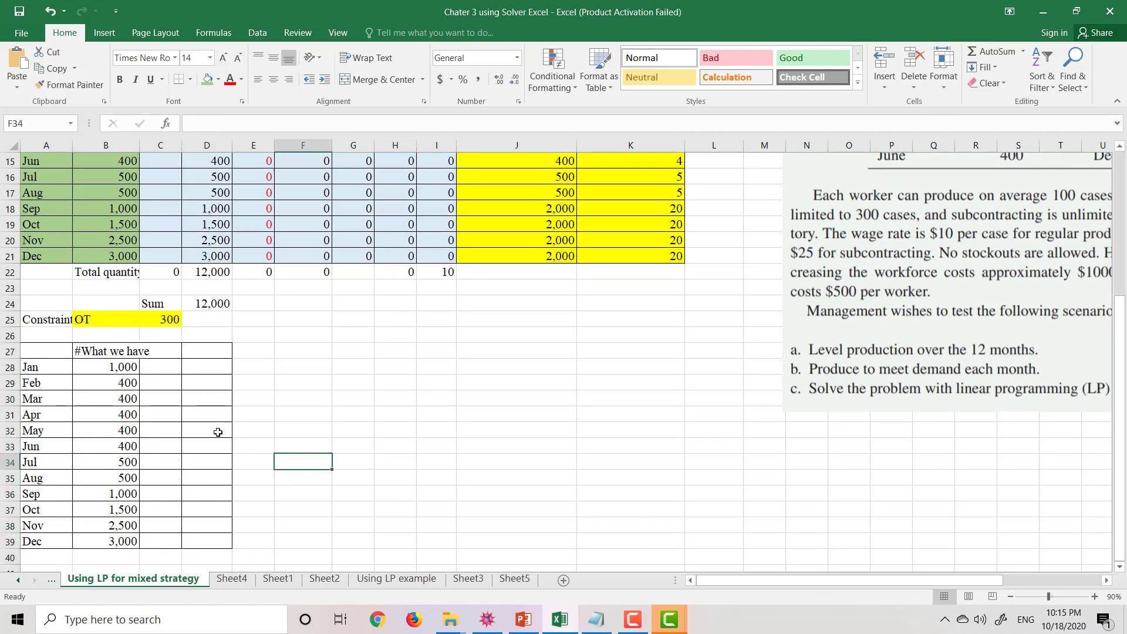
# - Re-enter January's #What we have formula in B28 as =C10+D10+E10+F9
pyautogui.click(119, 368)
pyautogui.doubleClick(120, 368)
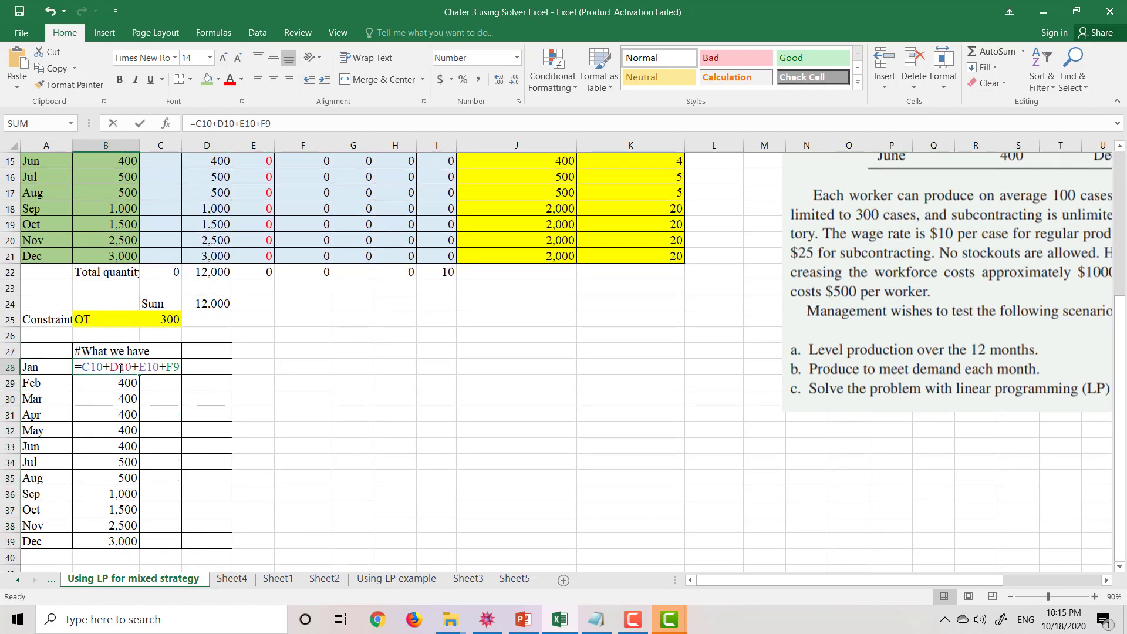
pyautogui.scroll(1, 183, 369)
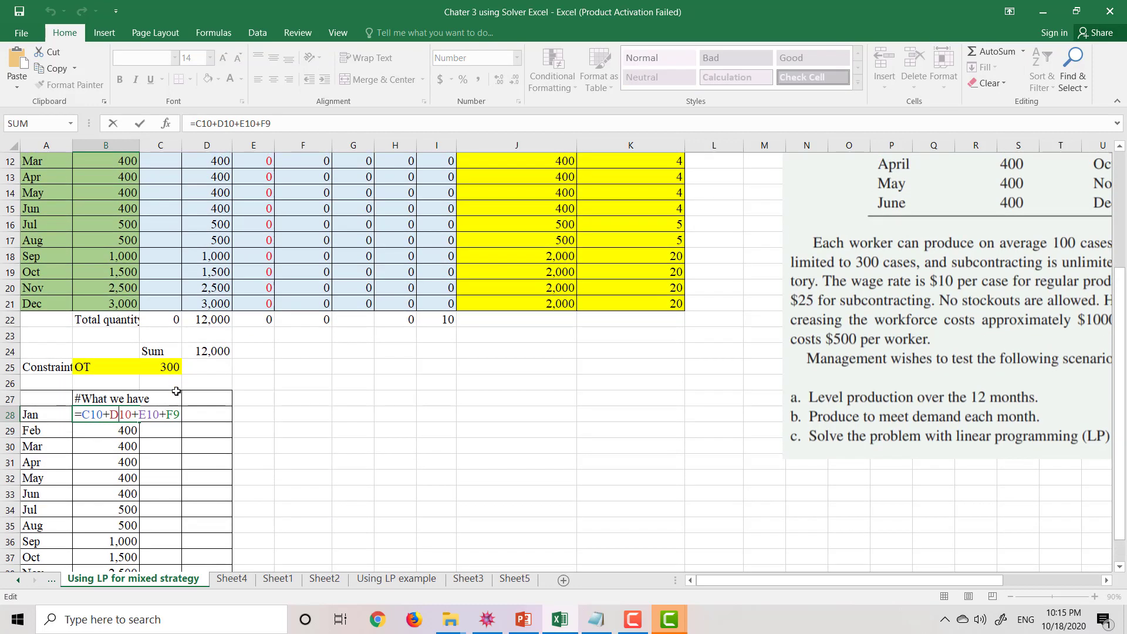
pyautogui.moveTo(177, 414); pyautogui.dragTo(86, 413)
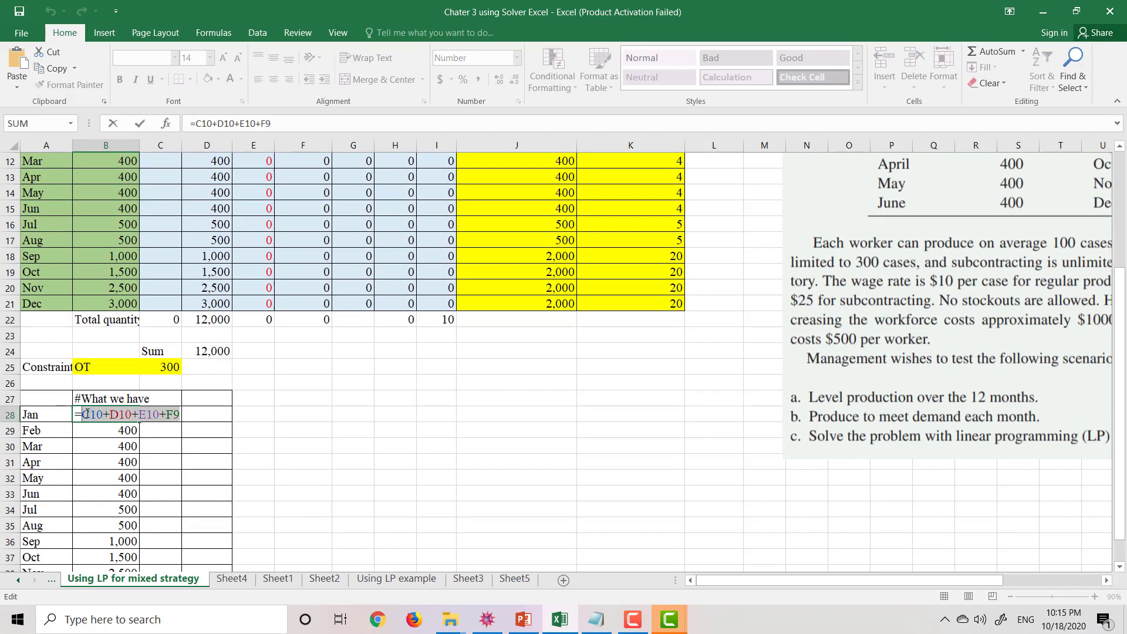
pyautogui.press('BackSpace')
pyautogui.scroll(2, 141, 411)
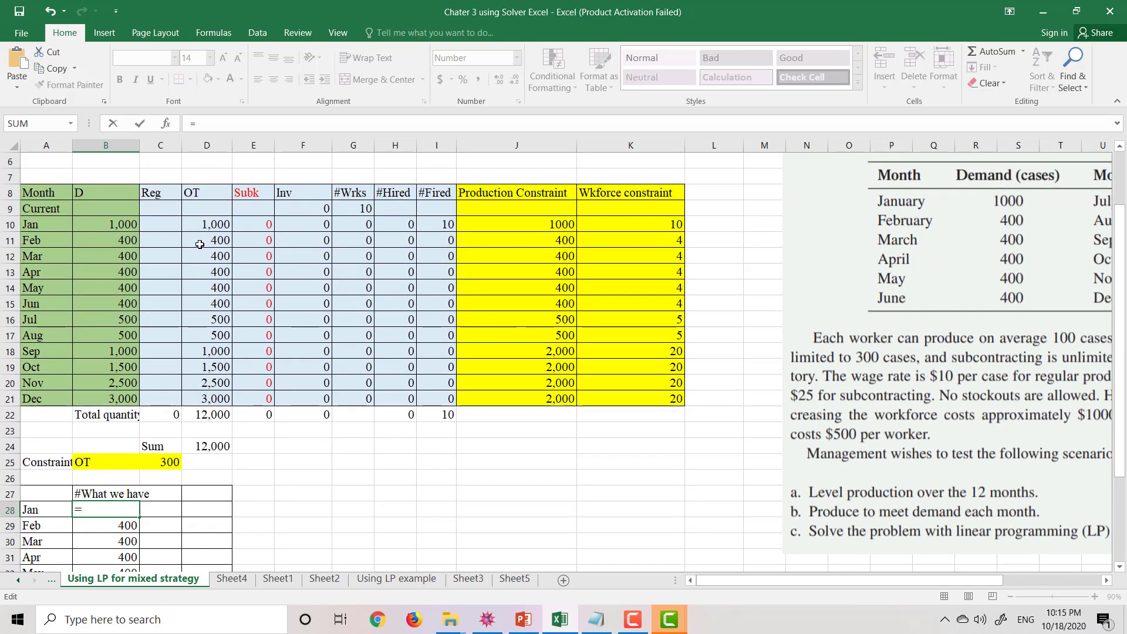
pyautogui.click(153, 225)
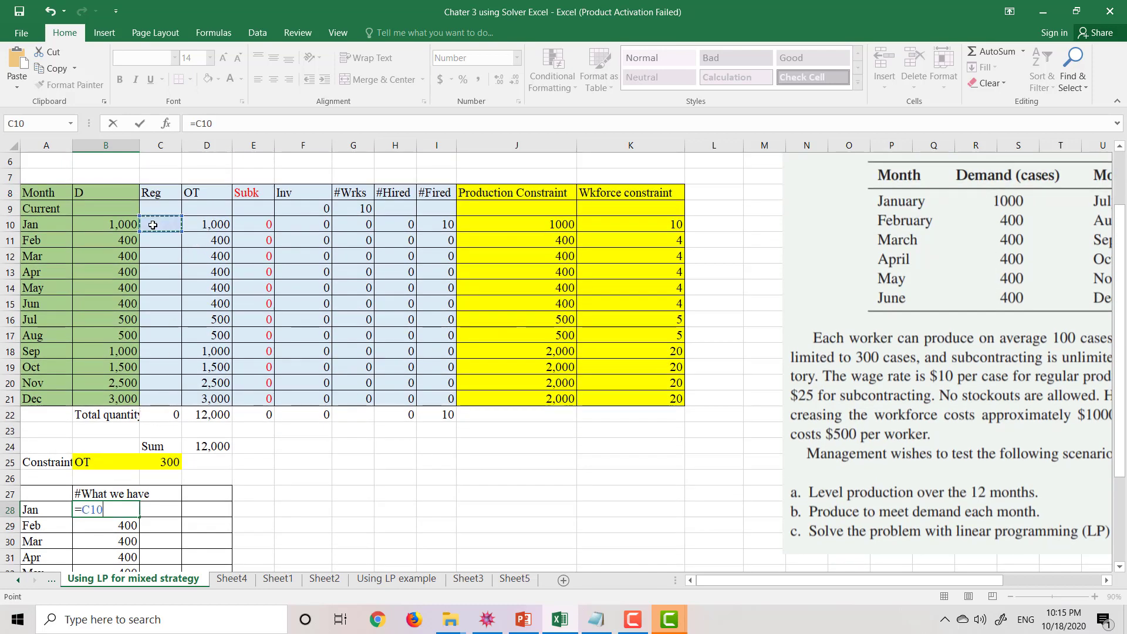
pyautogui.write('+')
pyautogui.click(225, 224)
pyautogui.write('+')
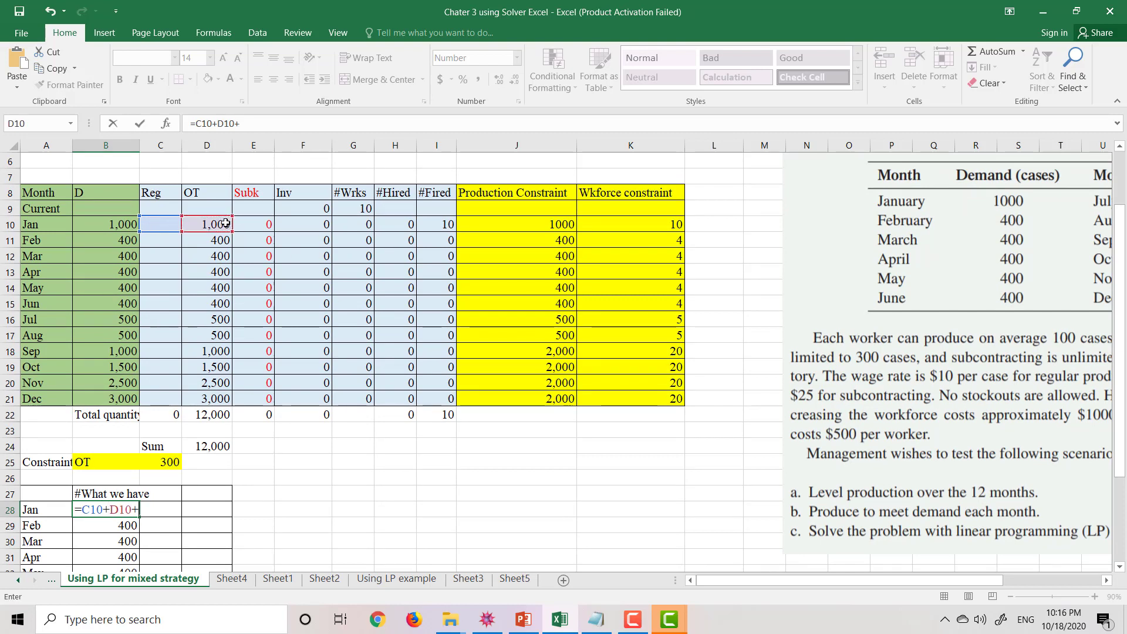
pyautogui.click(247, 226)
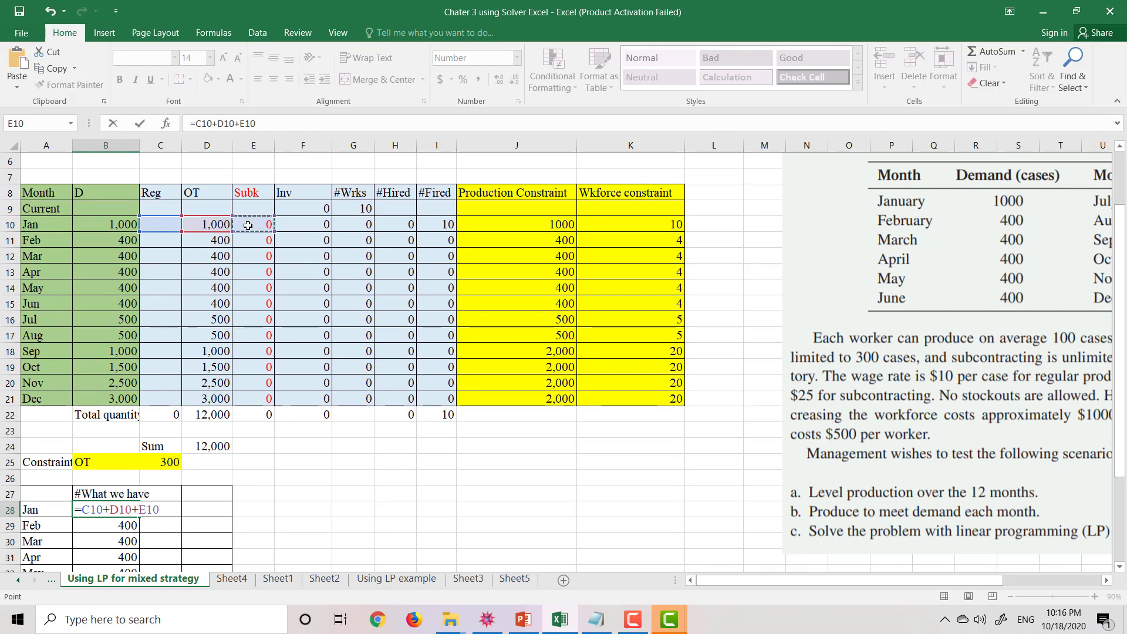
pyautogui.write('+')
pyautogui.click(295, 205)
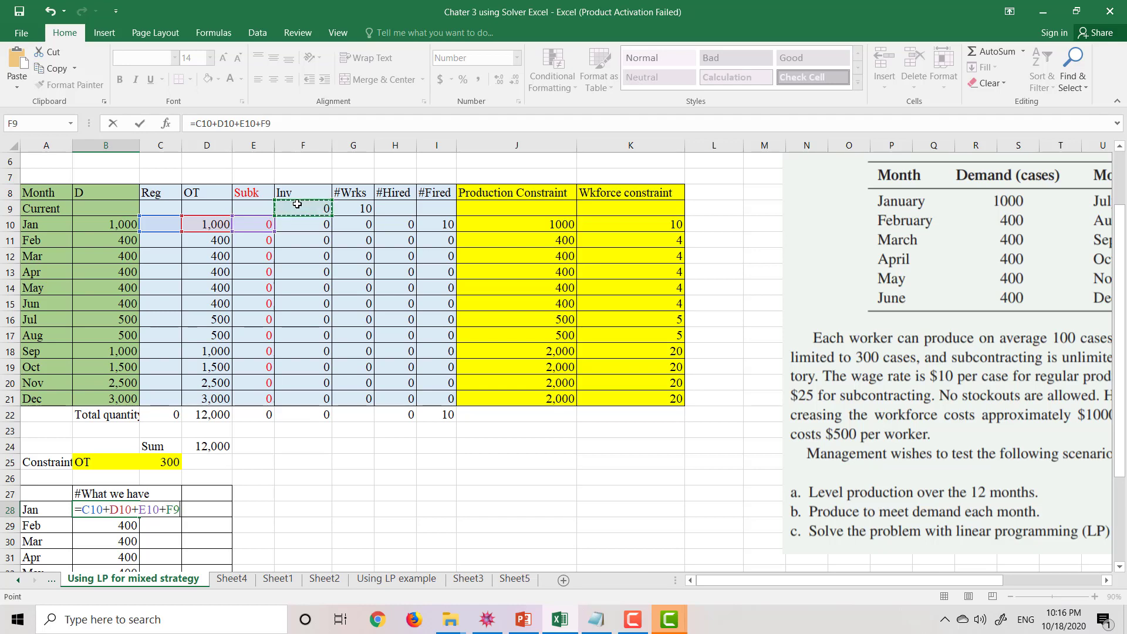
pyautogui.press('Return')
# - Fill January's #What we have formula from B28 down through December in B39
pyautogui.scroll(-2, 231, 301)
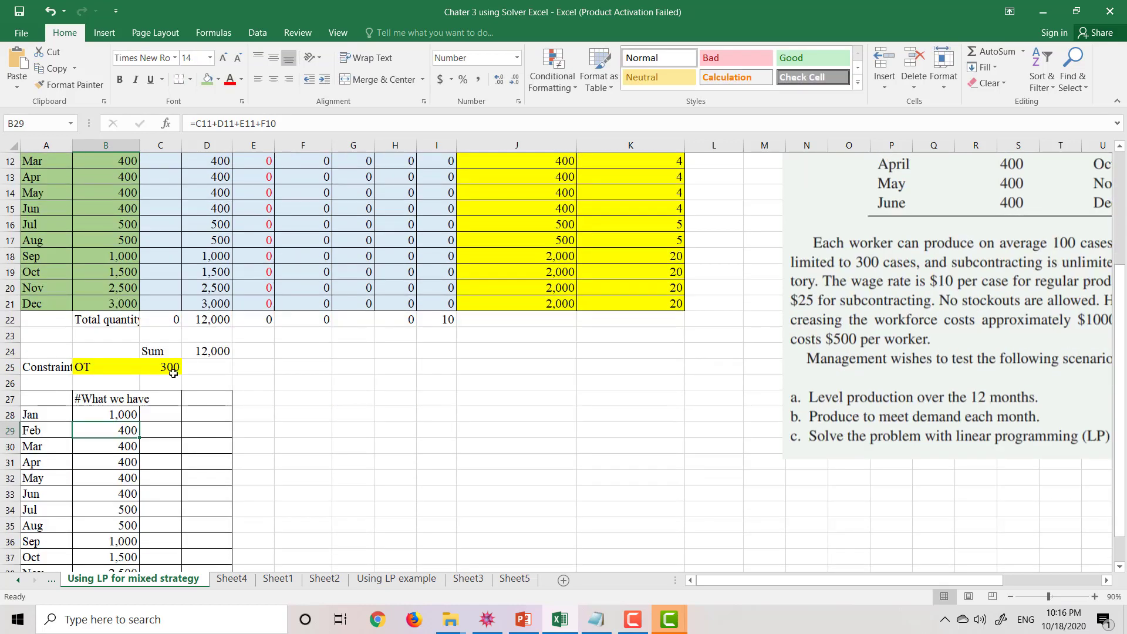
pyautogui.click(126, 413)
pyautogui.scroll(-1, 145, 396)
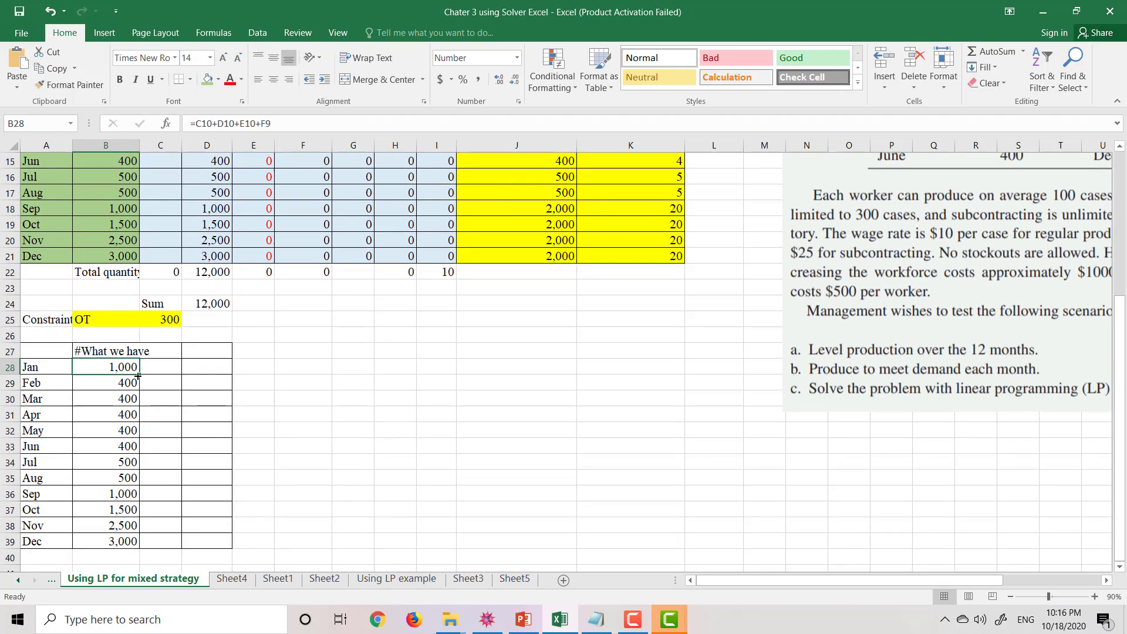
pyautogui.moveTo(139, 374); pyautogui.dragTo(117, 543)
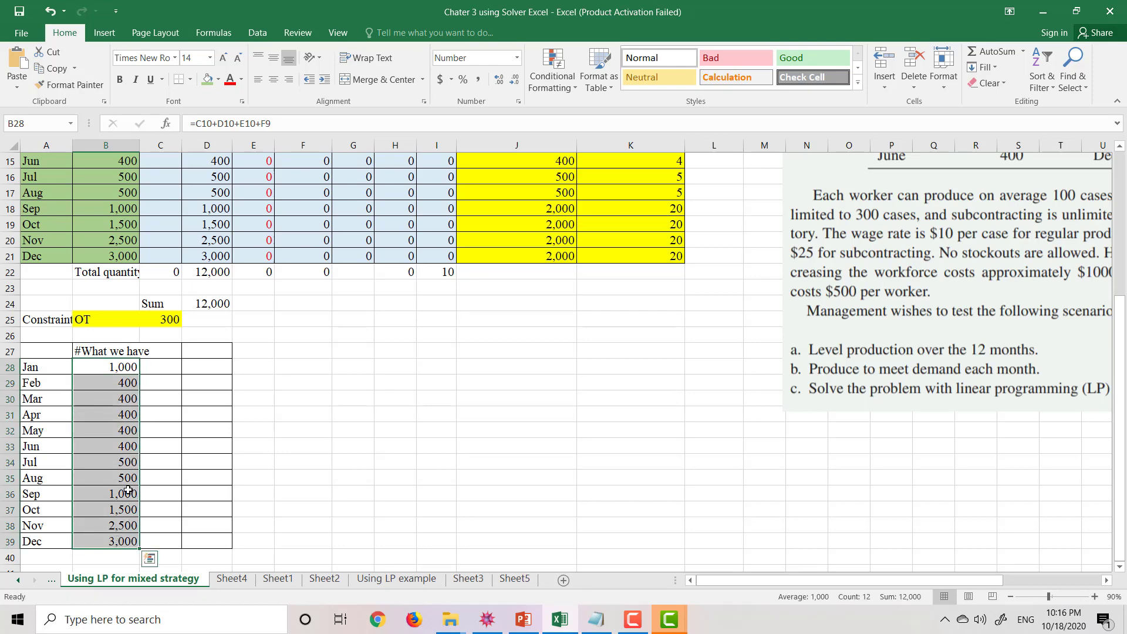
pyautogui.scroll(1, 127, 487)
pyautogui.scroll(2, 148, 473)
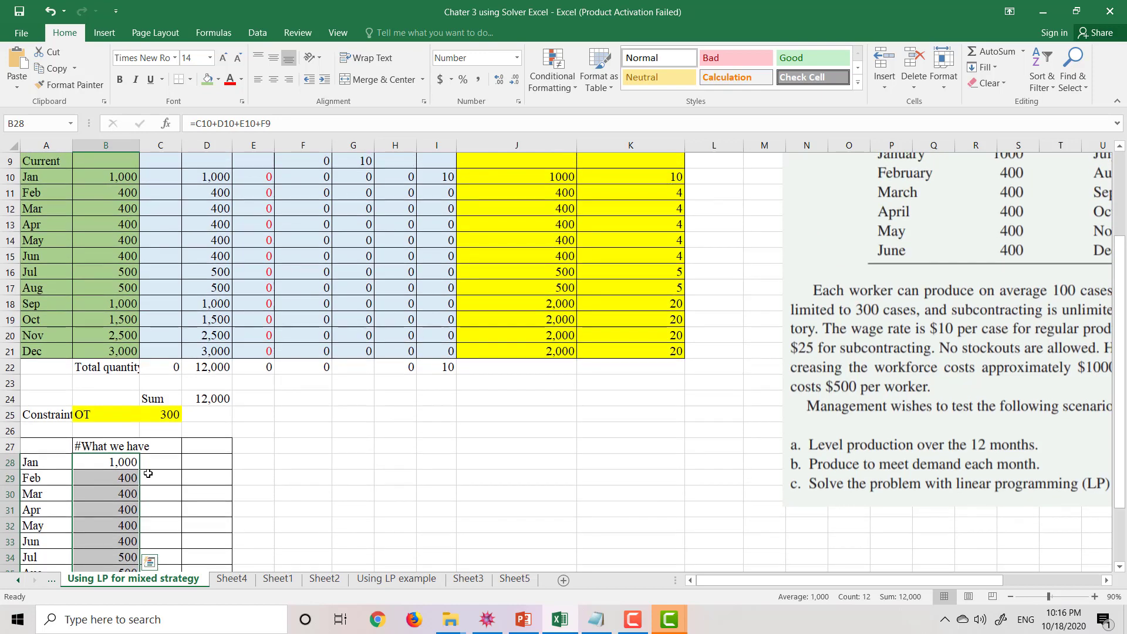
# - Switch to the Notepad notes and add the heading "5. Solver to solve the LP" below the What we have formula
pyautogui.scroll(-1, 148, 473)
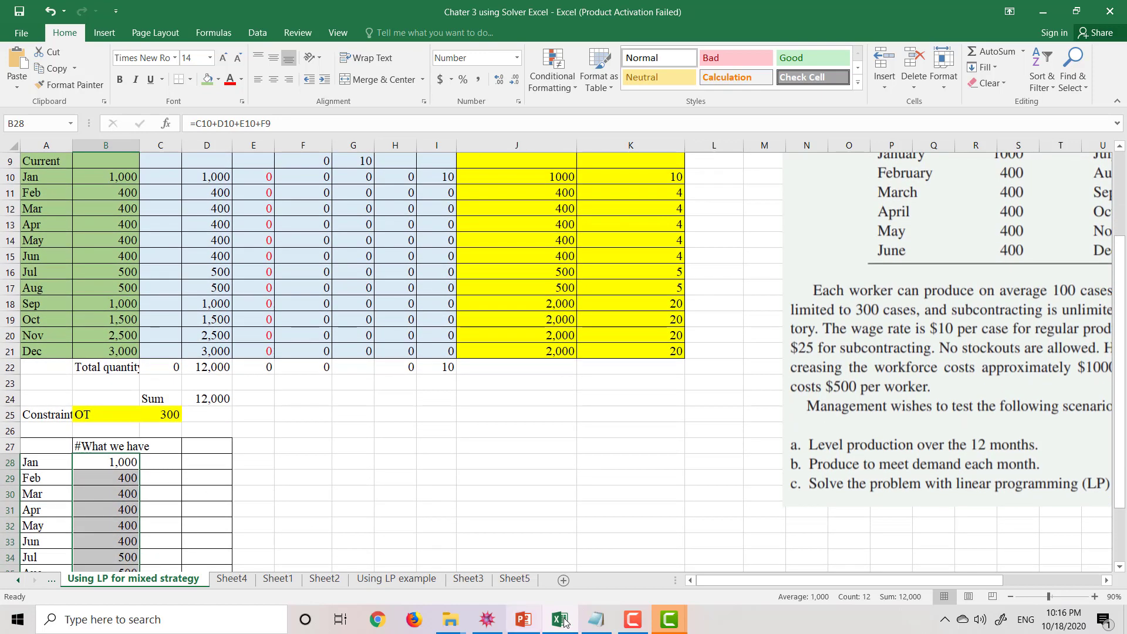
pyautogui.click(596, 619)
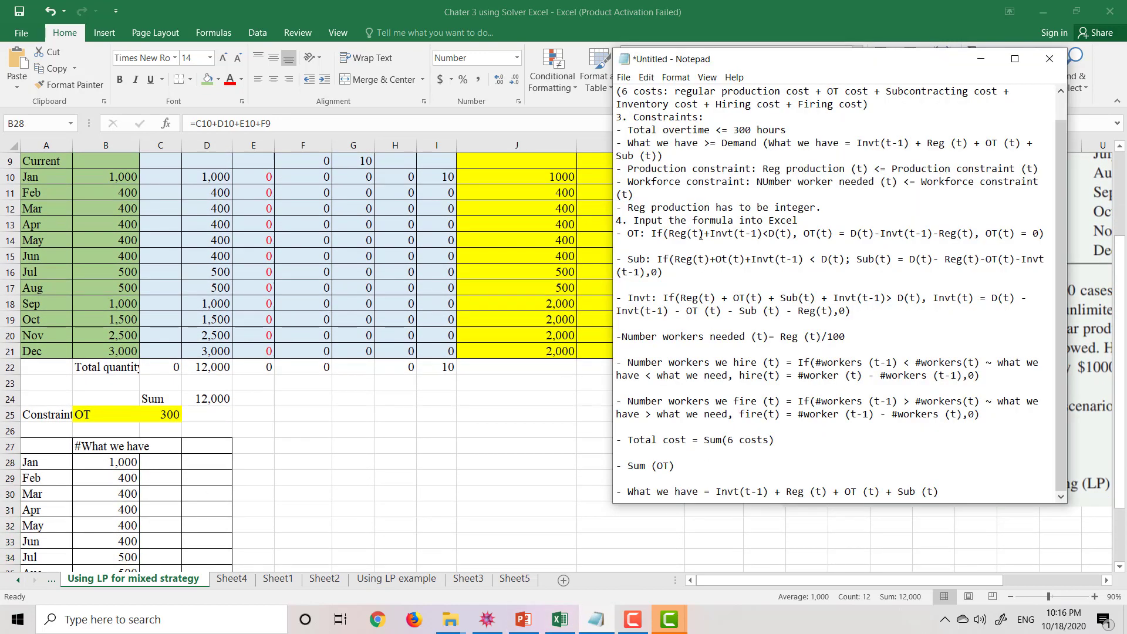
pyautogui.click(698, 270)
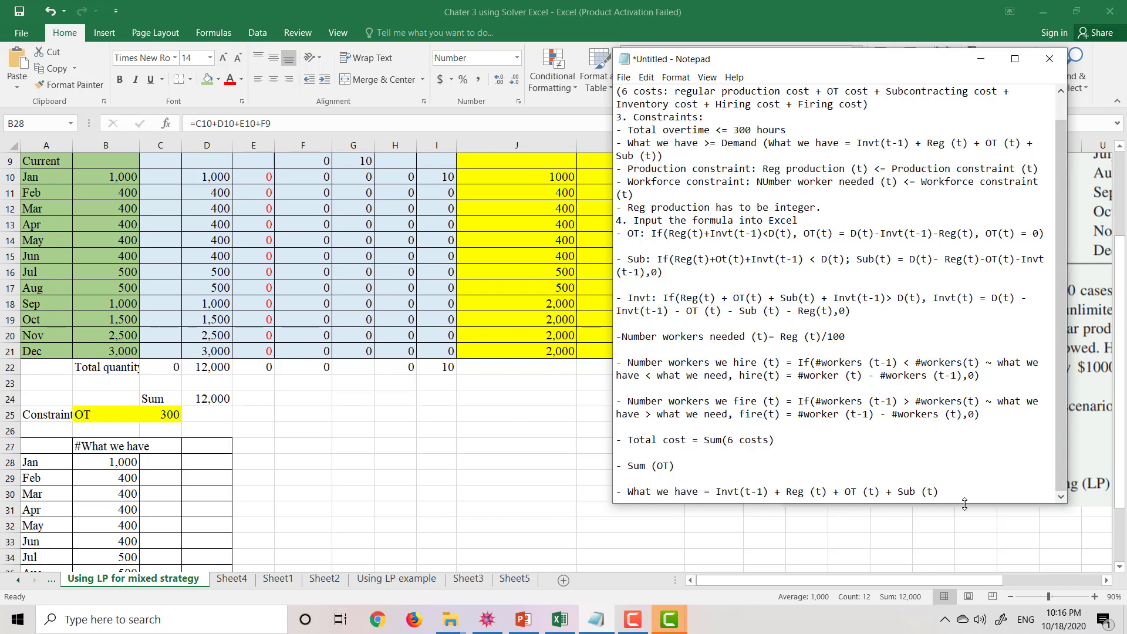
pyautogui.press('Return')
pyautogui.press('Return')
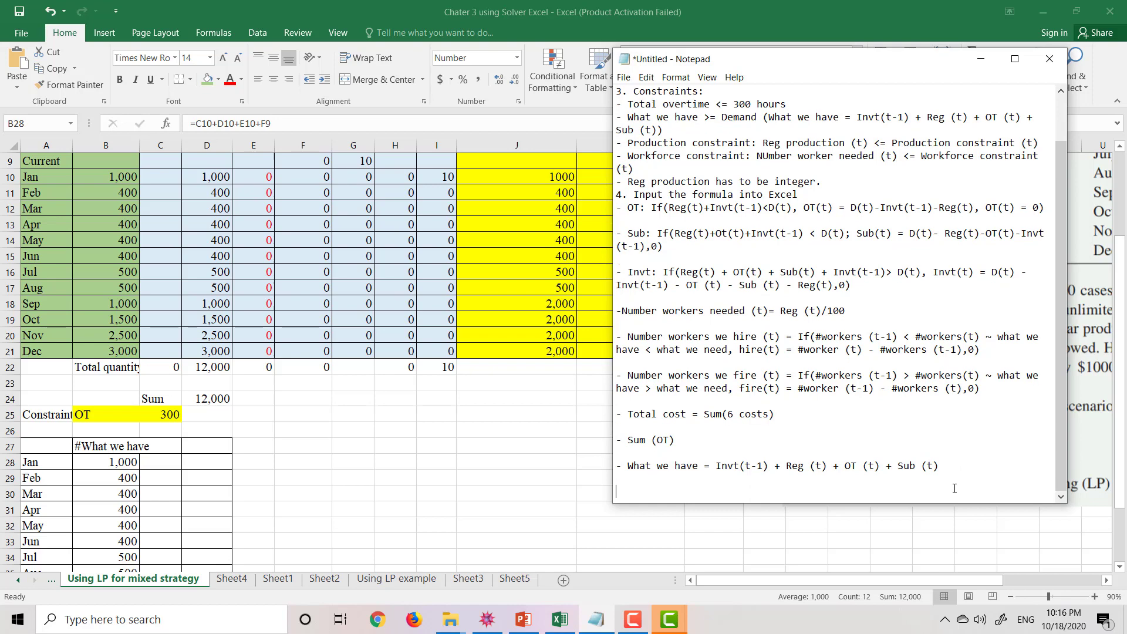
pyautogui.write('5. Solver to solve the LP')
pyautogui.press('Return')
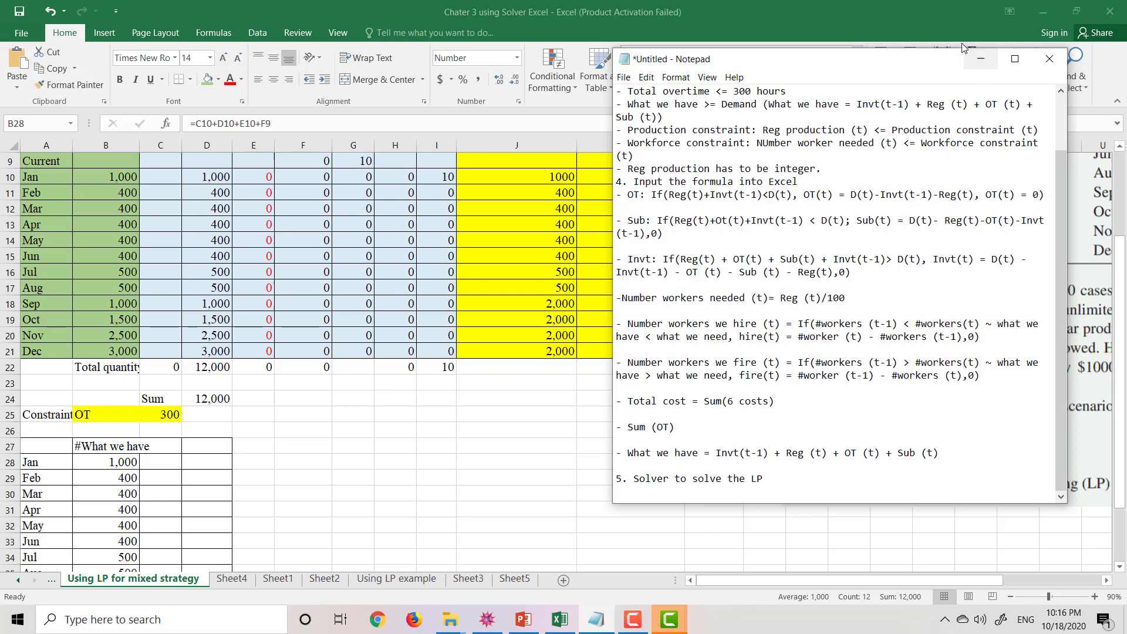
# - Restore the Excel window to a smaller size and arrange it beside the Notepad notes, showing the sheet from row 1
pyautogui.click(1077, 17)
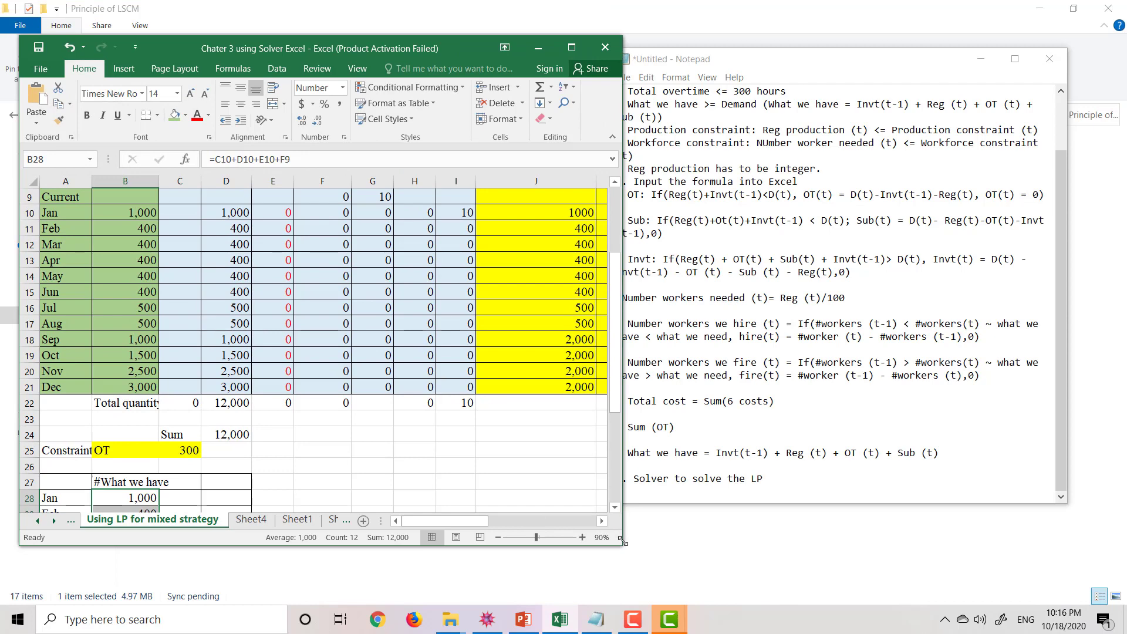
pyautogui.moveTo(622, 546); pyautogui.dragTo(794, 588)
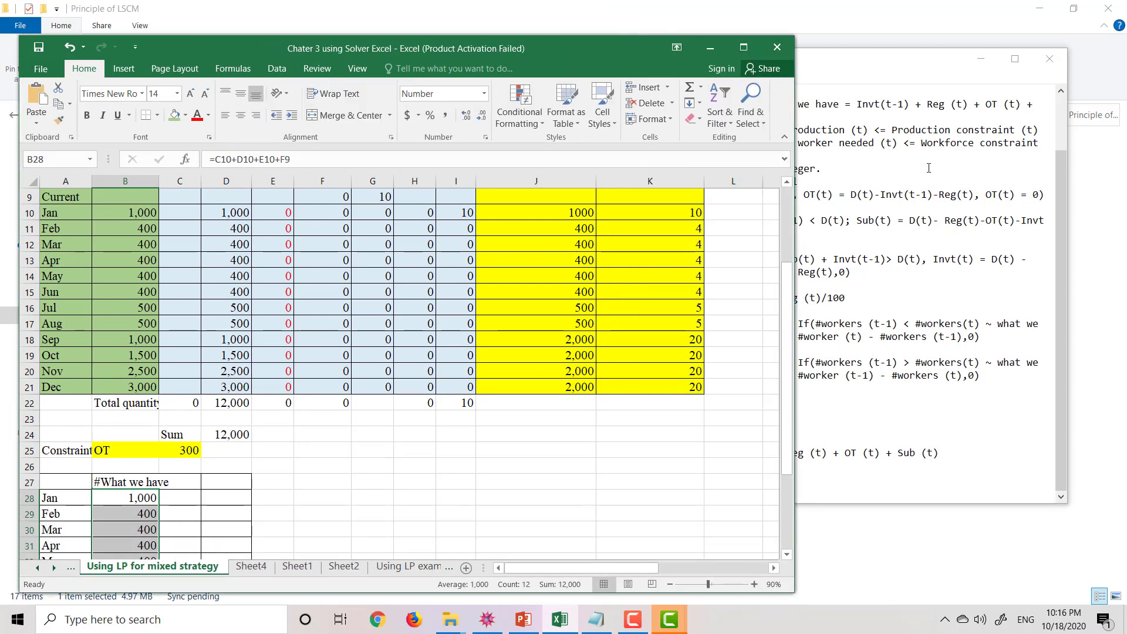
pyautogui.moveTo(910, 69); pyautogui.dragTo(984, 73)
pyautogui.click(543, 51)
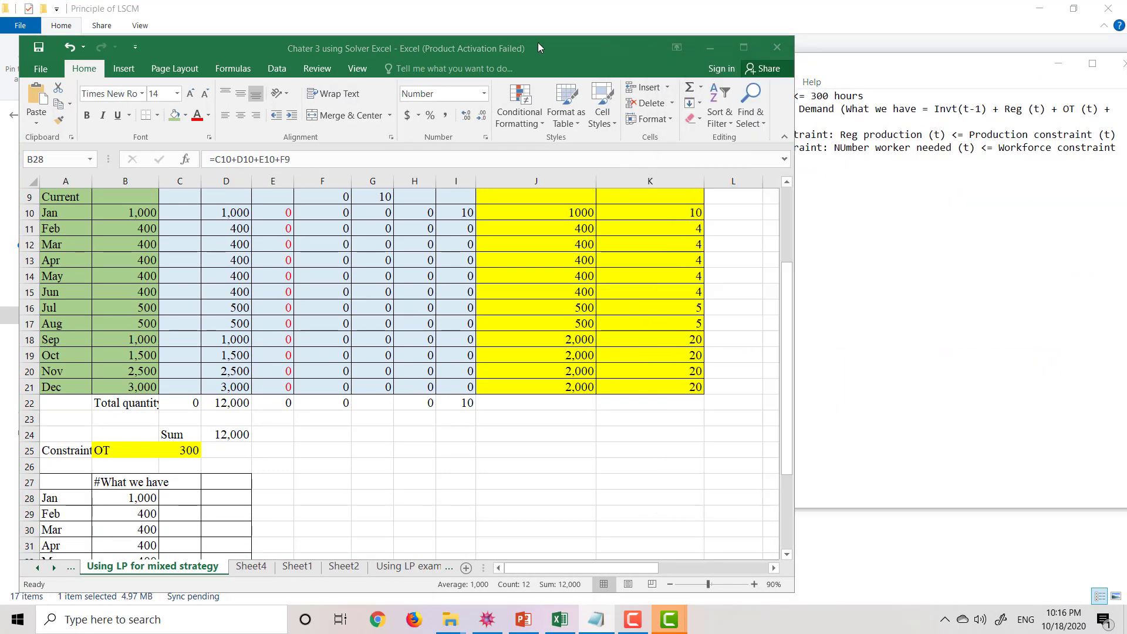
pyautogui.moveTo(543, 50); pyautogui.dragTo(516, 9)
pyautogui.doubleClick(516, 9)
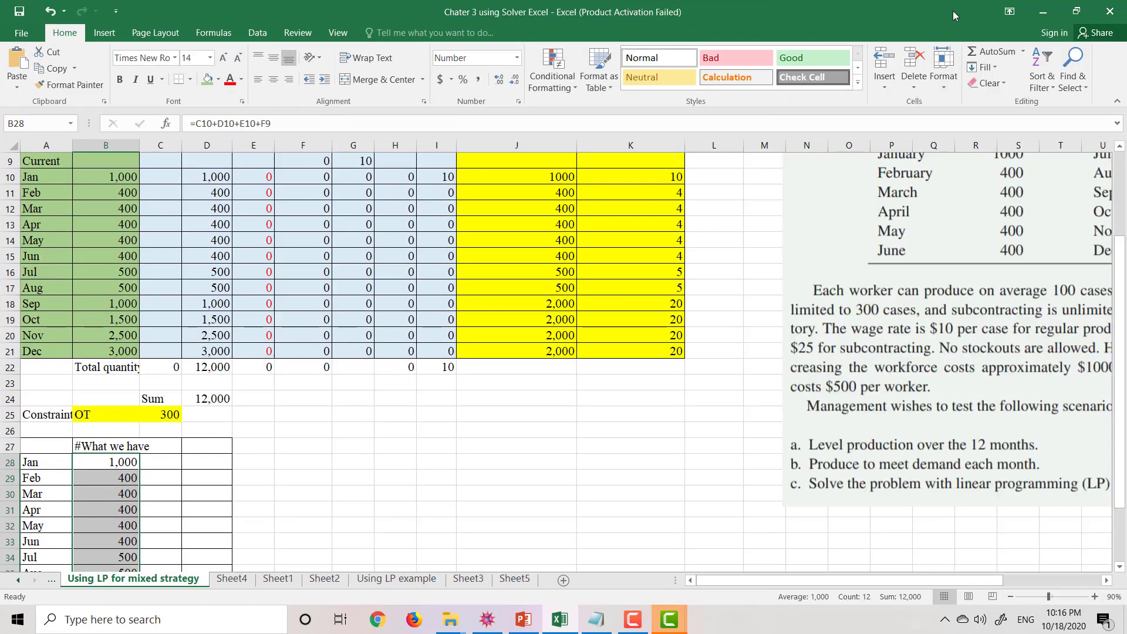
pyautogui.click(1070, 11)
pyautogui.scroll(3, 699, 264)
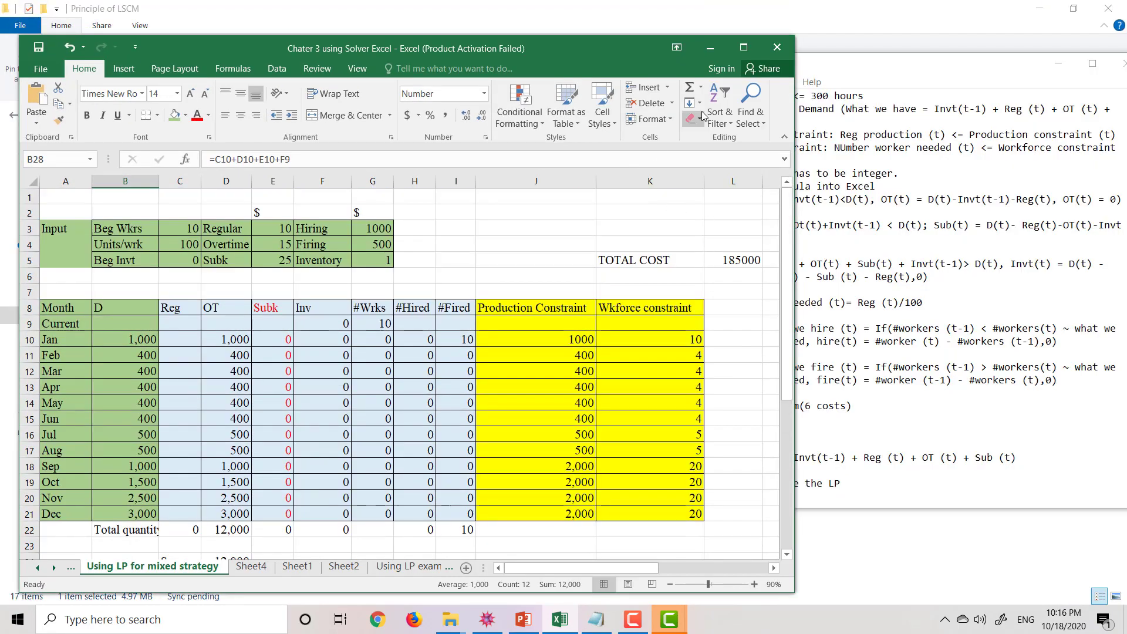
# - Open Solver and reset all of its options and cell selections
pyautogui.click(277, 69)
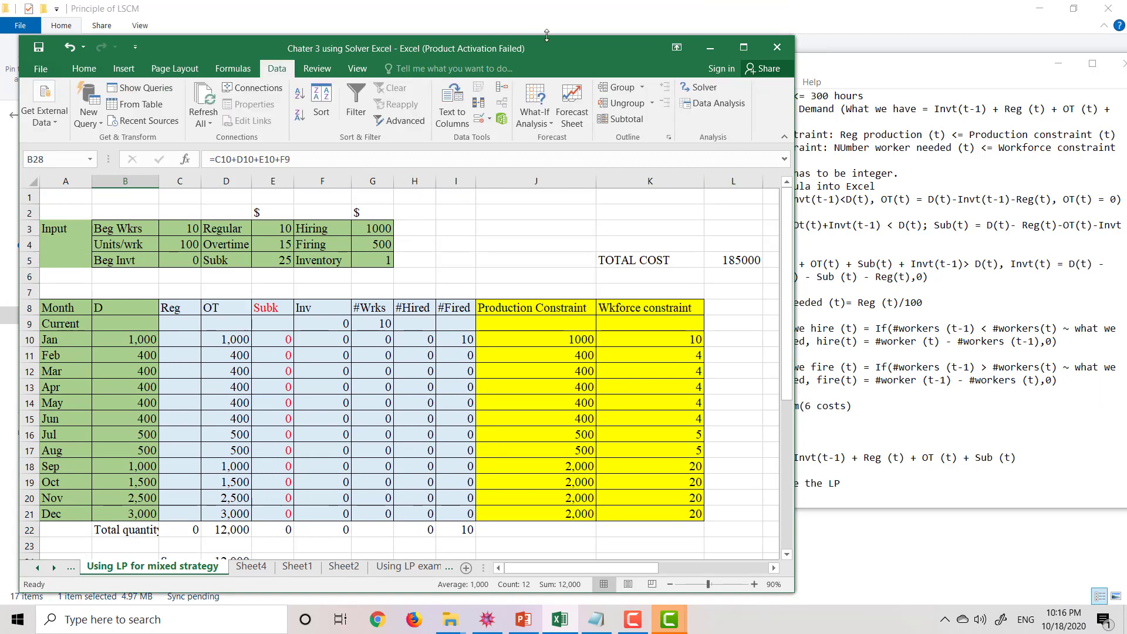
pyautogui.moveTo(546, 48); pyautogui.dragTo(537, 17)
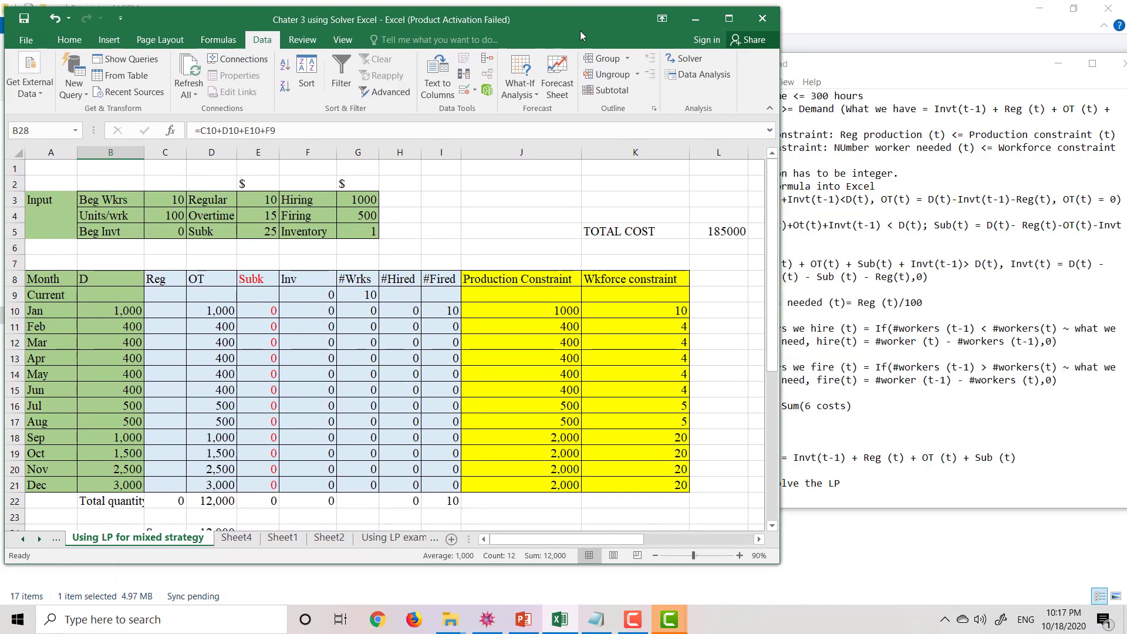
pyautogui.click(690, 59)
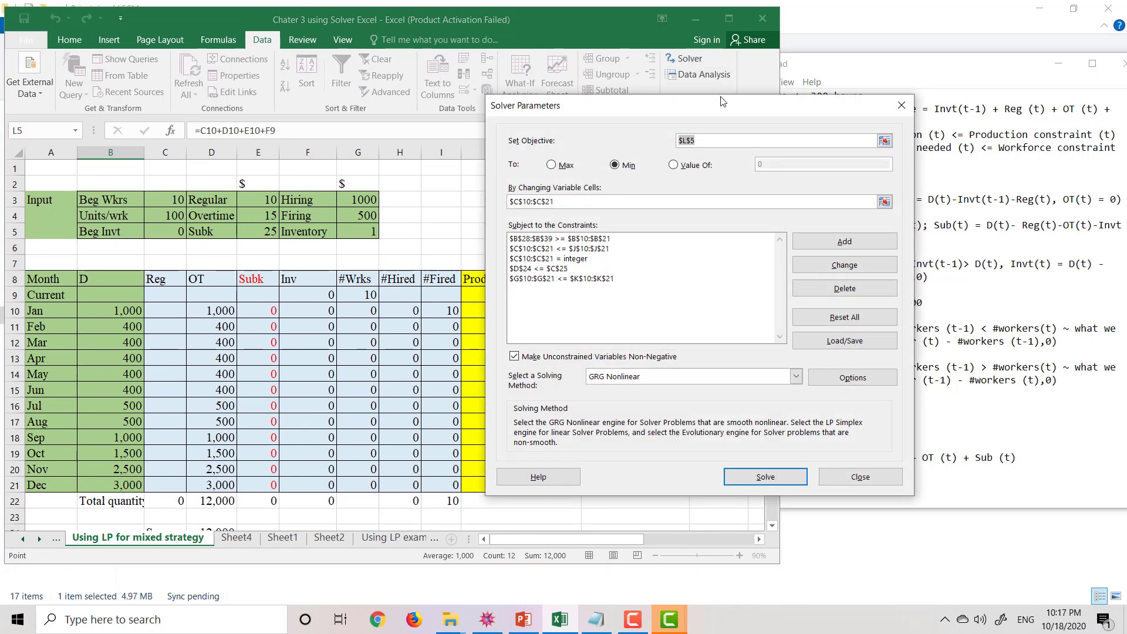
pyautogui.click(628, 320)
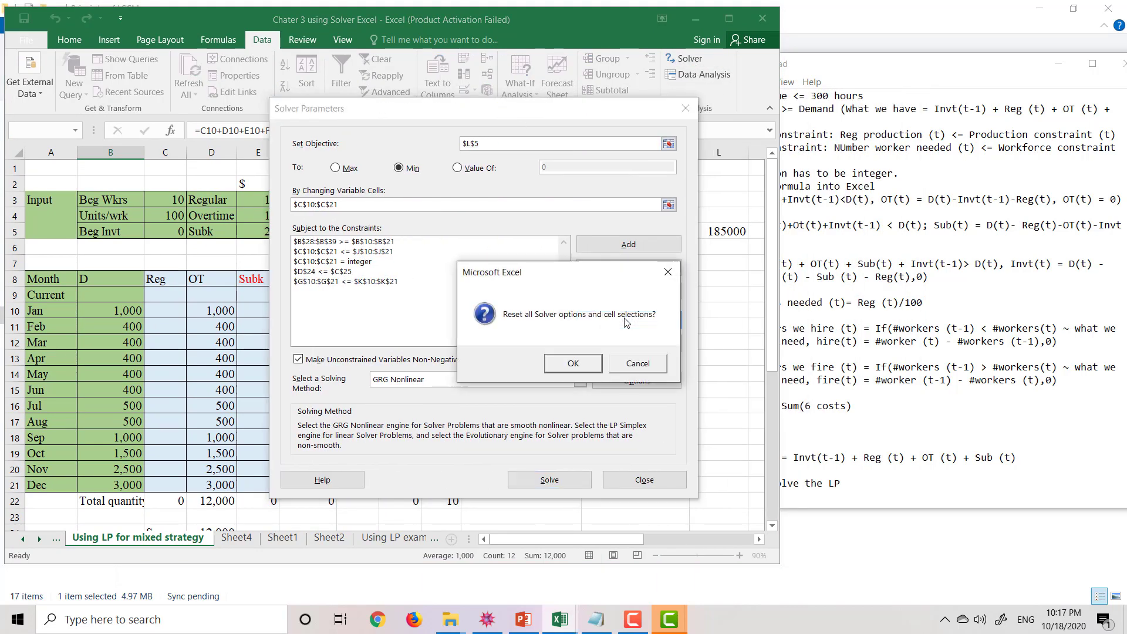
pyautogui.click(574, 363)
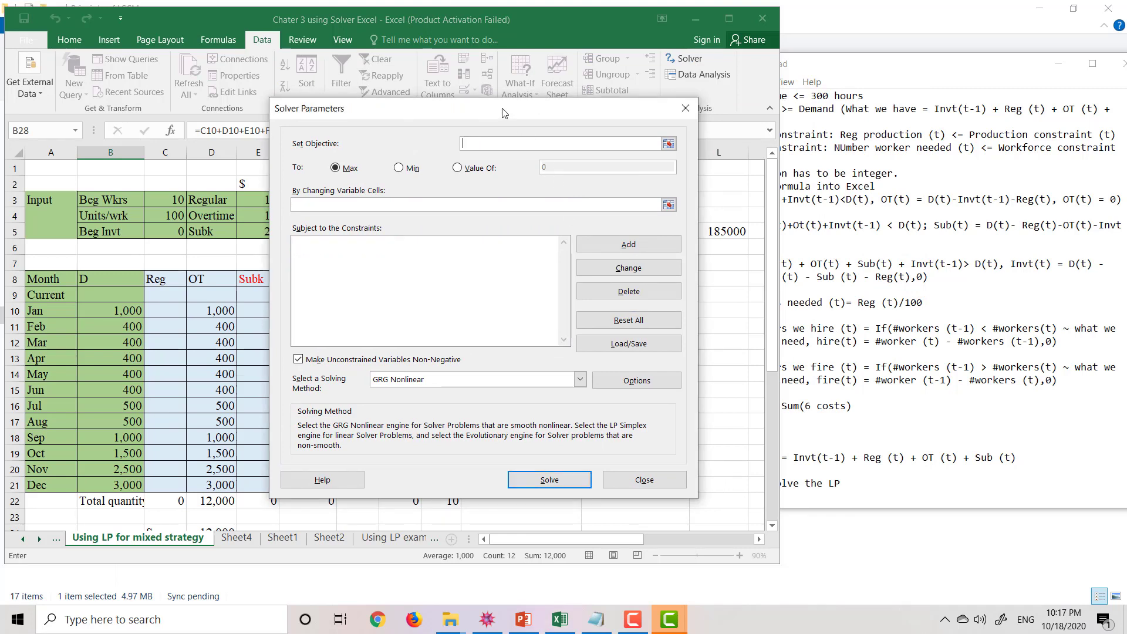
# - Arrange the notes beside the Solver Parameters dialog and highlight "Objective: Minimize Total Cost:" in the notes
pyautogui.moveTo(506, 115); pyautogui.dragTo(505, 168)
pyautogui.click(841, 76)
pyautogui.moveTo(841, 77); pyautogui.dragTo(825, 79)
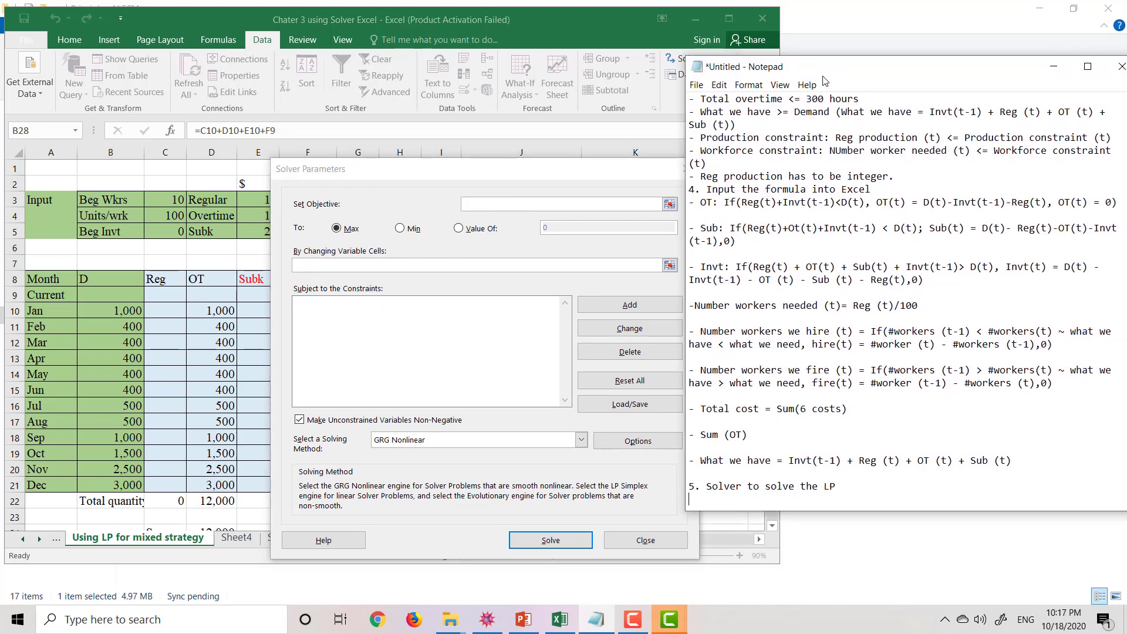
pyautogui.scroll(2, 895, 218)
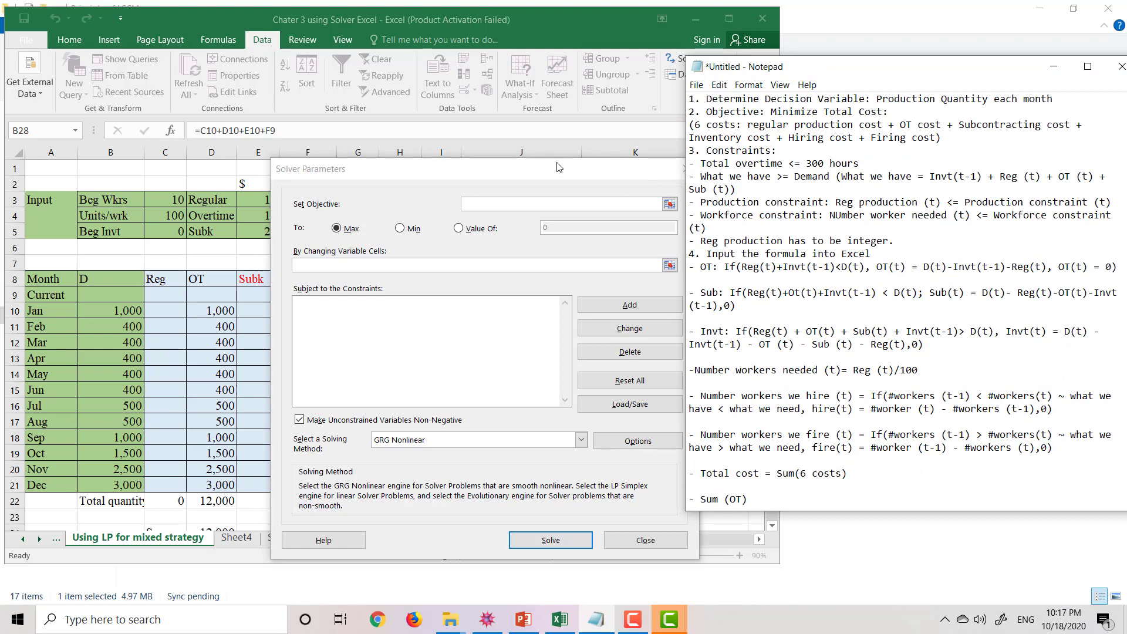
pyautogui.moveTo(561, 169); pyautogui.dragTo(527, 157)
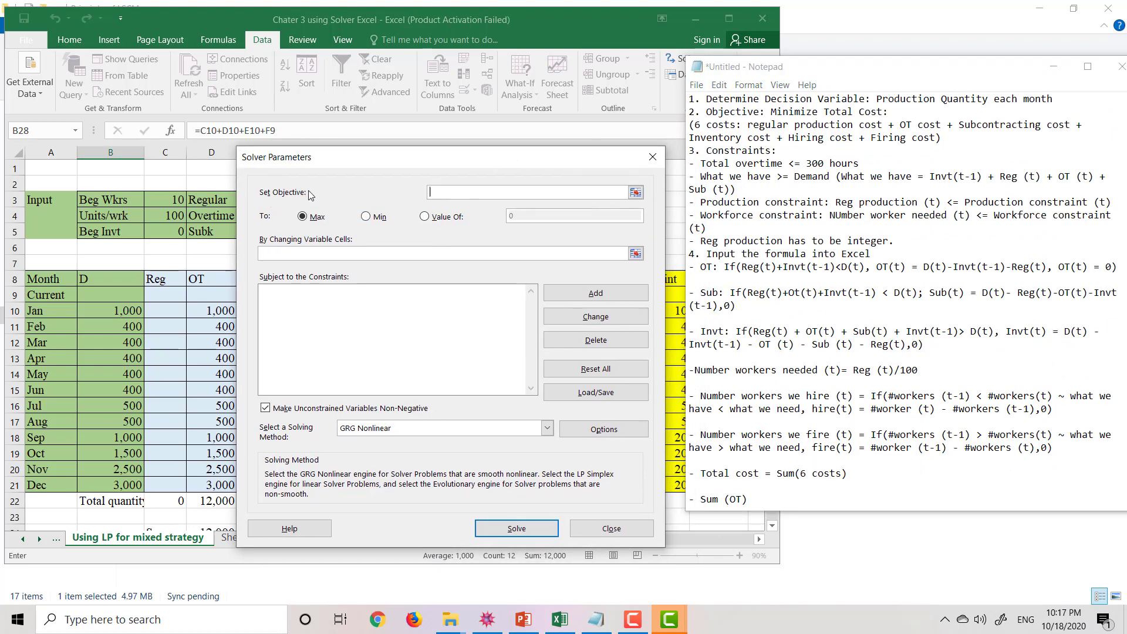
pyautogui.moveTo(433, 156); pyautogui.dragTo(378, 174)
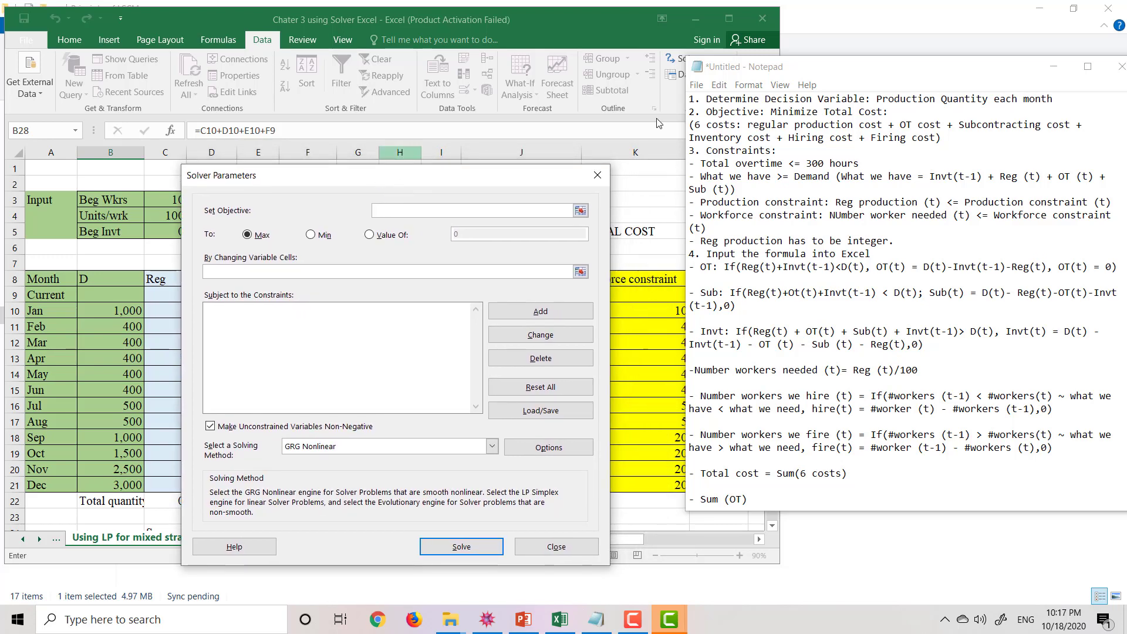
pyautogui.moveTo(706, 111); pyautogui.dragTo(901, 112)
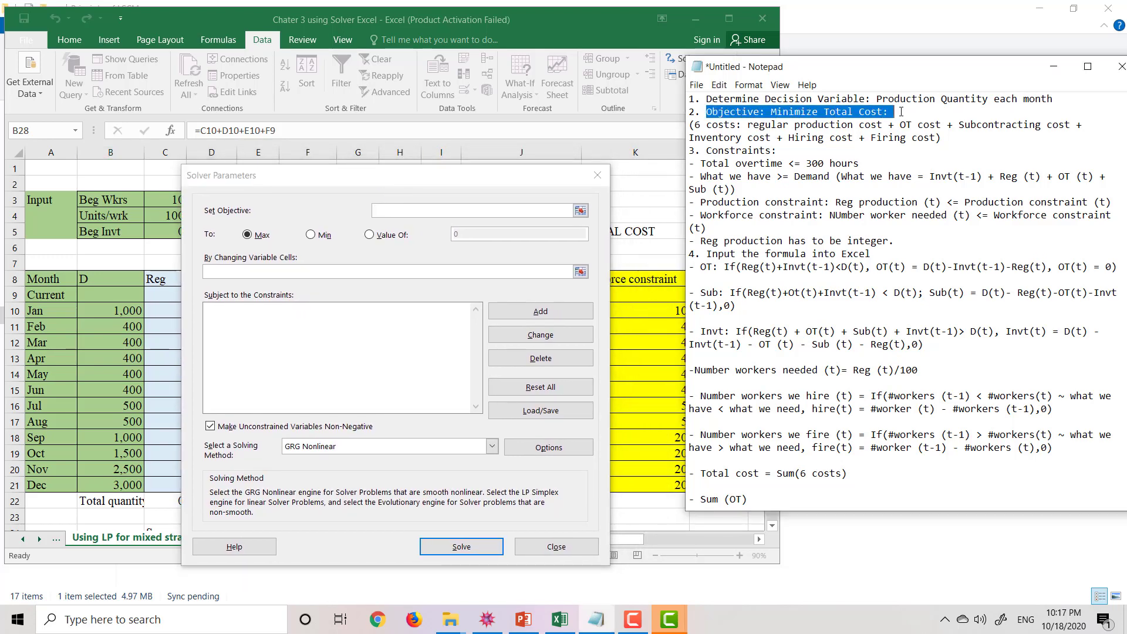
# - Set the Solver objective to the TOTAL COST cell L5 and choose Min as its target
pyautogui.moveTo(469, 176); pyautogui.dragTo(434, 178)
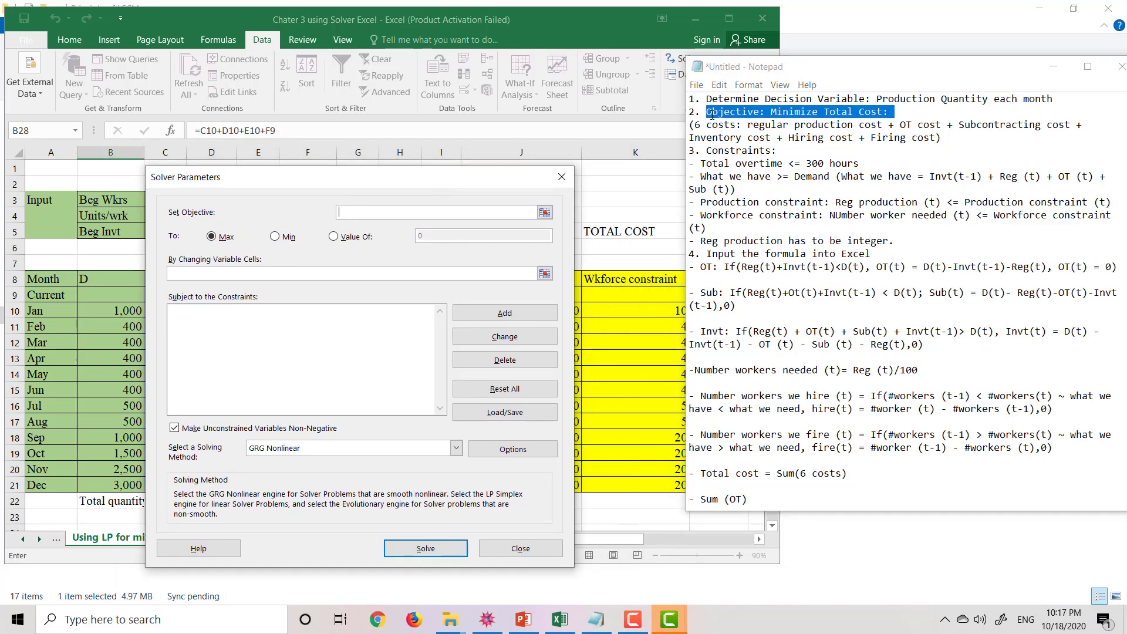
pyautogui.moveTo(895, 80); pyautogui.dragTo(972, 80)
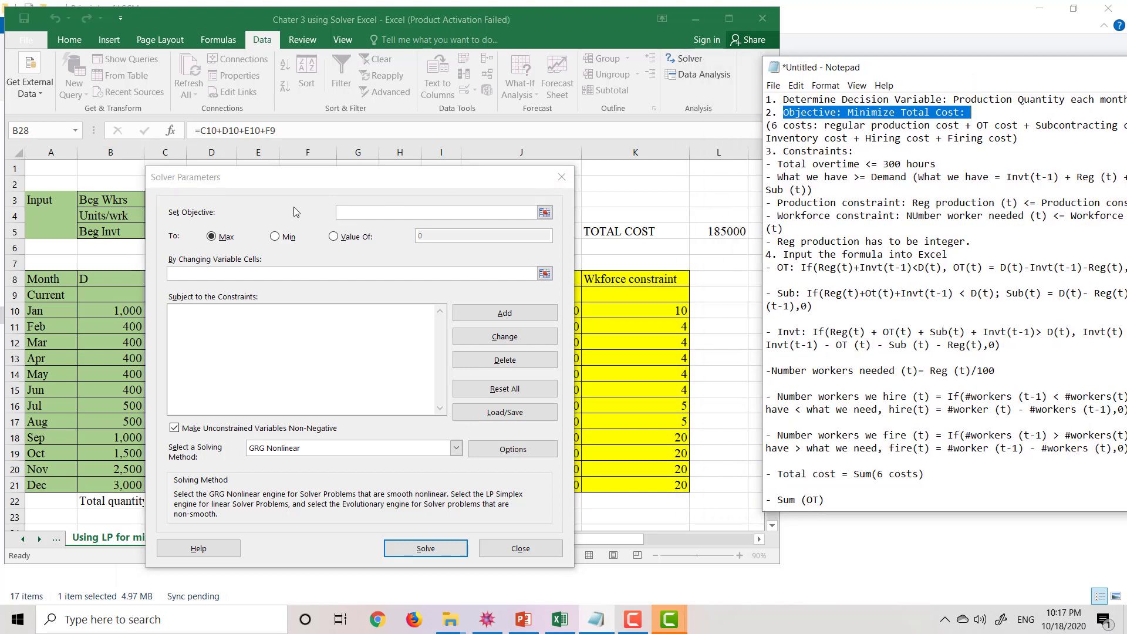
pyautogui.moveTo(318, 178); pyautogui.dragTo(322, 176)
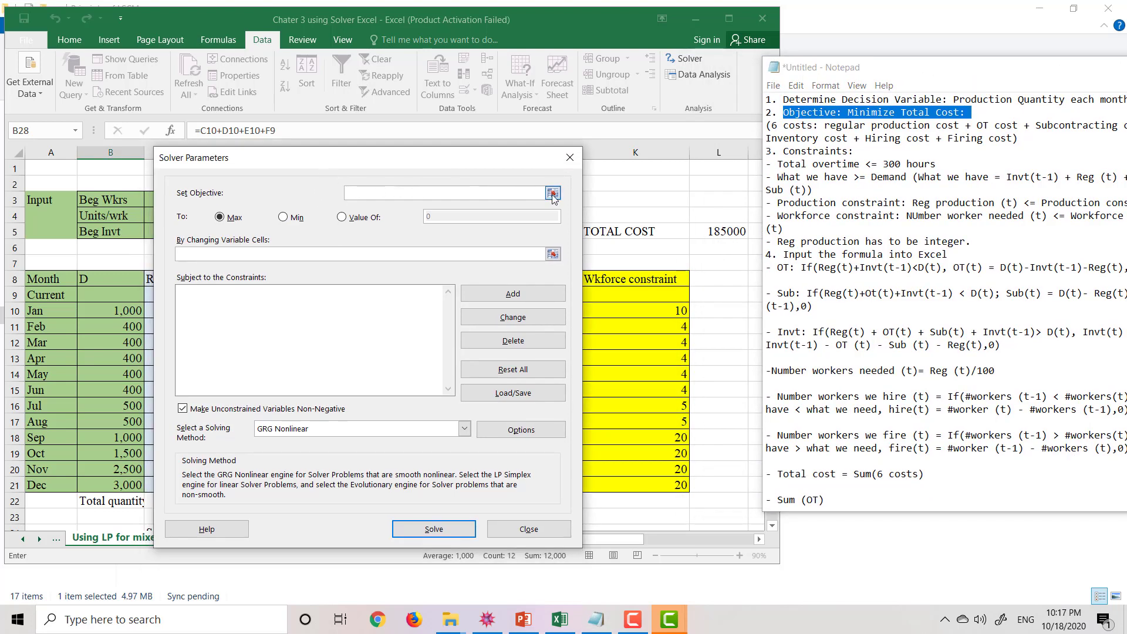
pyautogui.click(549, 210)
pyautogui.click(721, 233)
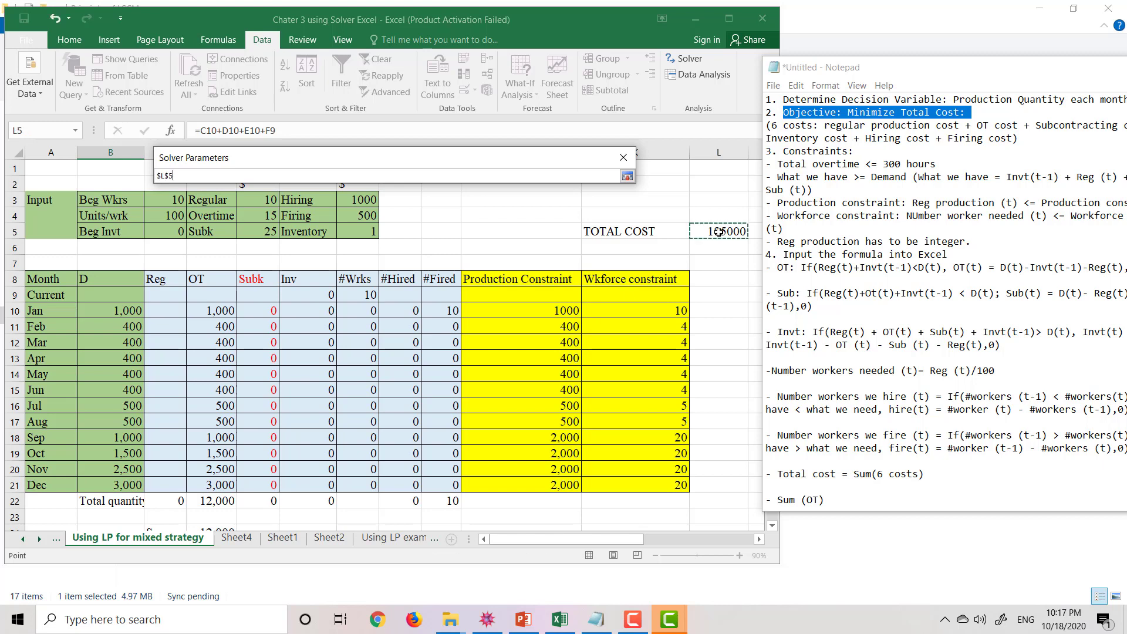
pyautogui.click(627, 176)
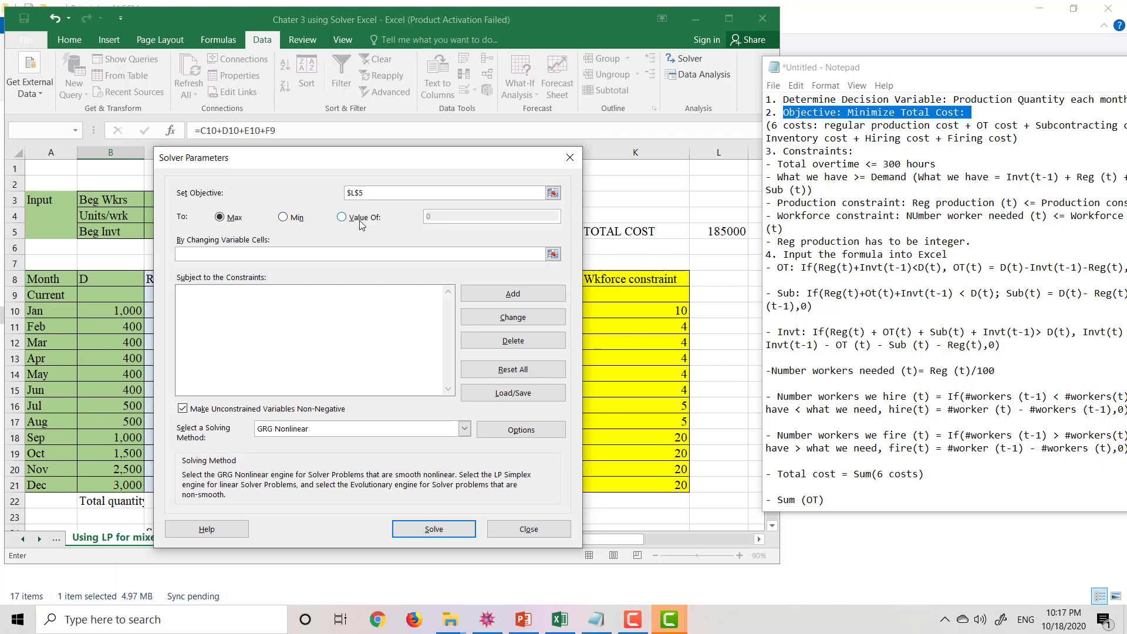
pyautogui.click(284, 218)
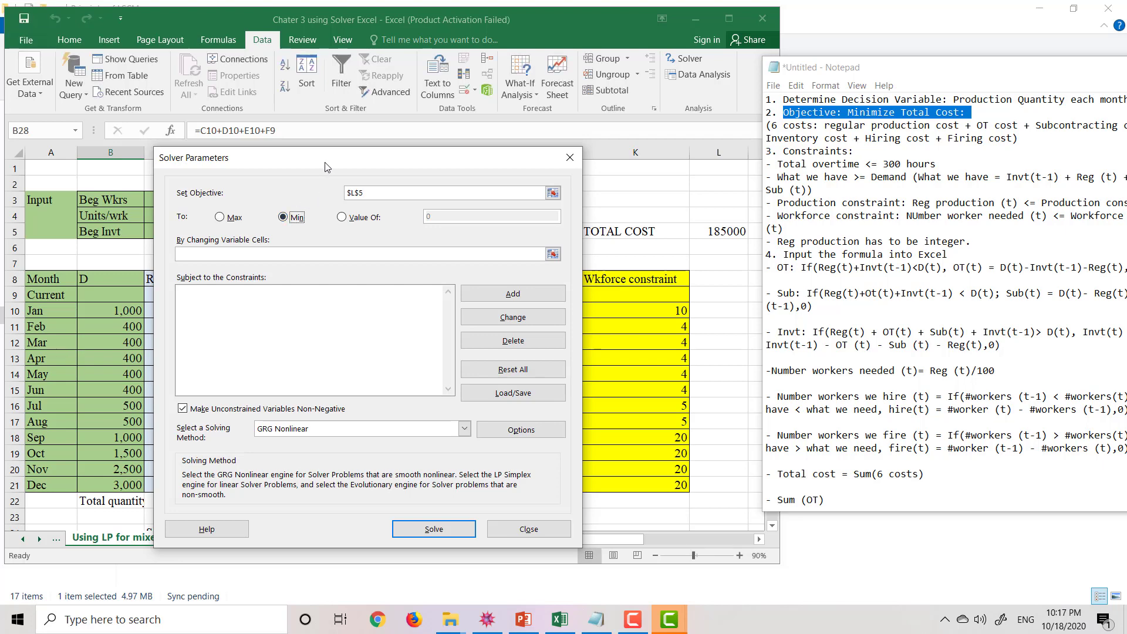
# - Bring the notes beside the Solver dialog and highlight "Decision Variable: Production Quantity each month"
pyautogui.moveTo(326, 167); pyautogui.dragTo(330, 157)
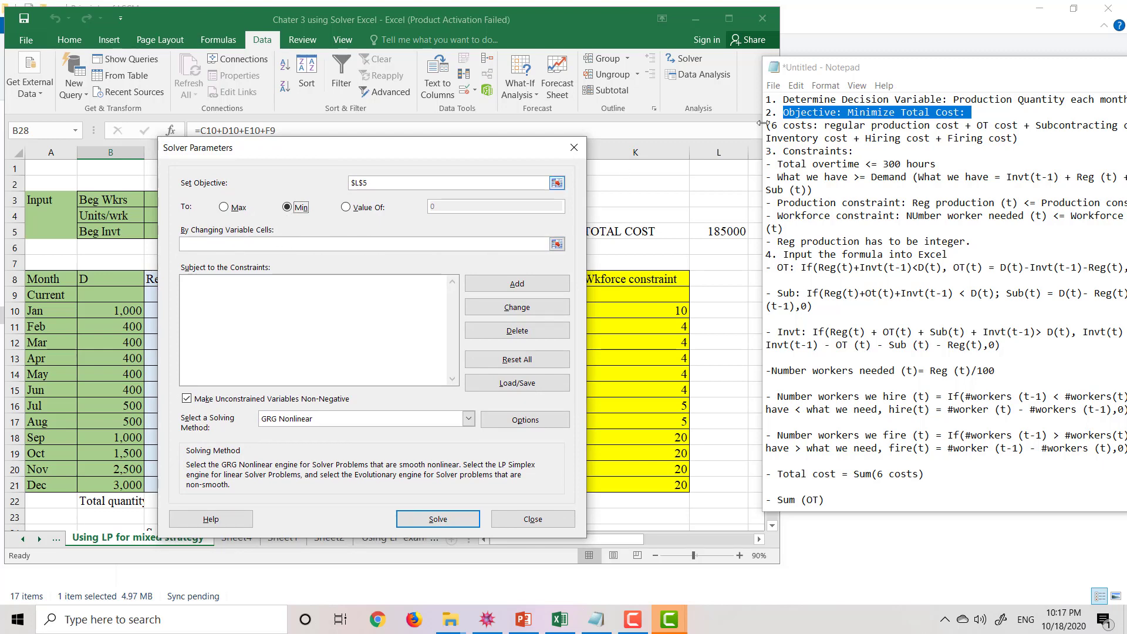
pyautogui.moveTo(898, 69); pyautogui.dragTo(771, 70)
pyautogui.click(717, 98)
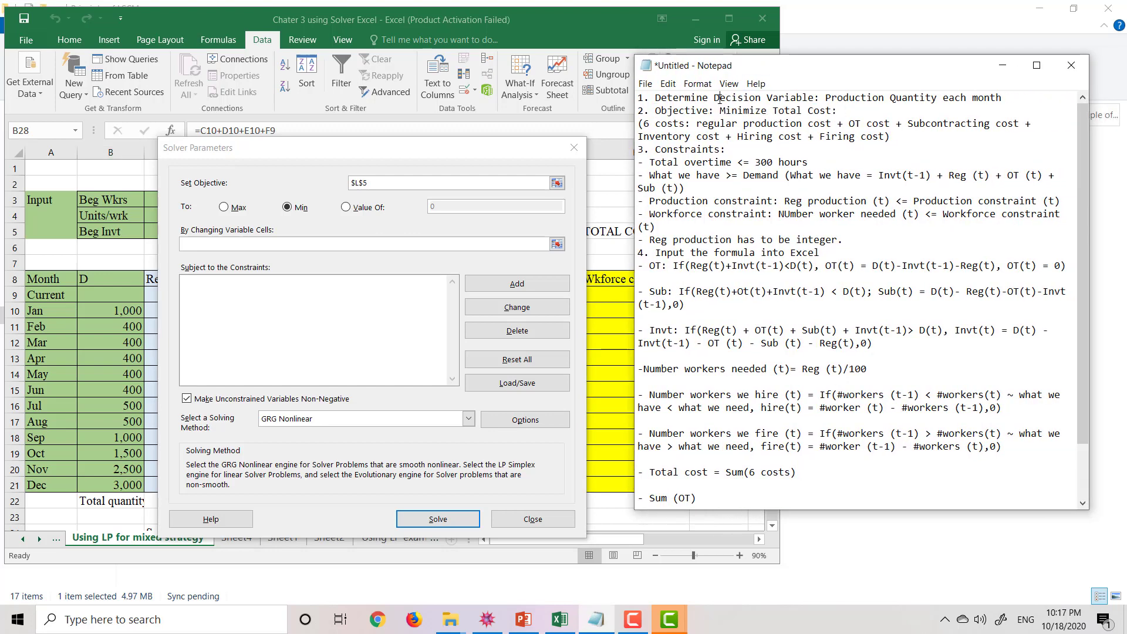
pyautogui.moveTo(714, 98); pyautogui.dragTo(1014, 102)
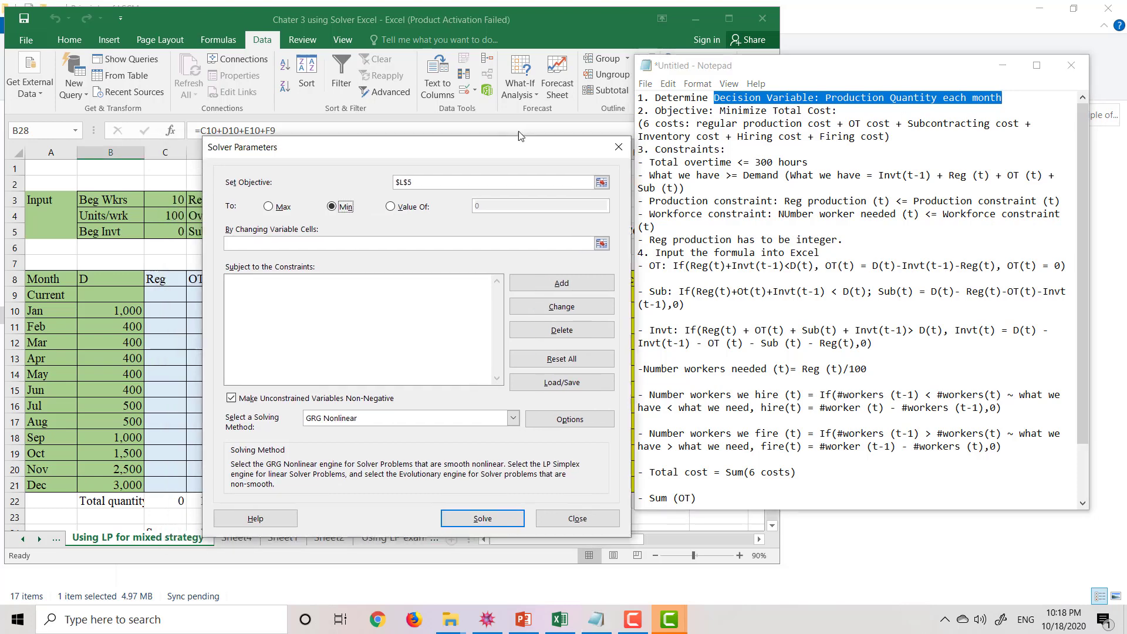
# - Set Solver's changing variable cells to the monthly Reg production range C10:C21, keeping the dialog clear of the notes
pyautogui.moveTo(427, 141); pyautogui.dragTo(558, 103)
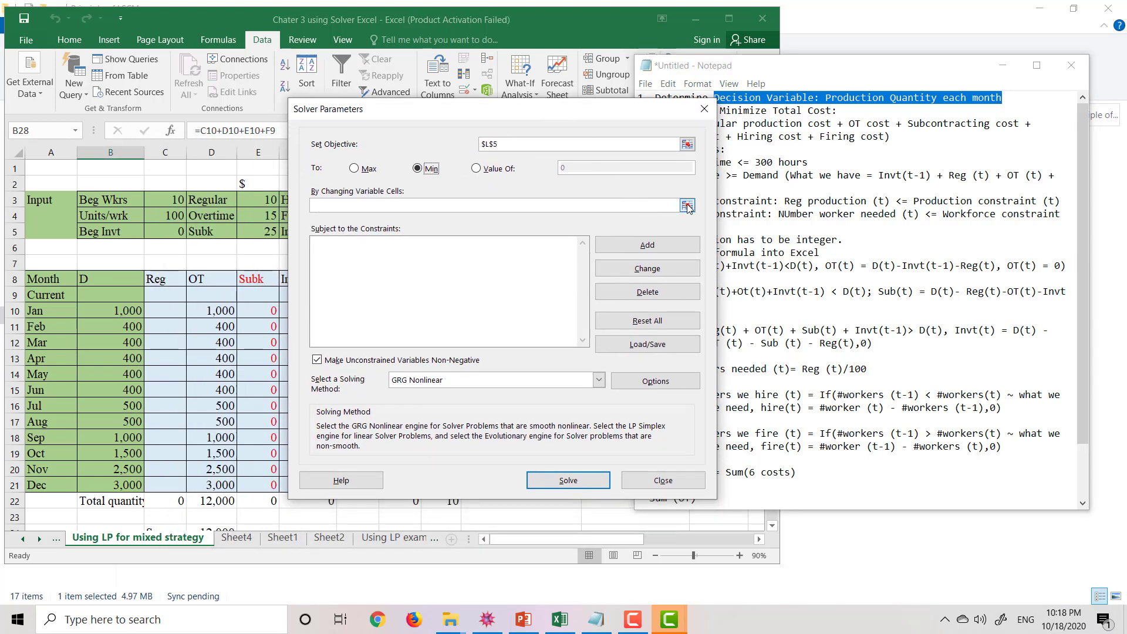
pyautogui.click(687, 206)
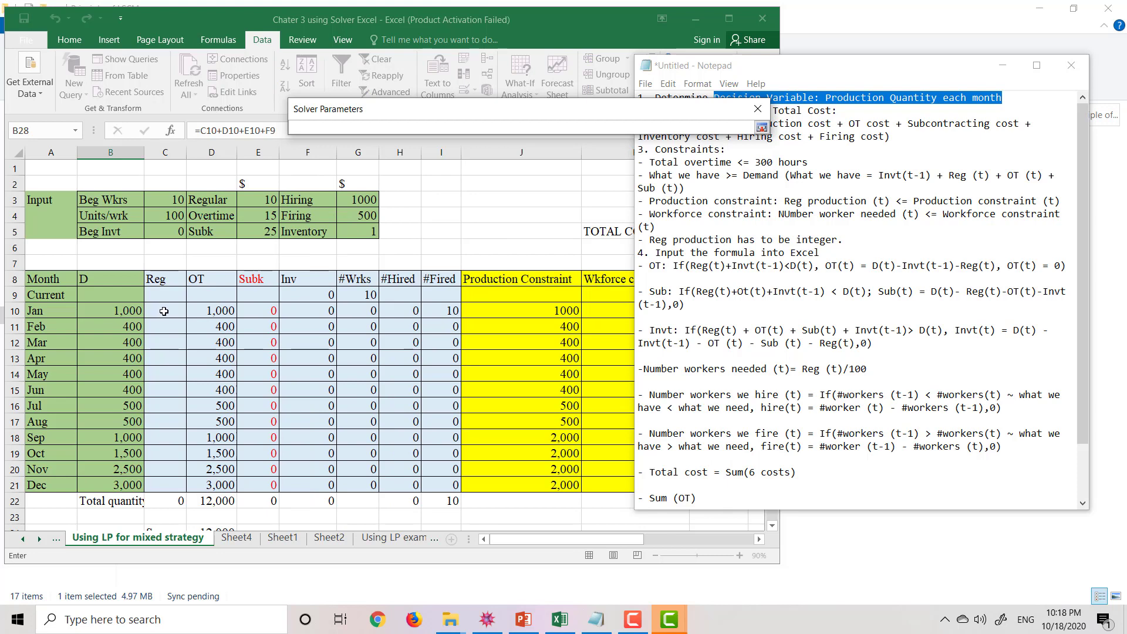
pyautogui.moveTo(164, 311); pyautogui.dragTo(165, 478)
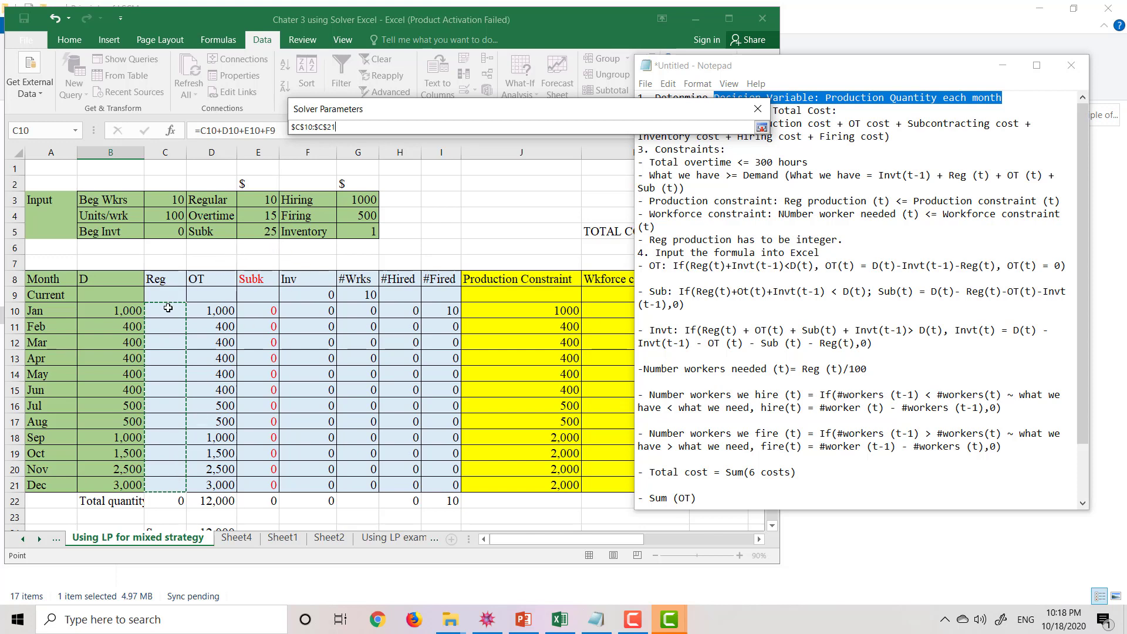
pyautogui.click(762, 128)
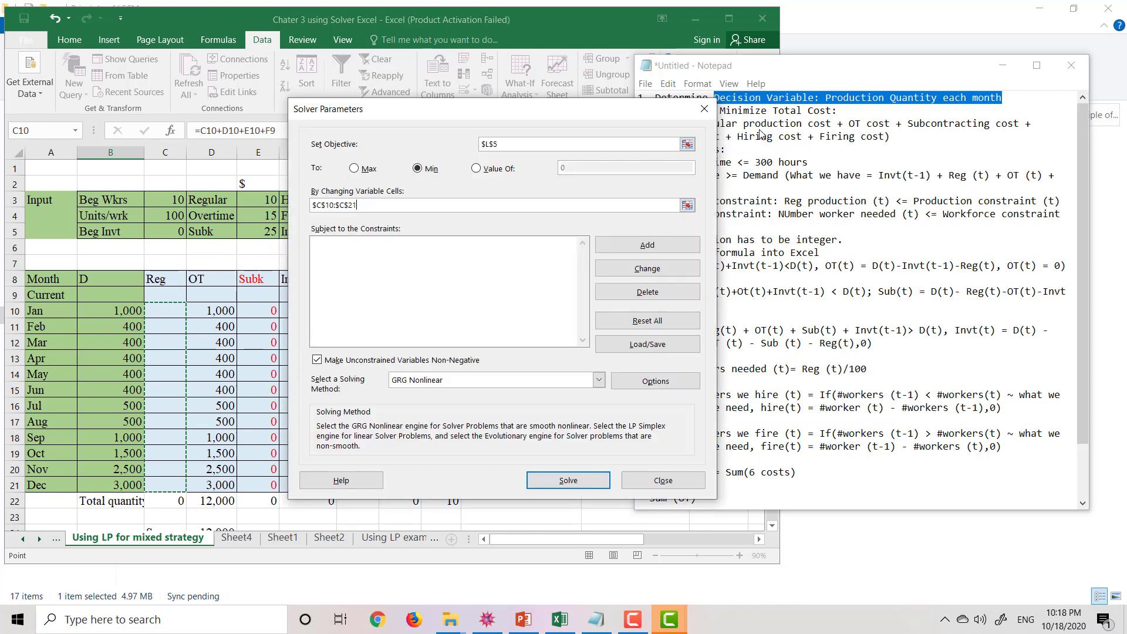
pyautogui.moveTo(458, 112); pyautogui.dragTo(467, 98)
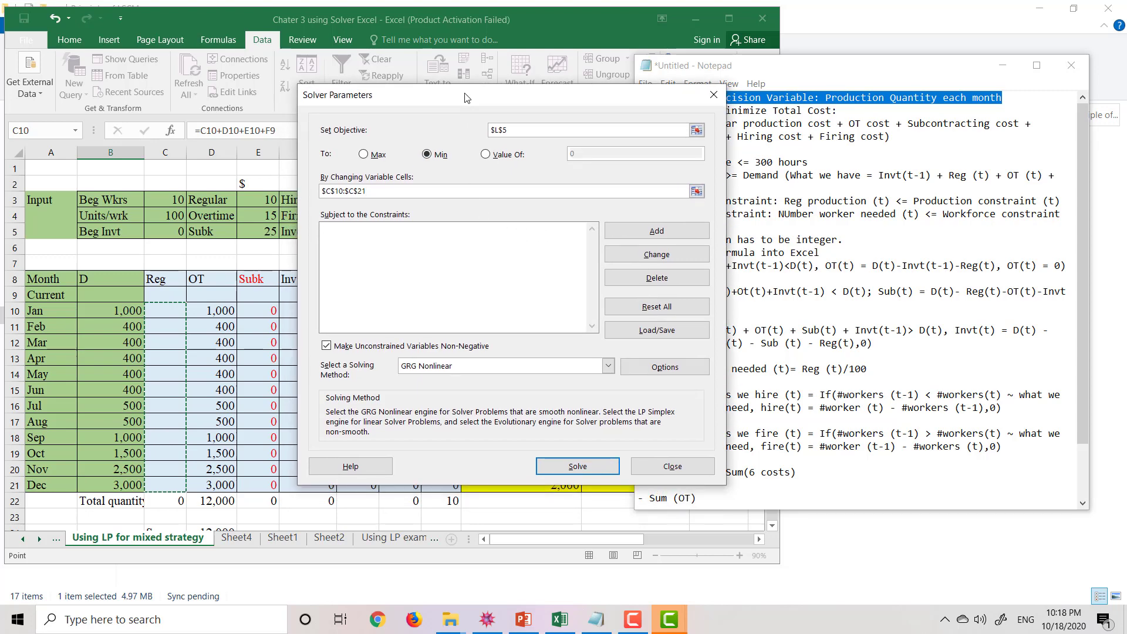
pyautogui.moveTo(539, 101); pyautogui.dragTo(440, 83)
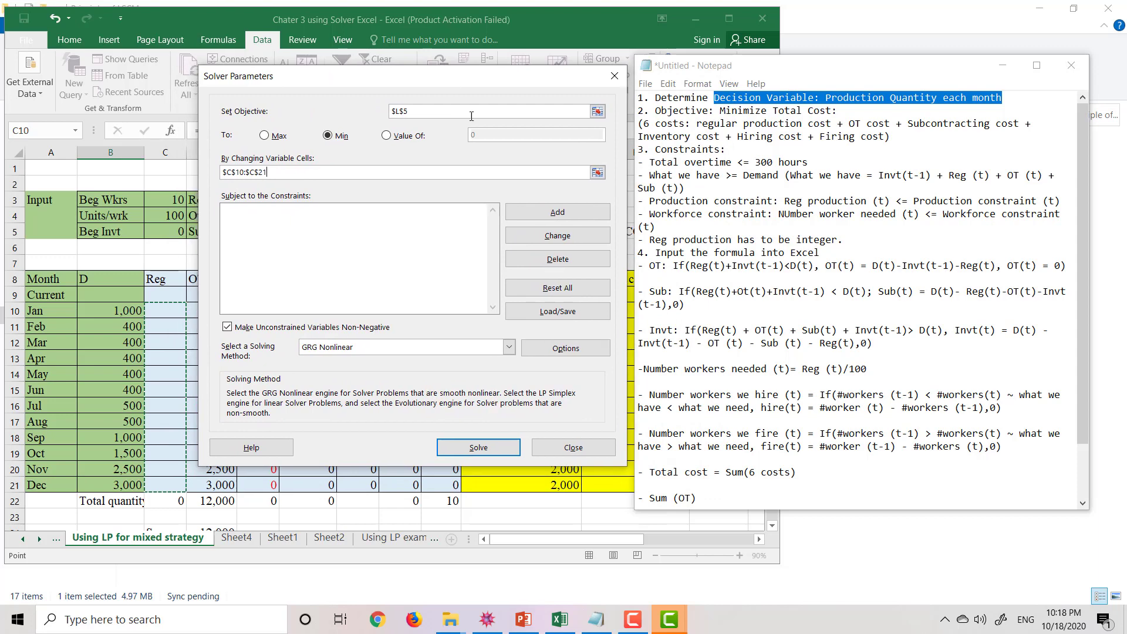
# - Add a Solver constraint that the overtime sum D24 is <= the OT limit in C25
pyautogui.click(426, 223)
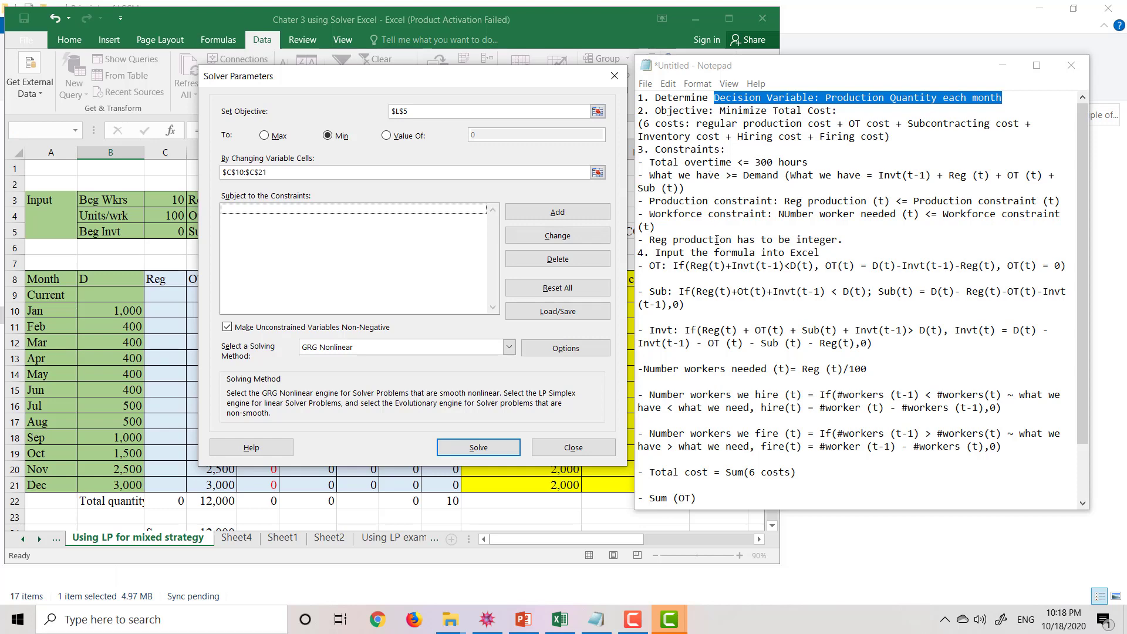
pyautogui.moveTo(473, 82); pyautogui.dragTo(554, 72)
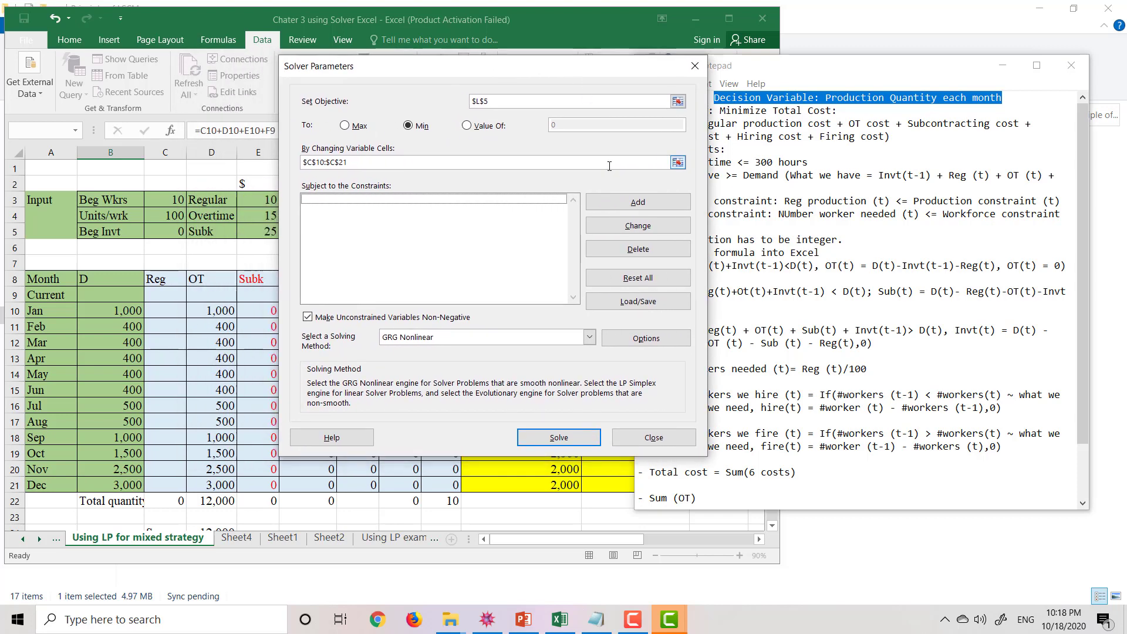
pyautogui.click(637, 205)
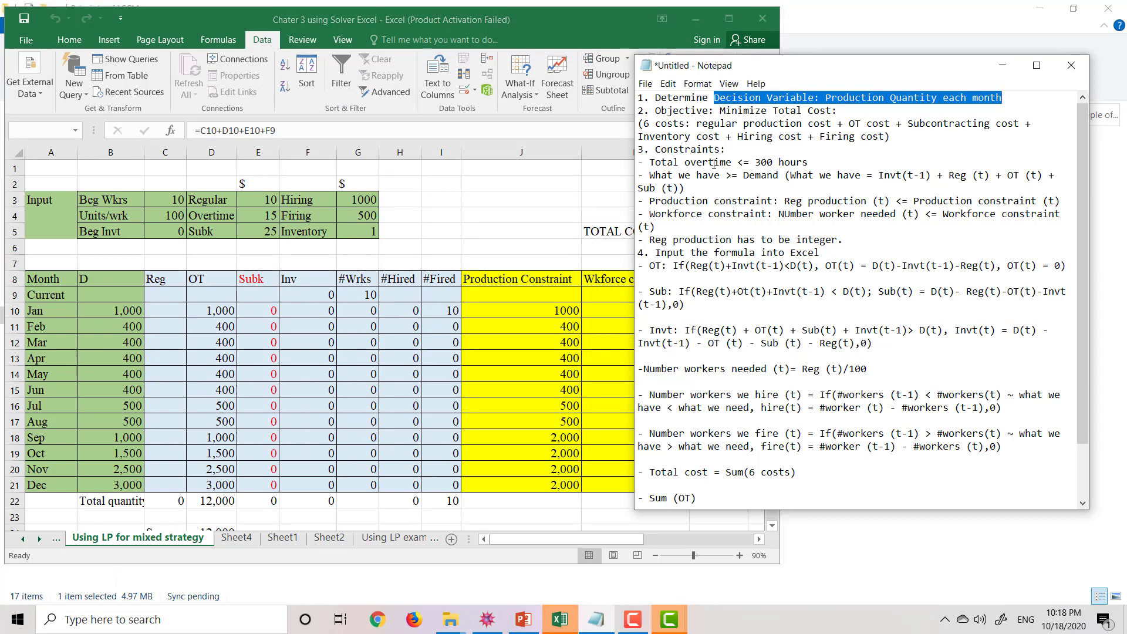
pyautogui.click(500, 215)
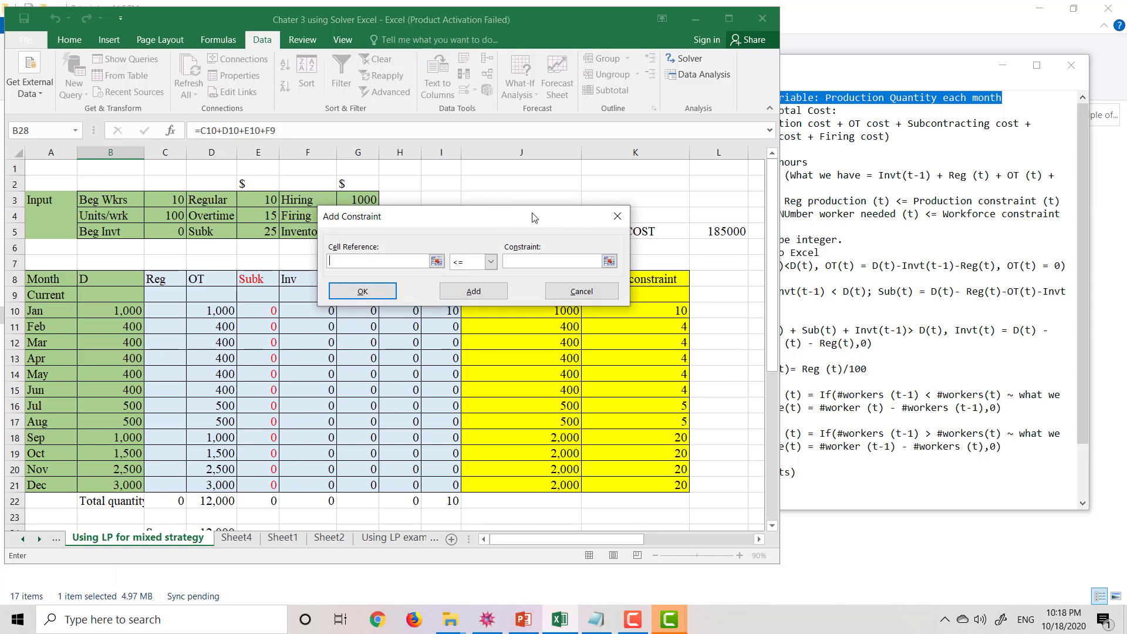
pyautogui.moveTo(534, 218); pyautogui.dragTo(553, 216)
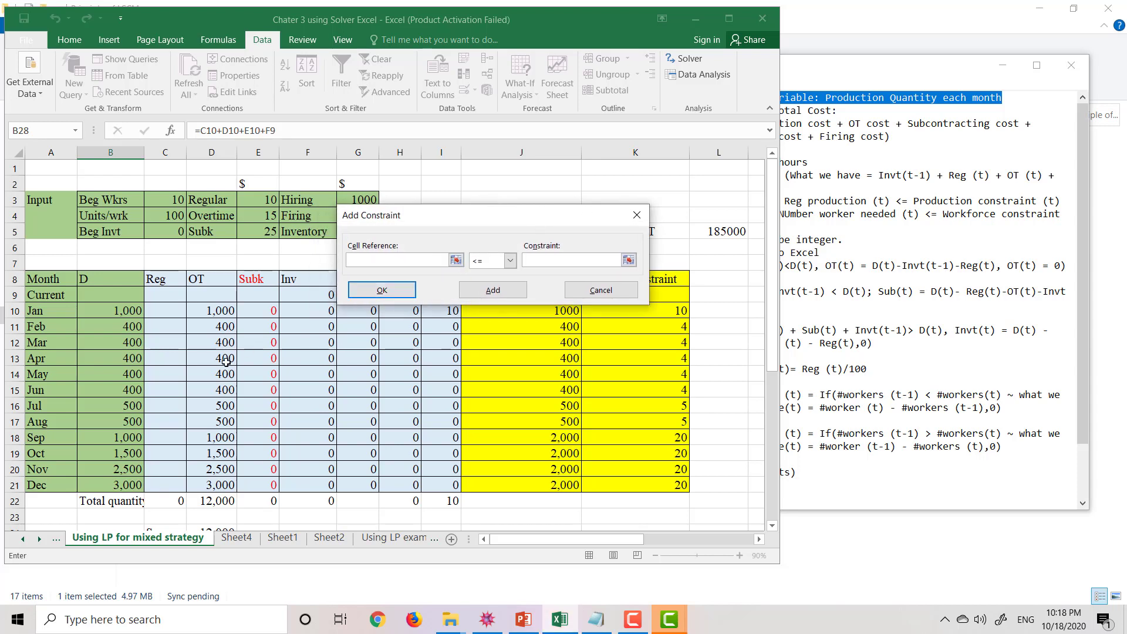
pyautogui.scroll(-1, 213, 425)
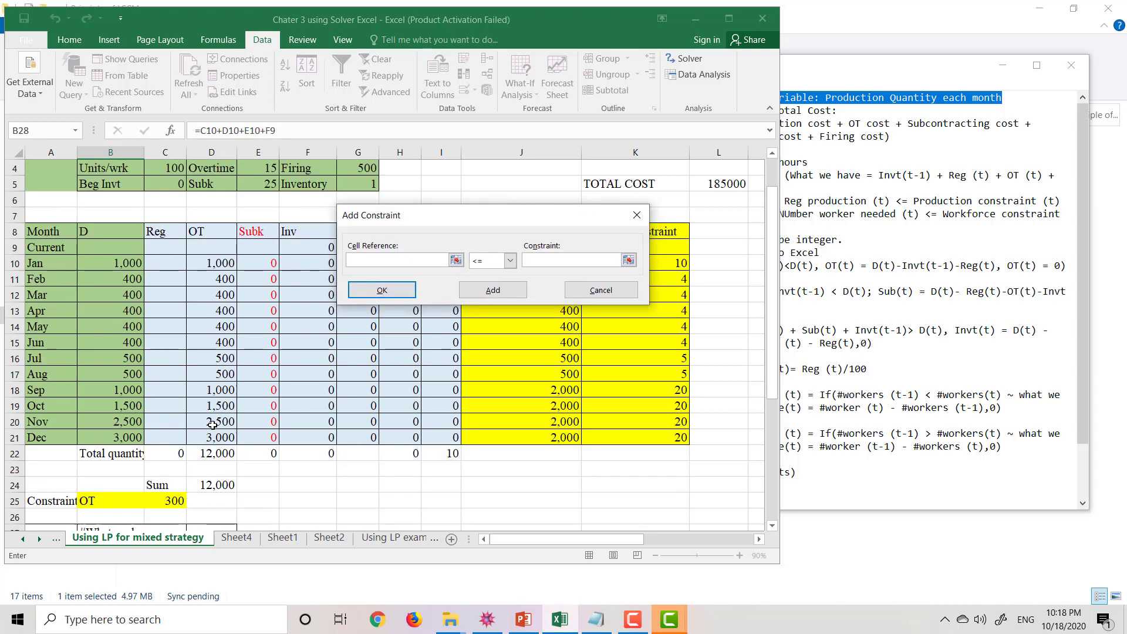
pyautogui.click(220, 486)
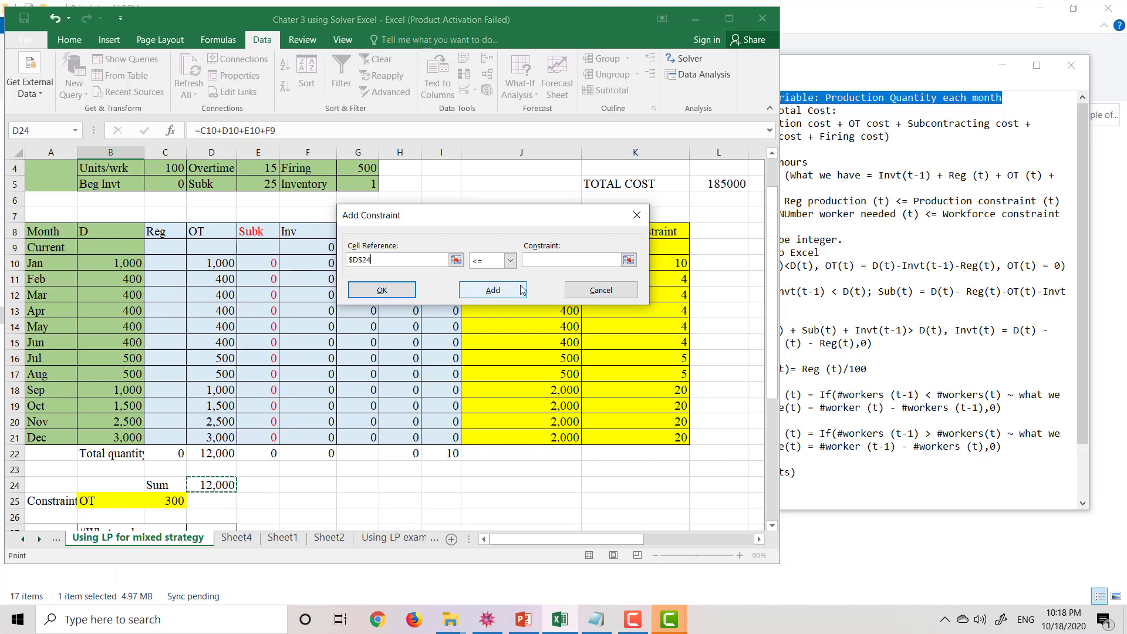
pyautogui.click(551, 265)
pyautogui.click(171, 501)
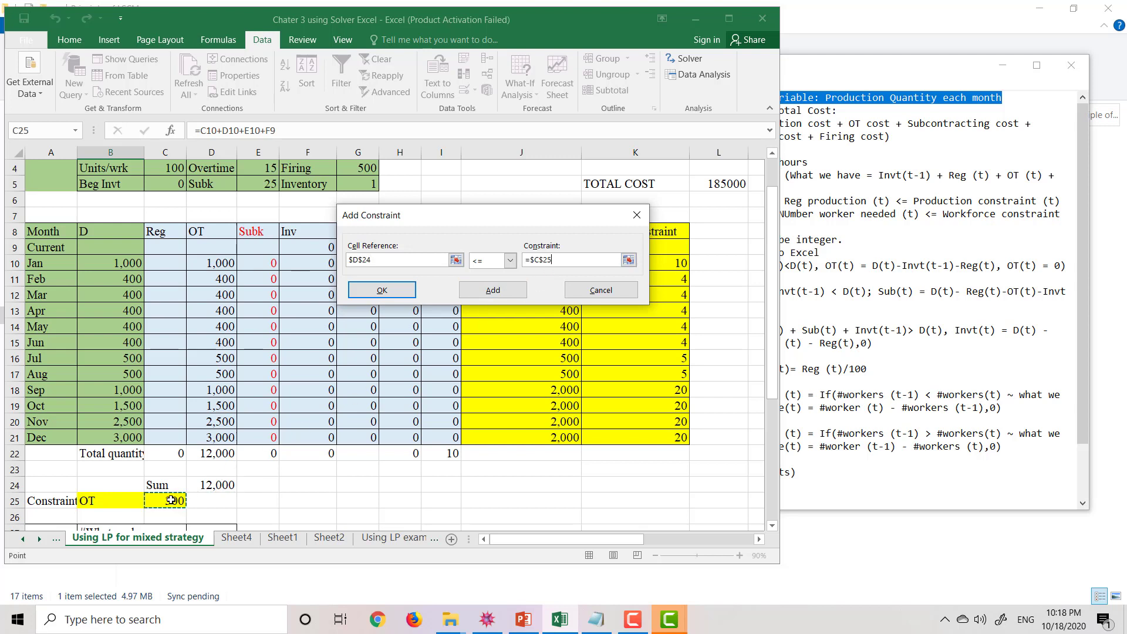
pyautogui.click(489, 295)
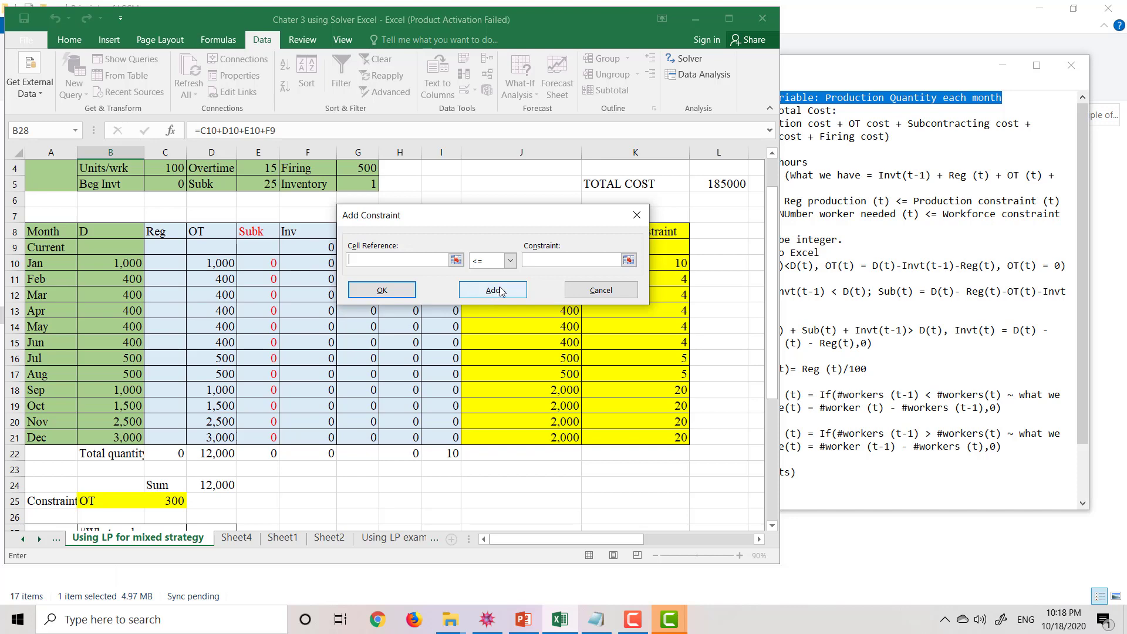
# - Move the notes window aside so the worksheet's TOTAL COST column is uncovered
pyautogui.moveTo(861, 67); pyautogui.dragTo(946, 63)
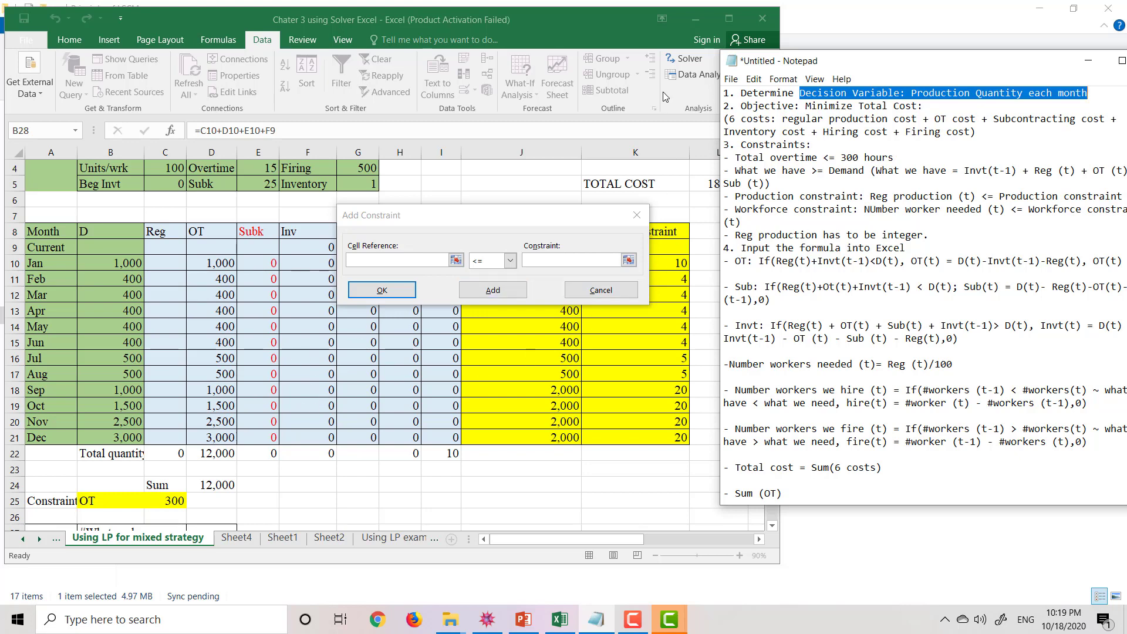
pyautogui.click(620, 23)
pyautogui.moveTo(797, 65); pyautogui.dragTo(878, 65)
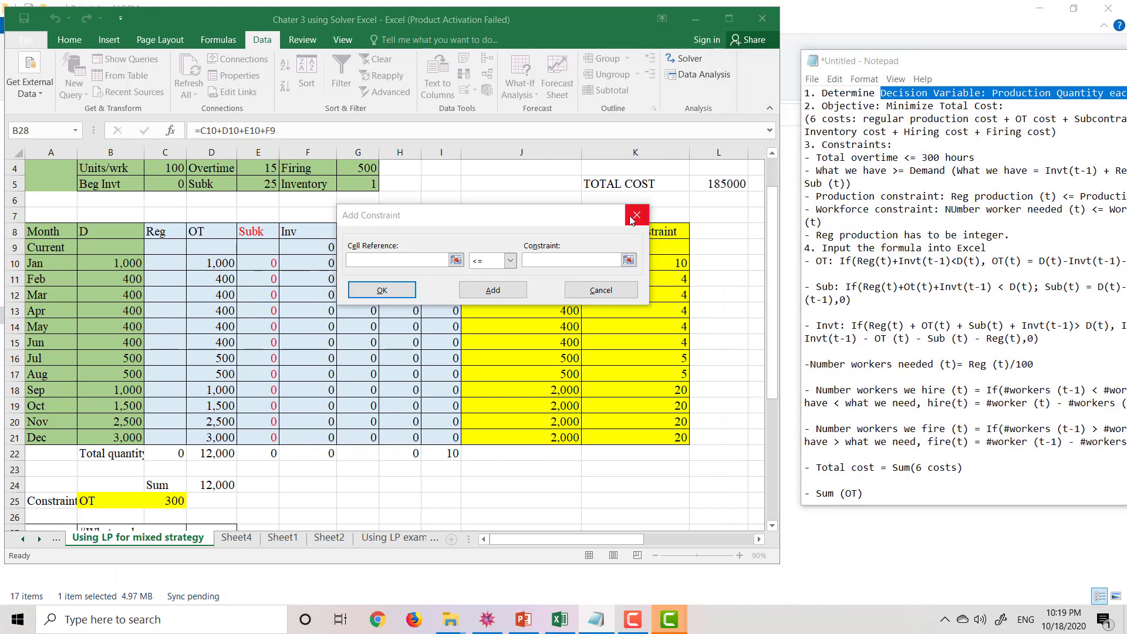
pyautogui.click(421, 292)
pyautogui.click(414, 291)
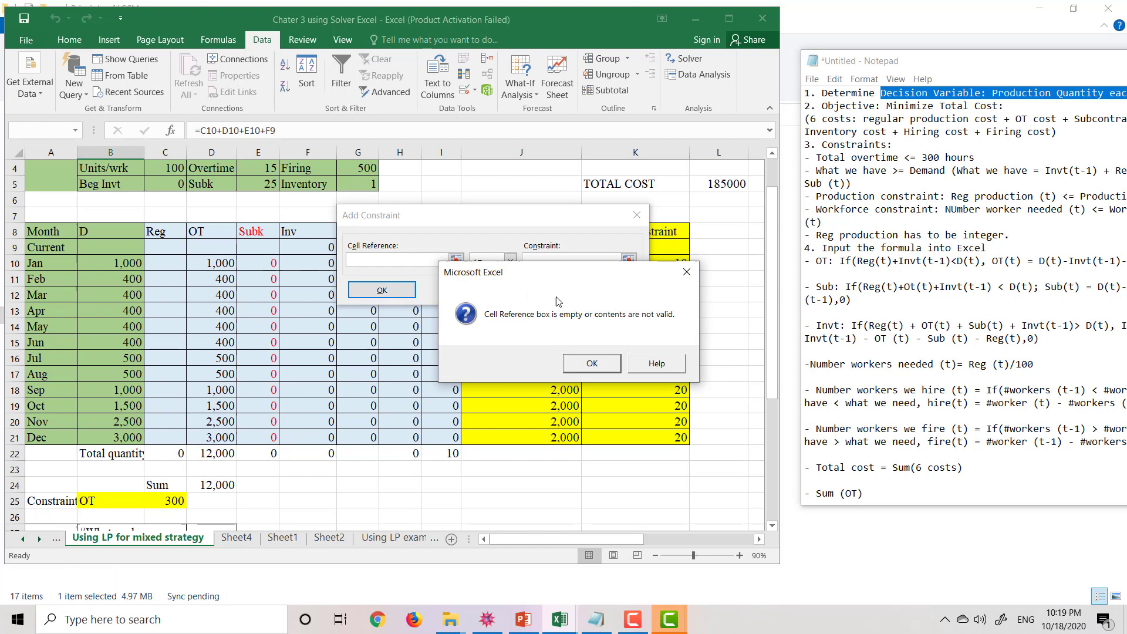
pyautogui.click(687, 273)
pyautogui.click(602, 290)
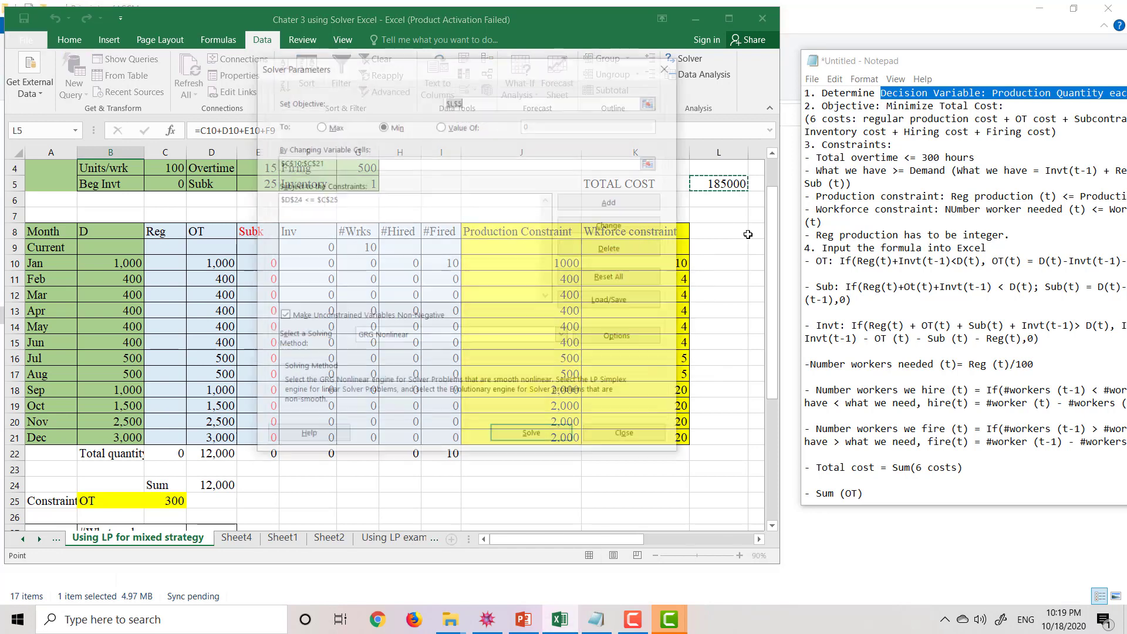
# - Add a Solver constraint that the monthly "#What we have" quantities B28:B39 are >= demand B10:B21
pyautogui.moveTo(769, 226); pyautogui.dragTo(769, 379)
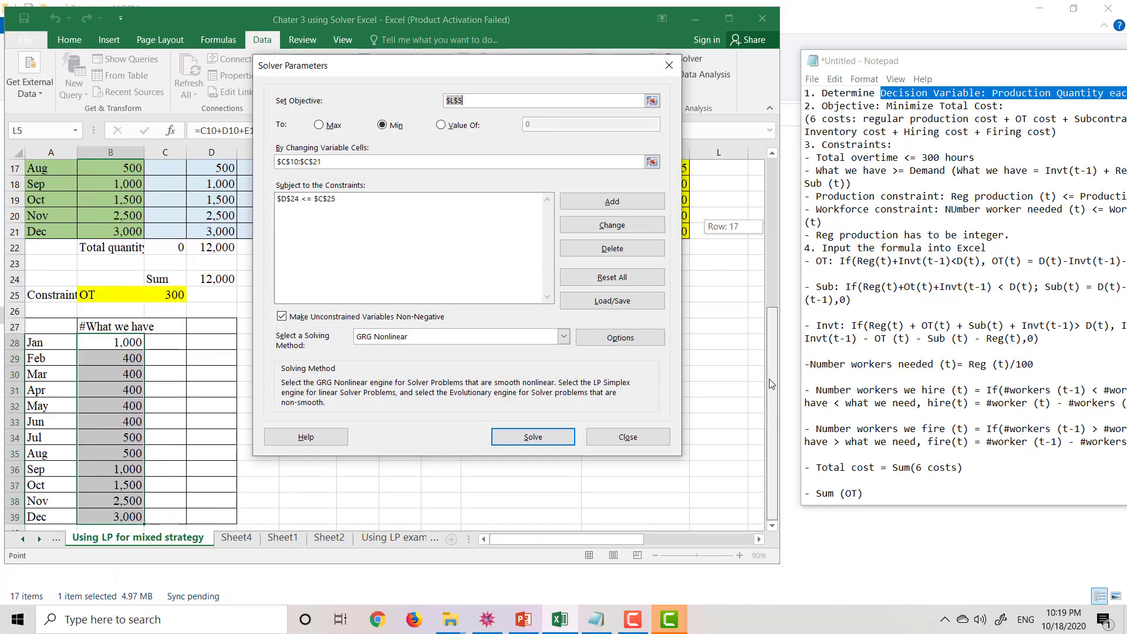
pyautogui.click(611, 201)
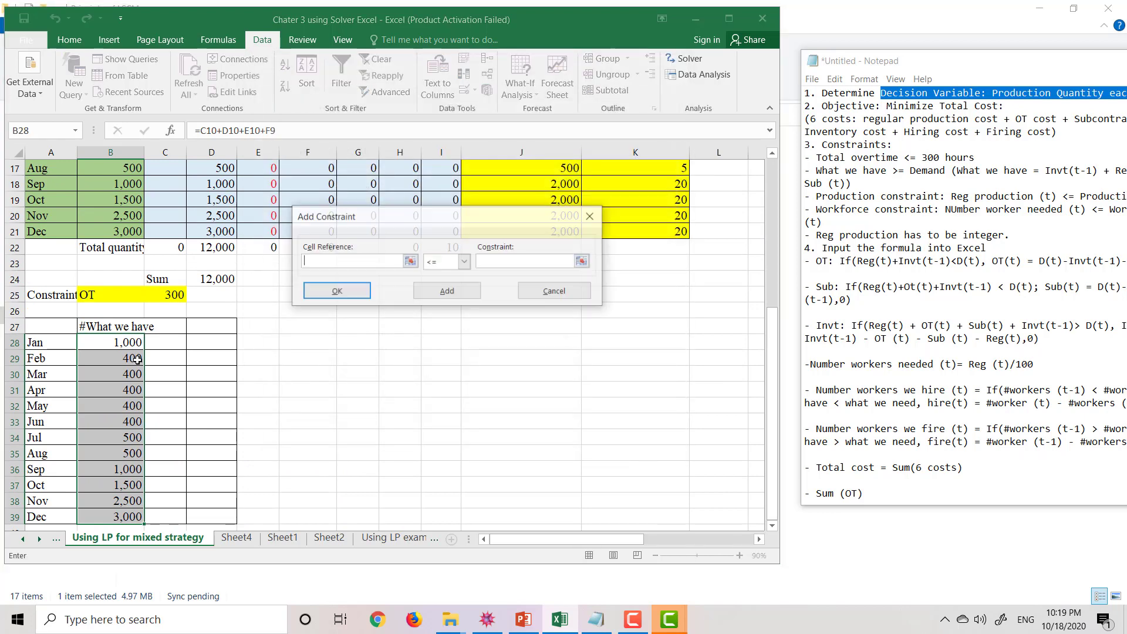
pyautogui.moveTo(129, 342); pyautogui.dragTo(122, 515)
pyautogui.click(465, 265)
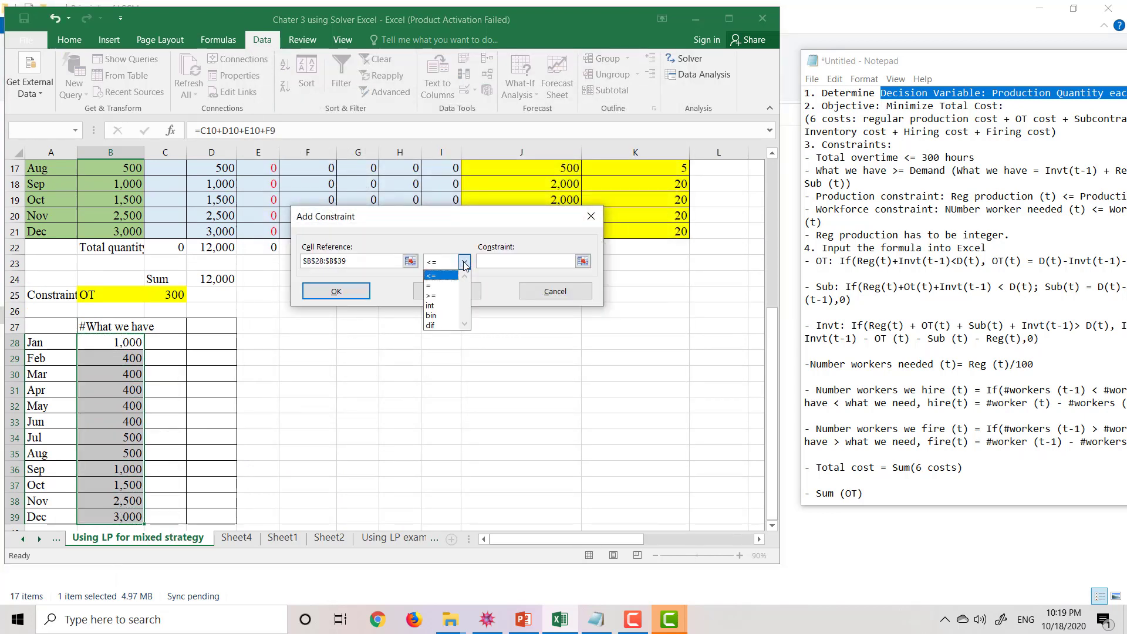
pyautogui.click(440, 295)
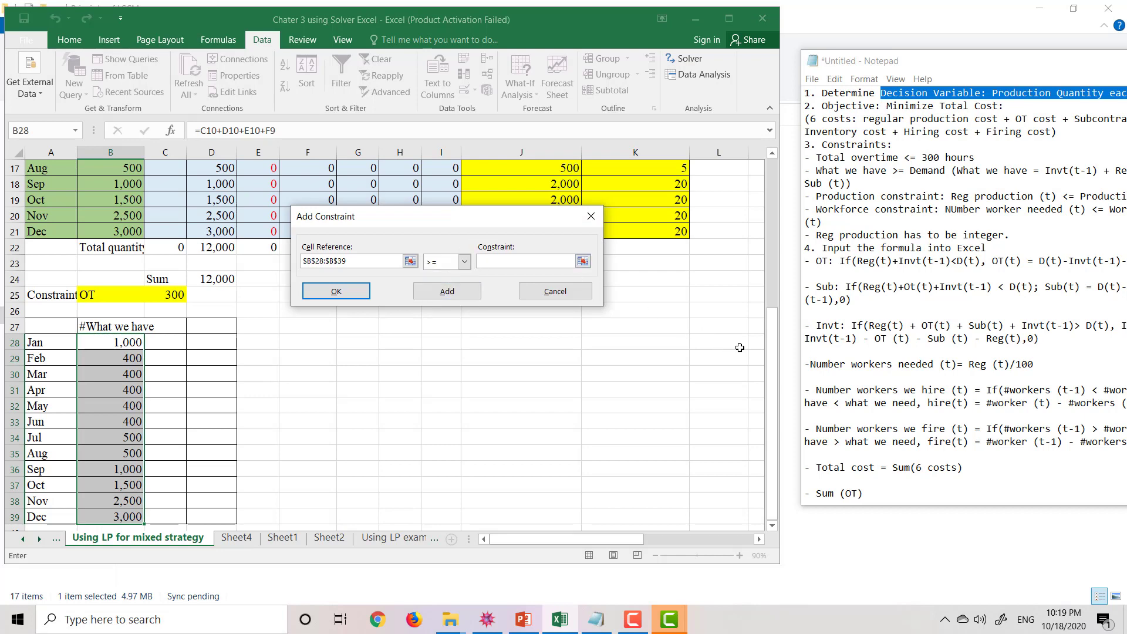
pyautogui.moveTo(490, 224); pyautogui.dragTo(559, 312)
pyautogui.scroll(2, 401, 237)
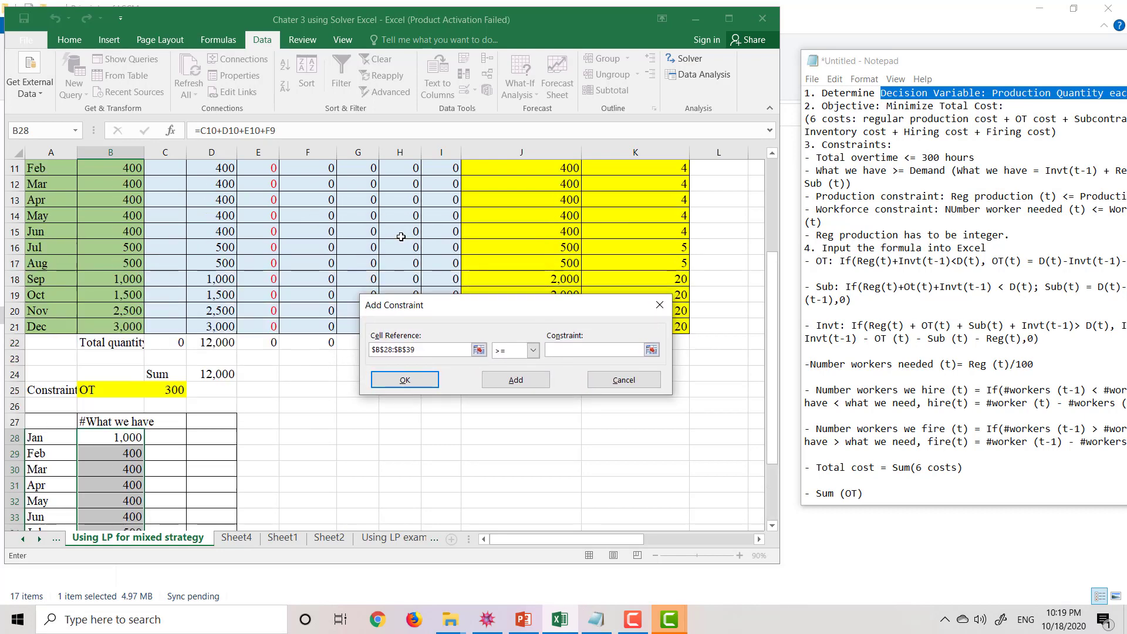
pyautogui.scroll(2, 294, 230)
pyautogui.moveTo(119, 245); pyautogui.dragTo(128, 417)
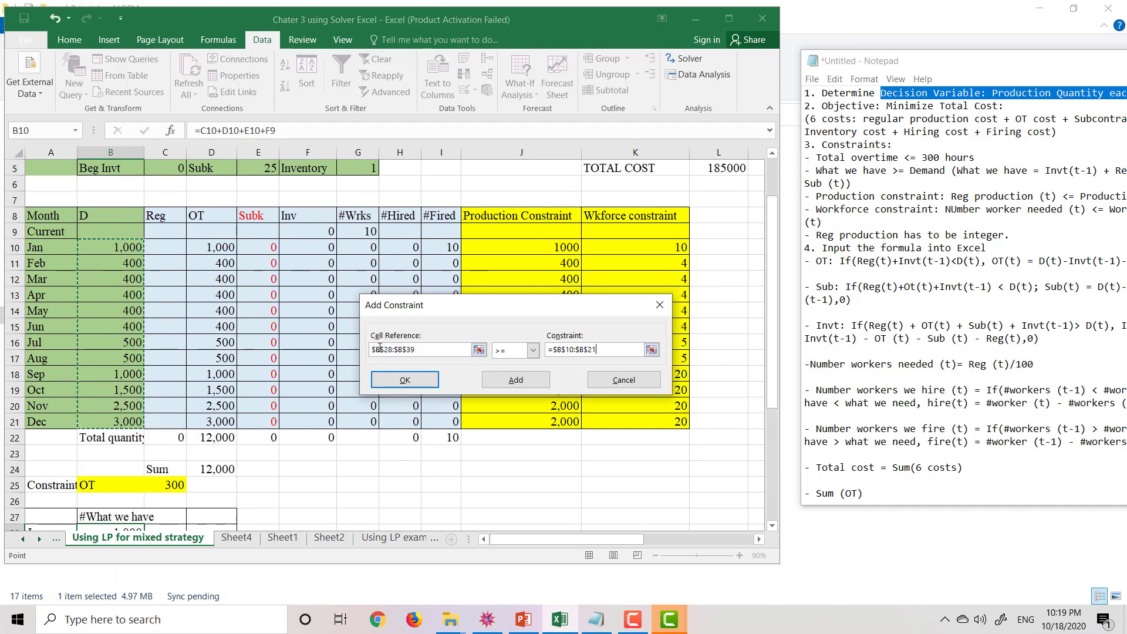
pyautogui.moveTo(518, 311); pyautogui.dragTo(519, 295)
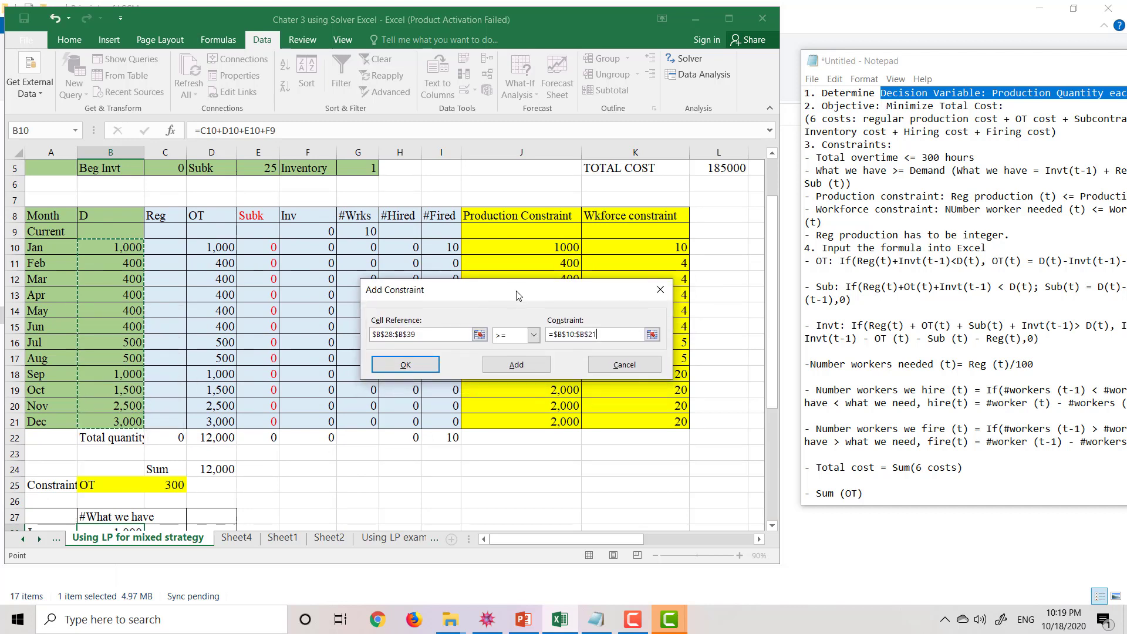
pyautogui.click(517, 365)
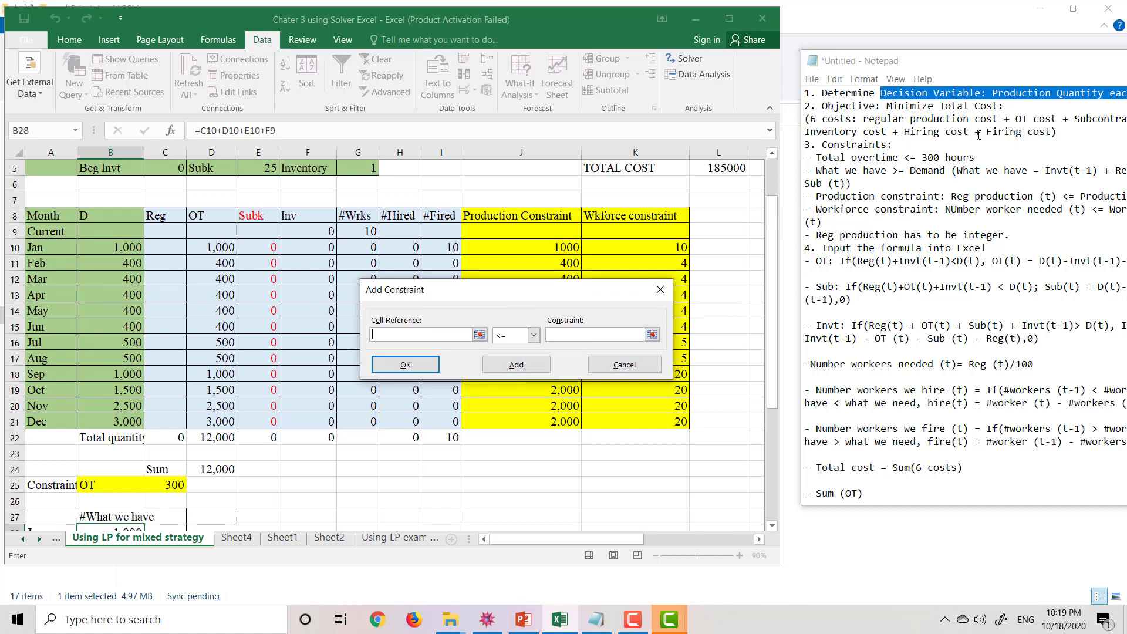
# - Add a Solver constraint that monthly Reg production C10:C21 is <= the Production Constraint values J10:J21, keeping the notes readable alongside
pyautogui.moveTo(1002, 68); pyautogui.dragTo(939, 69)
pyautogui.moveTo(525, 298); pyautogui.dragTo(593, 283)
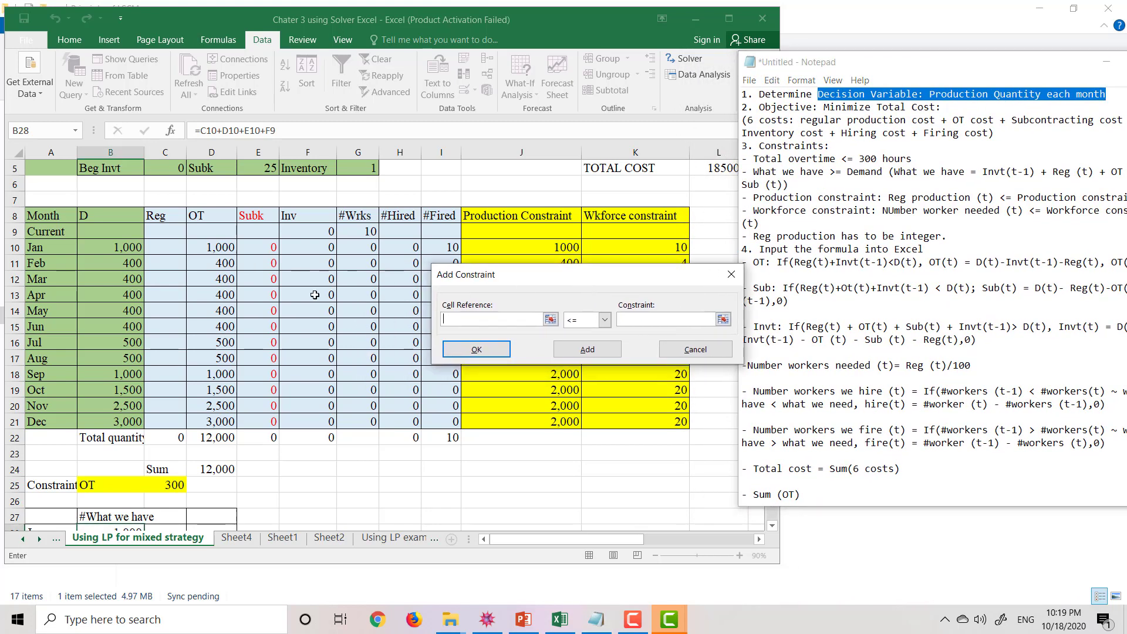
pyautogui.moveTo(179, 249); pyautogui.dragTo(170, 419)
pyautogui.moveTo(657, 279); pyautogui.dragTo(348, 267)
pyautogui.click(404, 307)
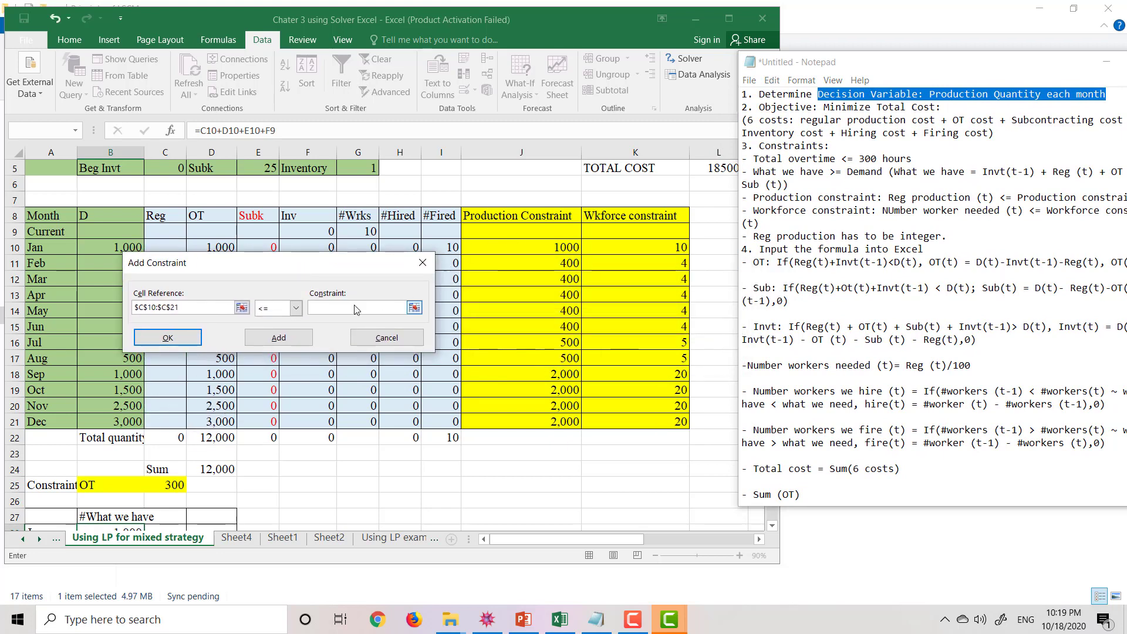
pyautogui.moveTo(530, 248); pyautogui.dragTo(530, 420)
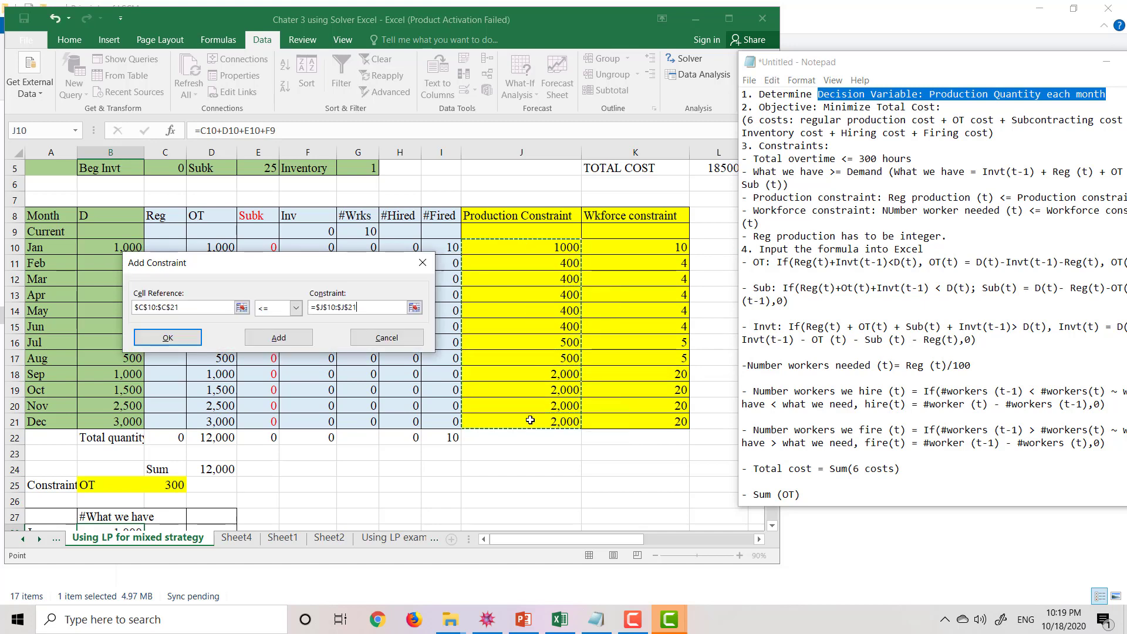
pyautogui.click(276, 340)
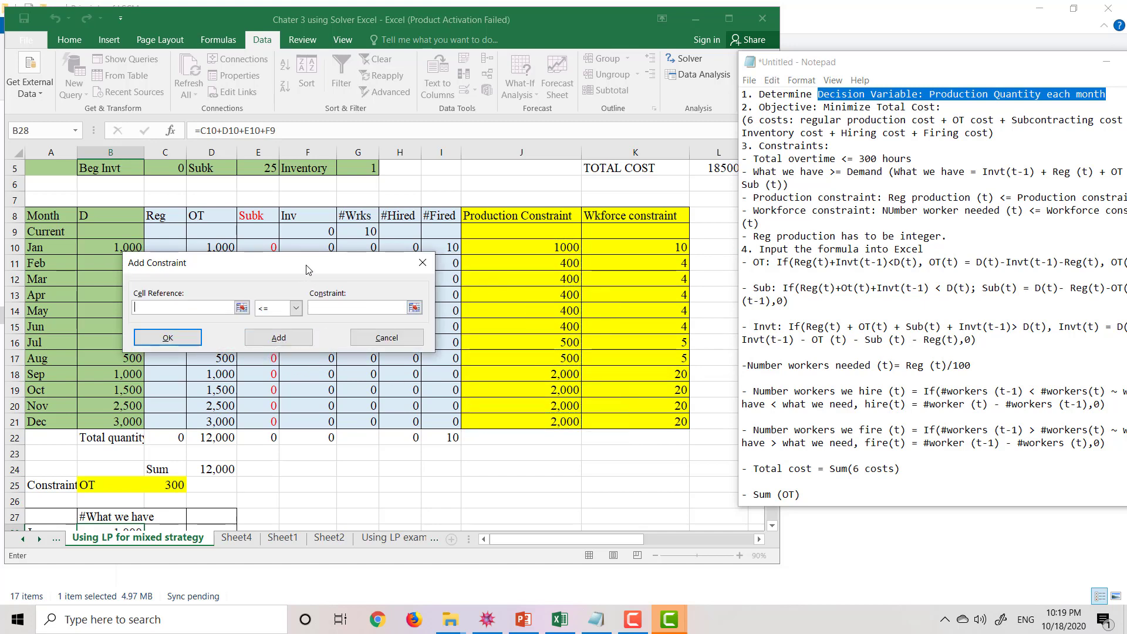
# - Highlight the workforce constraint in the notes and add it to Solver as #Wrks G10:G21 <= Wkforce constraint K10:K21
pyautogui.moveTo(308, 270); pyautogui.dragTo(507, 262)
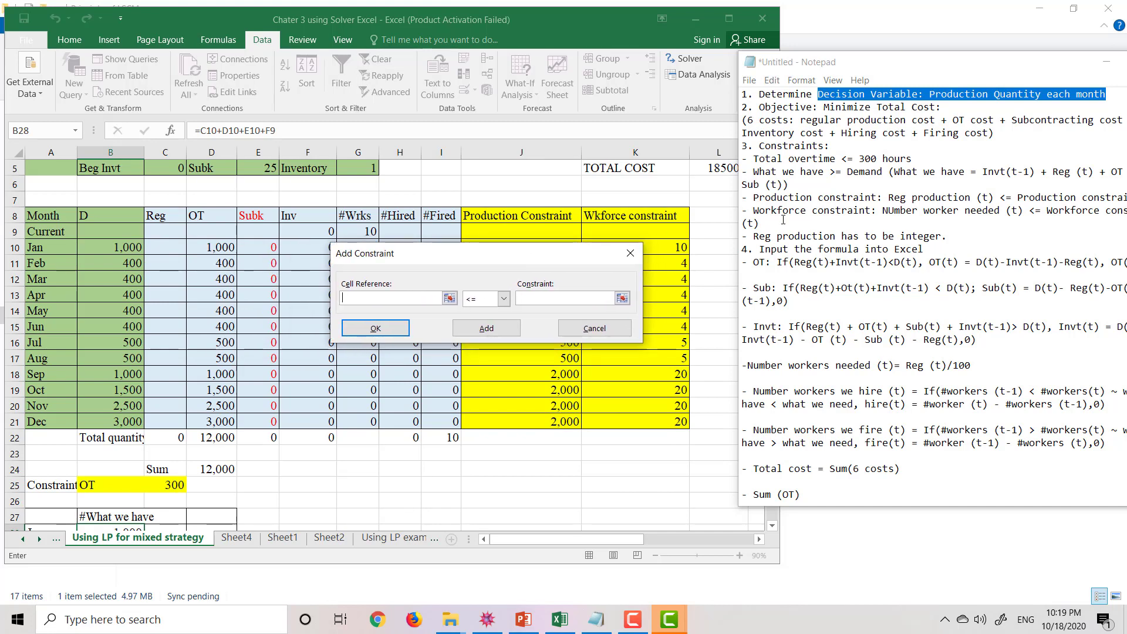
pyautogui.moveTo(760, 210); pyautogui.dragTo(800, 229)
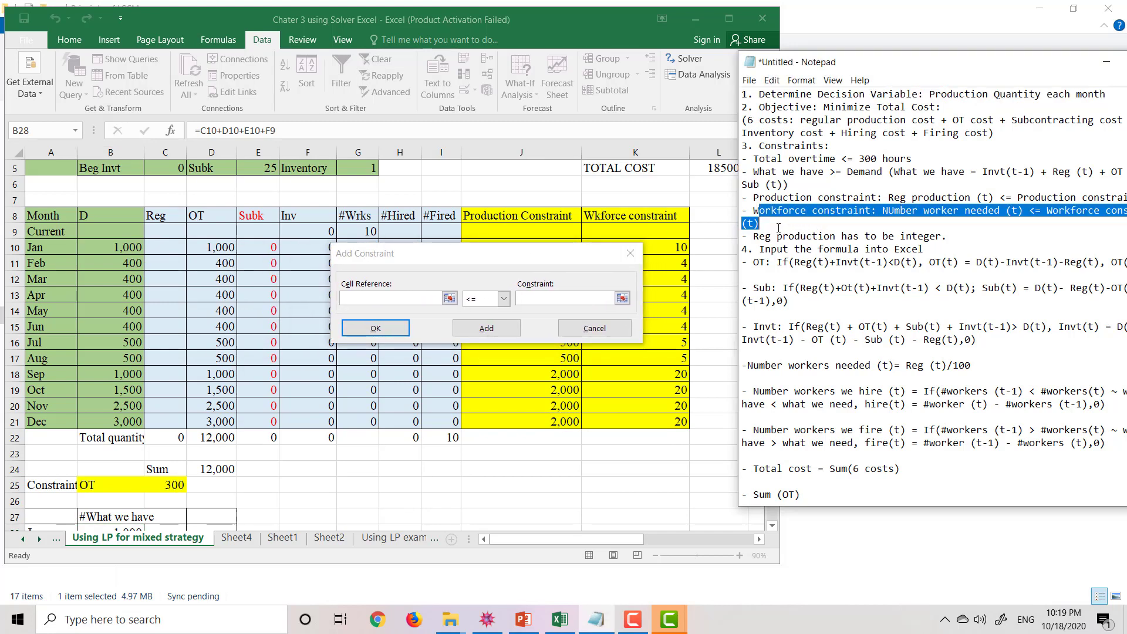
pyautogui.click(346, 252)
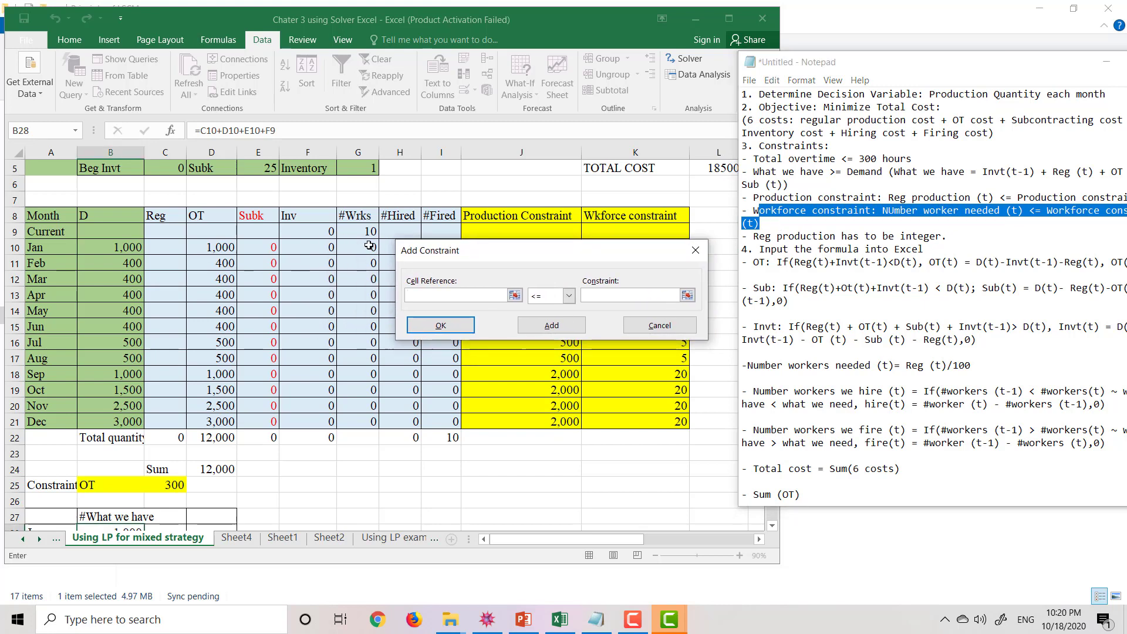
pyautogui.moveTo(370, 246); pyautogui.dragTo(370, 421)
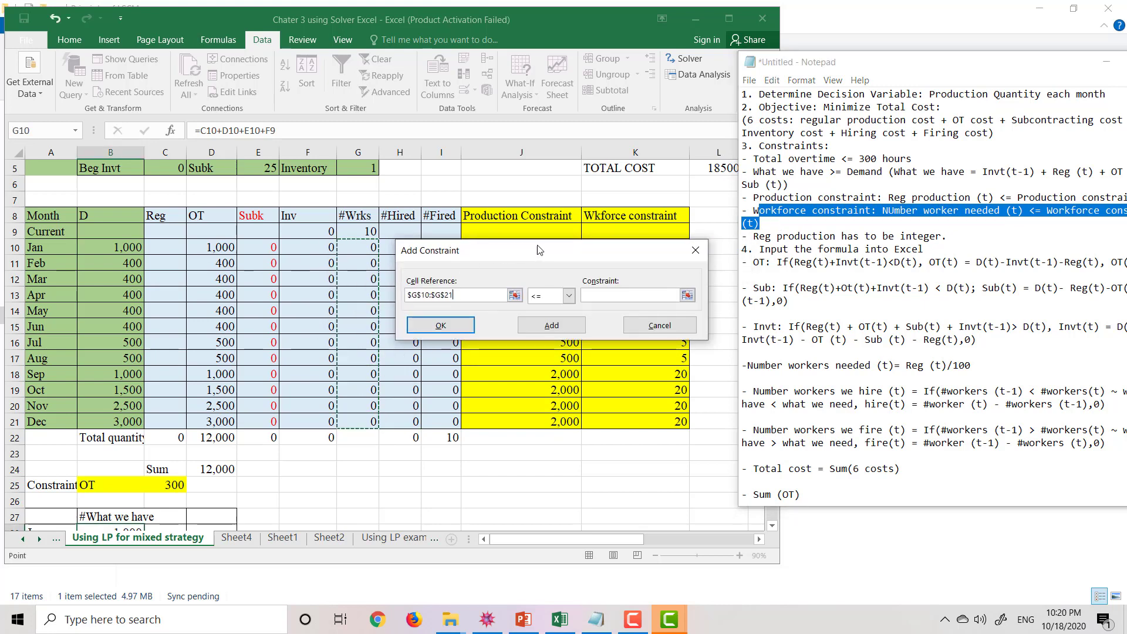
pyautogui.moveTo(540, 250); pyautogui.dragTo(359, 257)
pyautogui.click(442, 301)
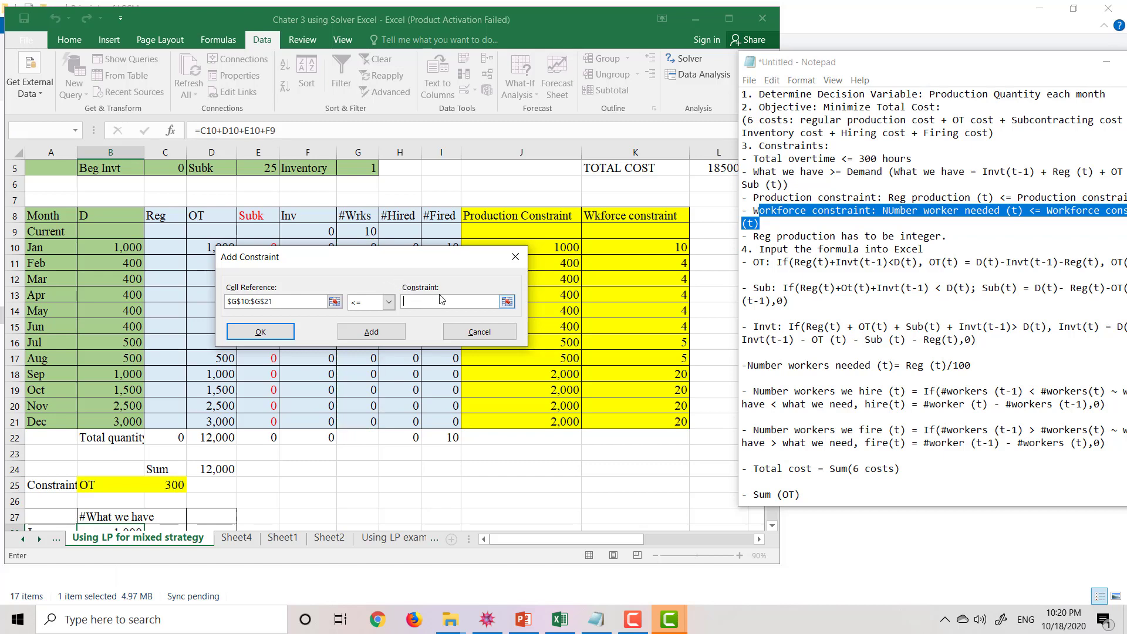
pyautogui.moveTo(600, 247); pyautogui.dragTo(614, 414)
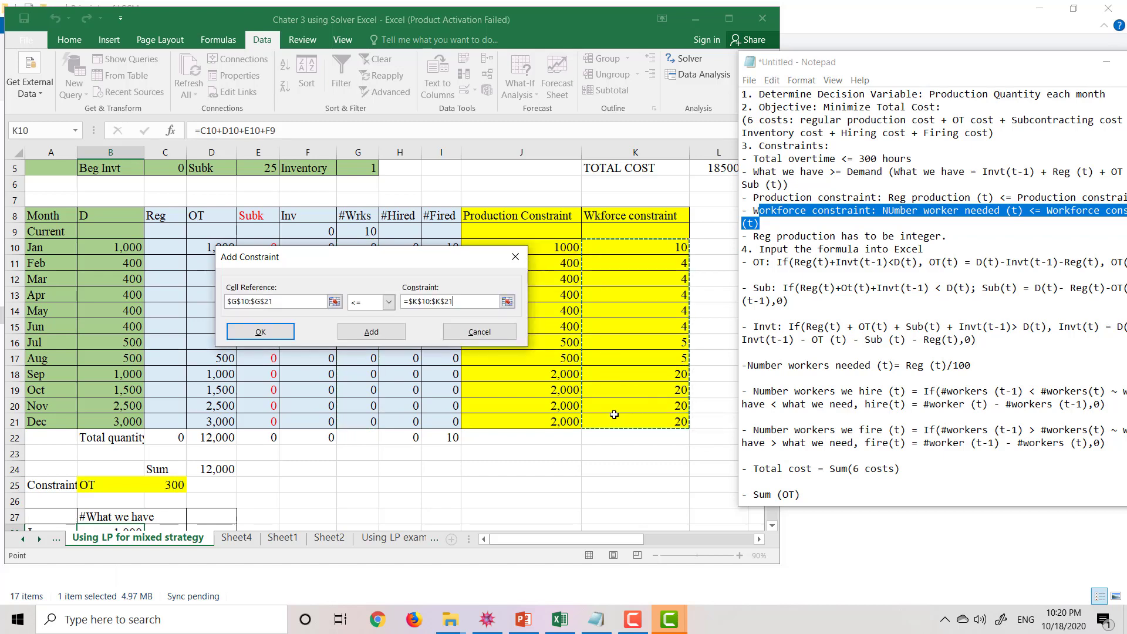
pyautogui.click(370, 331)
# - Highlight the integer requirement in the notes and add it to Solver as monthly Reg production C10:C21 = integer
pyautogui.click(788, 235)
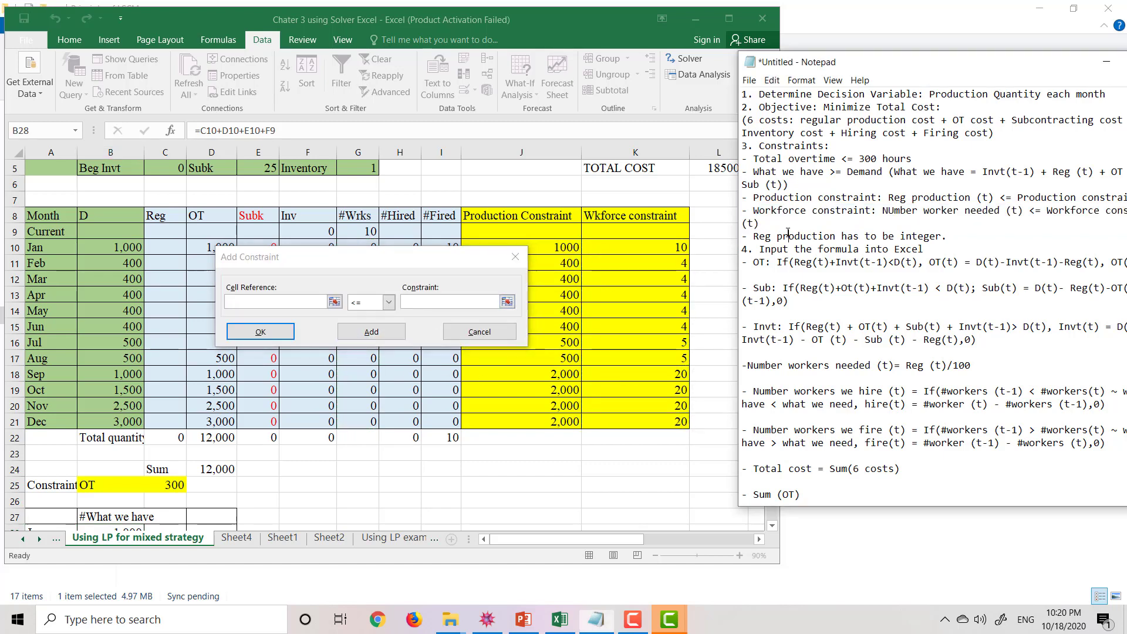
pyautogui.moveTo(747, 236); pyautogui.dragTo(954, 237)
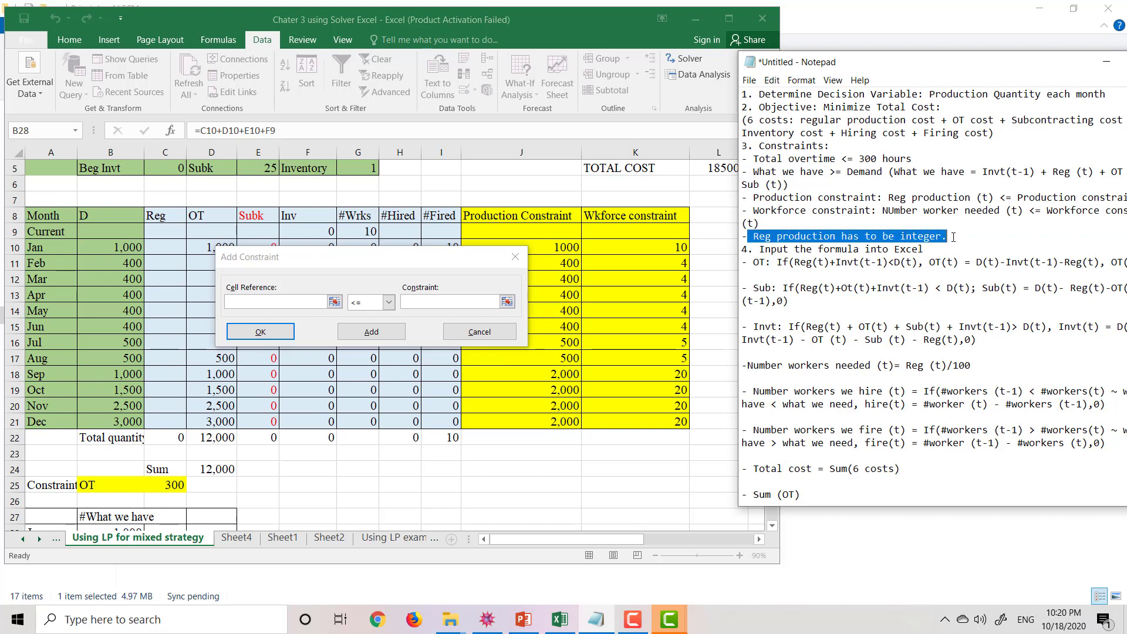
pyautogui.moveTo(434, 258); pyautogui.dragTo(589, 240)
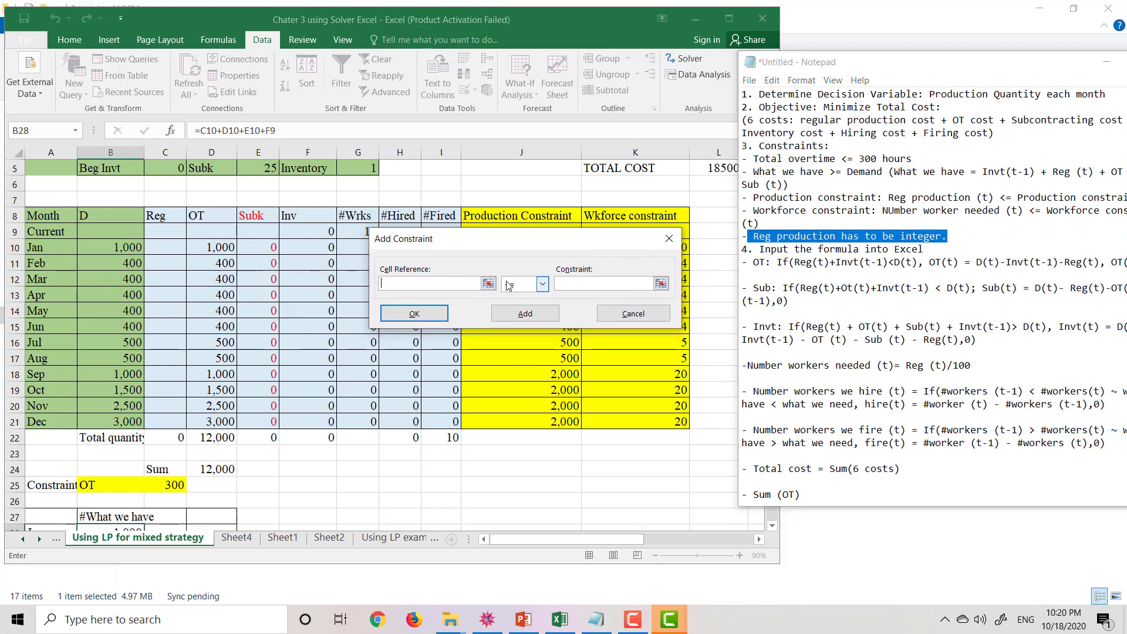
pyautogui.click(488, 285)
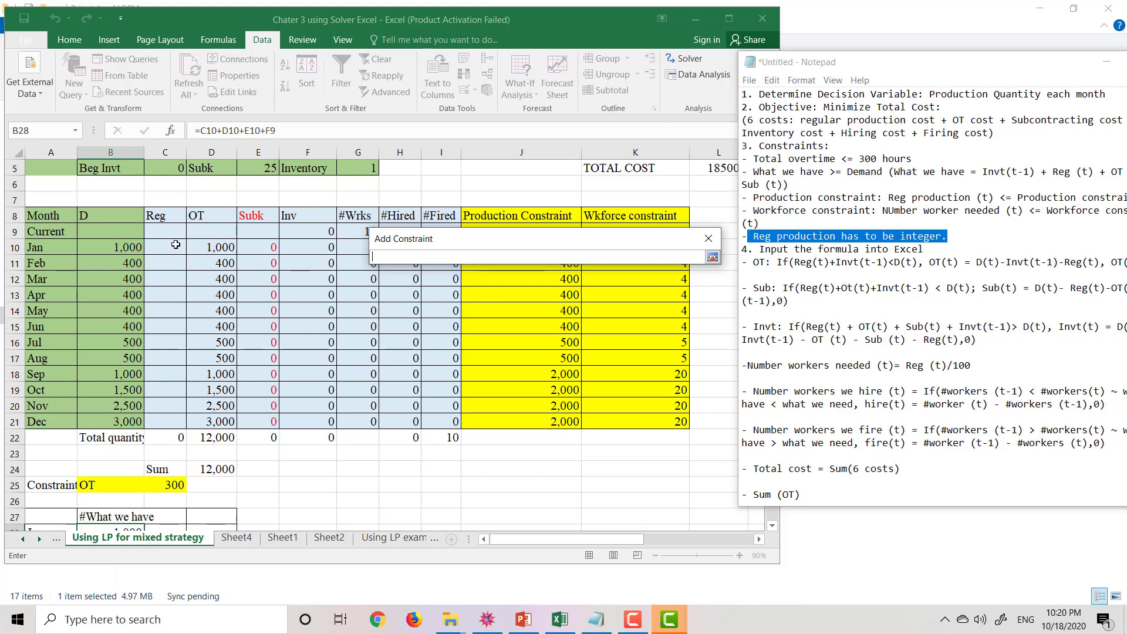
pyautogui.moveTo(176, 247); pyautogui.dragTo(176, 423)
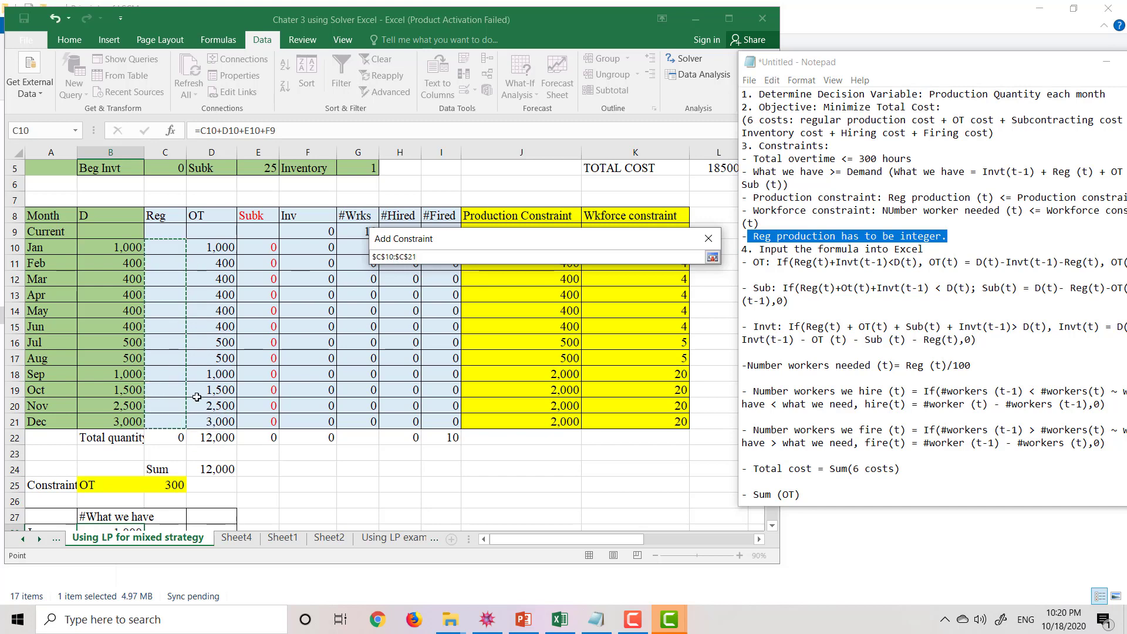
pyautogui.click(712, 258)
pyautogui.click(542, 284)
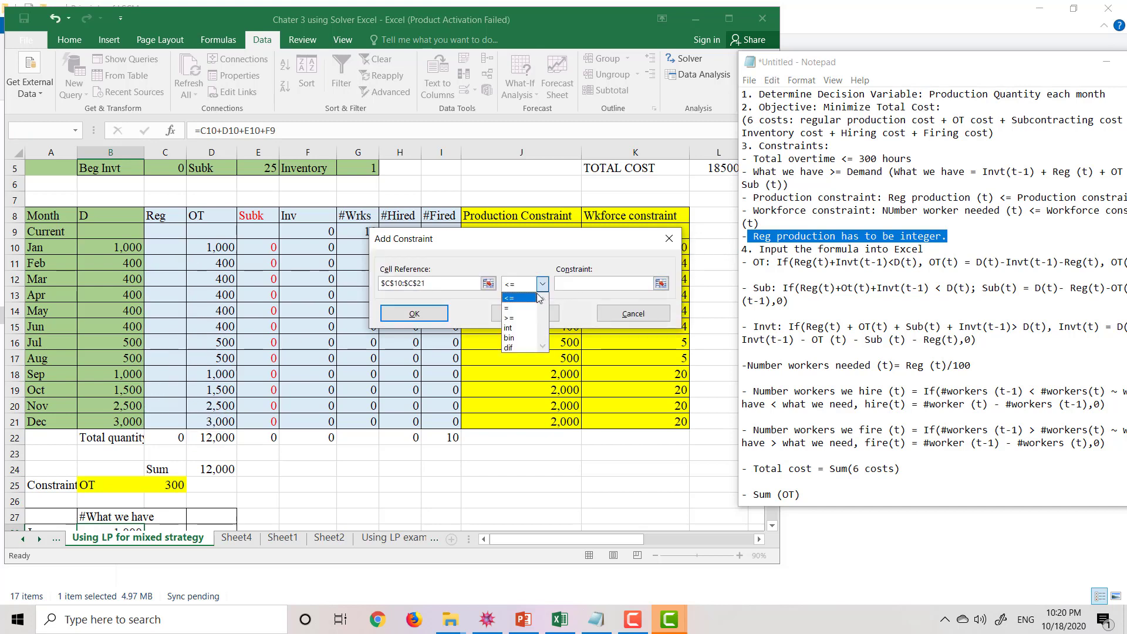
pyautogui.click(520, 328)
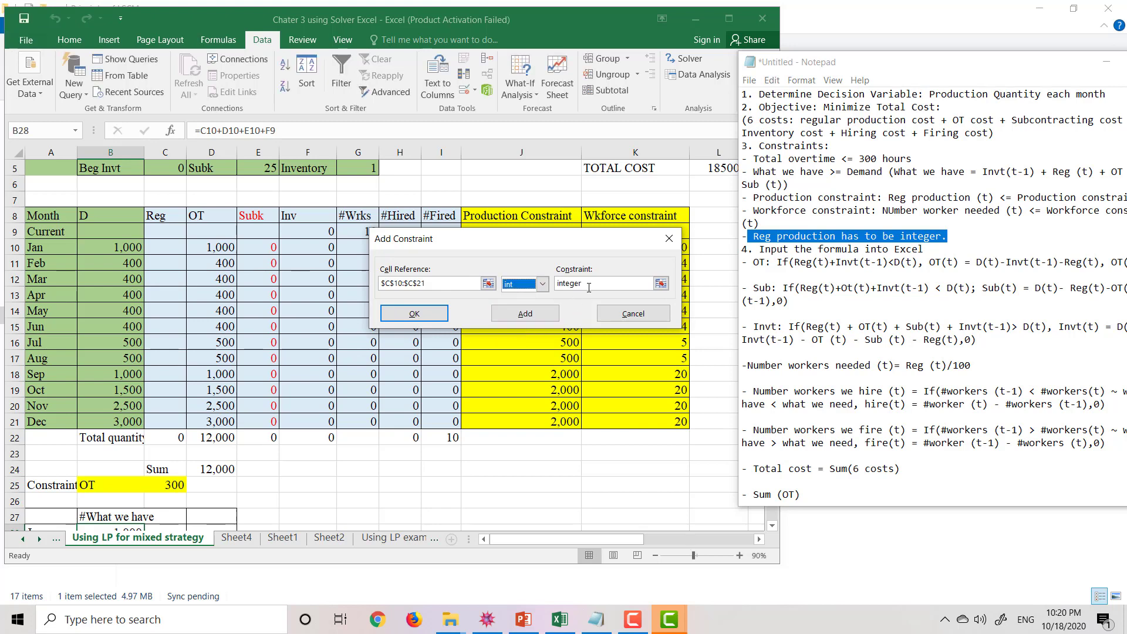
pyautogui.click(414, 314)
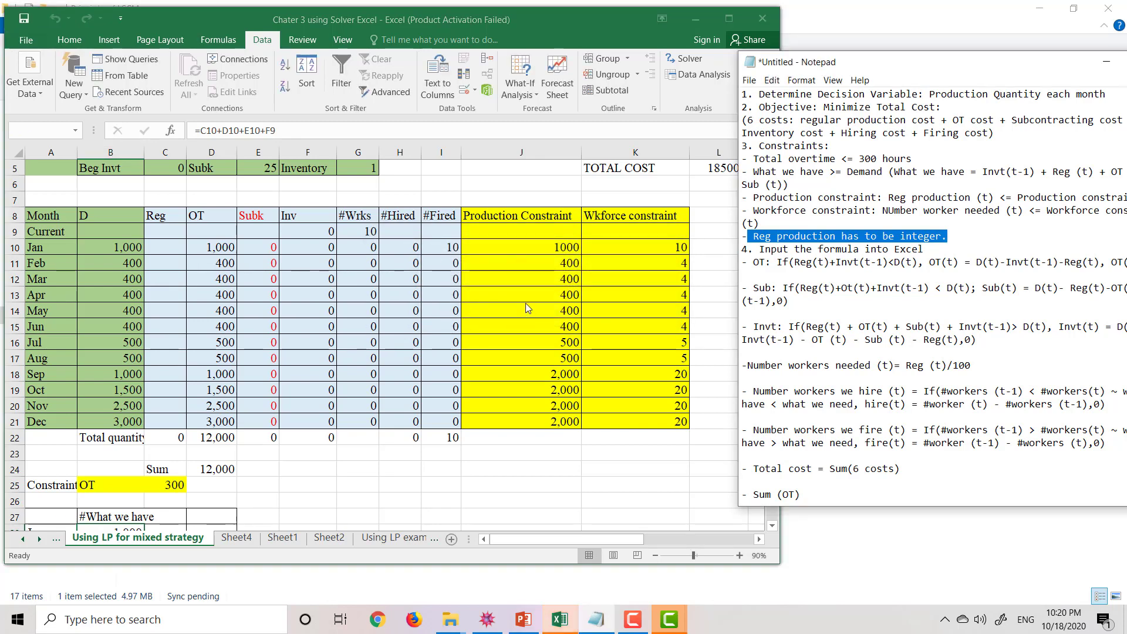
# - Review the listed Solver constraints, solve the model for minimum total cost in L5, and keep the Solver solution
pyautogui.moveTo(495, 22)
pyautogui.mouseDown()
pyautogui.moveTo(531, 24)
pyautogui.moveTo(497, 22)
pyautogui.mouseUp()
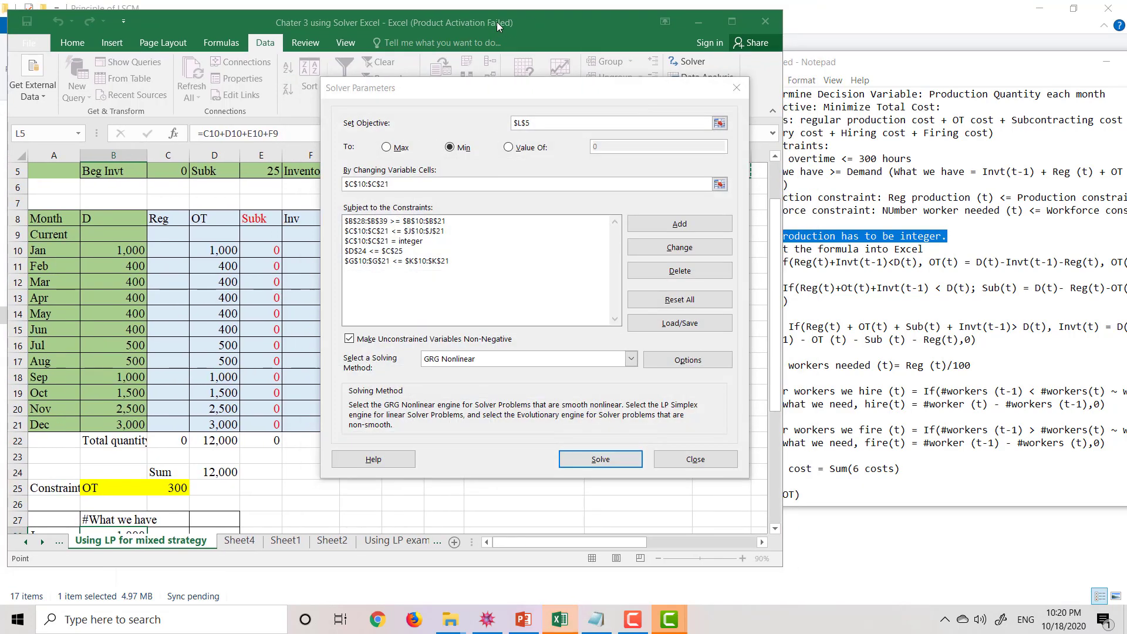
pyautogui.click(428, 232)
pyautogui.click(393, 251)
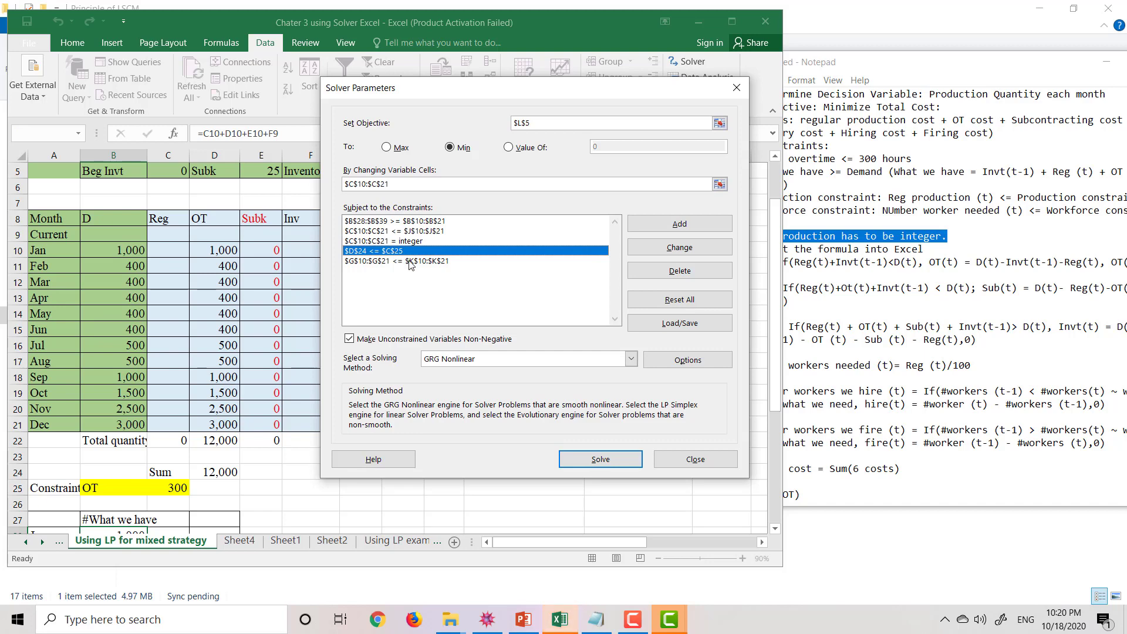
pyautogui.click(410, 262)
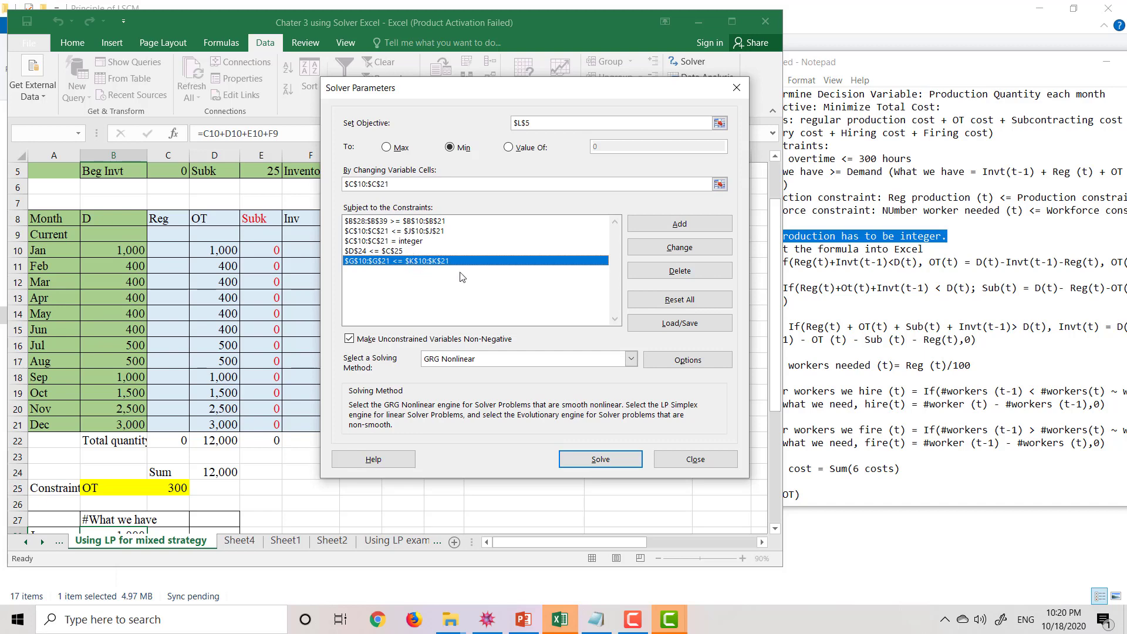
pyautogui.moveTo(555, 91); pyautogui.dragTo(522, 83)
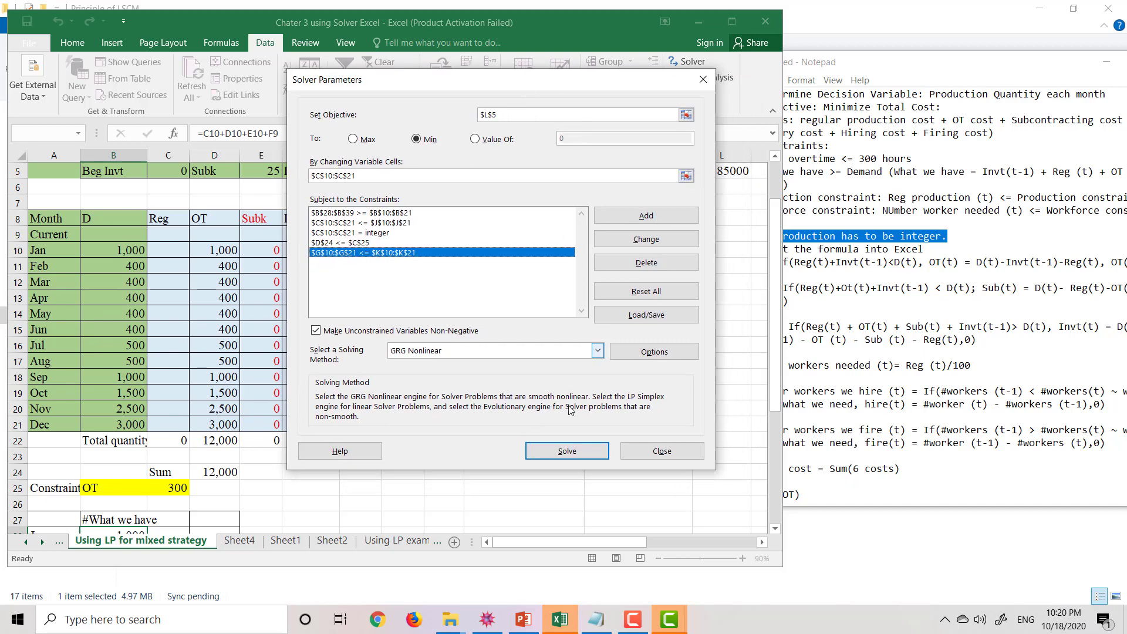
pyautogui.click(567, 452)
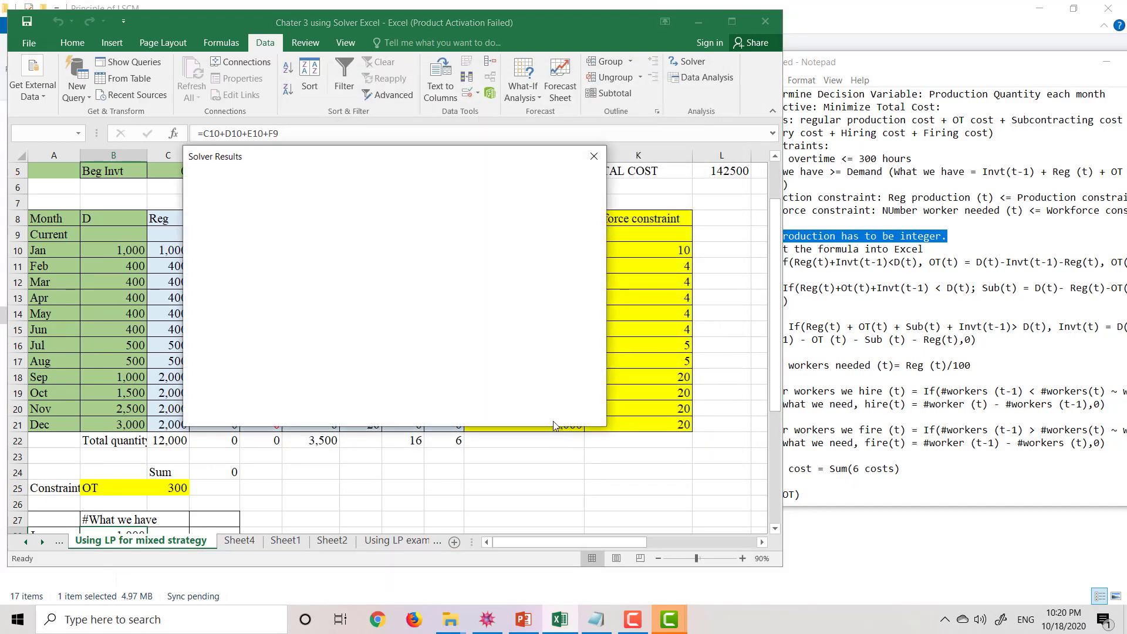
pyautogui.click(238, 320)
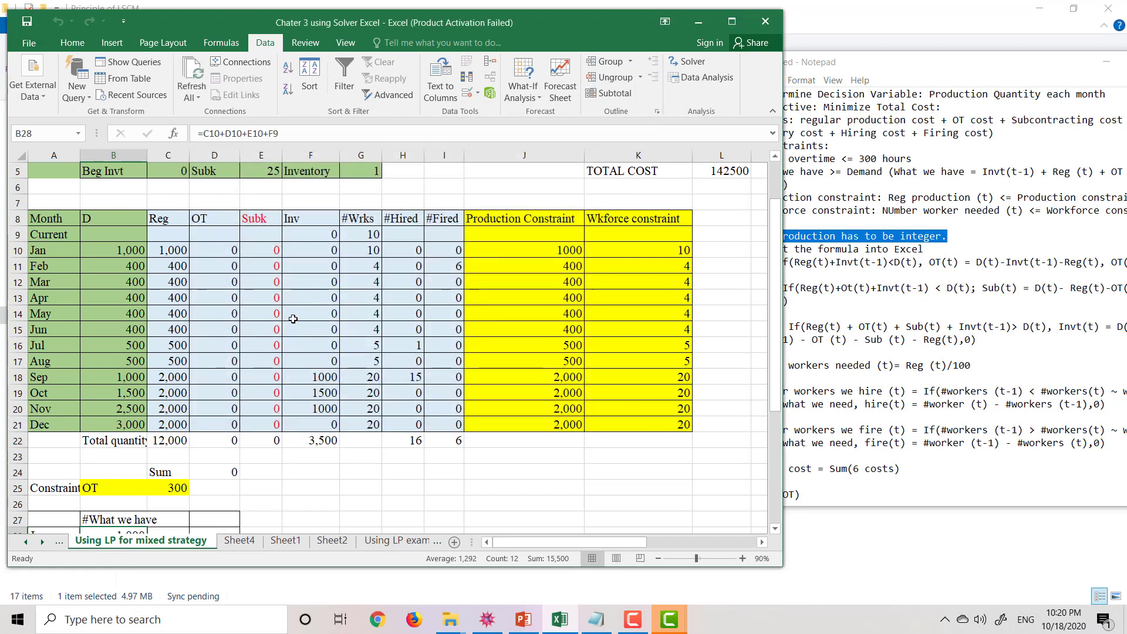
# - Fit column B to its contents and maximize the workbook window
pyautogui.doubleClick(147, 155)
pyautogui.click(732, 22)
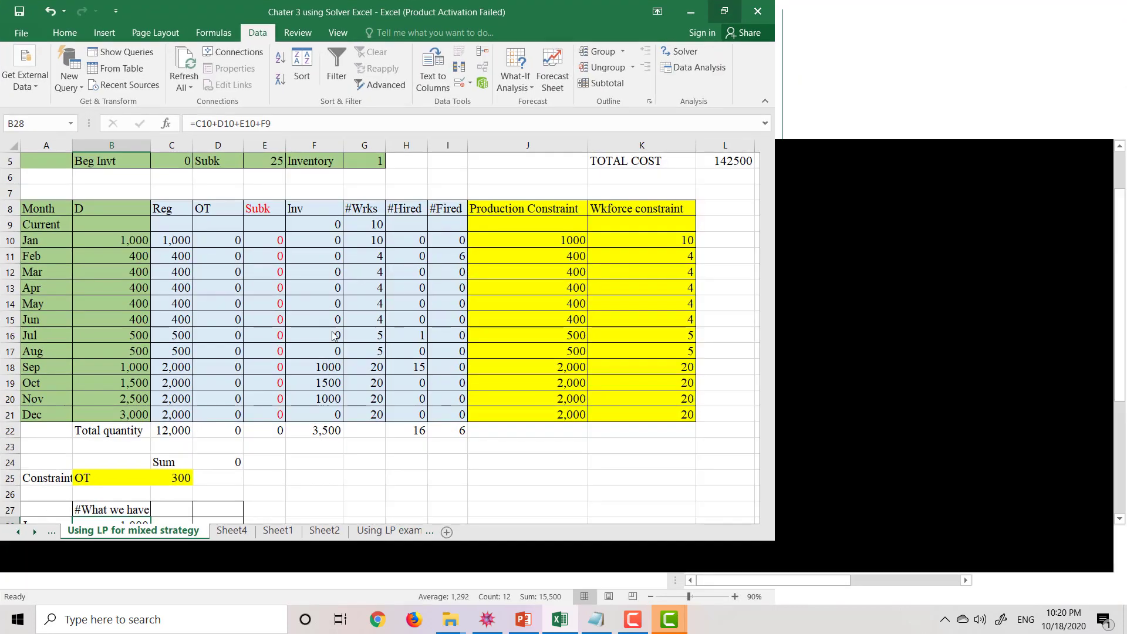
# - Examine the solved monthly Reg production in C10:C21 and the TOTAL COST formula in L5 against the rest of the plan
pyautogui.moveTo(169, 238); pyautogui.dragTo(176, 409)
pyautogui.scroll(1, 757, 229)
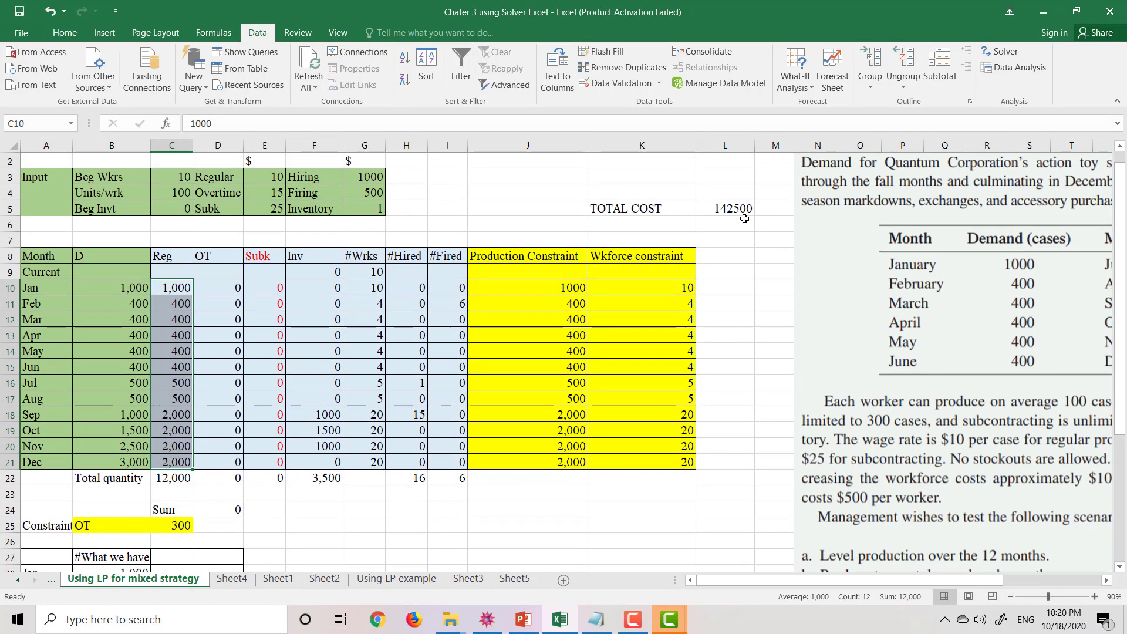
pyautogui.click(737, 212)
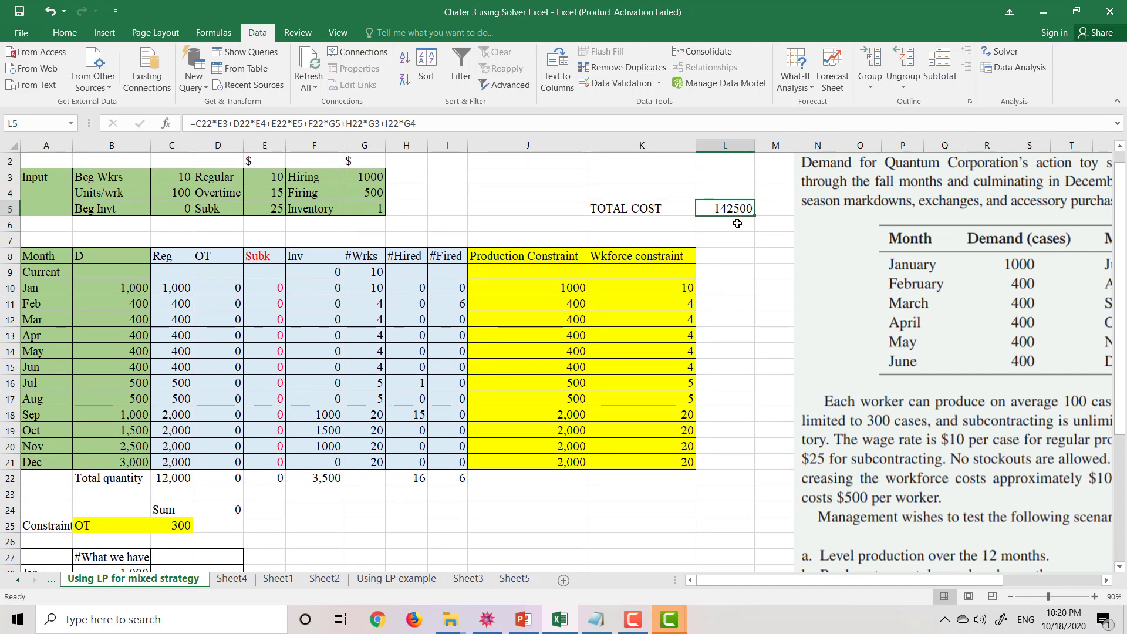
pyautogui.scroll(-2, 737, 223)
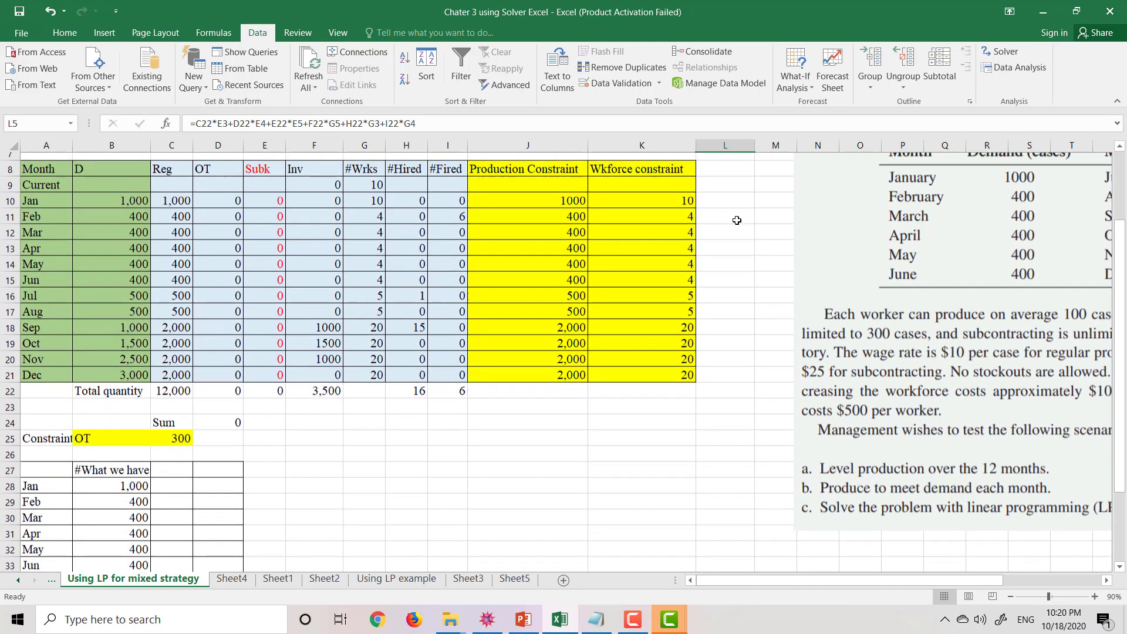
pyautogui.scroll(2, 737, 220)
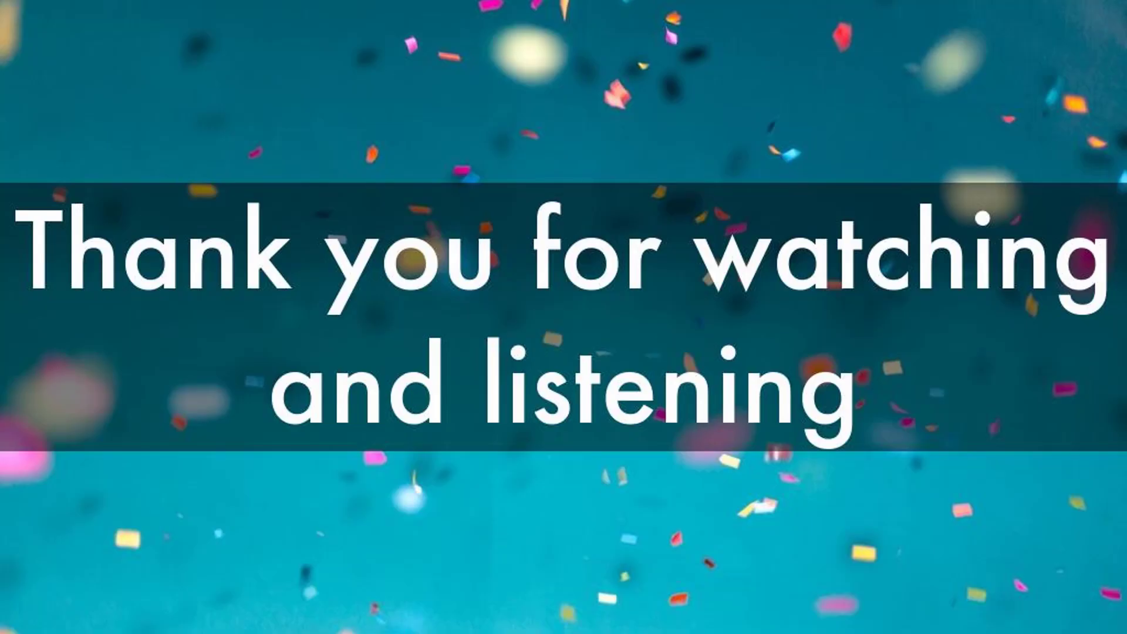